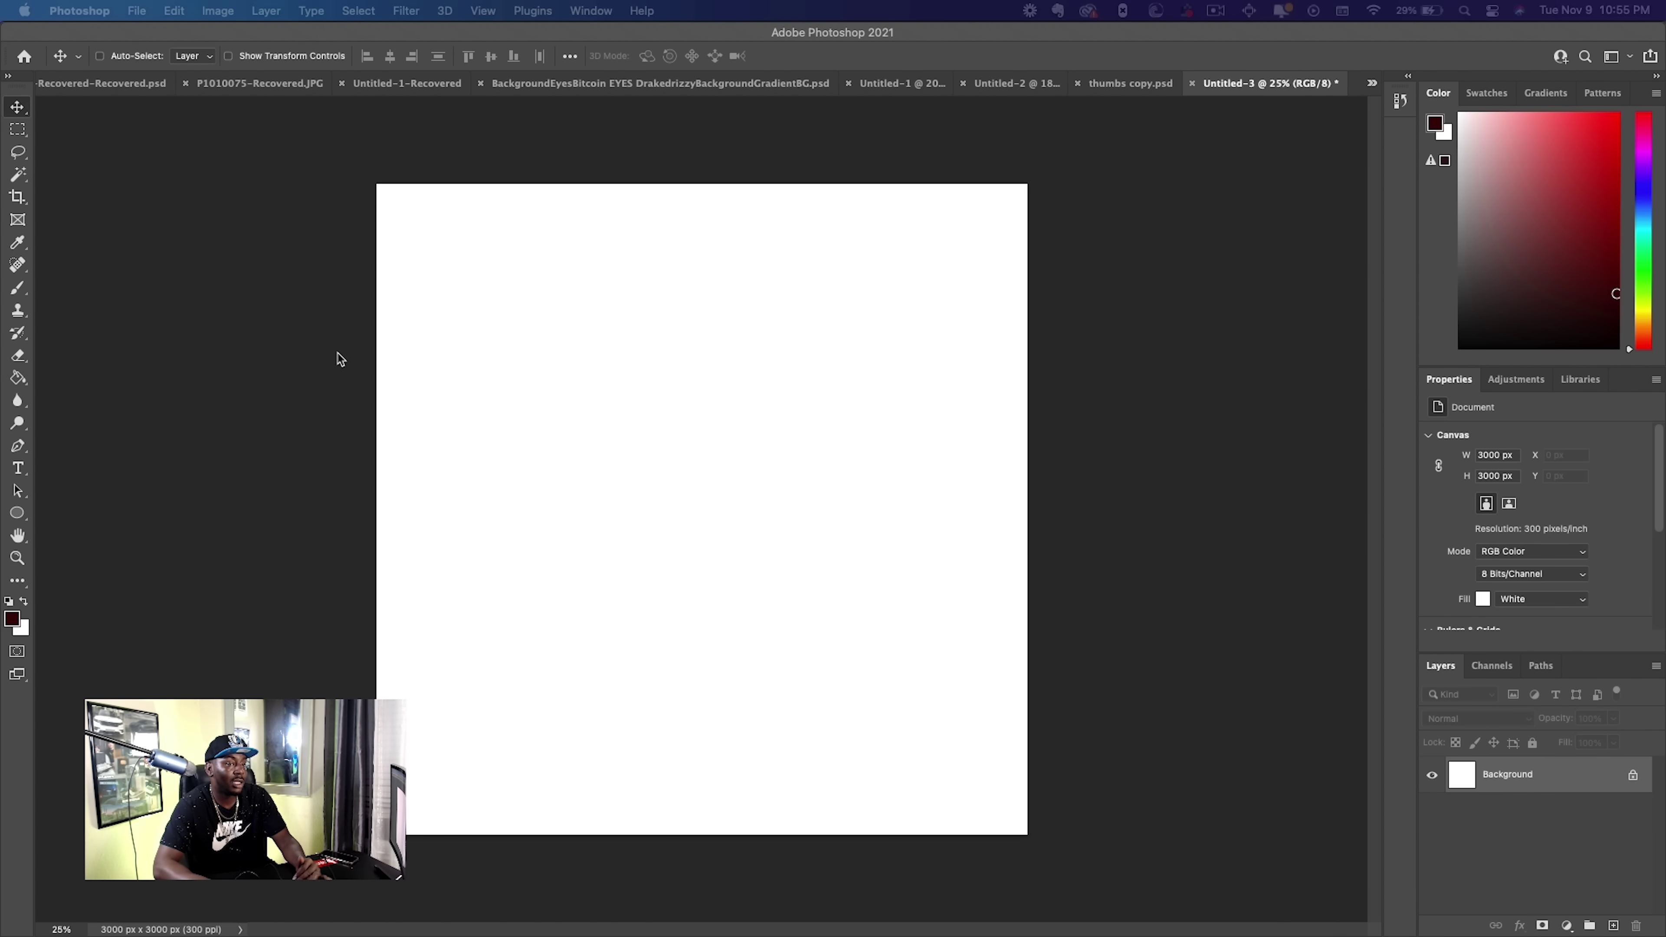
Create a new 3000 x 3000 px RGB document at 300 pixels/inch with a white background.
click(137, 12)
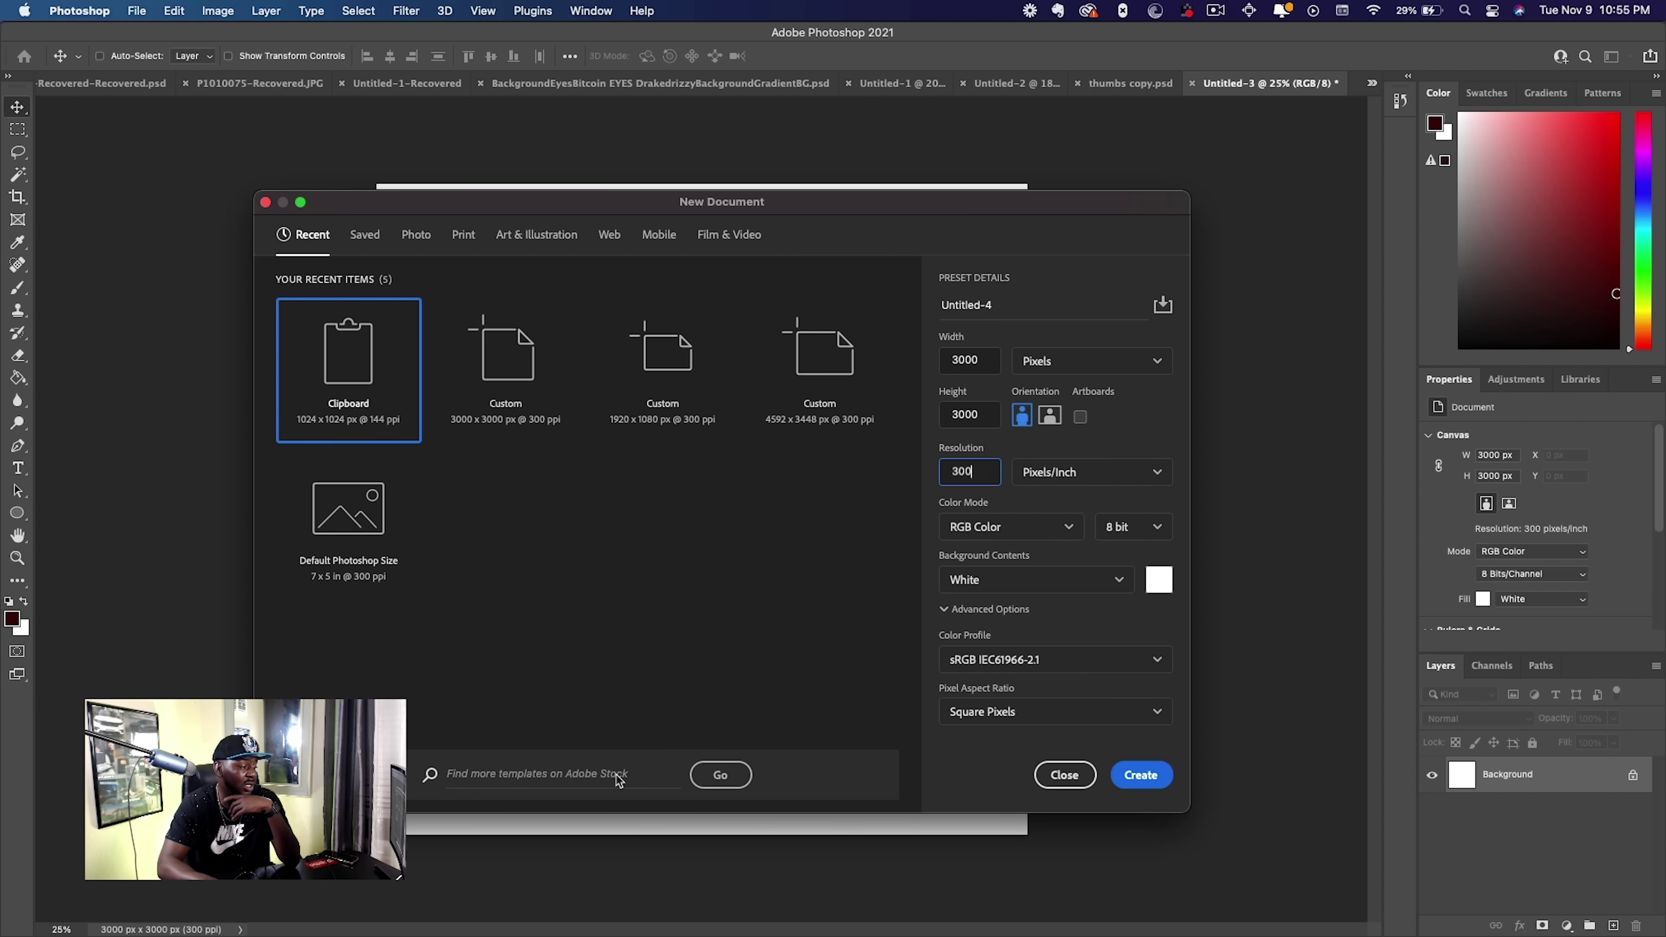
key(Return)
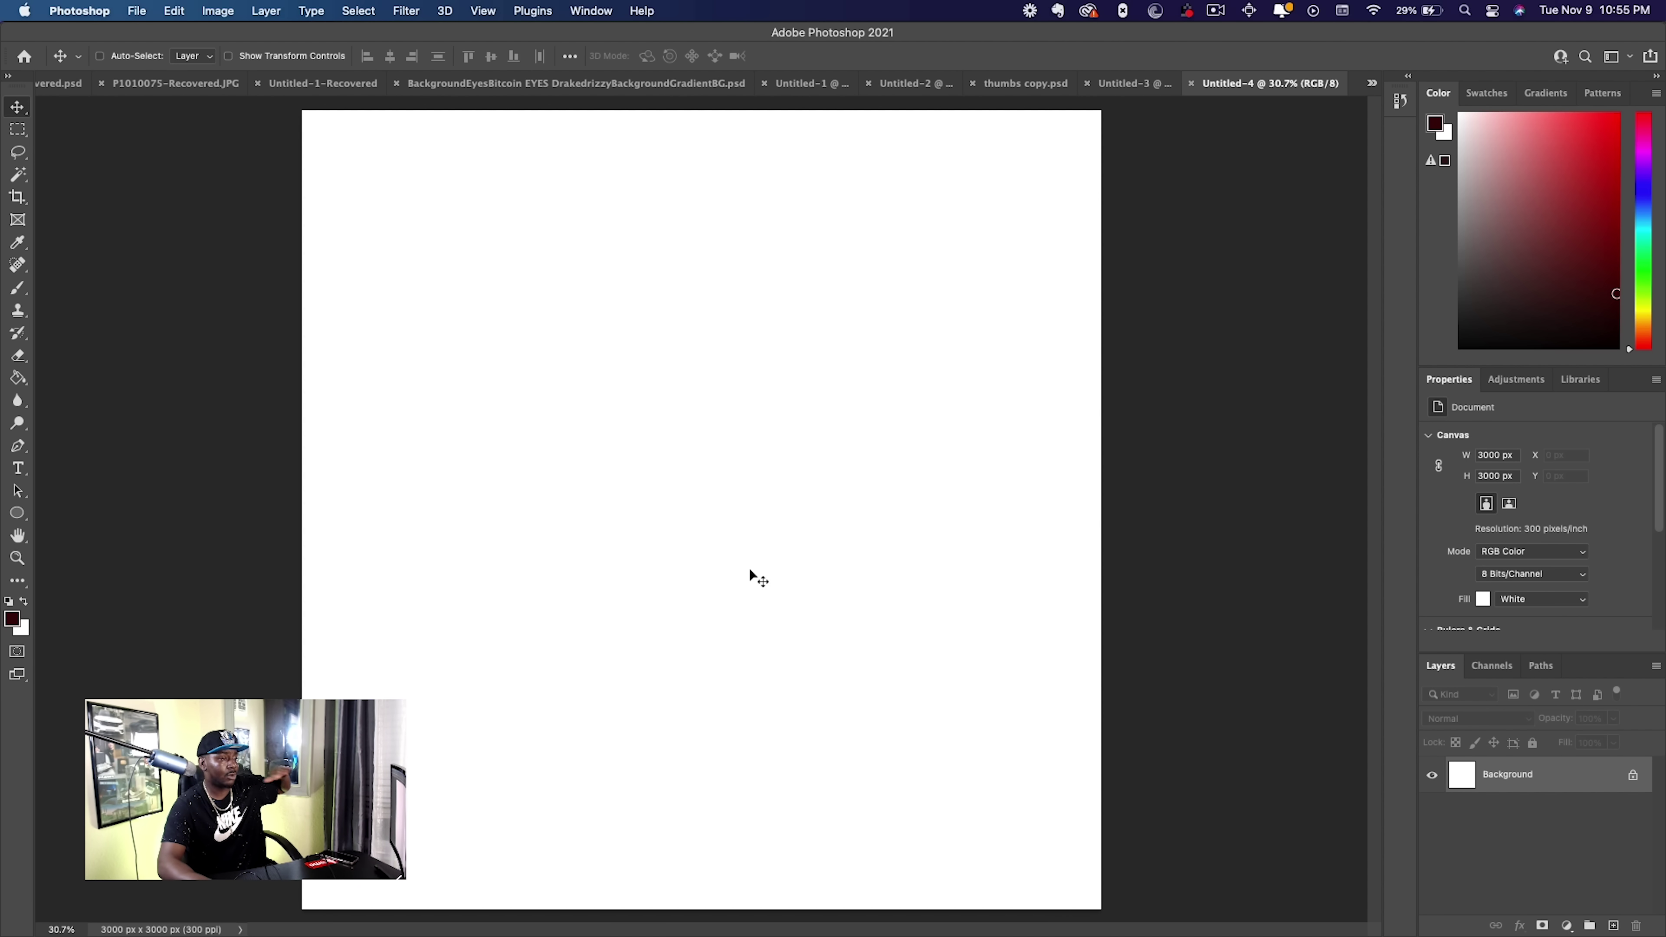
Switch to Chrome and look through the Freepik search results for "set of eyes".
key(super+Tab)
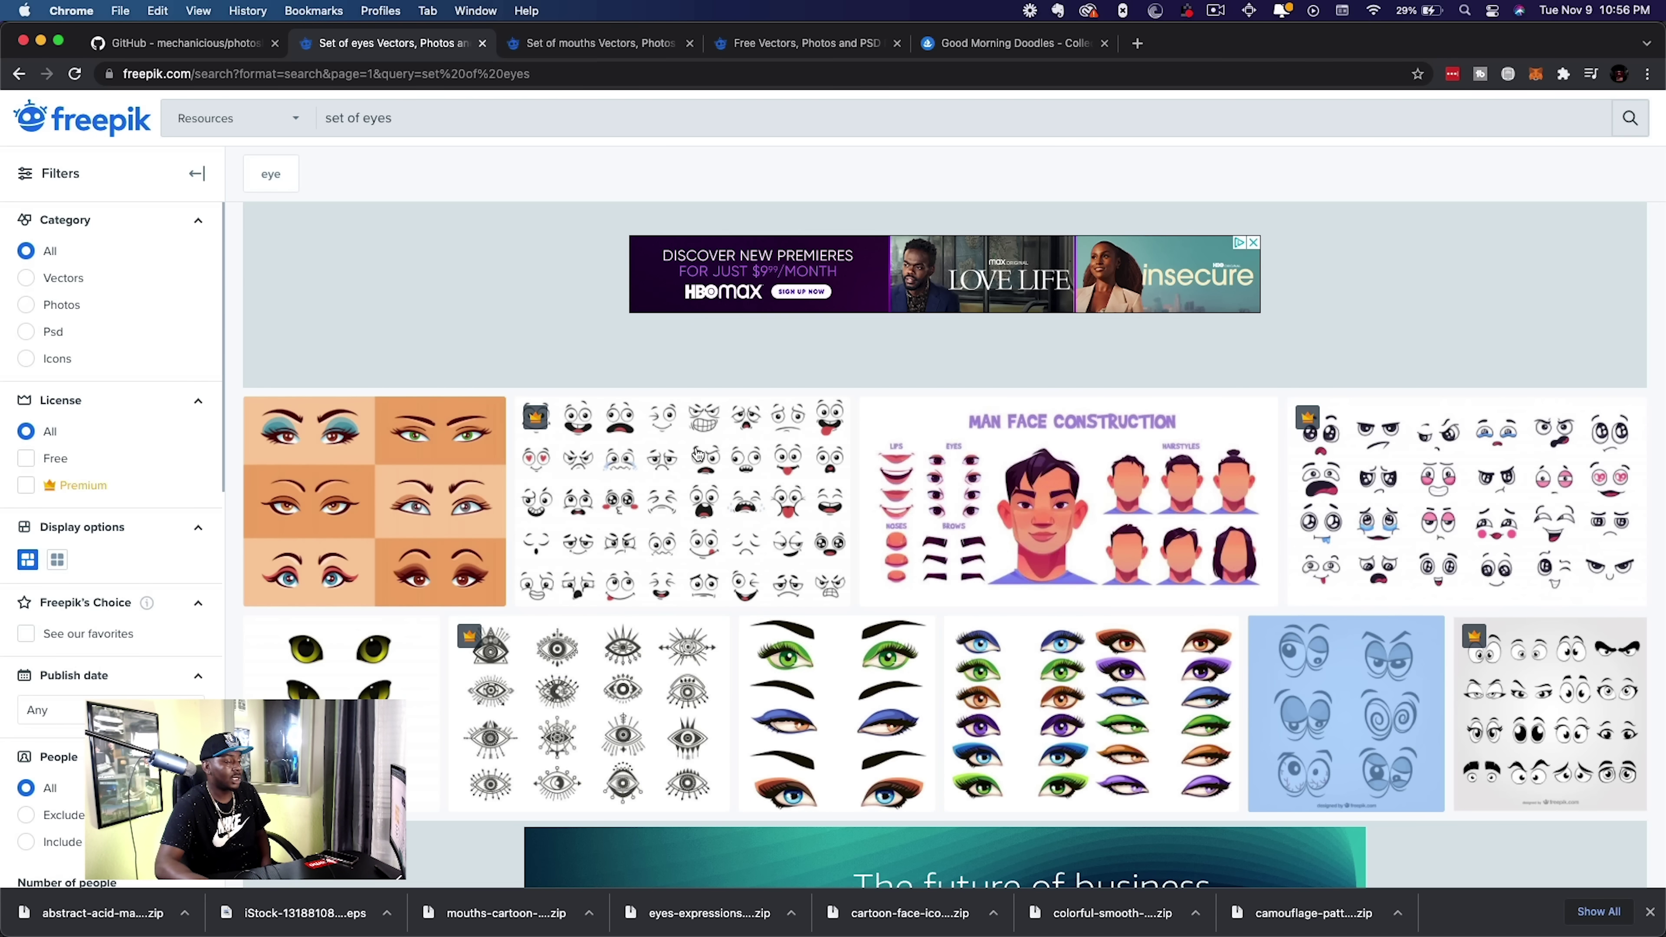
scroll(684, 248, up, 15)
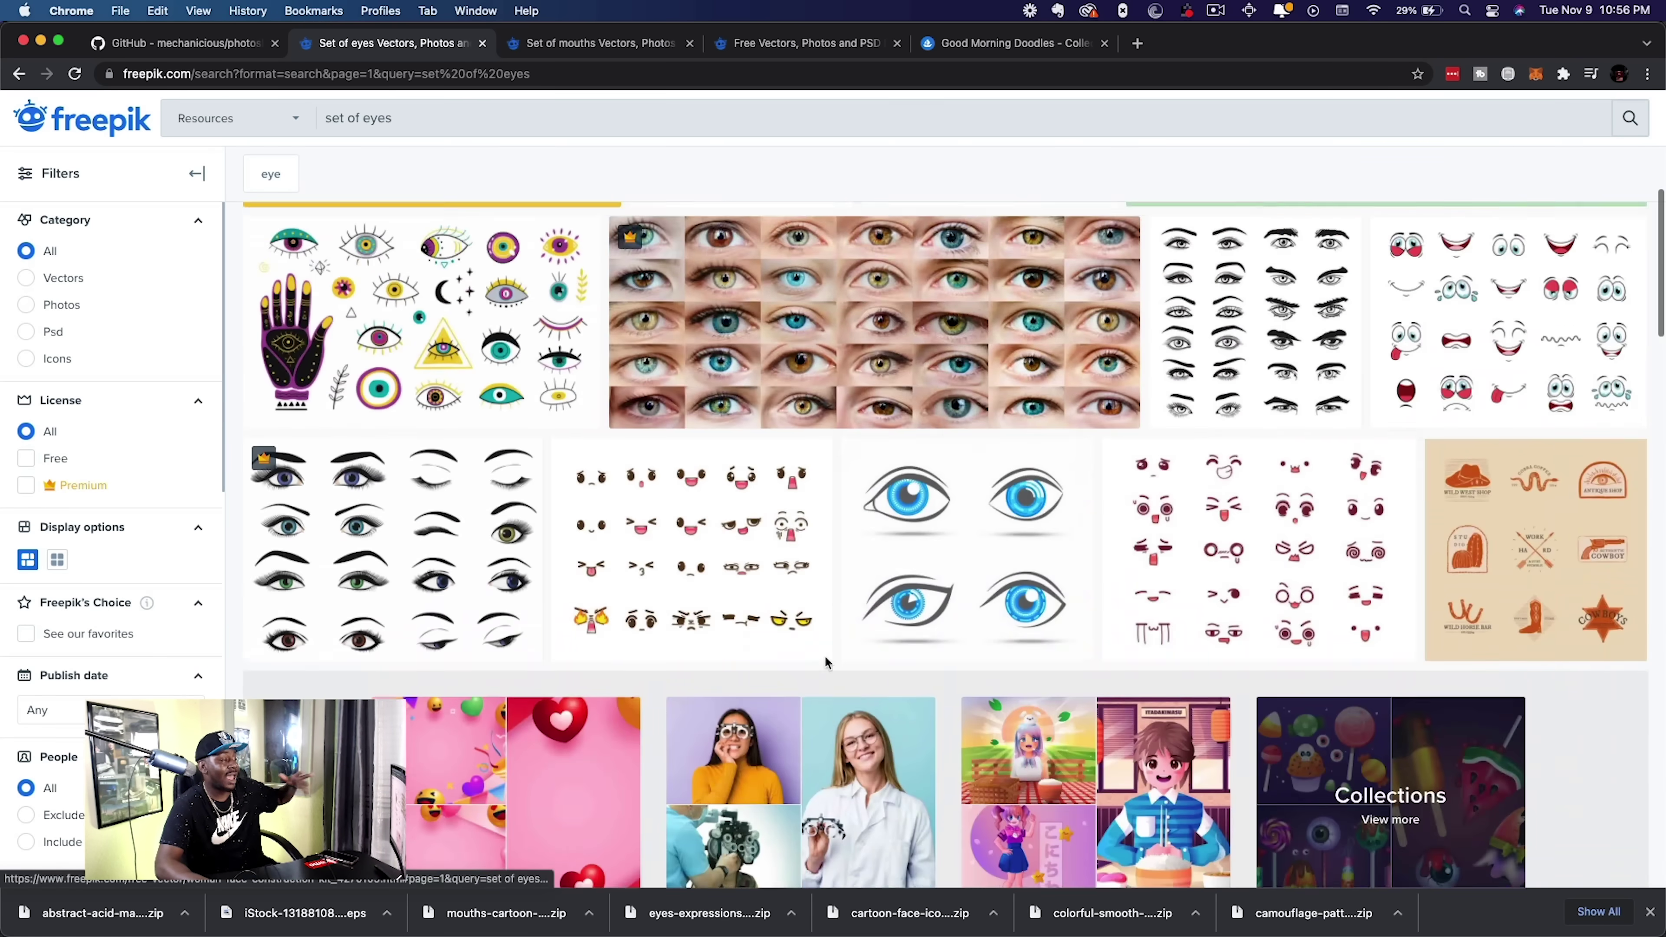
scroll(826, 663, up, 5)
scroll(656, 558, up, 3)
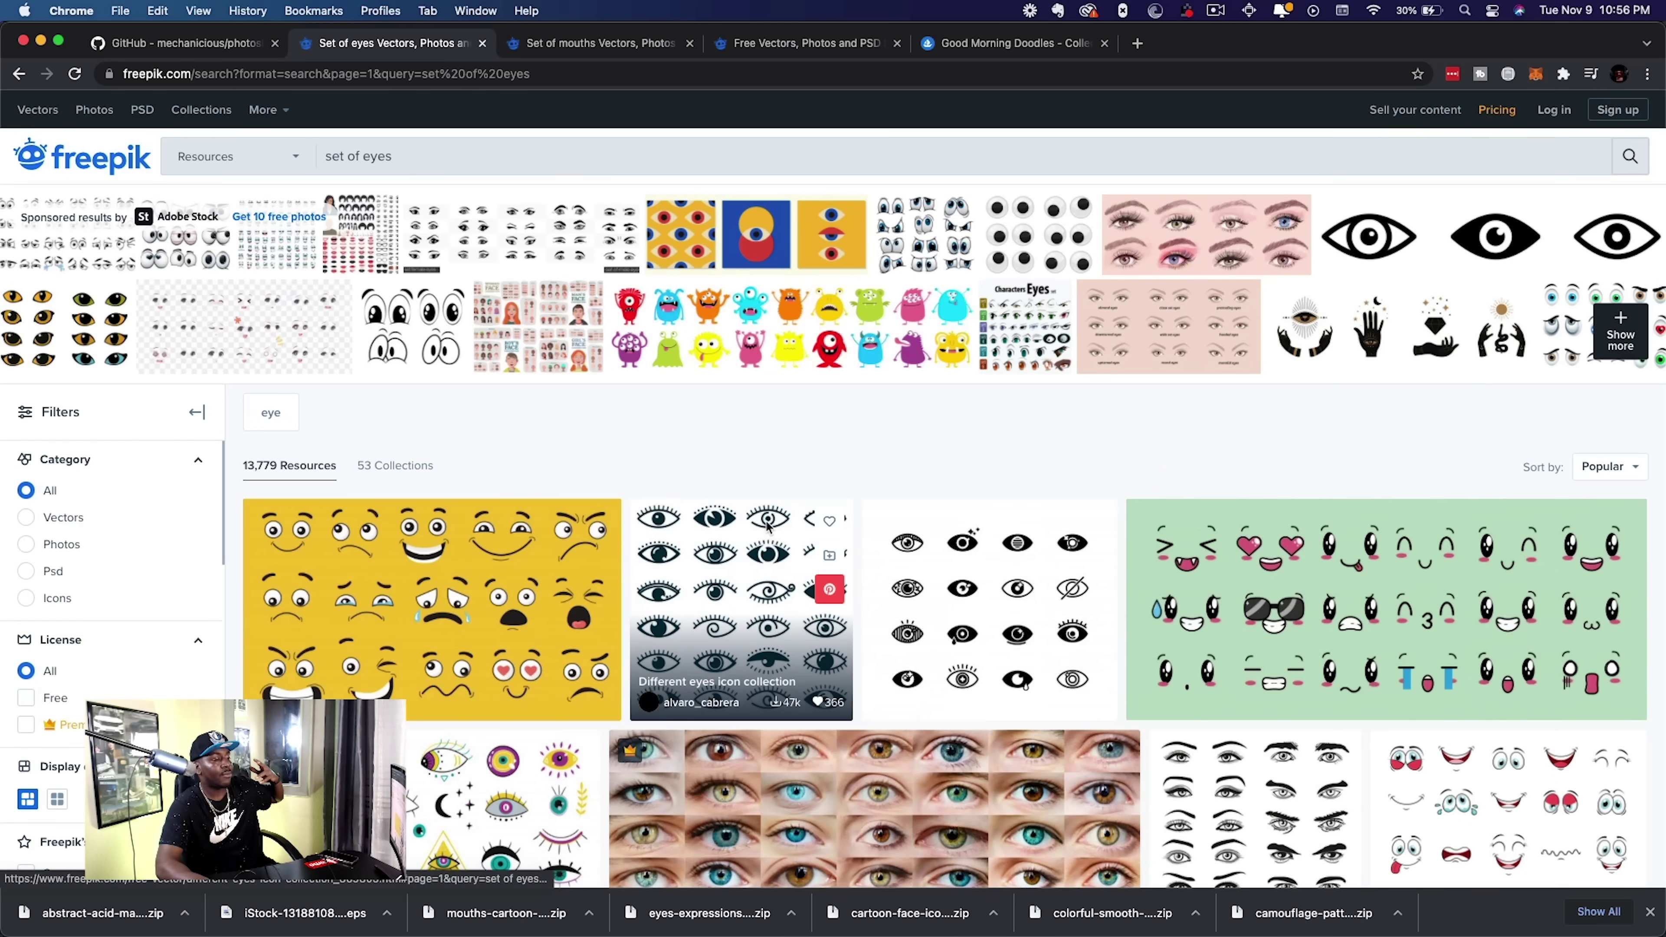
scroll(846, 804, down, 2)
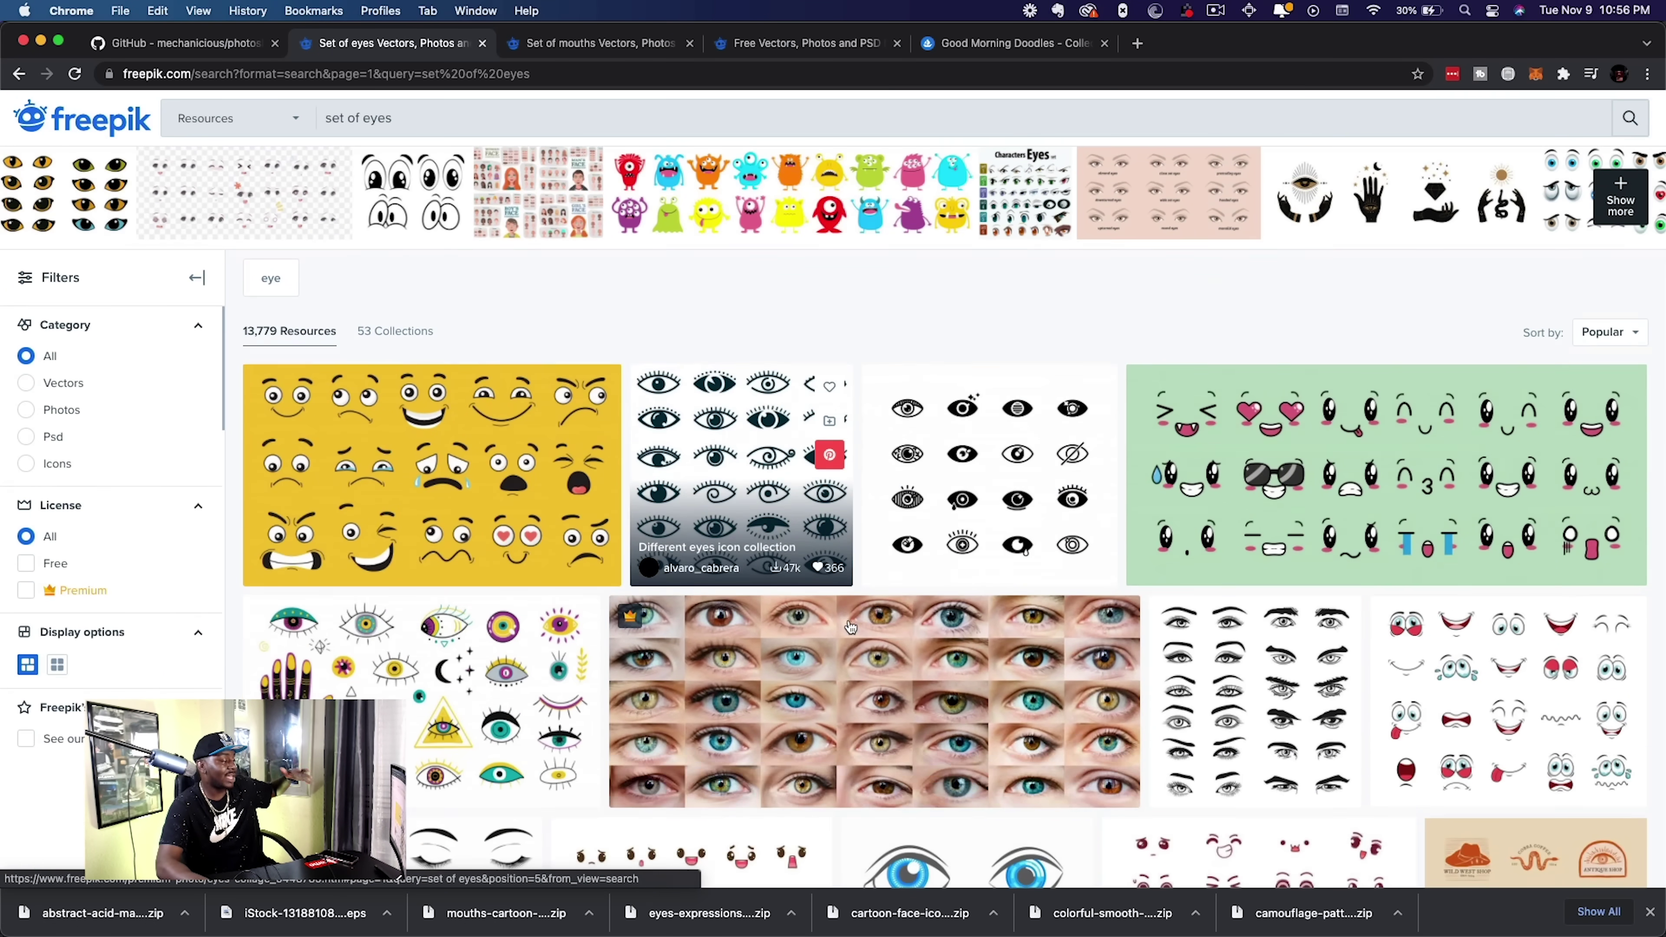
scroll(845, 798, down, 10)
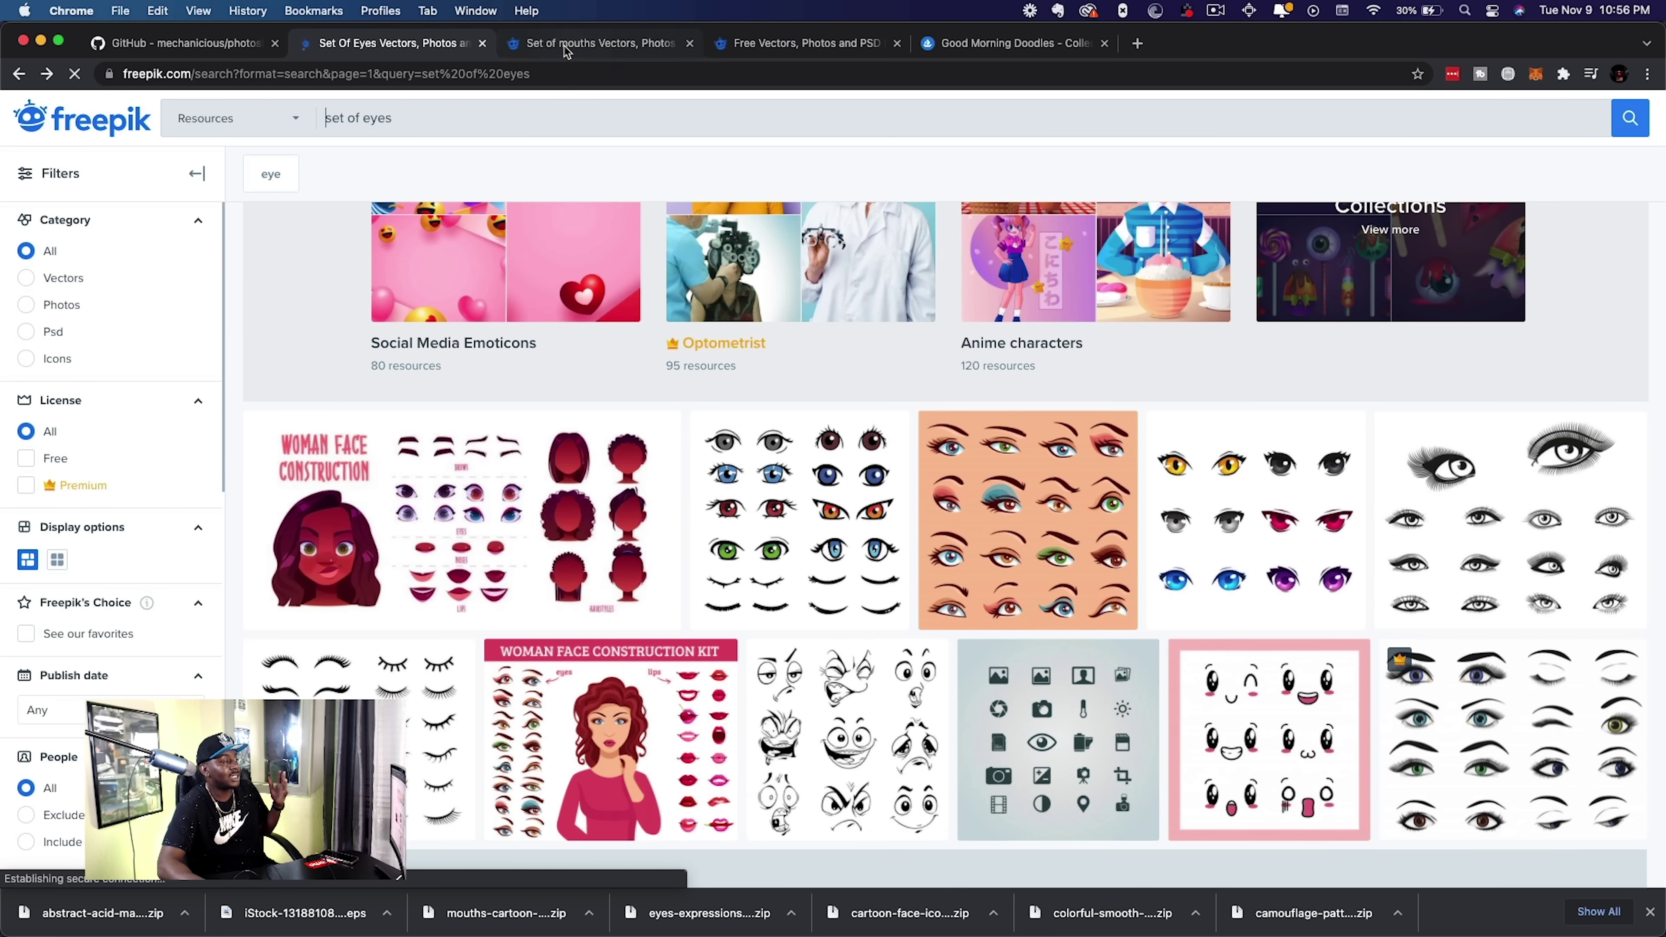
Browse the Freepik "set of mouths" results, view the cartoon monster mouths vector and close it.
click(600, 43)
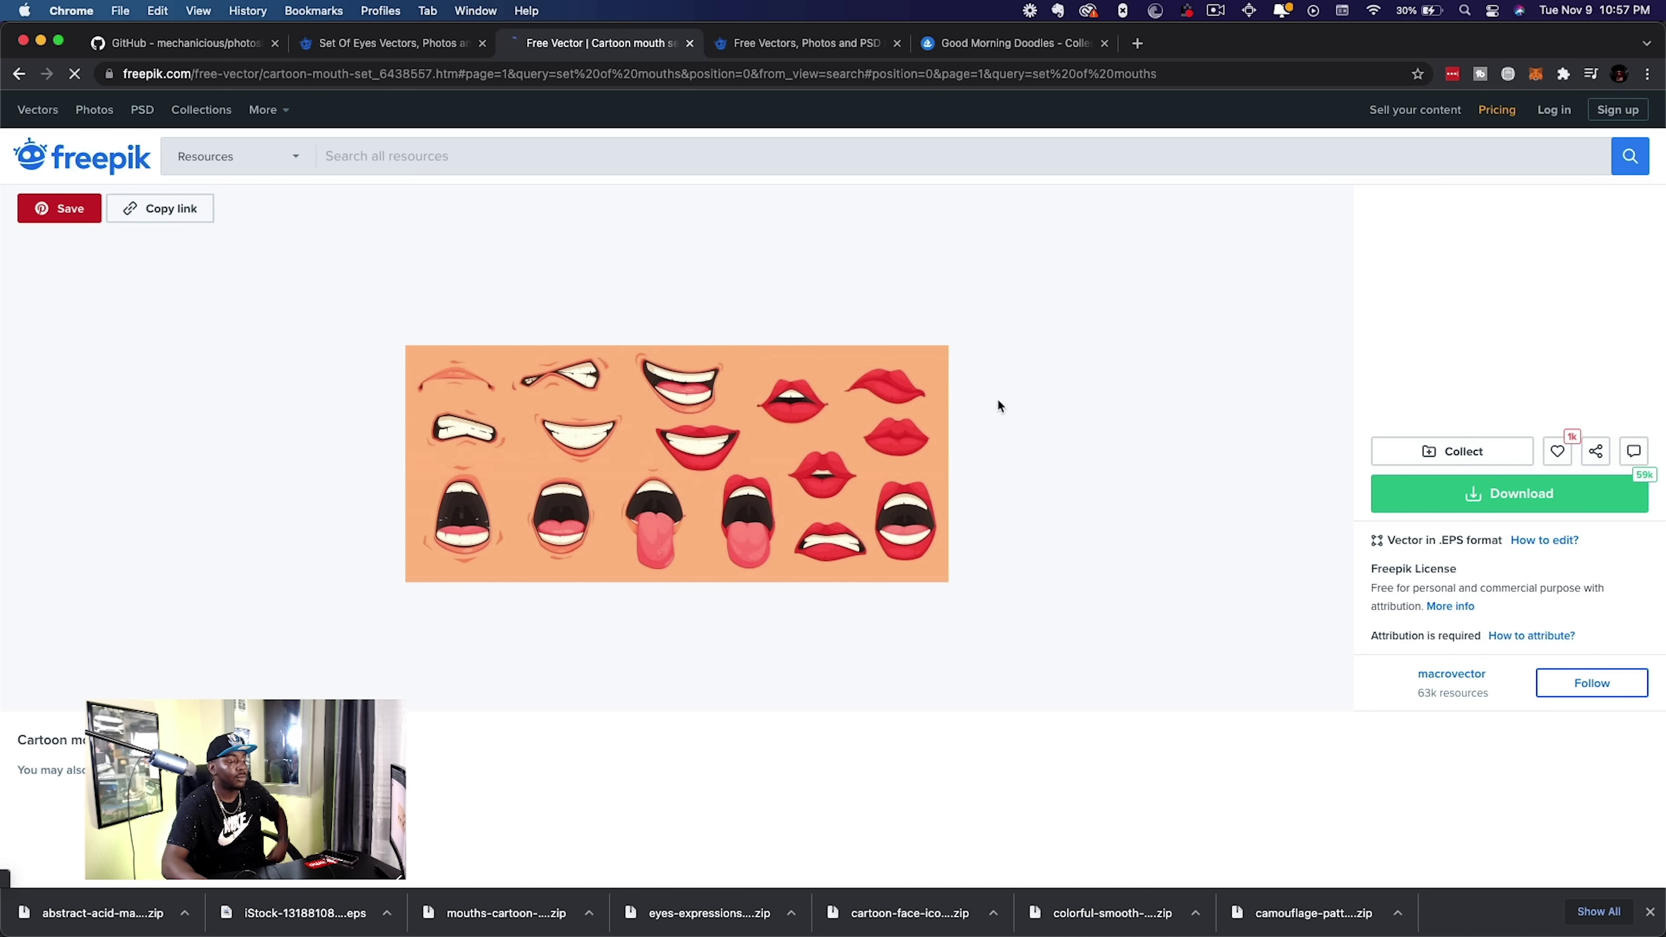
click(19, 73)
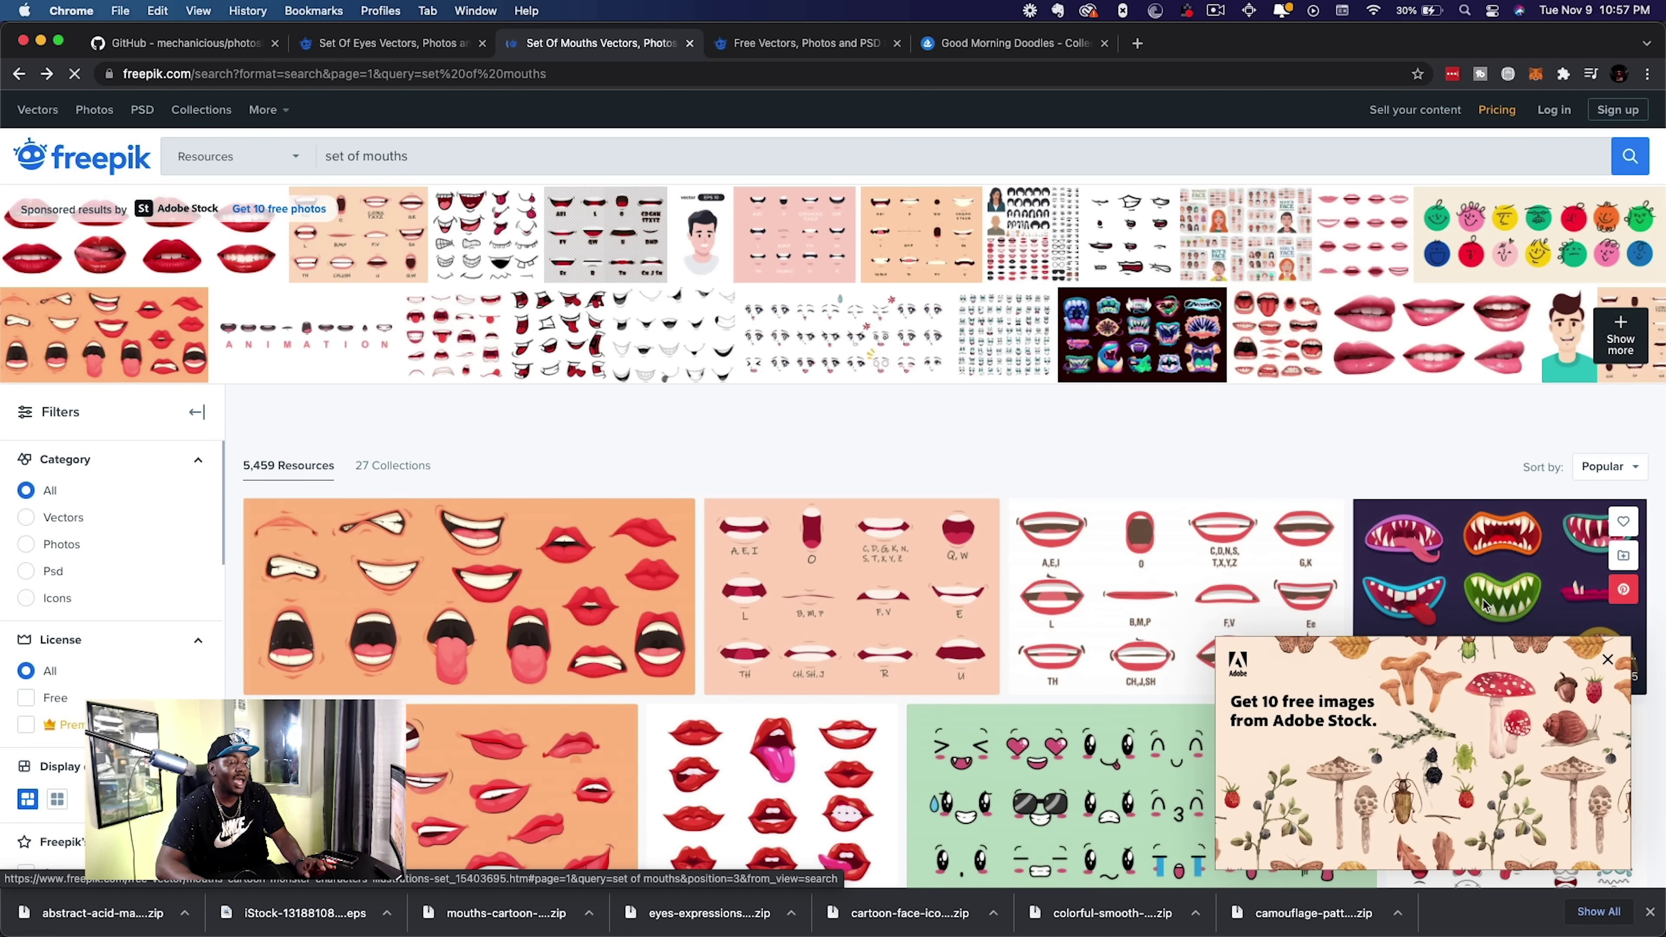
click(1486, 605)
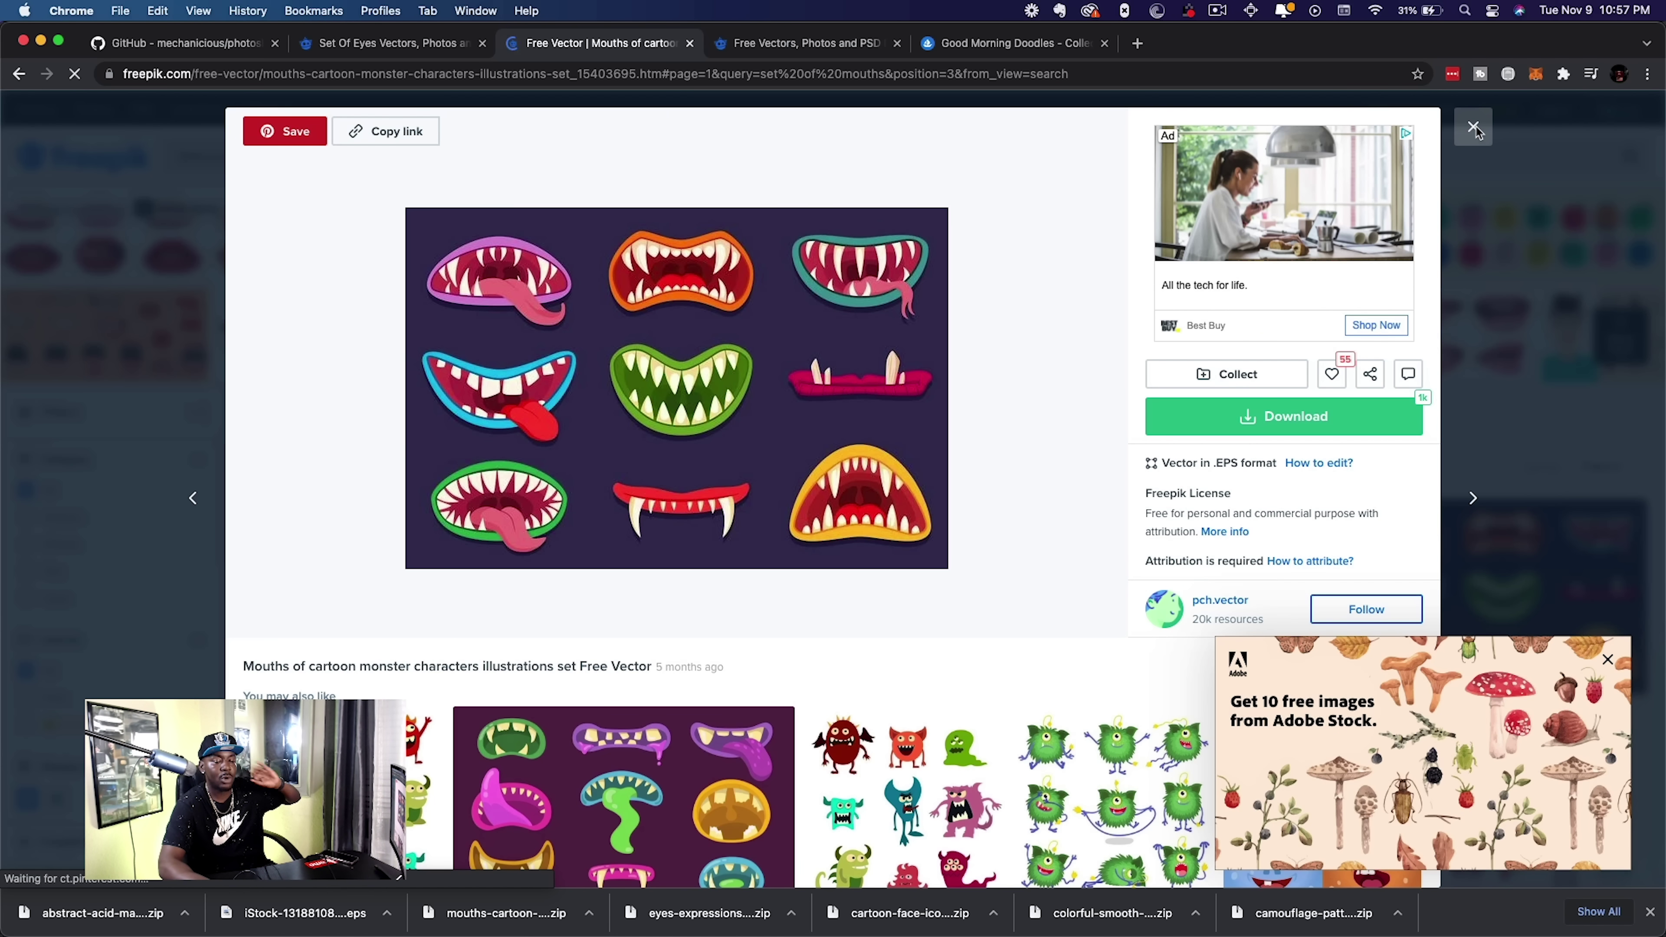
click(1474, 128)
key(ctrl+Tab)
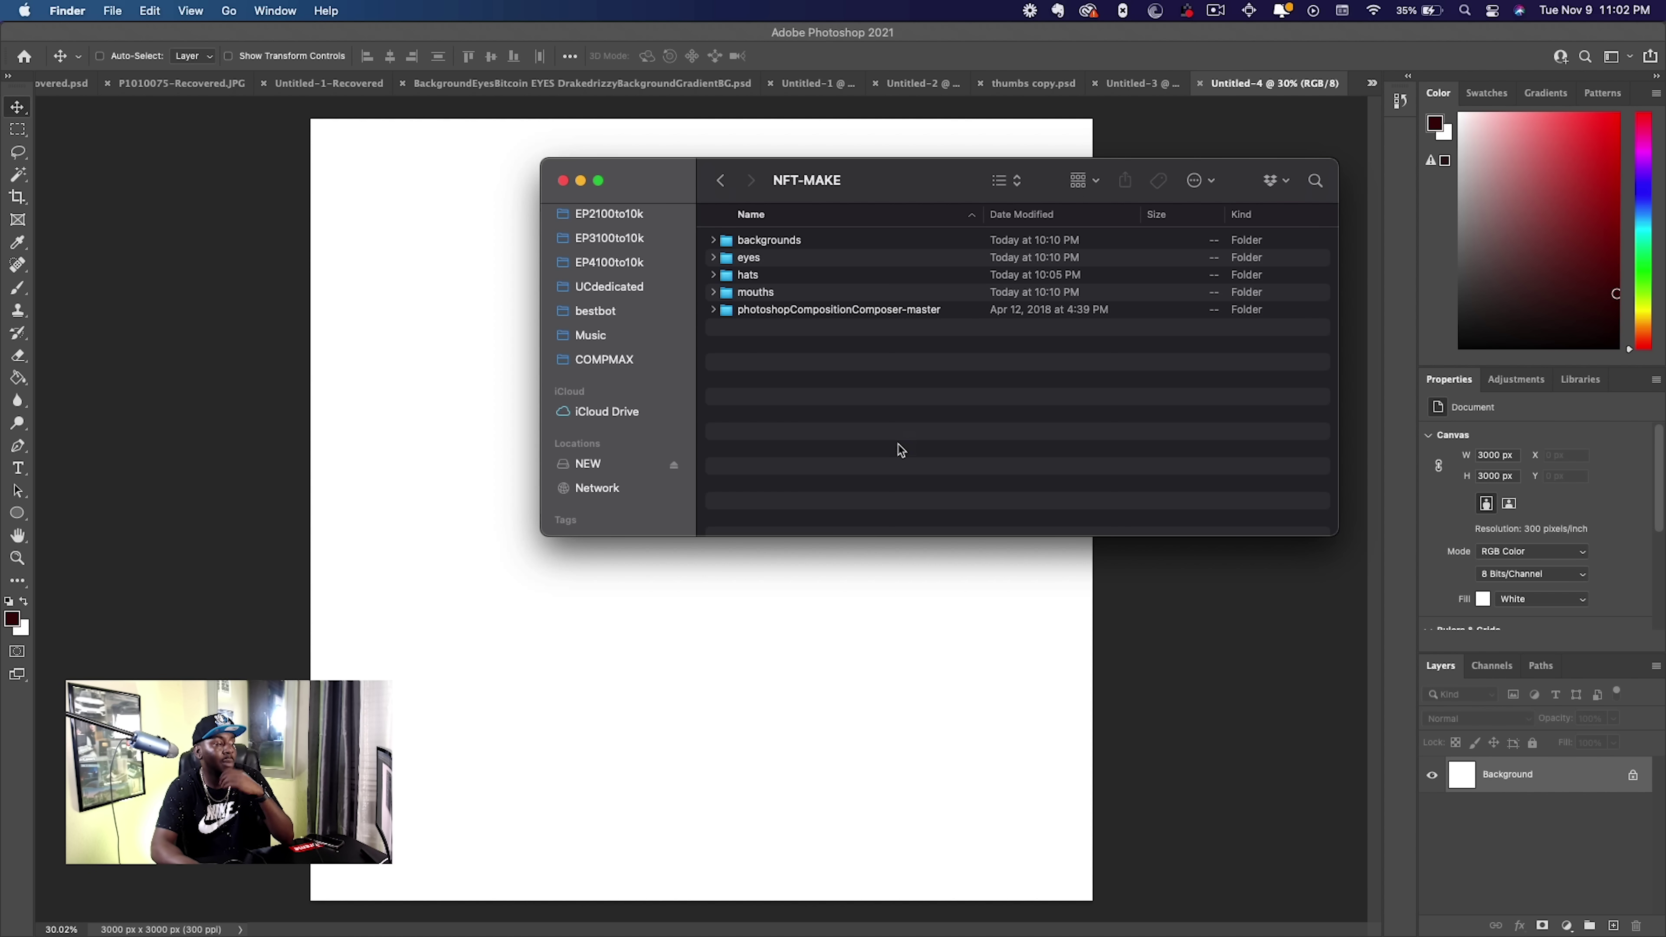
Narrow the NFT-MAKE Finder window, move it toward the canvas edge and switch back to Photoshop.
double_click(695, 187)
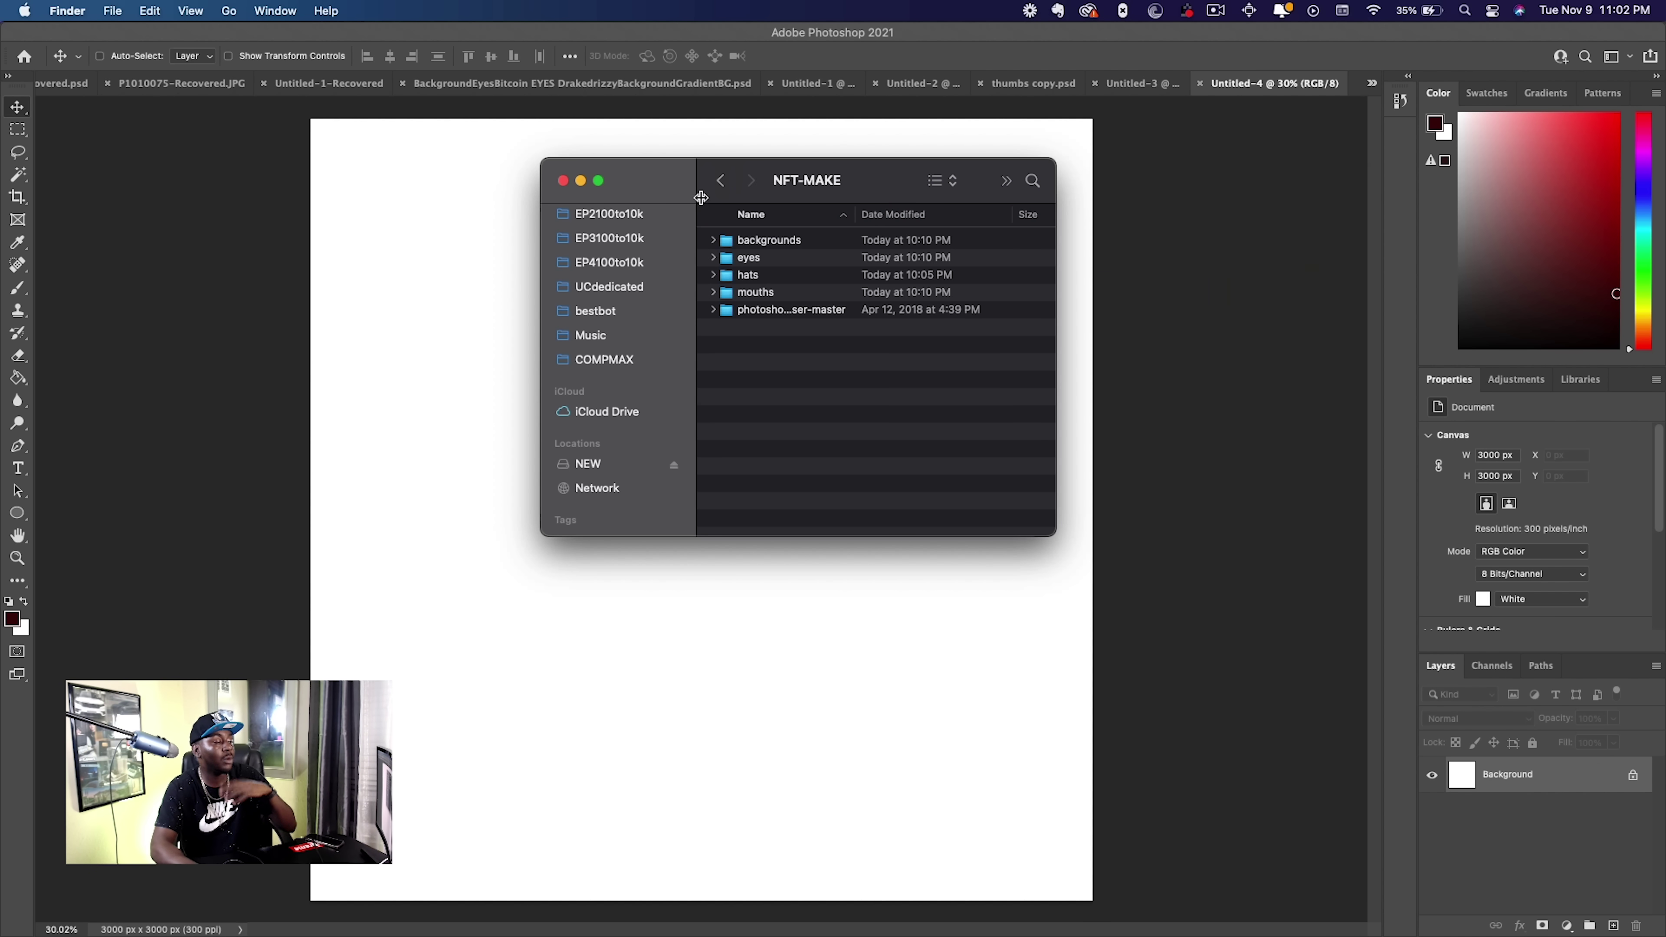
drag(690, 189, 1018, 307)
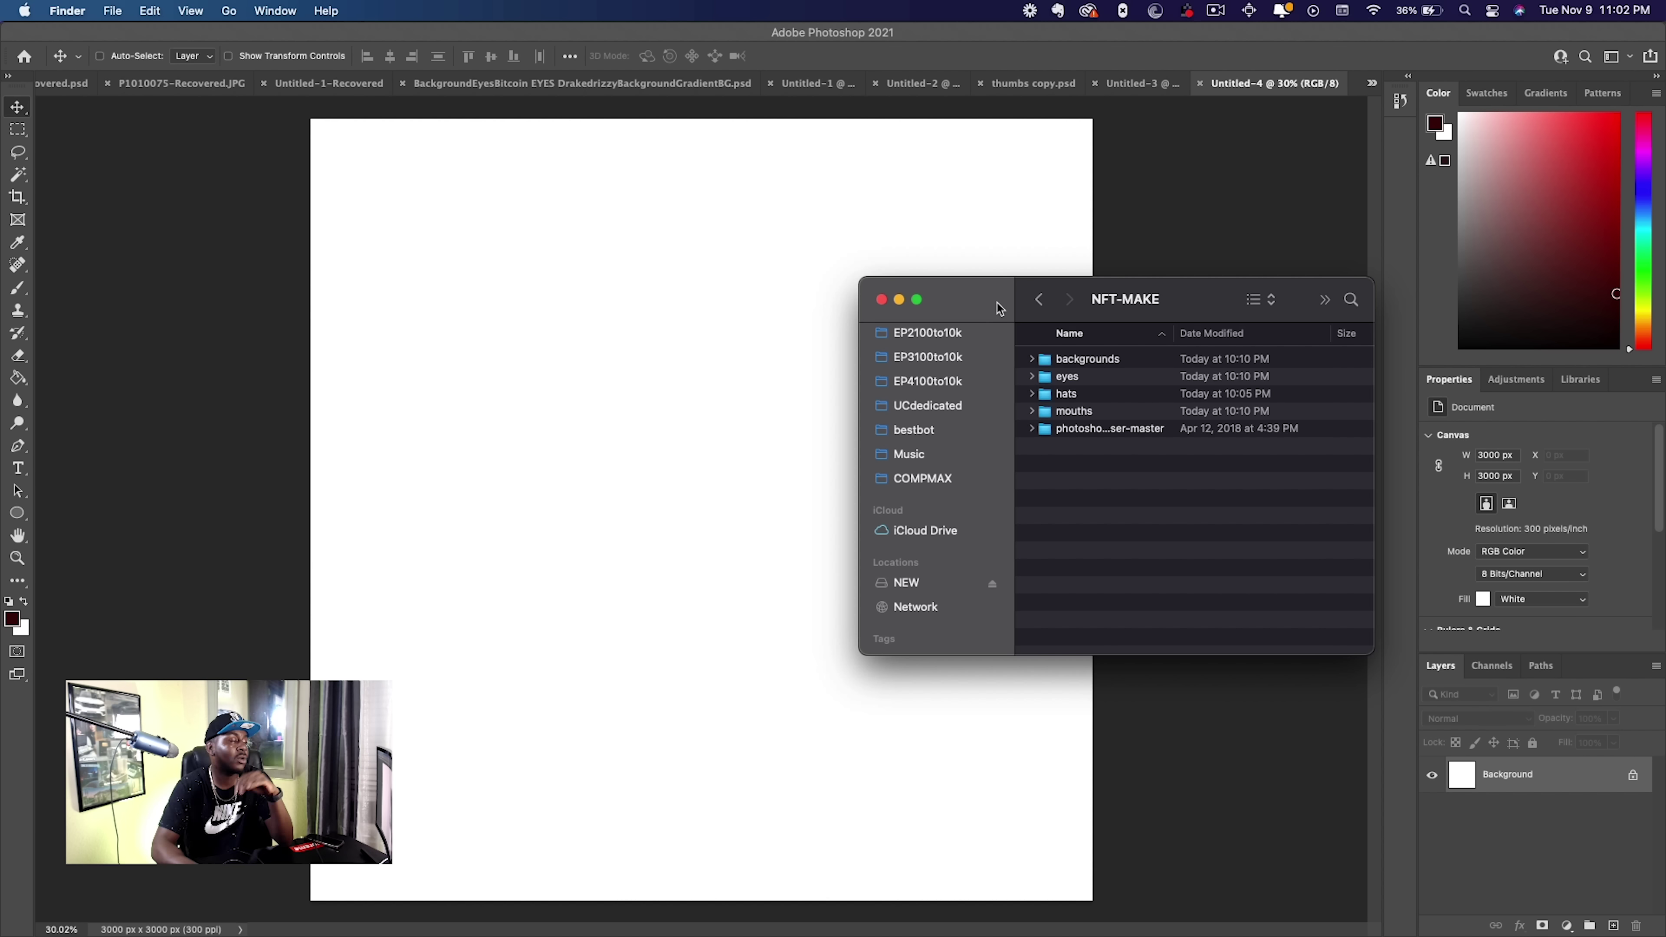
click(649, 321)
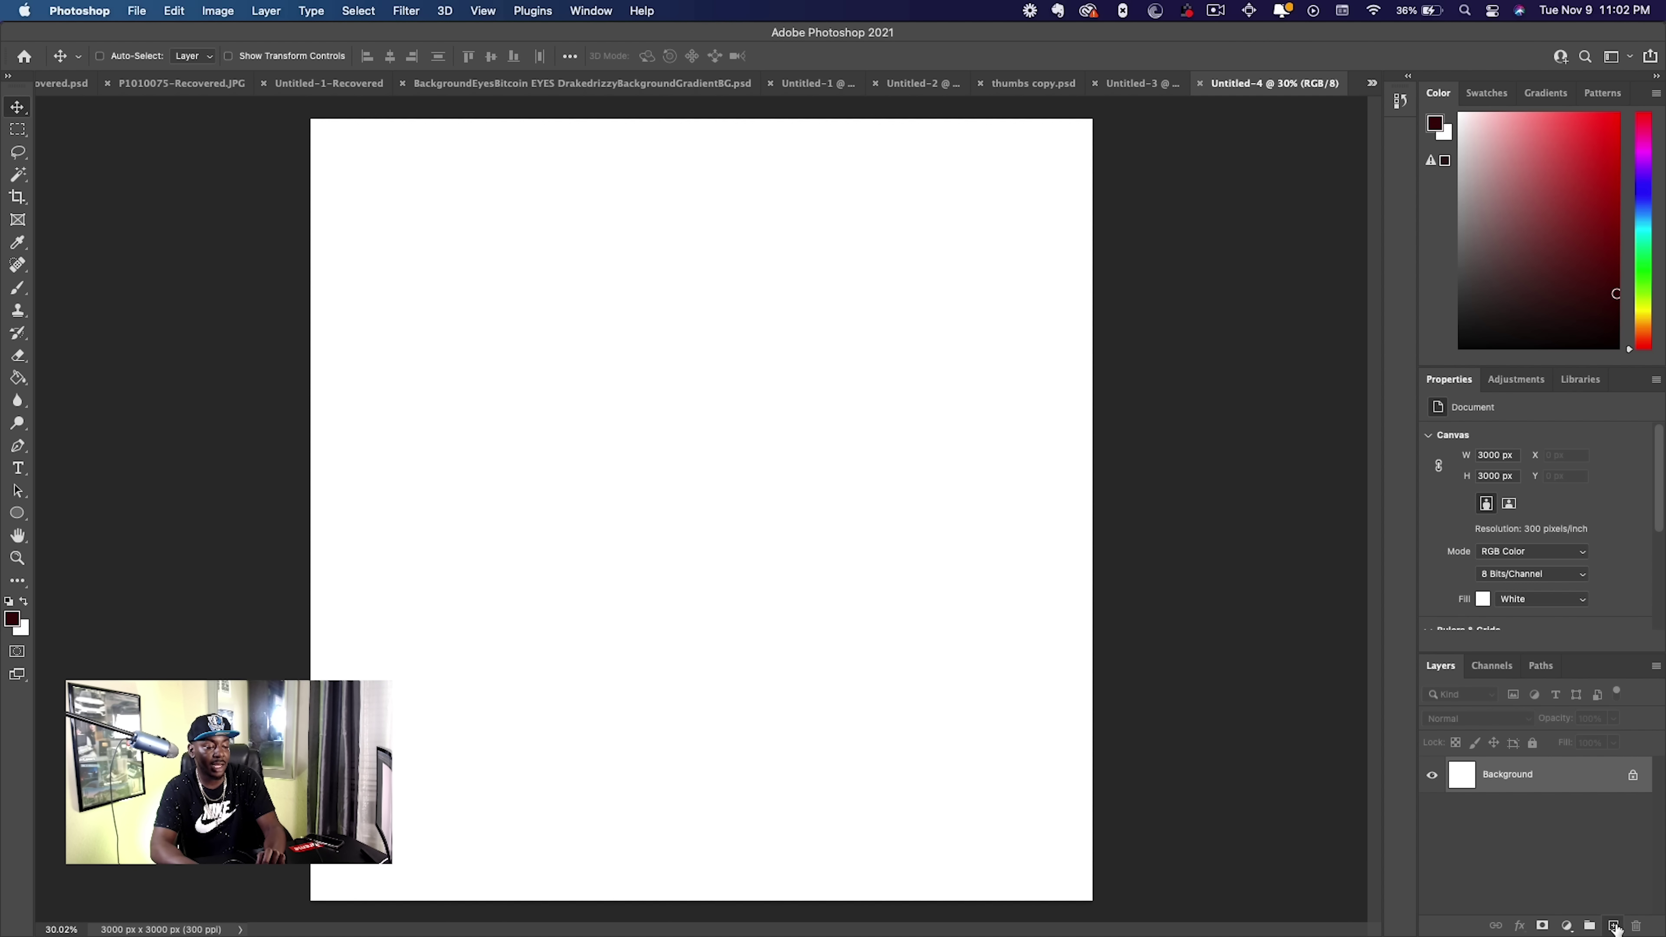
Add a new layer and draw a dark maroon circle about 1269 px in diameter with the Ellipse tool.
click(1614, 926)
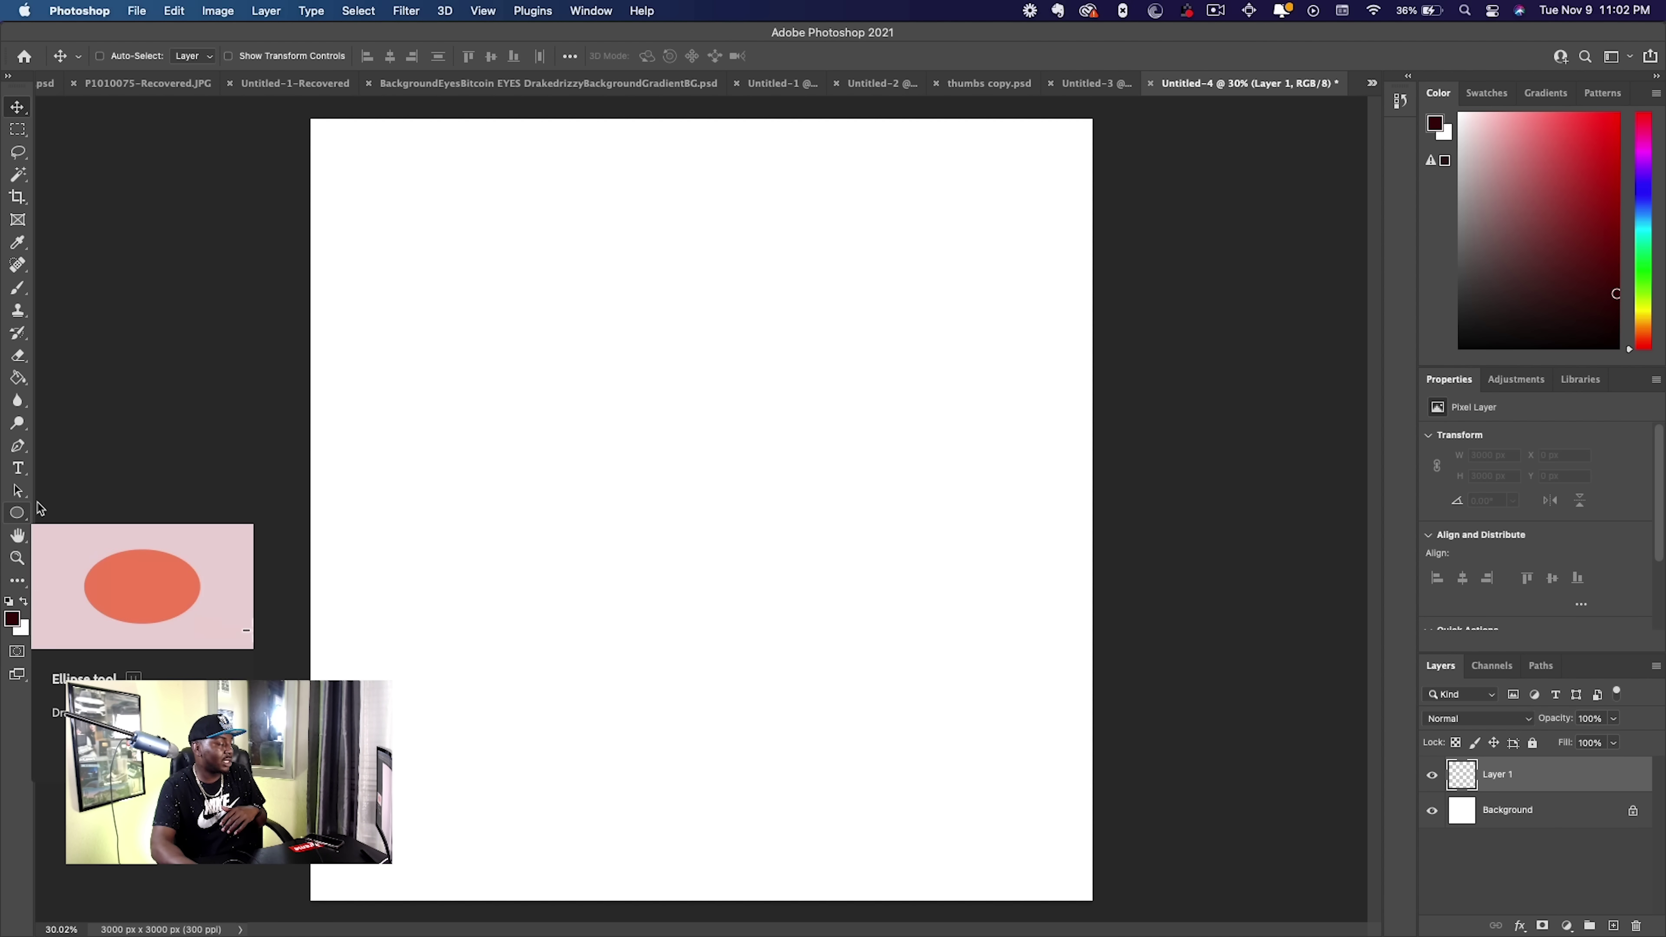
key(u)
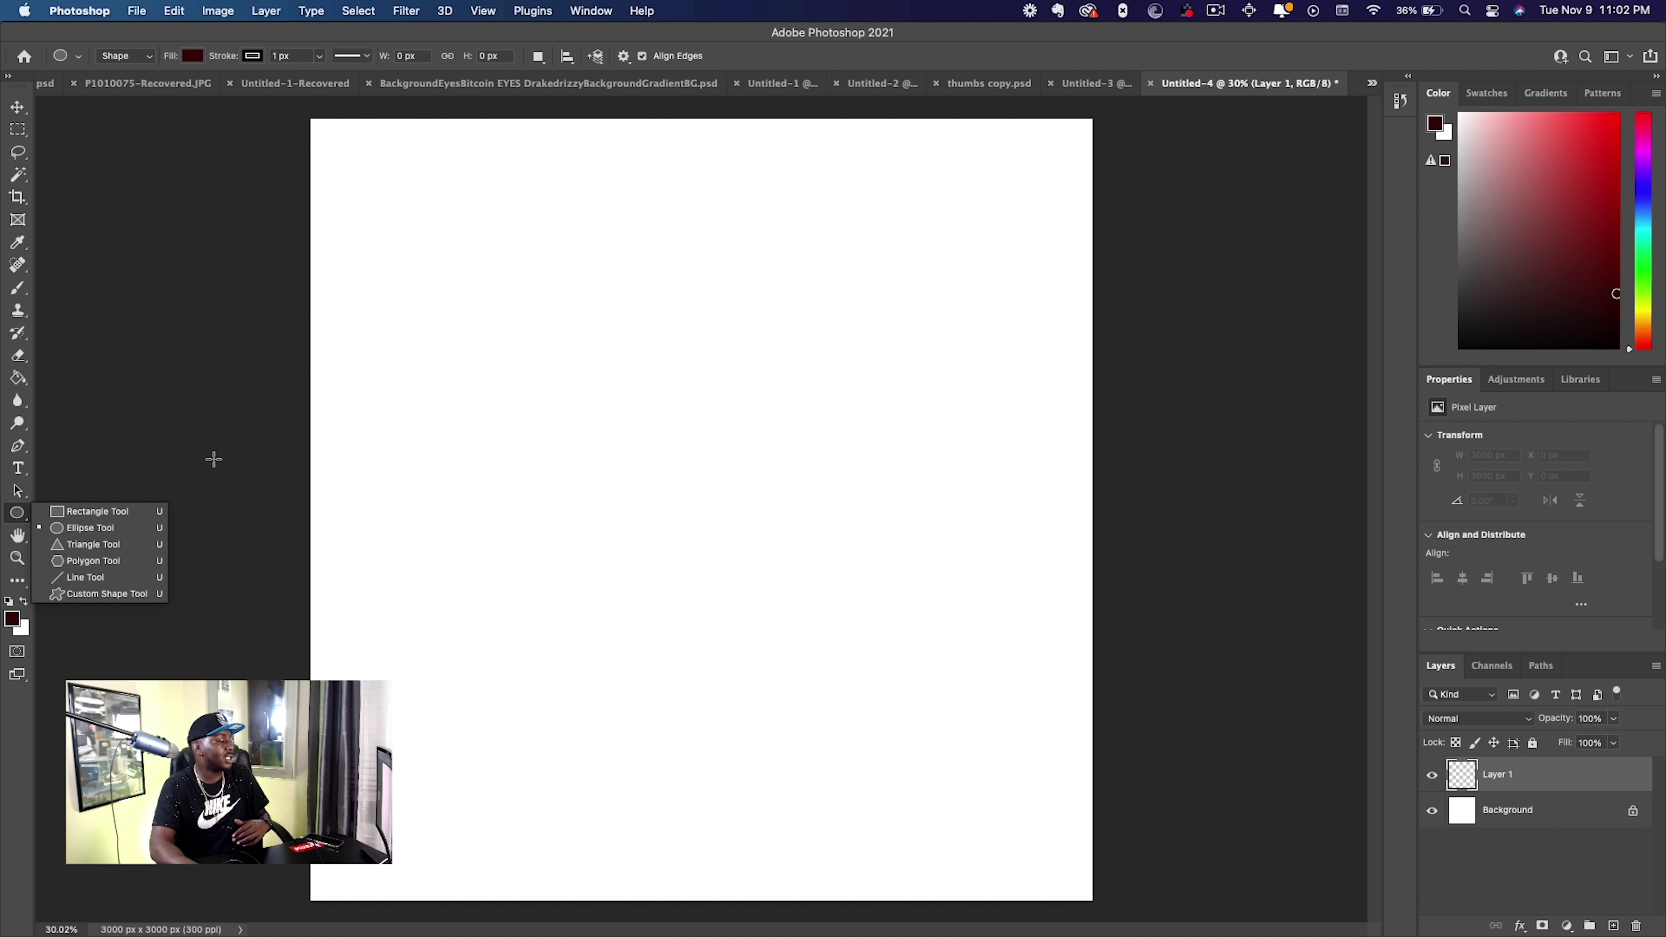
drag(623, 332, 1024, 662)
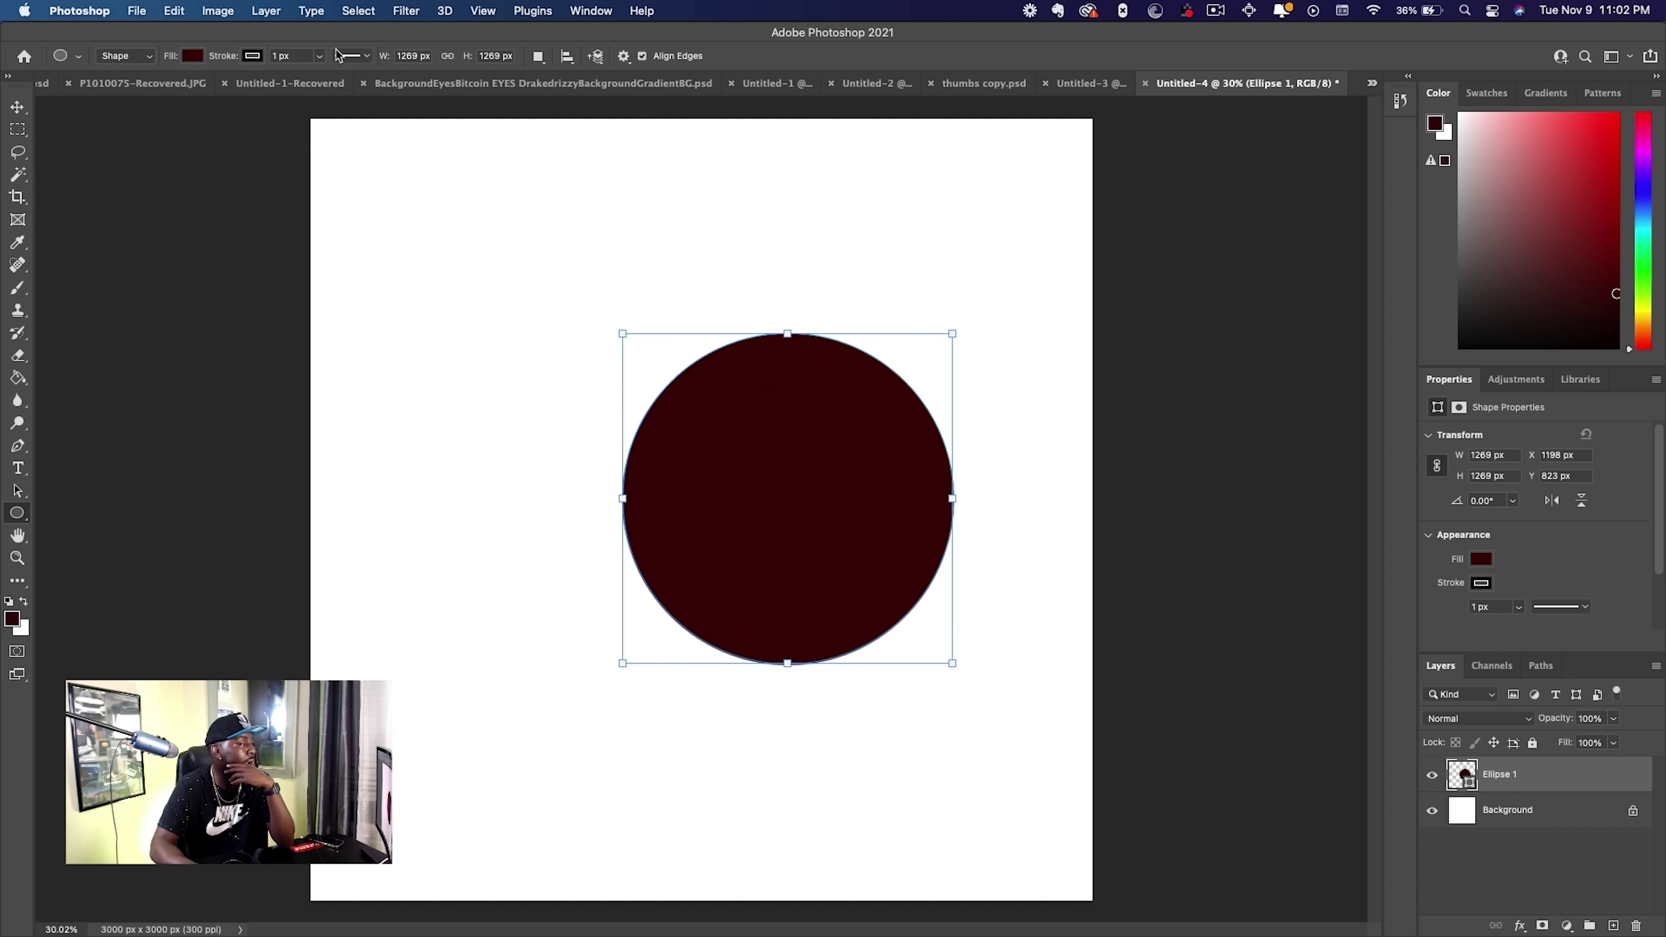
Remove the circle's stroke by setting it to no color, keeping the dark maroon fill.
click(254, 56)
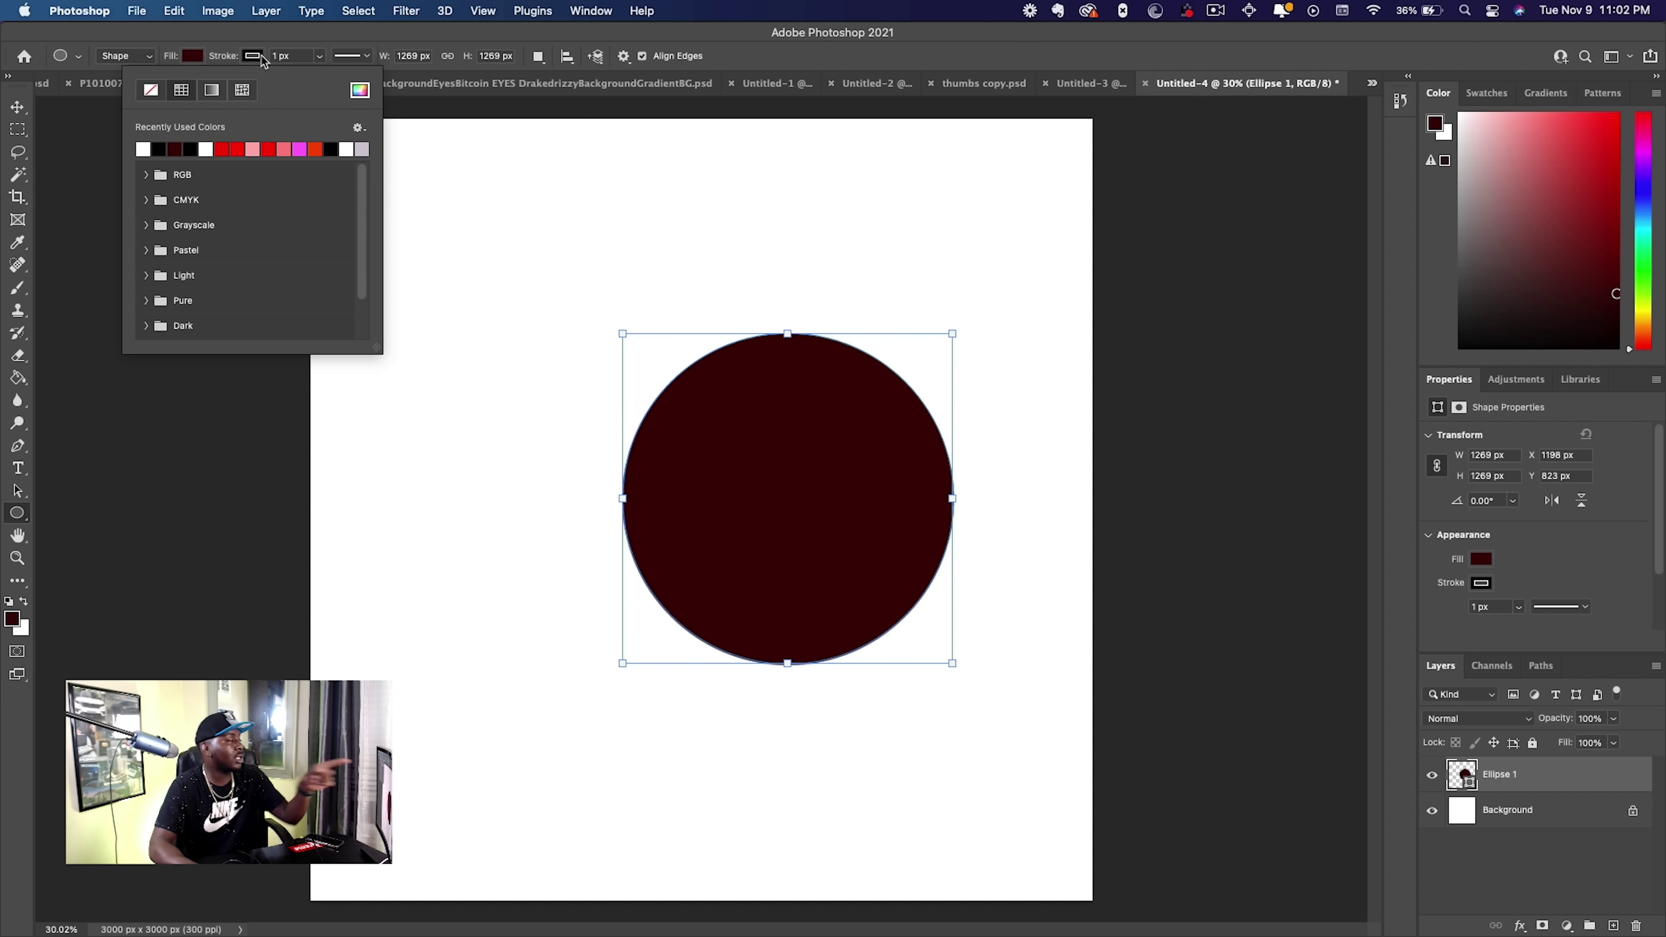
click(151, 91)
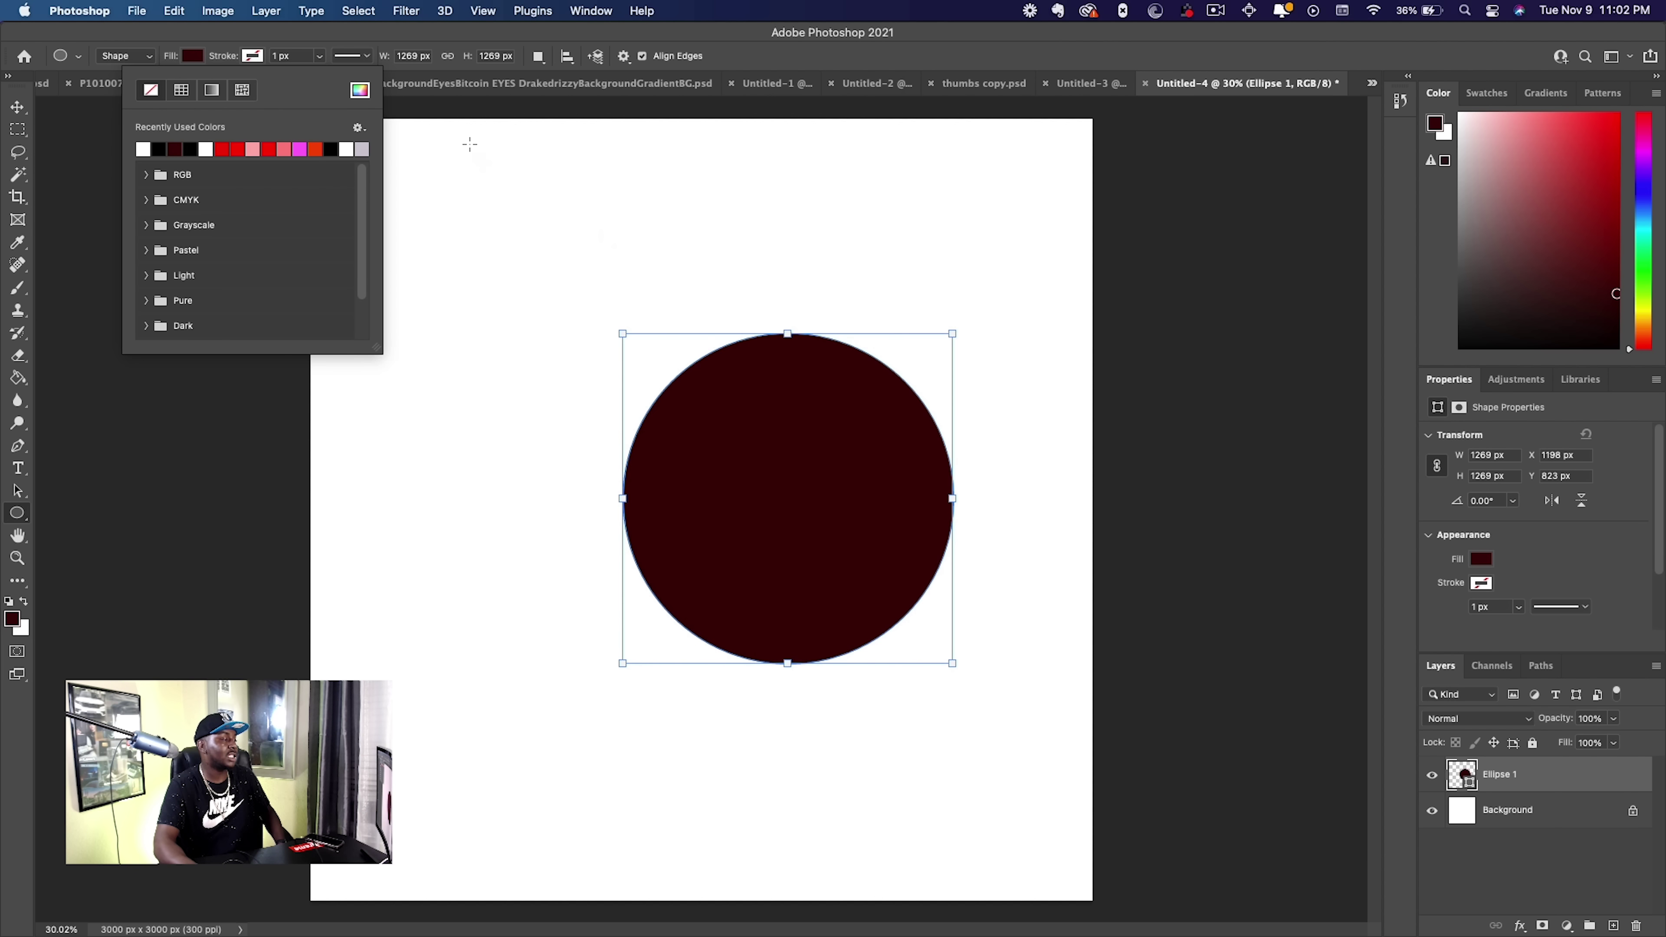
click(190, 56)
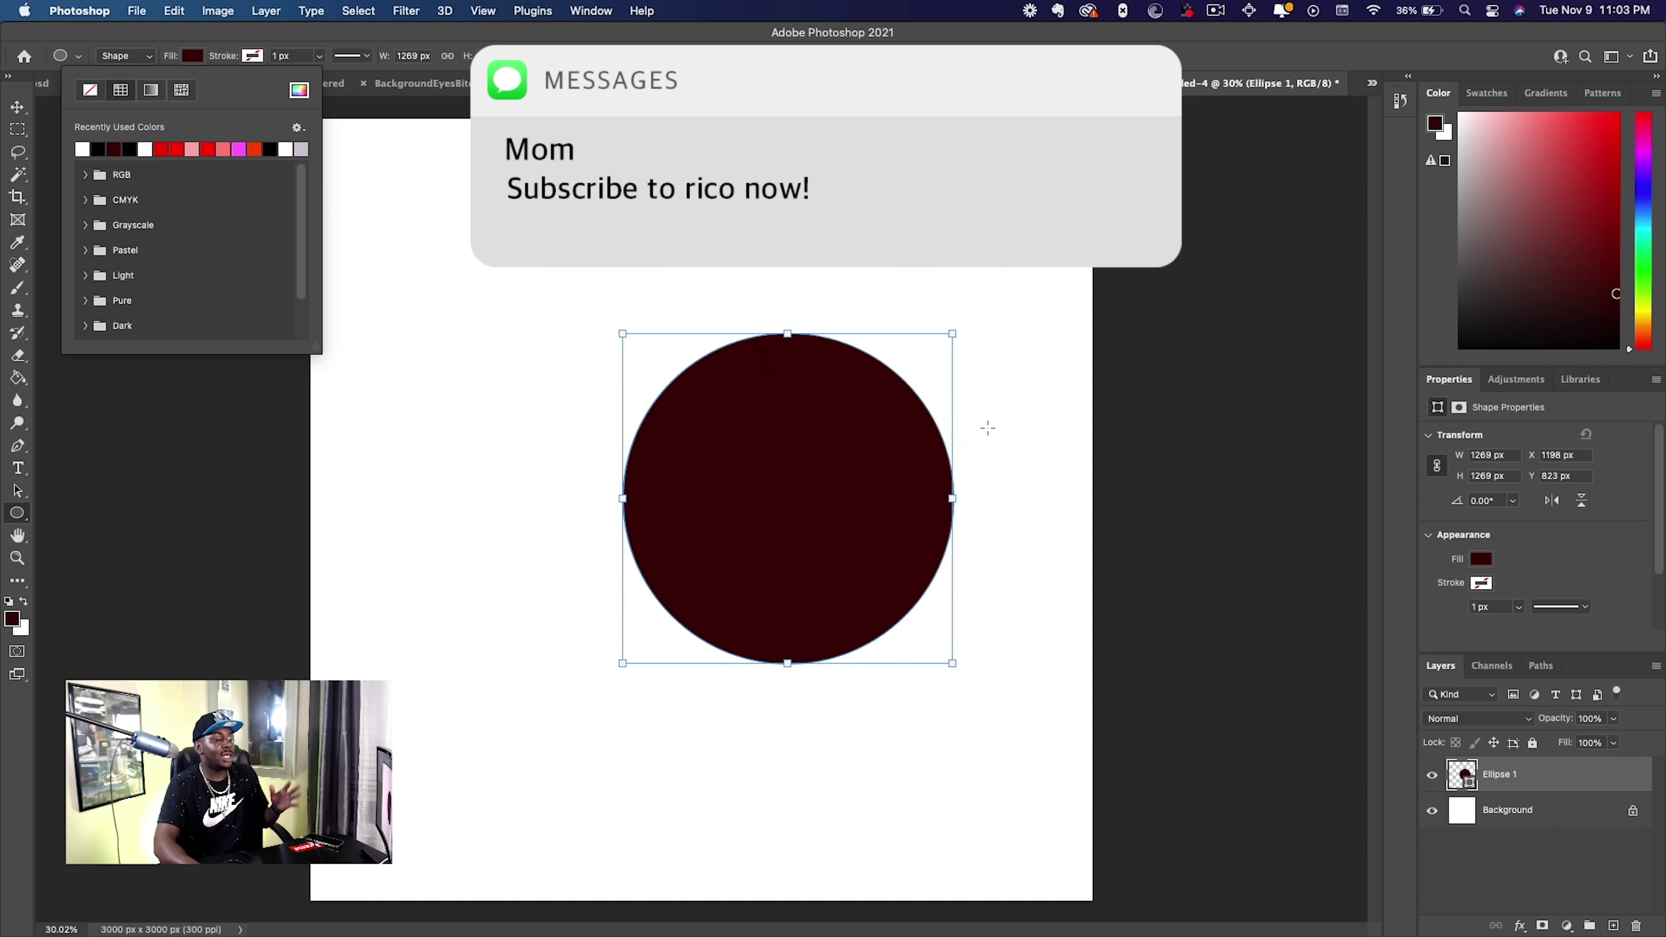
click(421, 184)
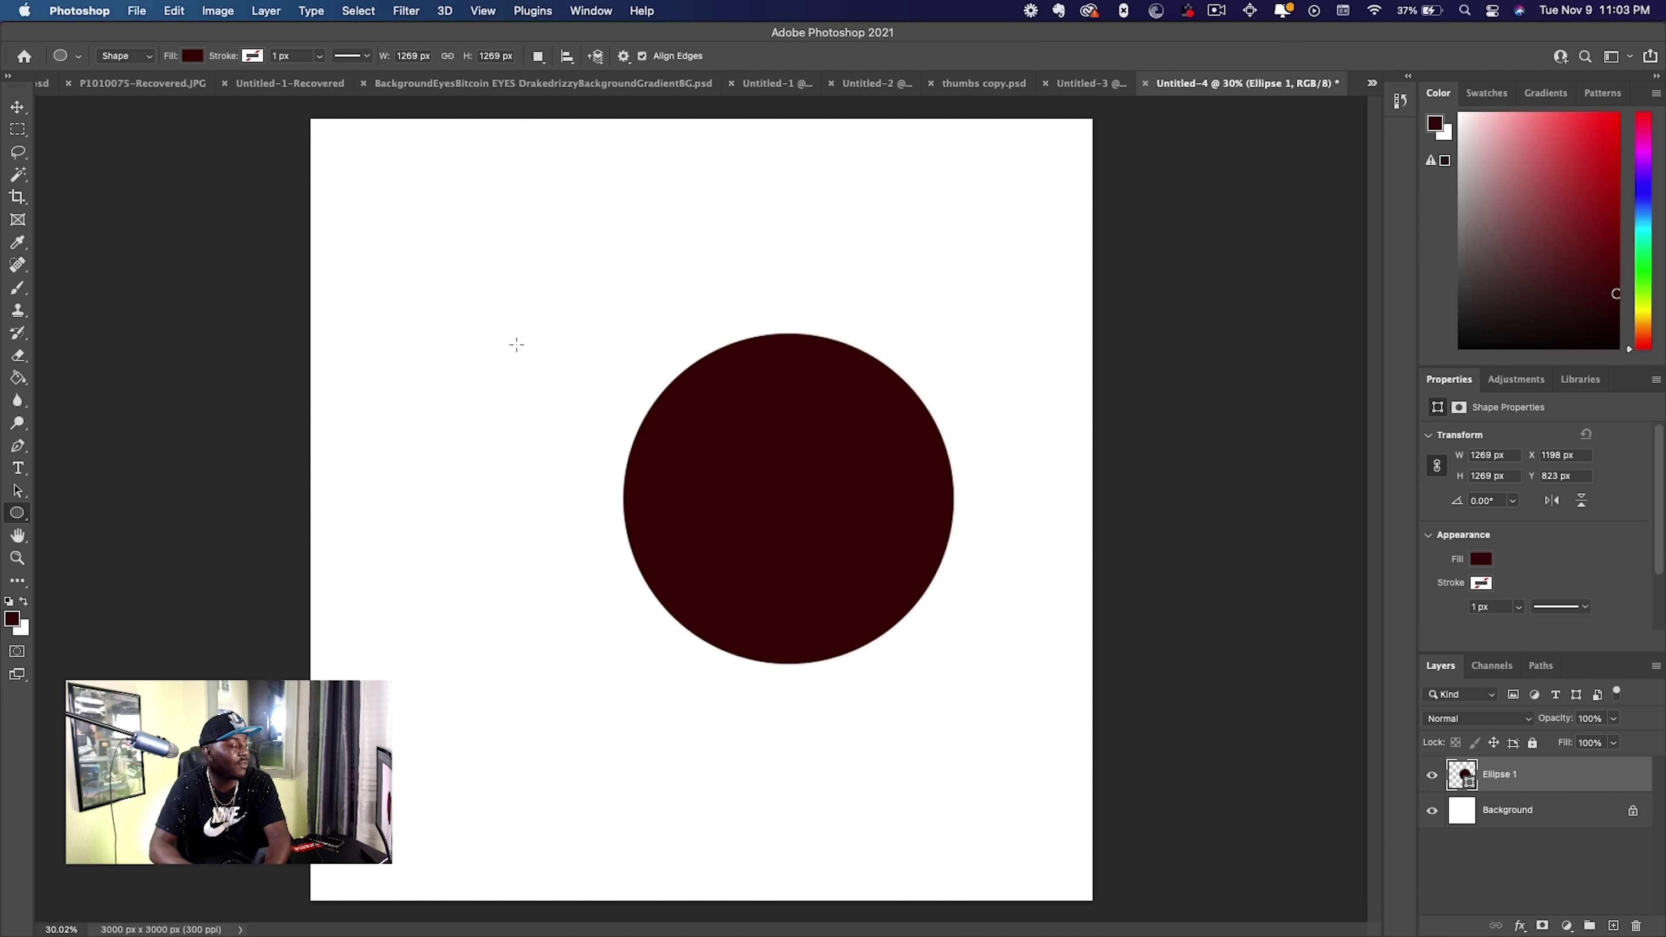
Center the circle vertically and horizontally, aligning it to the canvas instead of the selection.
key(v)
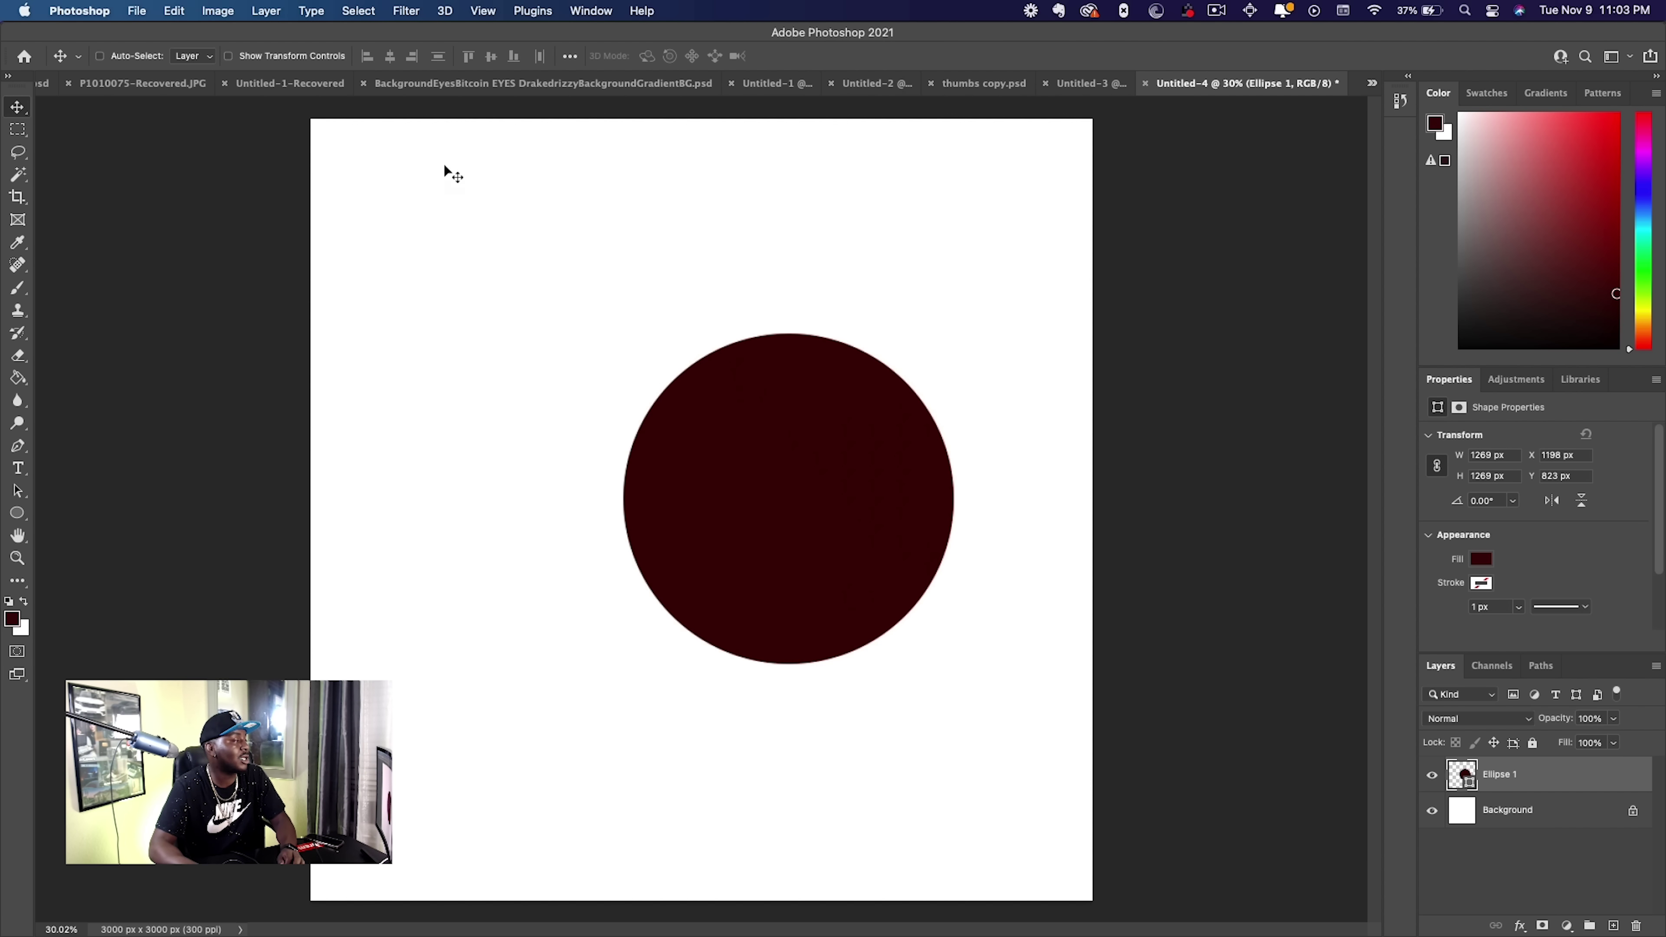
click(570, 56)
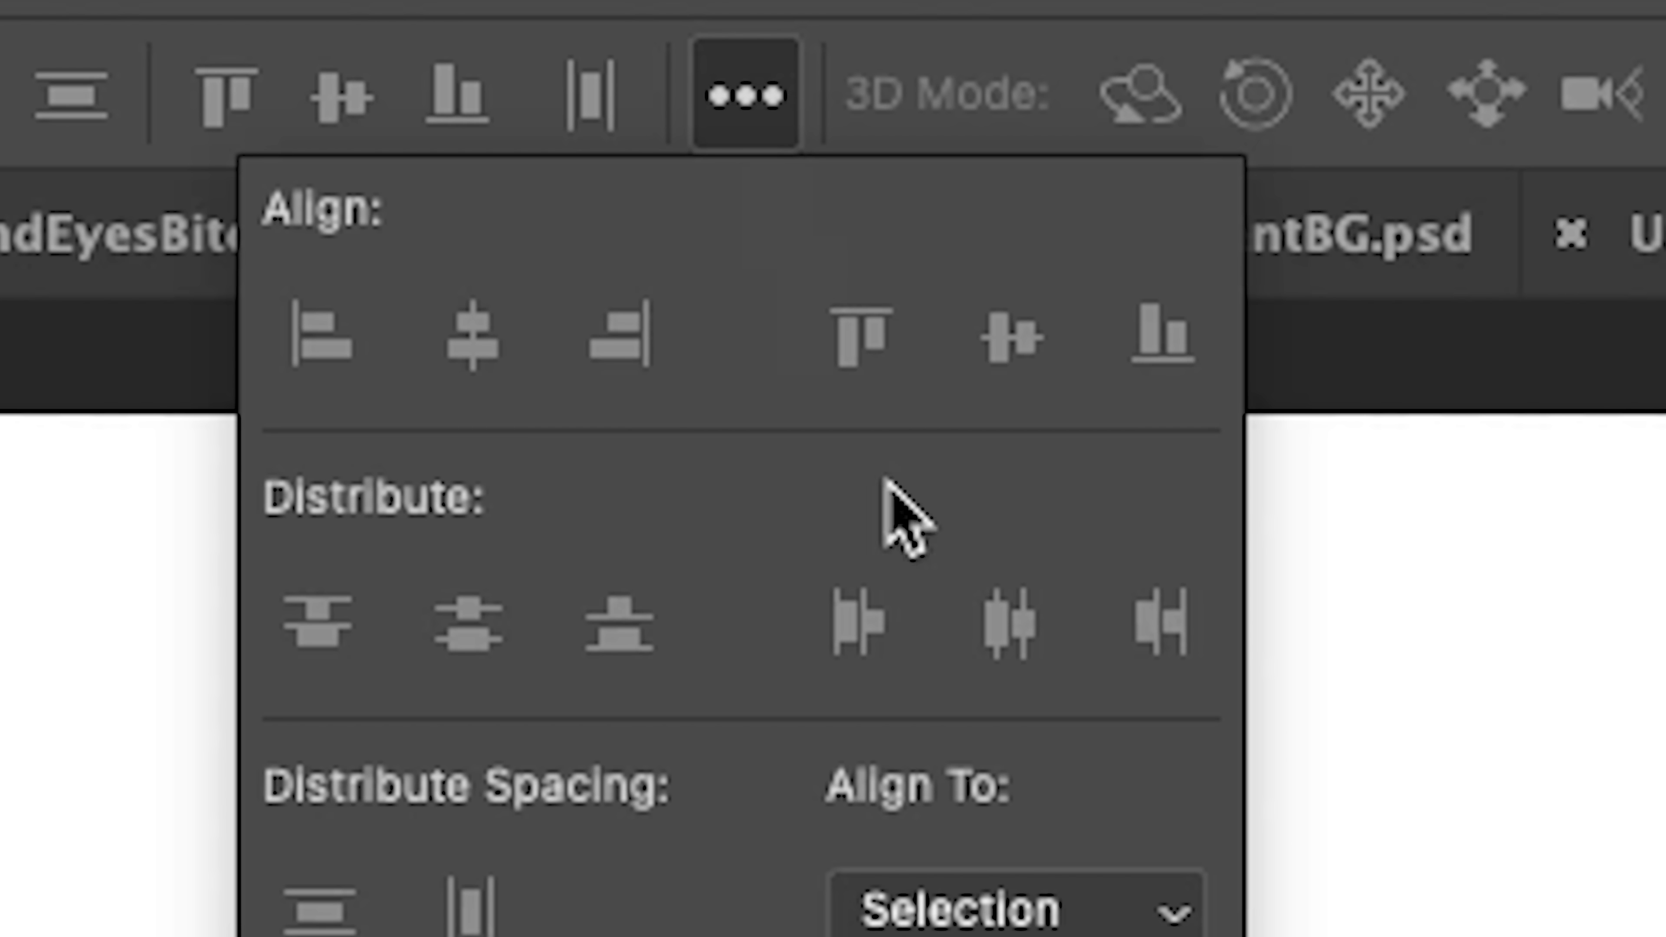
click(1000, 915)
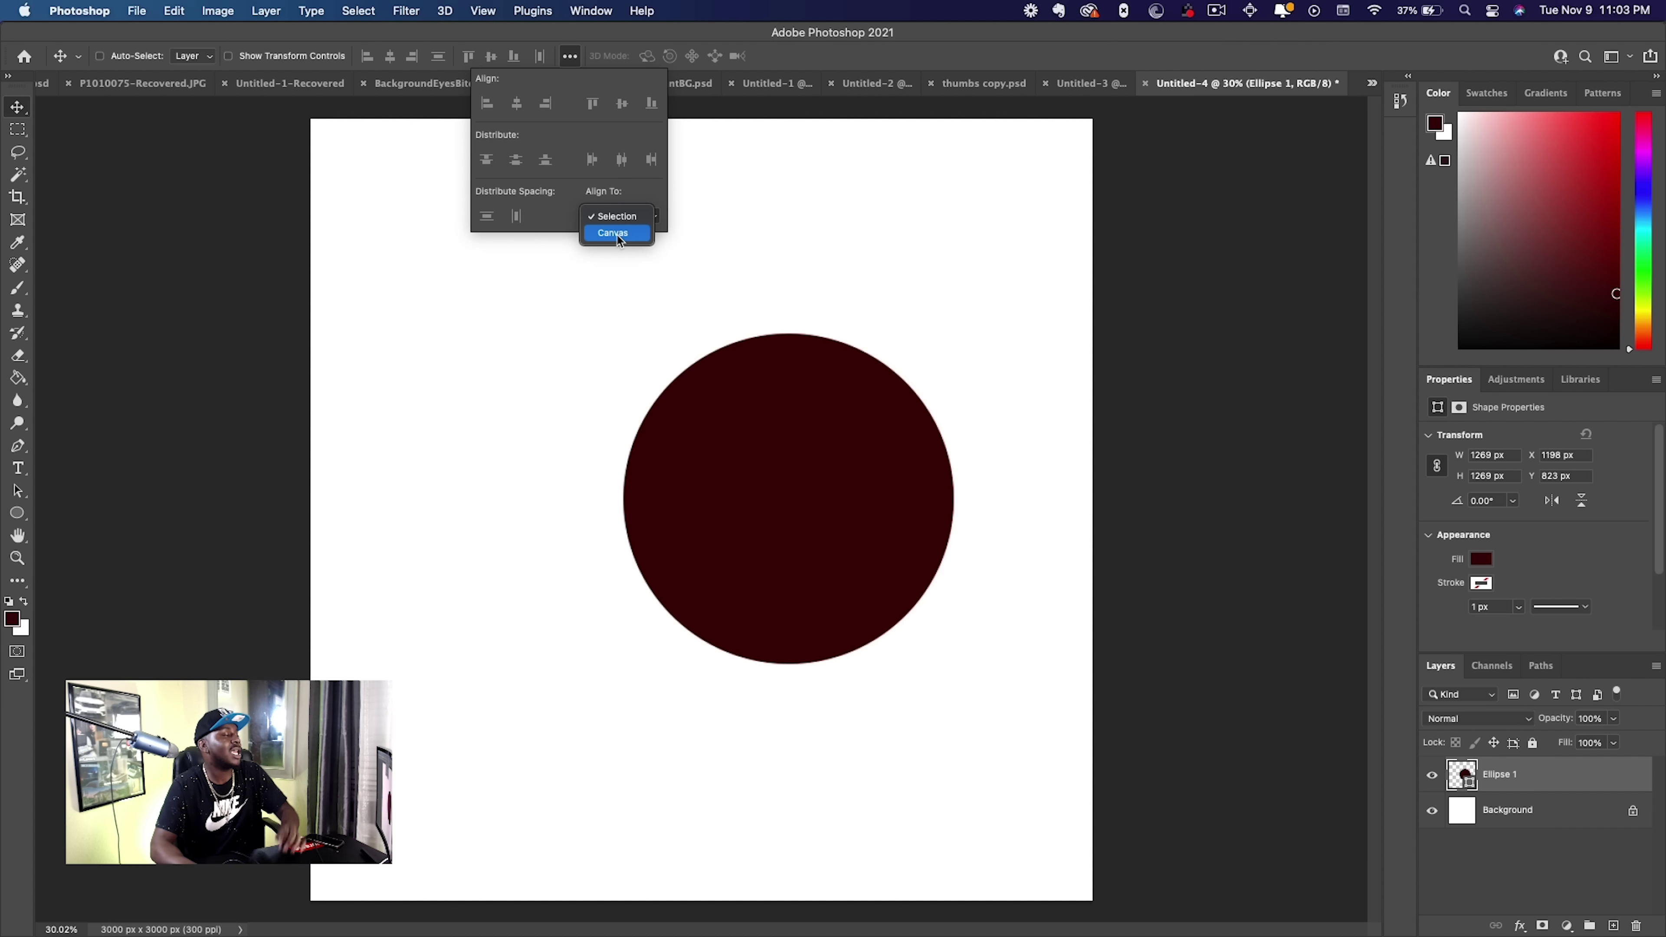
click(618, 239)
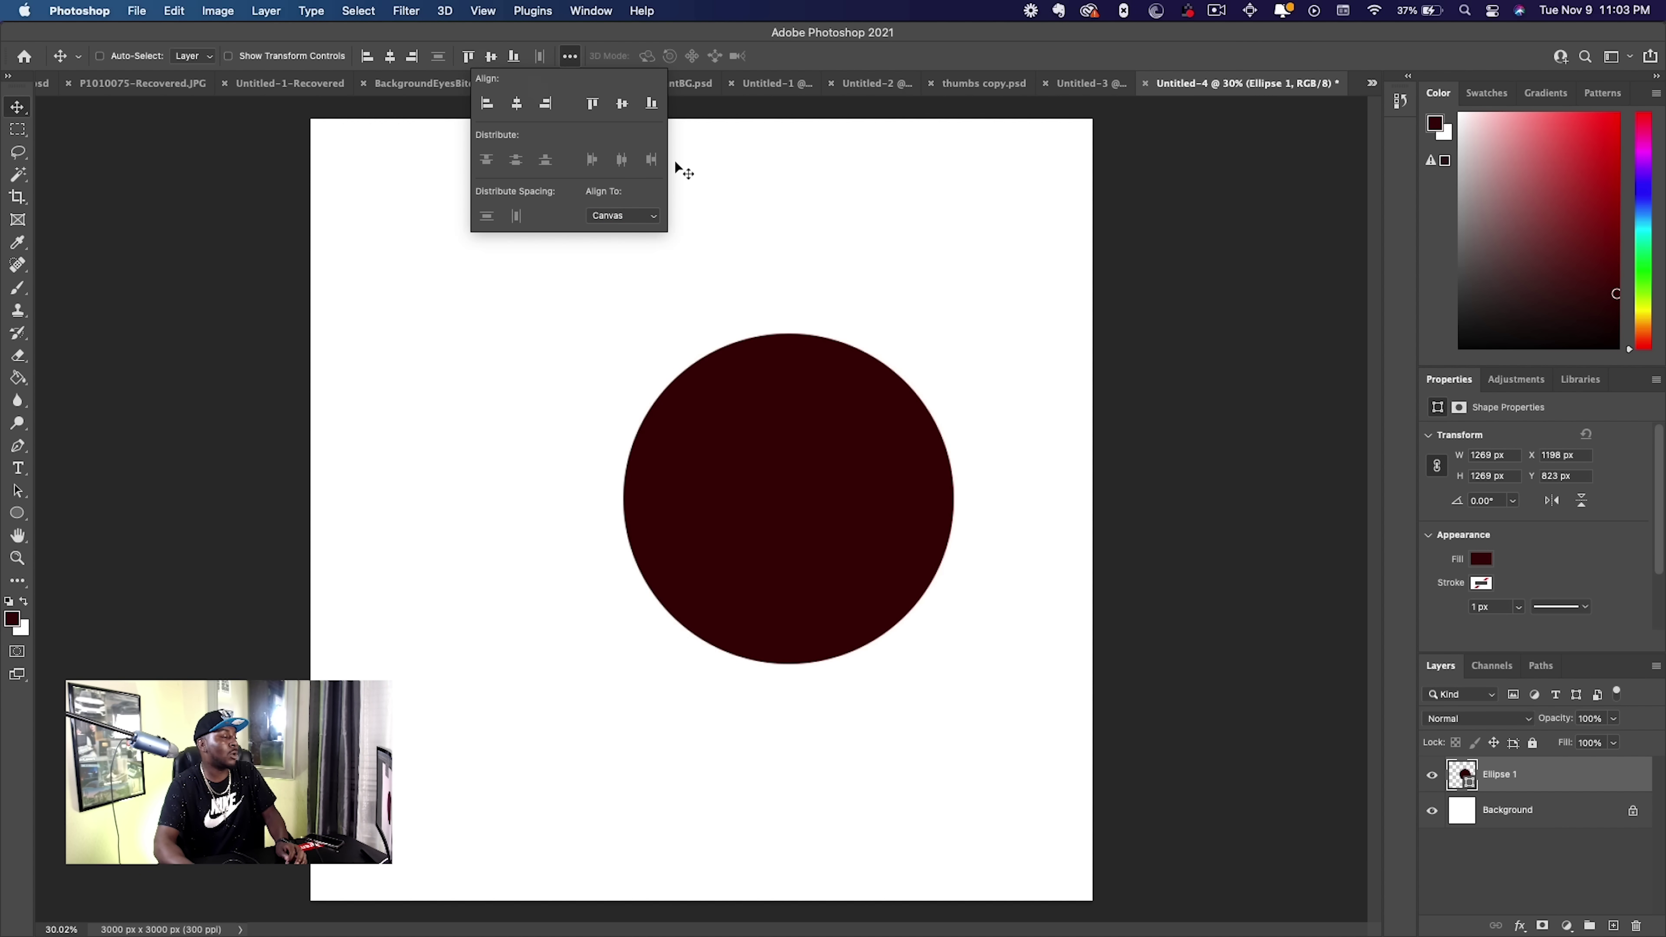
click(622, 104)
click(517, 103)
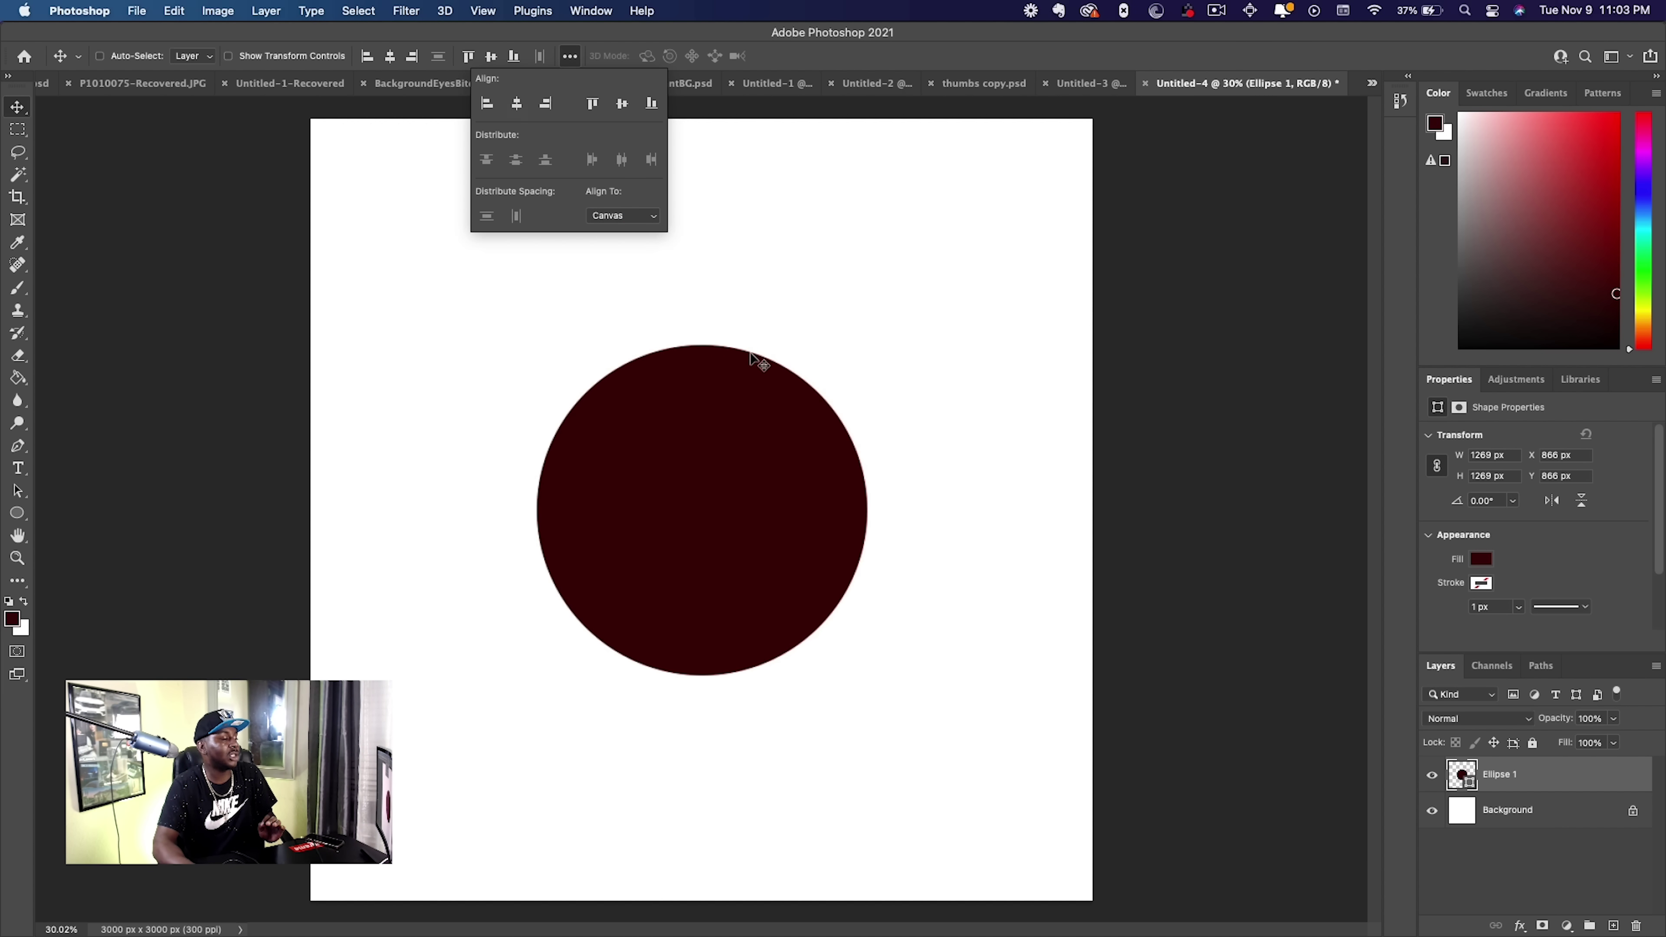
click(964, 557)
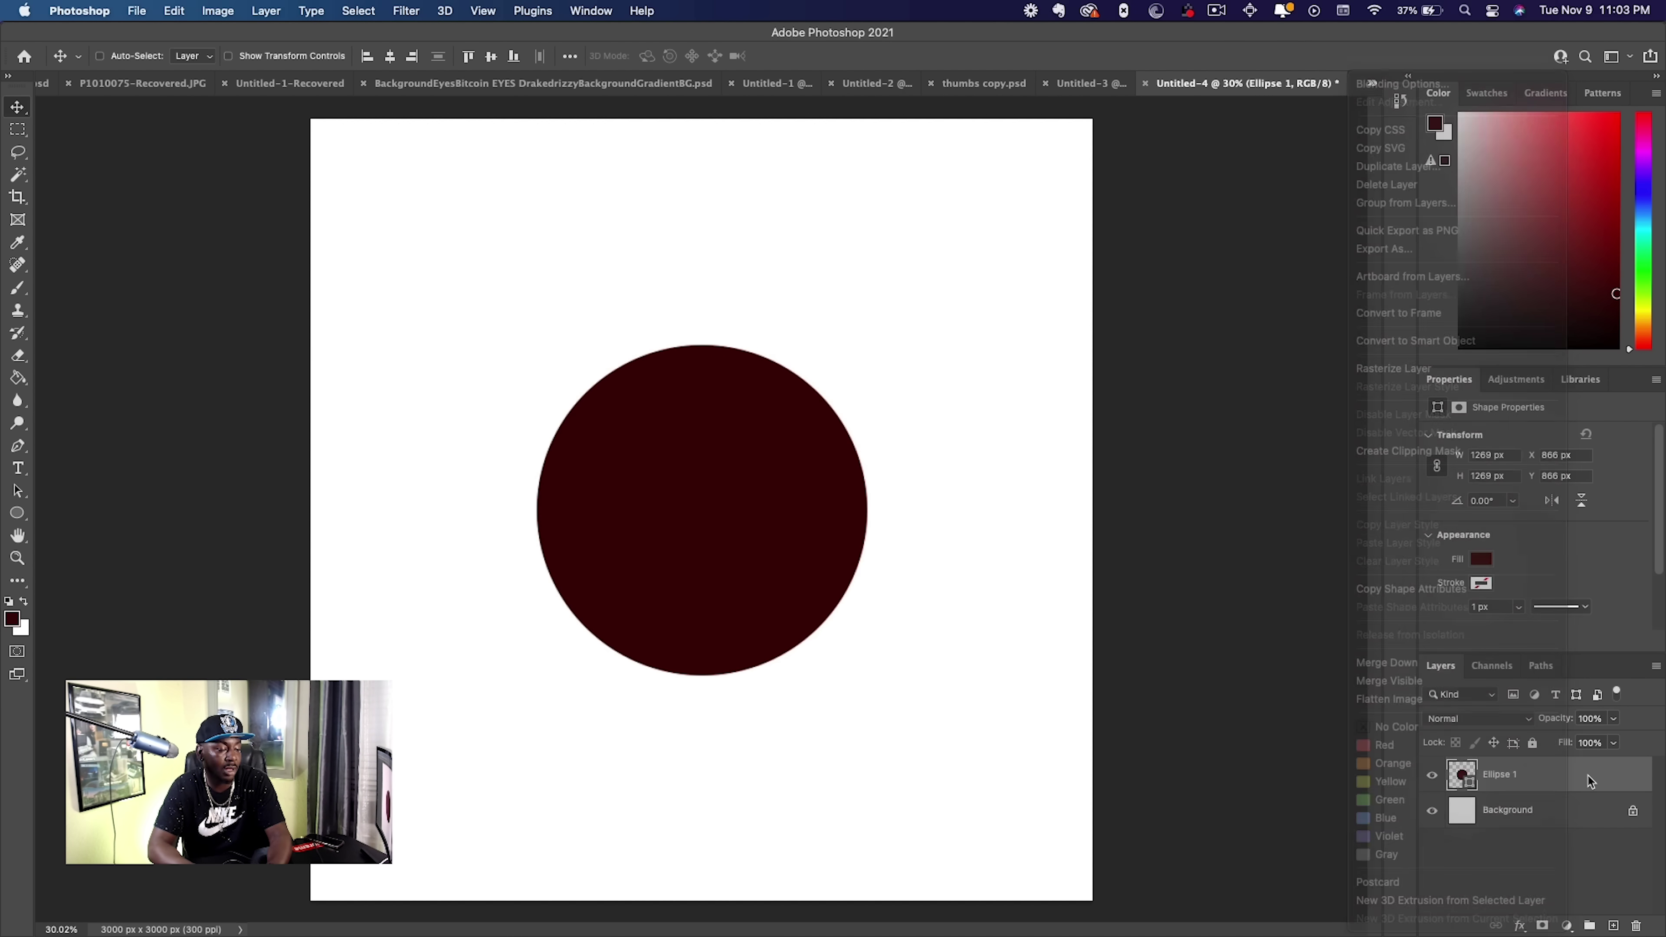
Group the Ellipse 1 layer into a new group named MainFigure.
right_click(1588, 780)
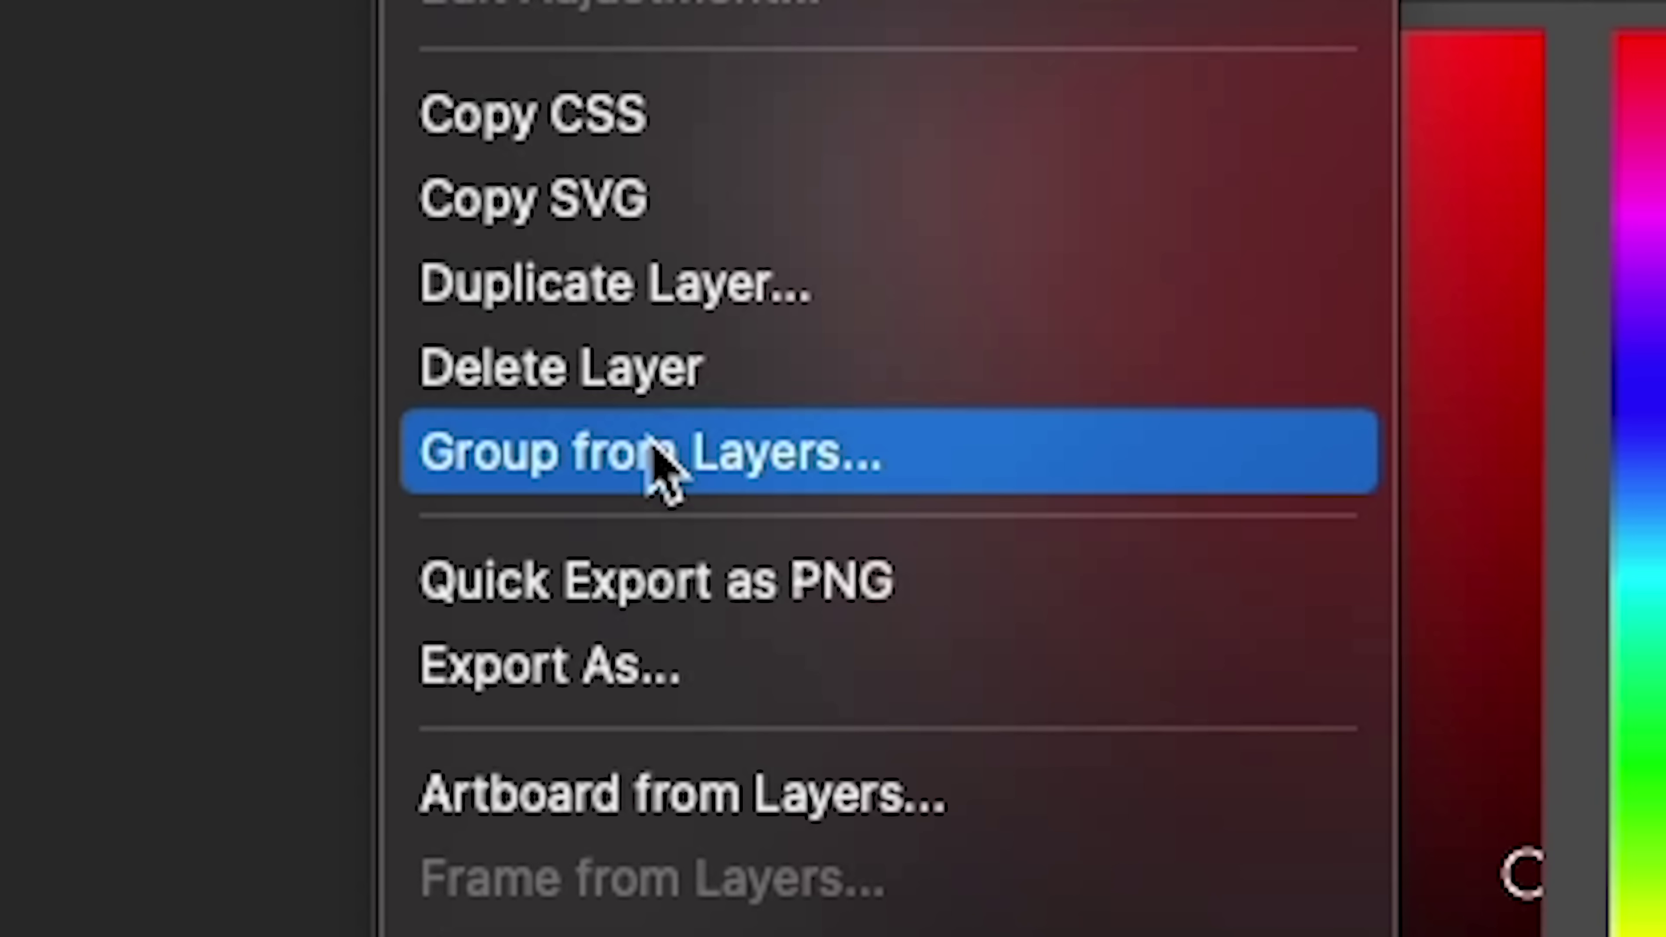
click(1429, 202)
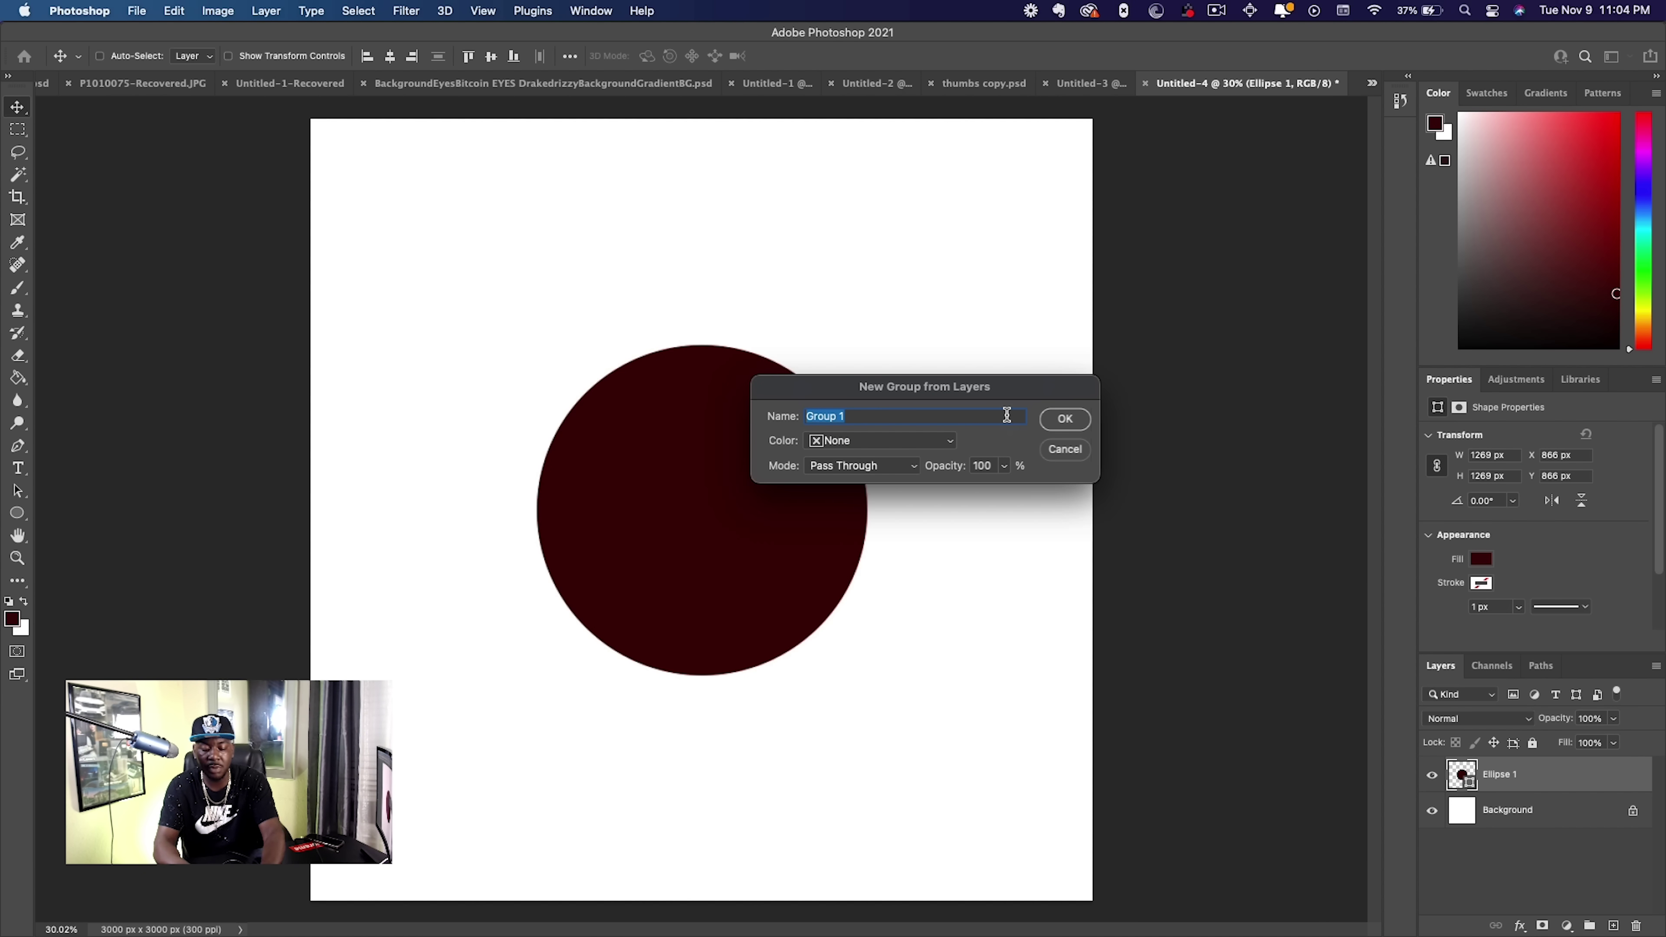
text(MainFigure)
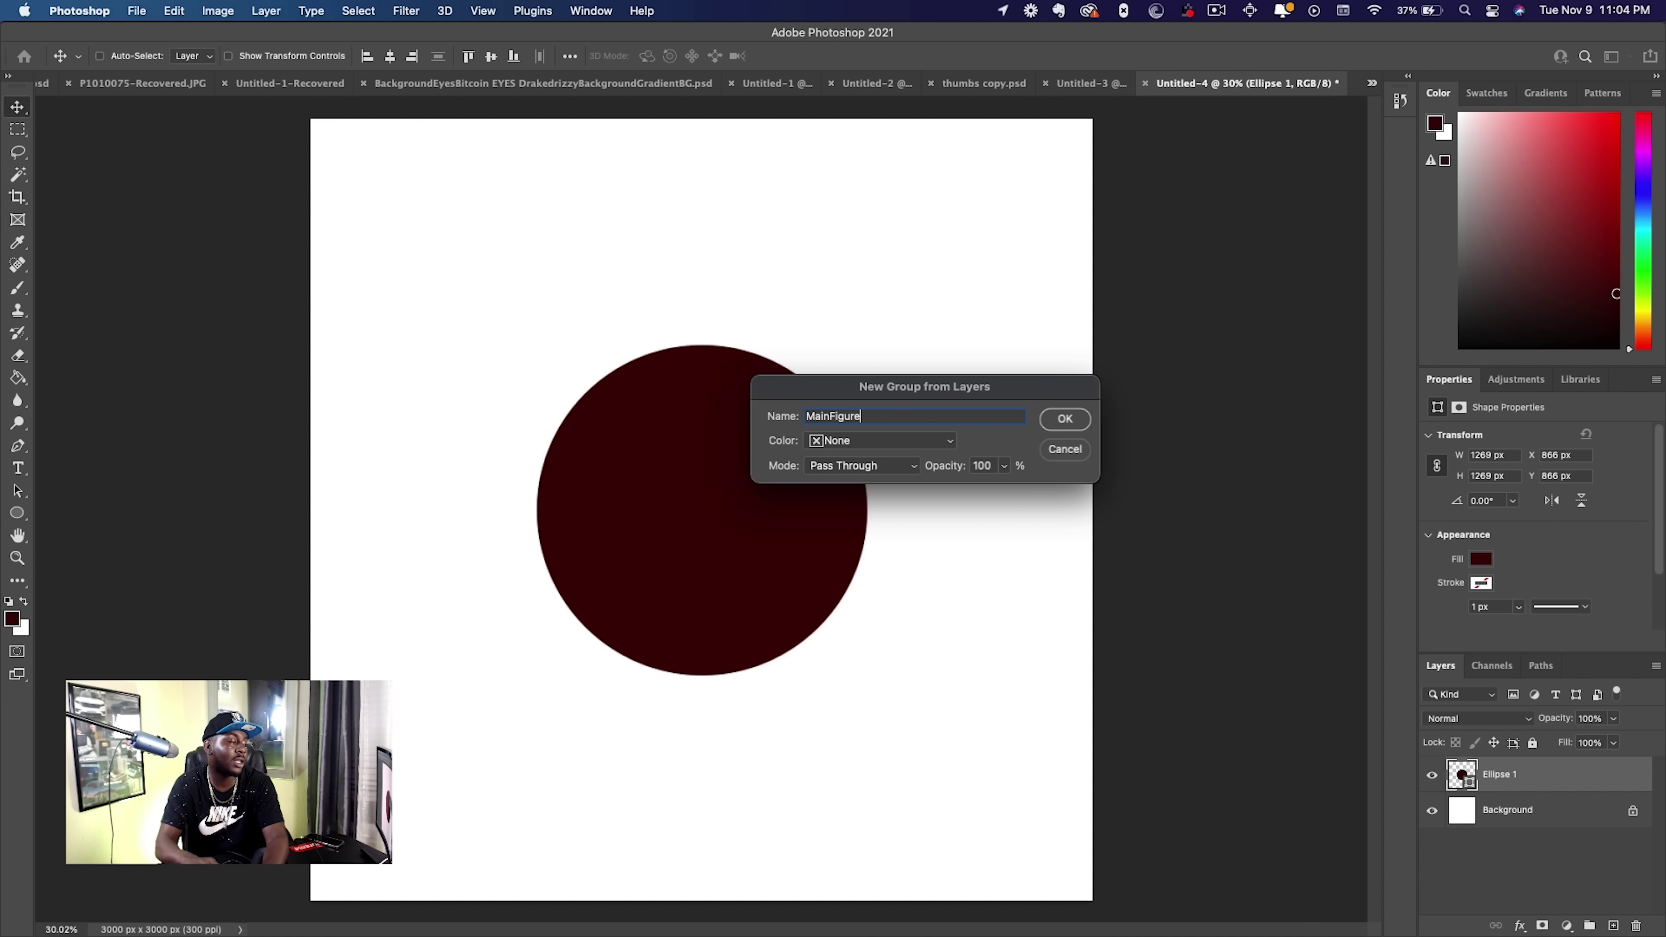
key(Return)
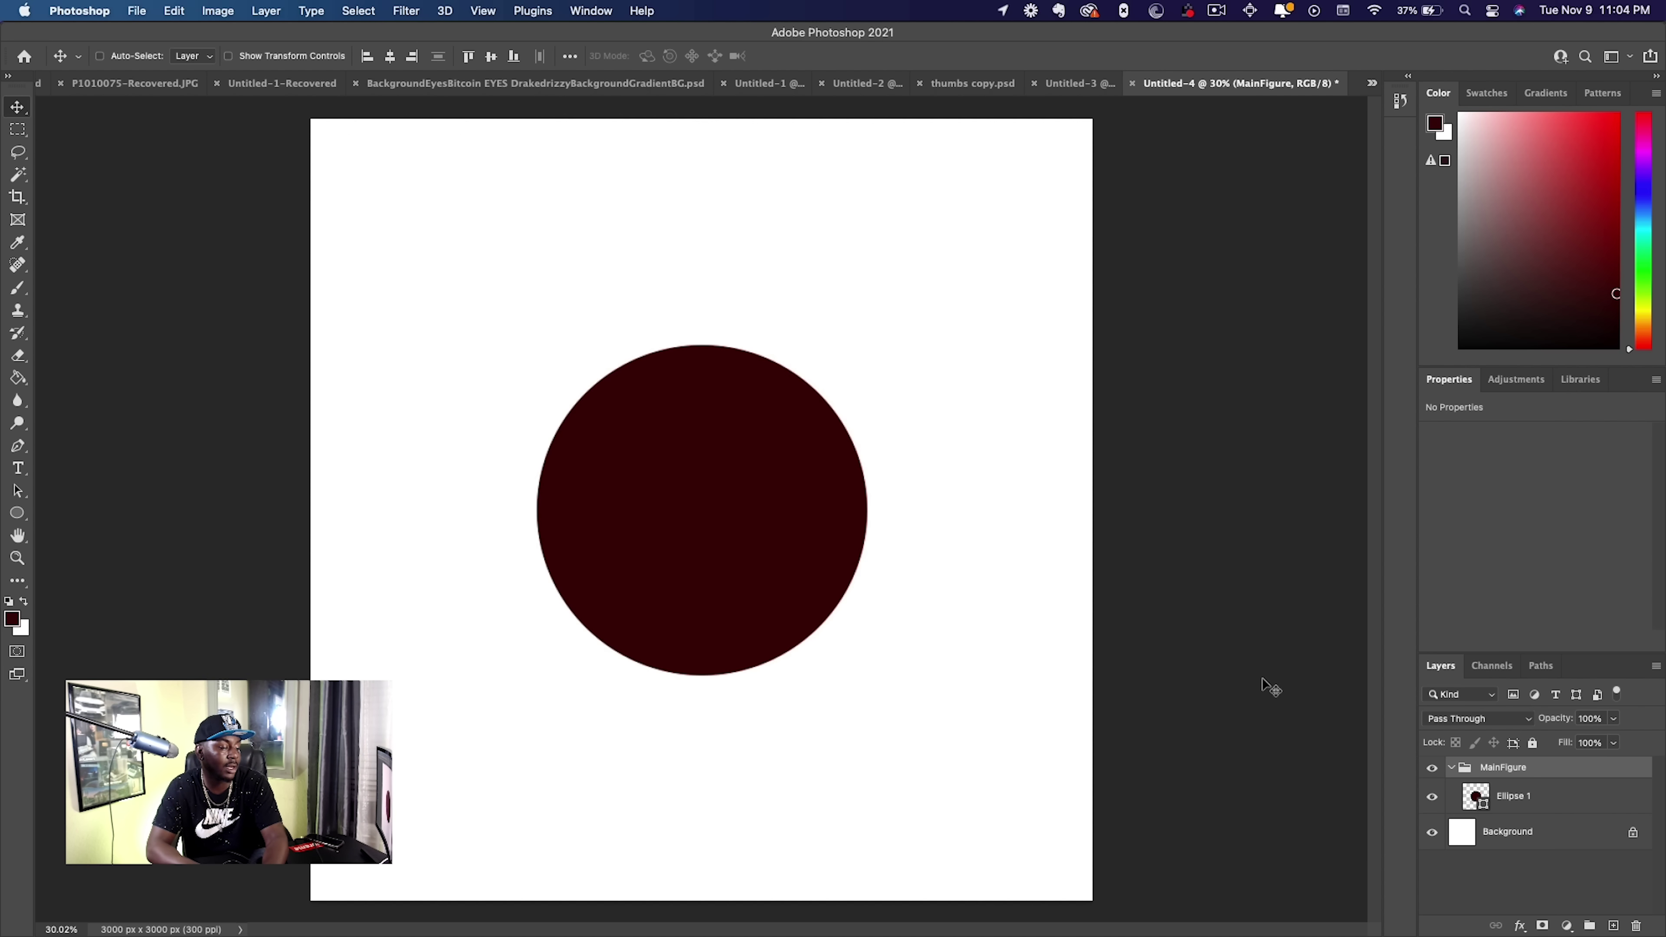
Collapse and re-expand the MainFigure group, and toggle the visibility of its ellipse layer and the whole group.
click(1451, 768)
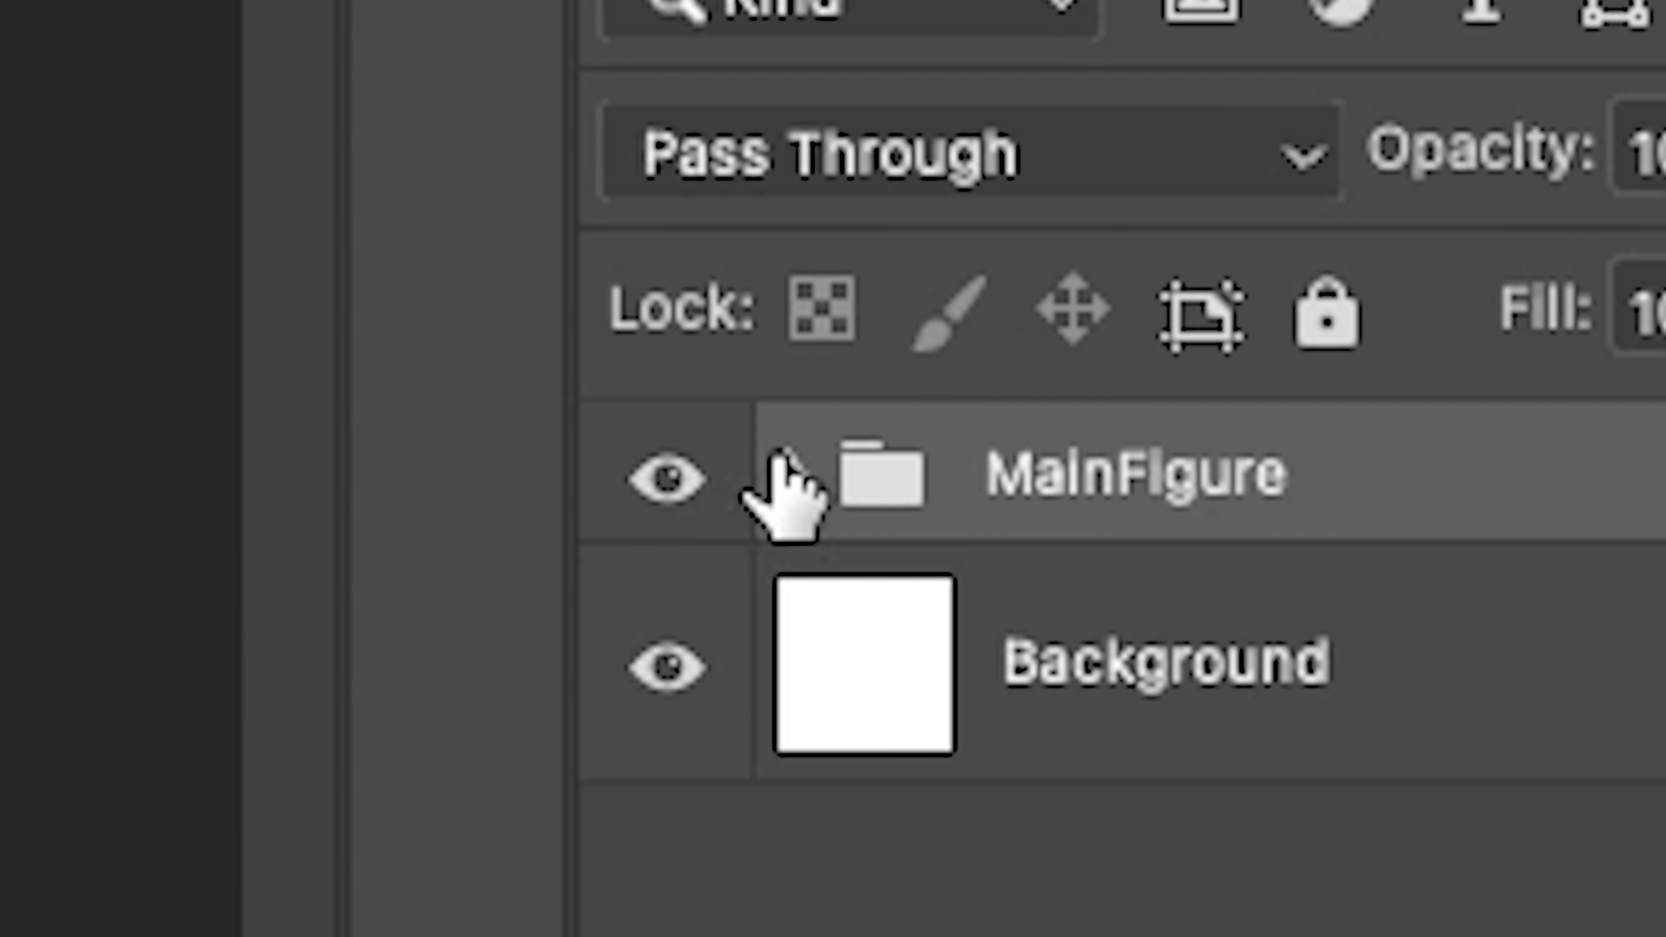
click(1451, 767)
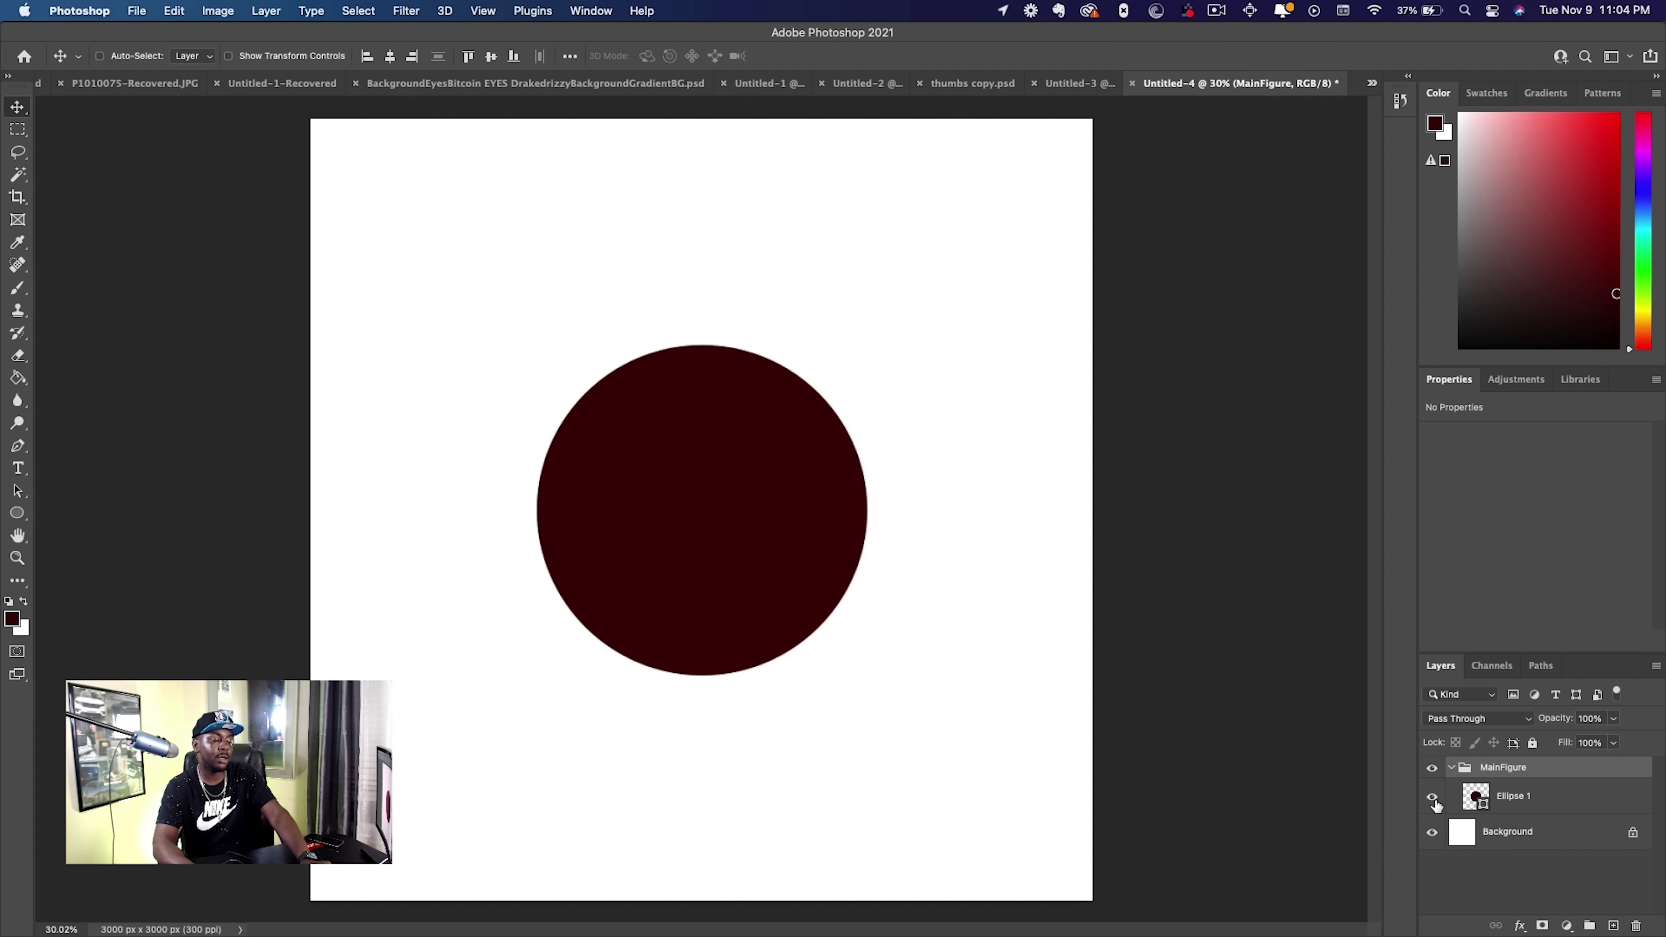
click(1433, 798)
click(1433, 798)
click(1433, 798)
click(1433, 798)
click(1433, 797)
click(1433, 796)
click(1431, 768)
click(1432, 768)
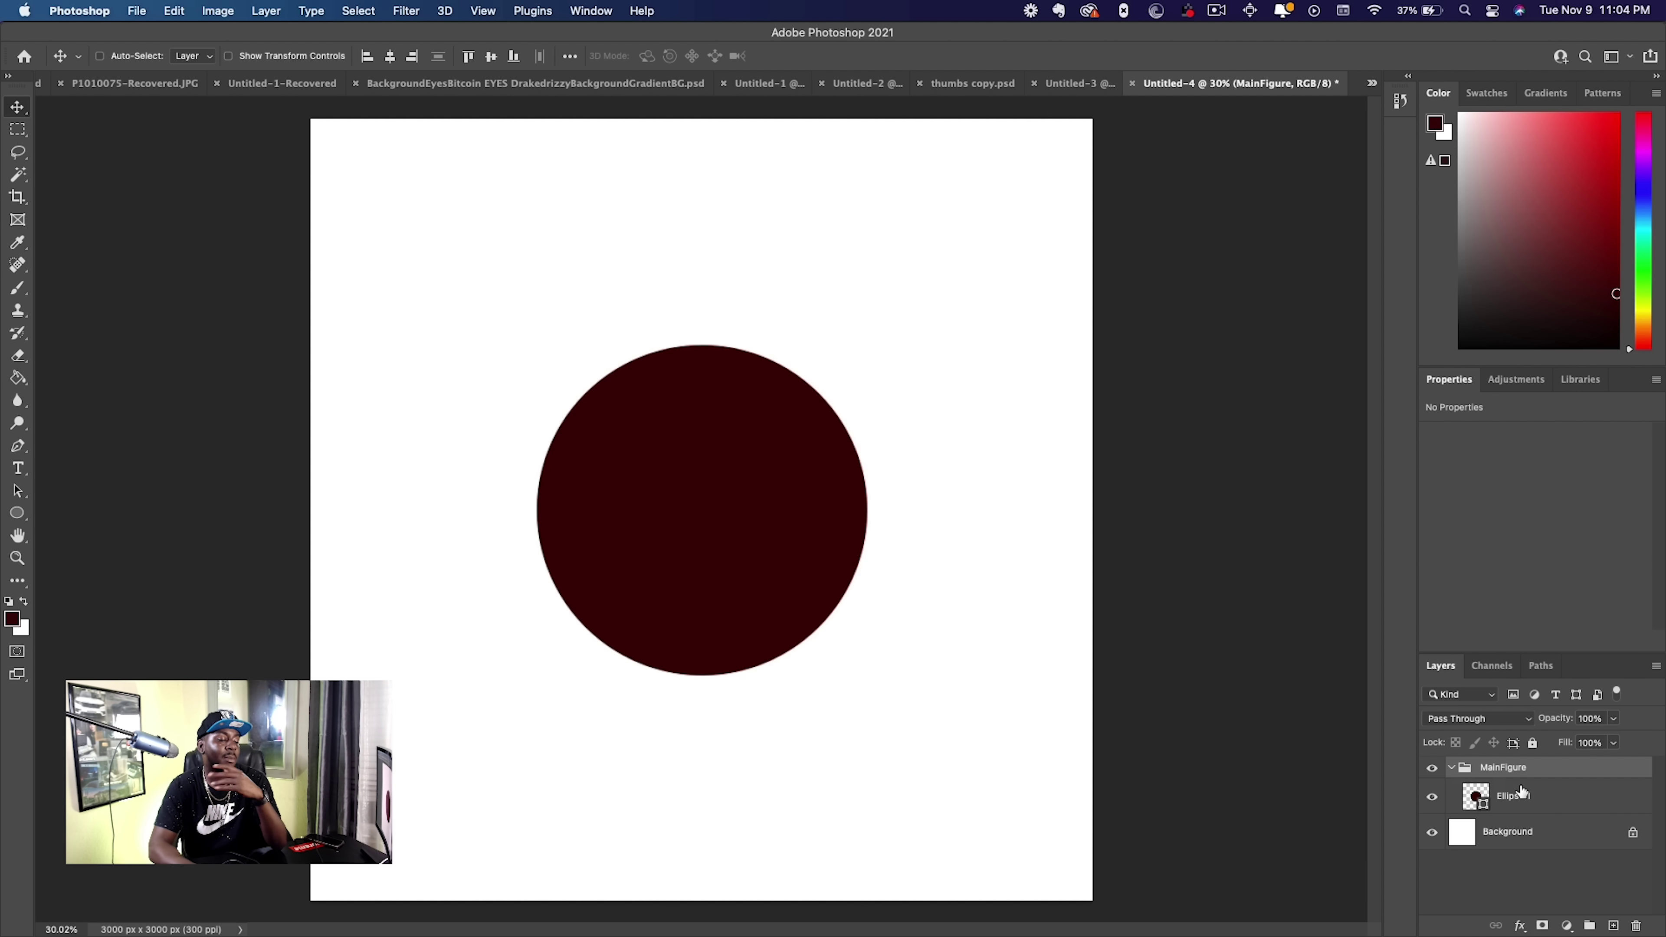
Collapse the MainFigure group, and view its circle without the background by hiding the Background layer.
click(1535, 796)
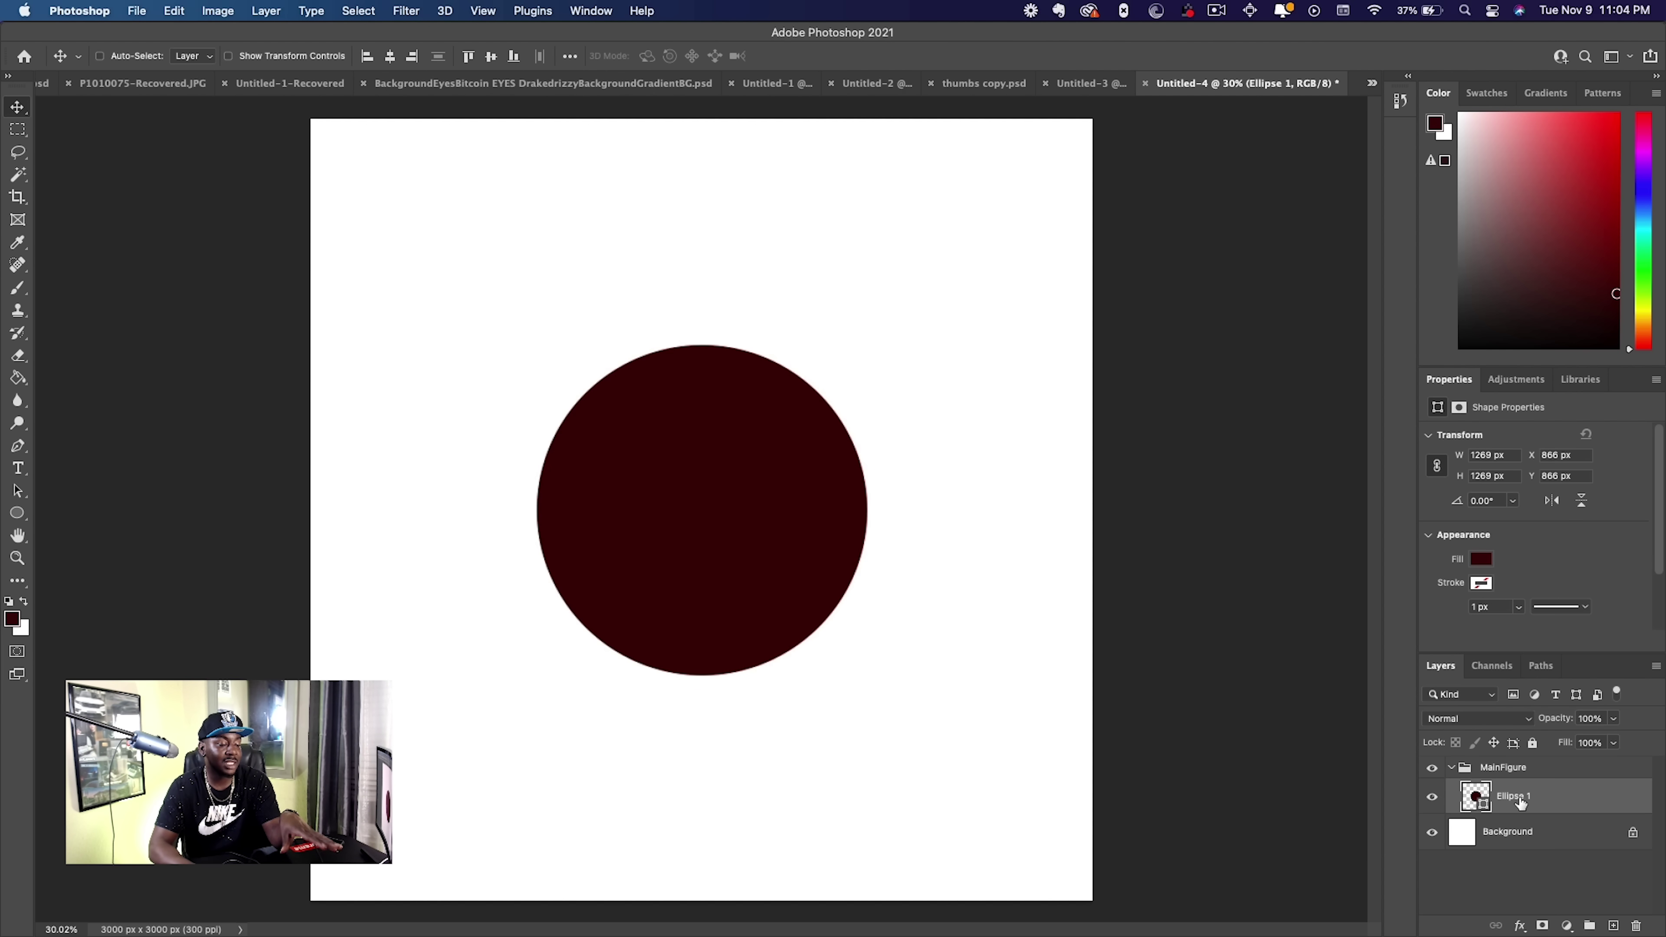
click(1539, 766)
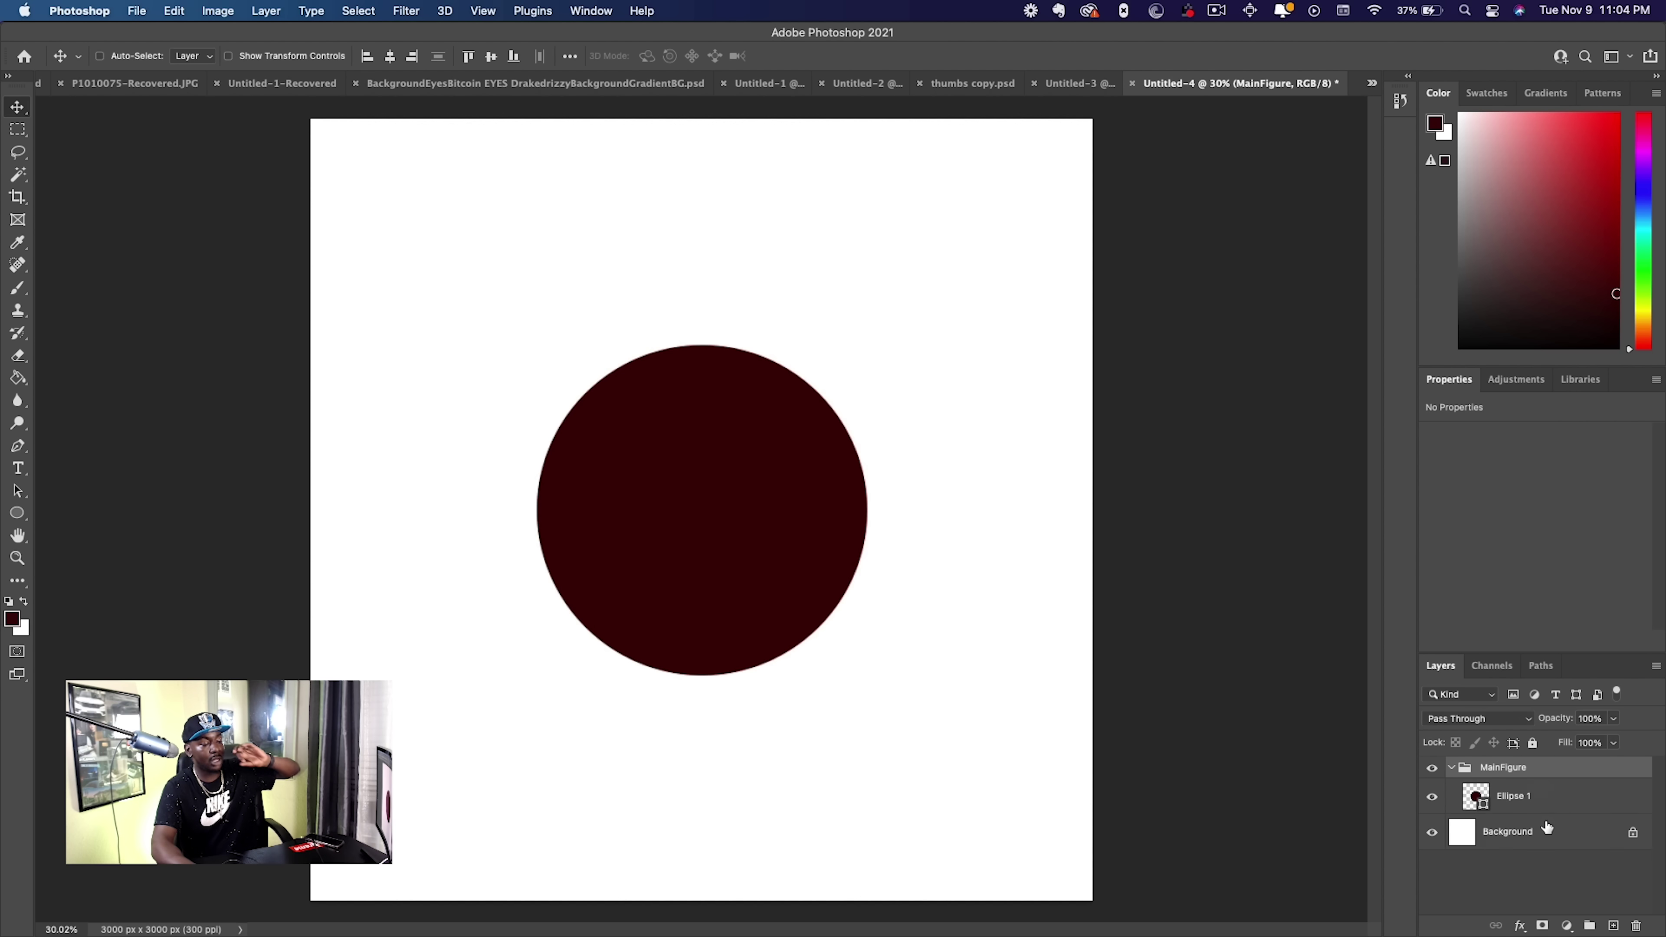
click(1546, 828)
click(1452, 770)
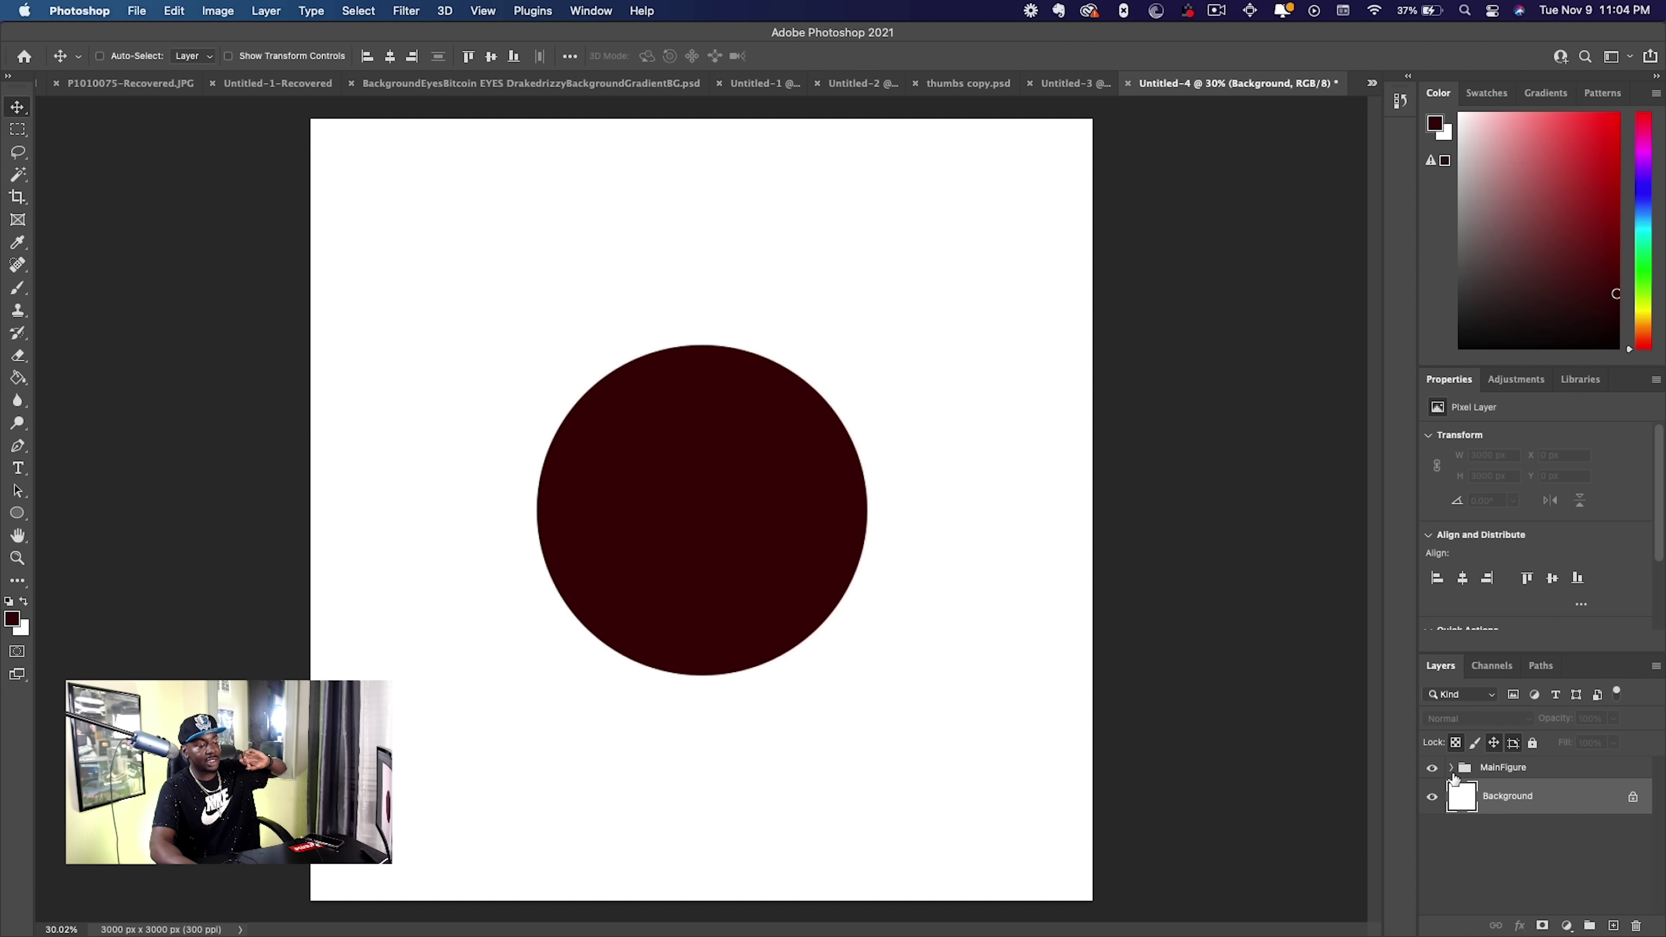
click(1433, 769)
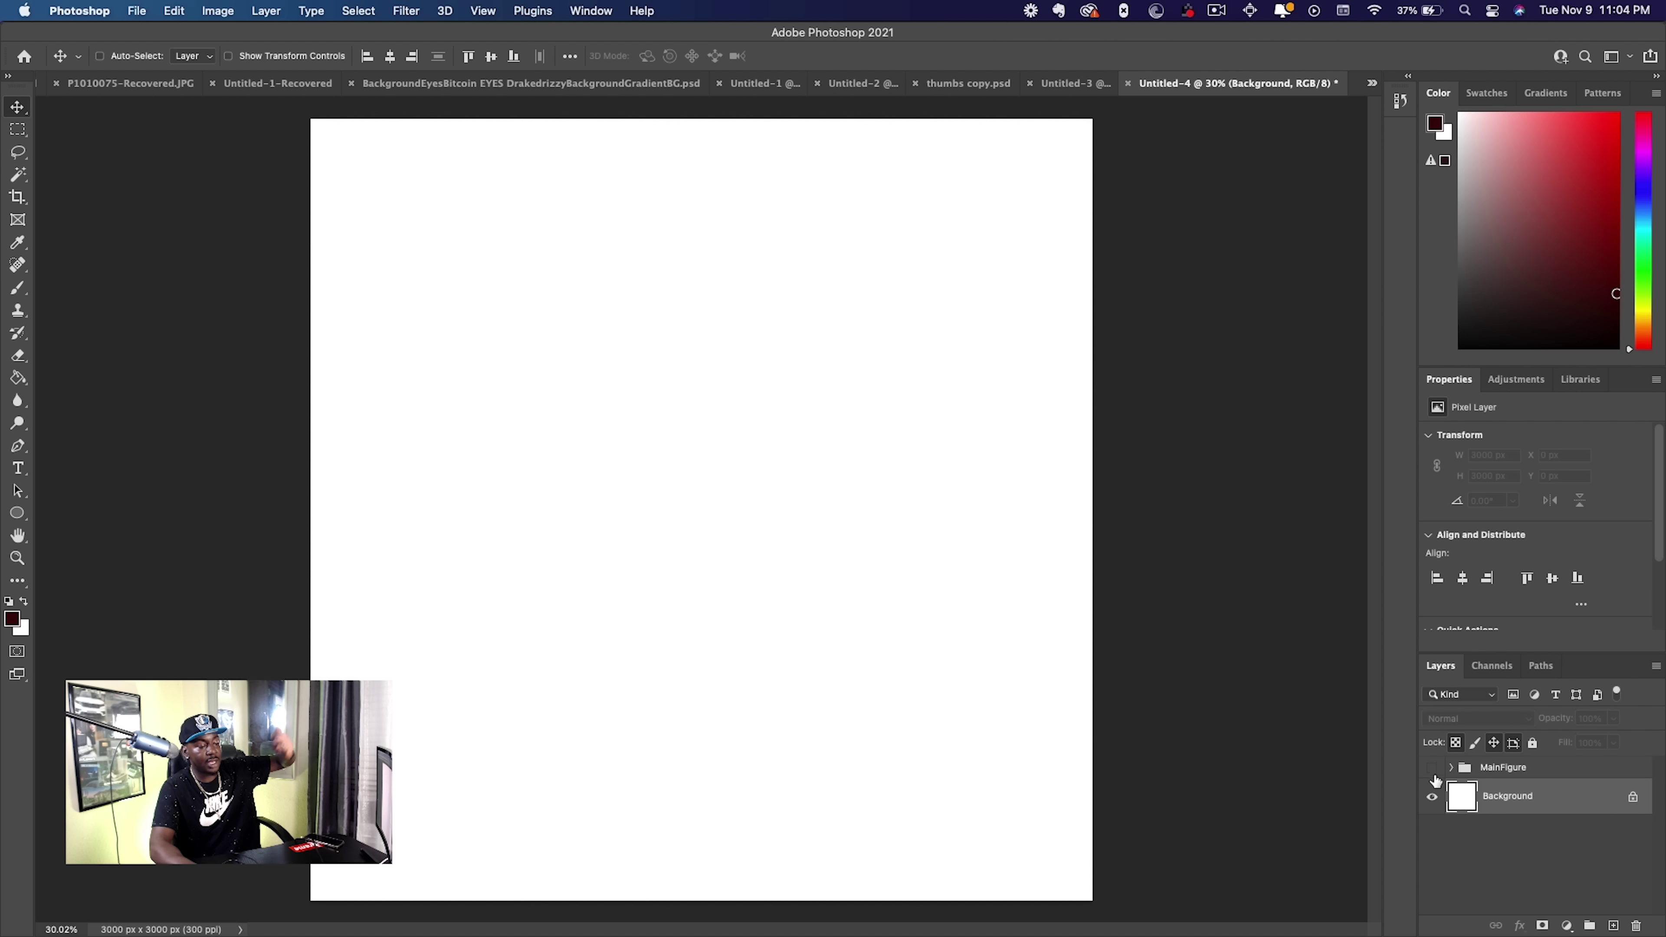
click(1433, 796)
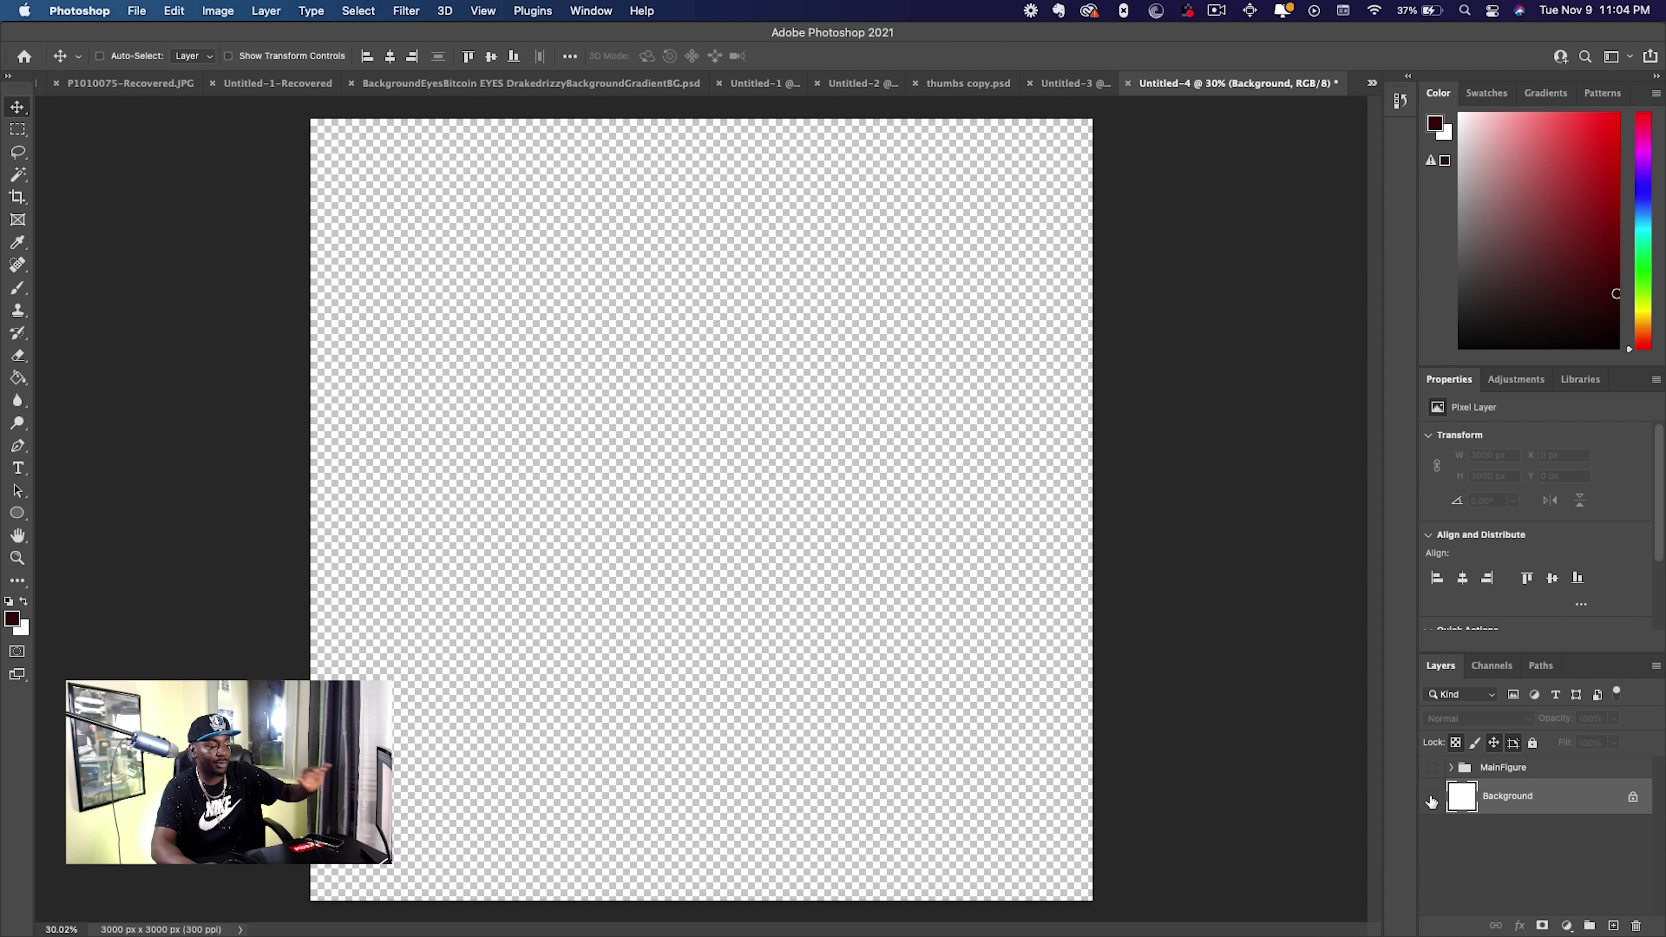
click(1433, 768)
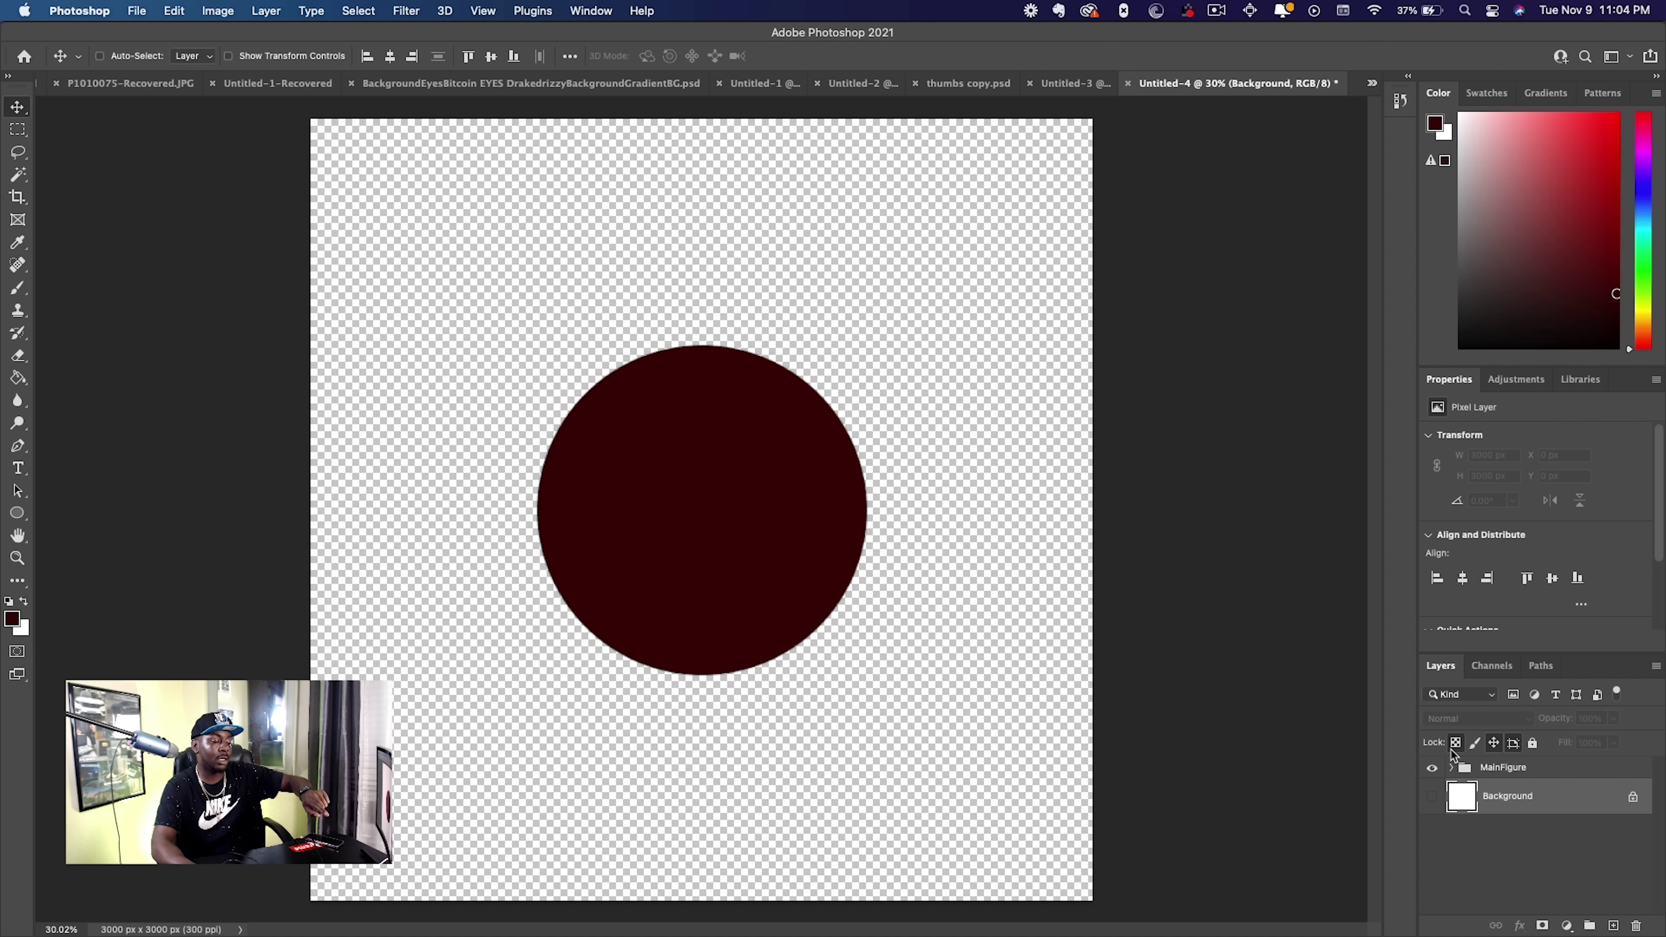
Add a new layer above Ellipse 1 in the MainFigure group and paint three bright red brush strokes across the circle.
click(1452, 770)
click(1444, 801)
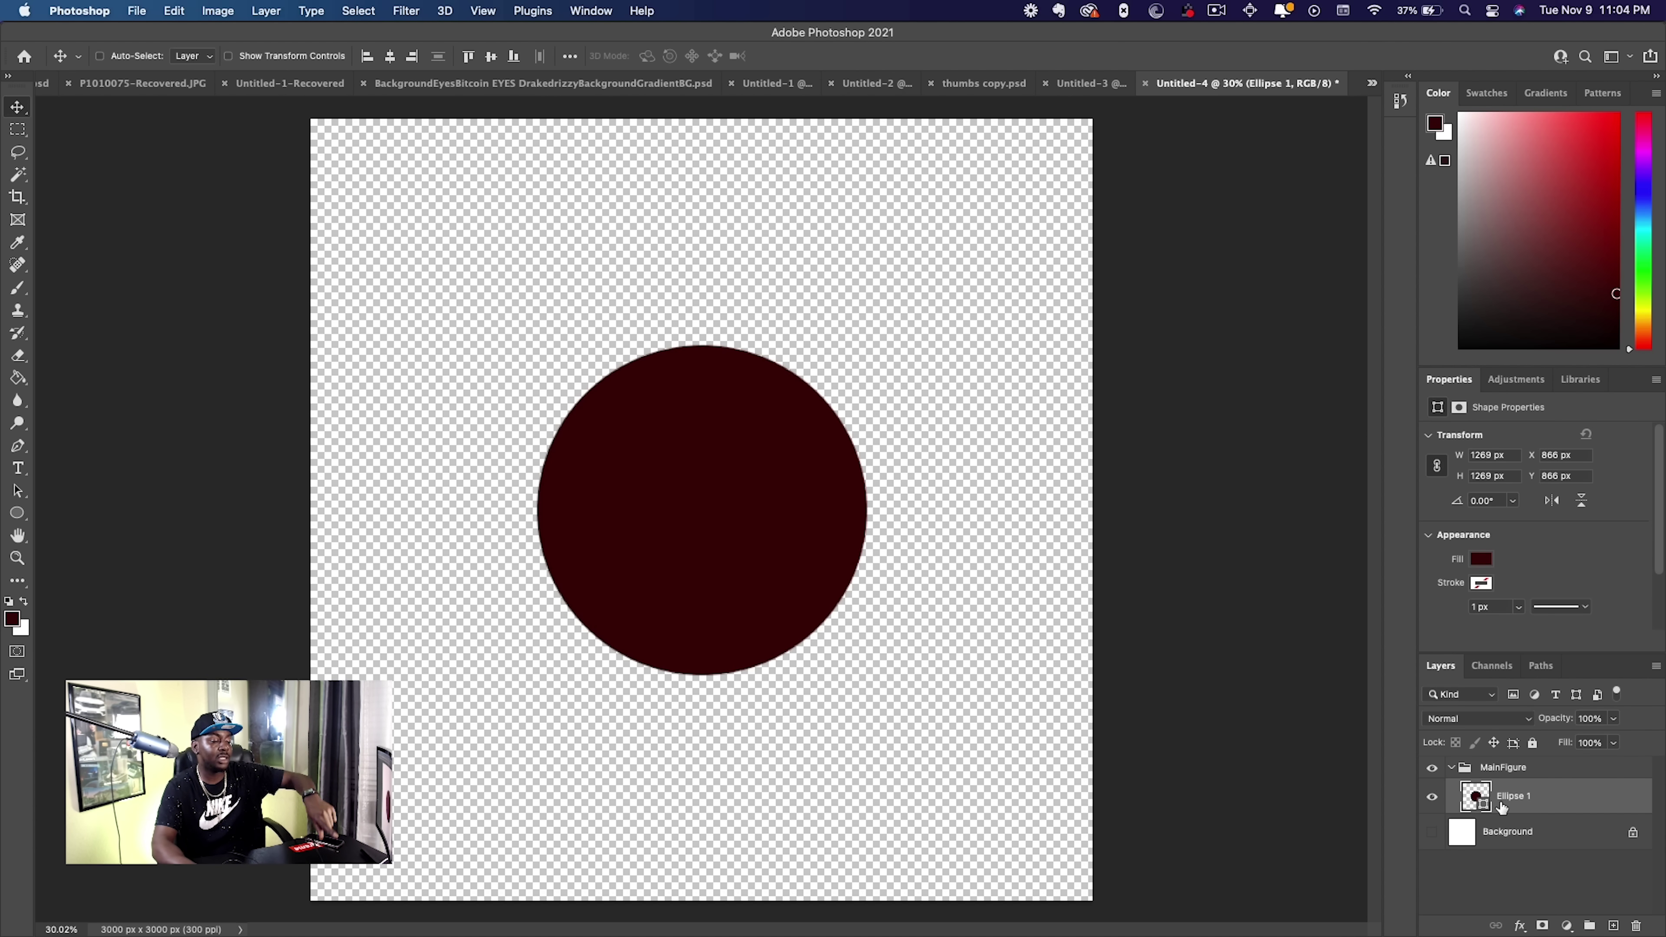
key(super+shift+alt+n)
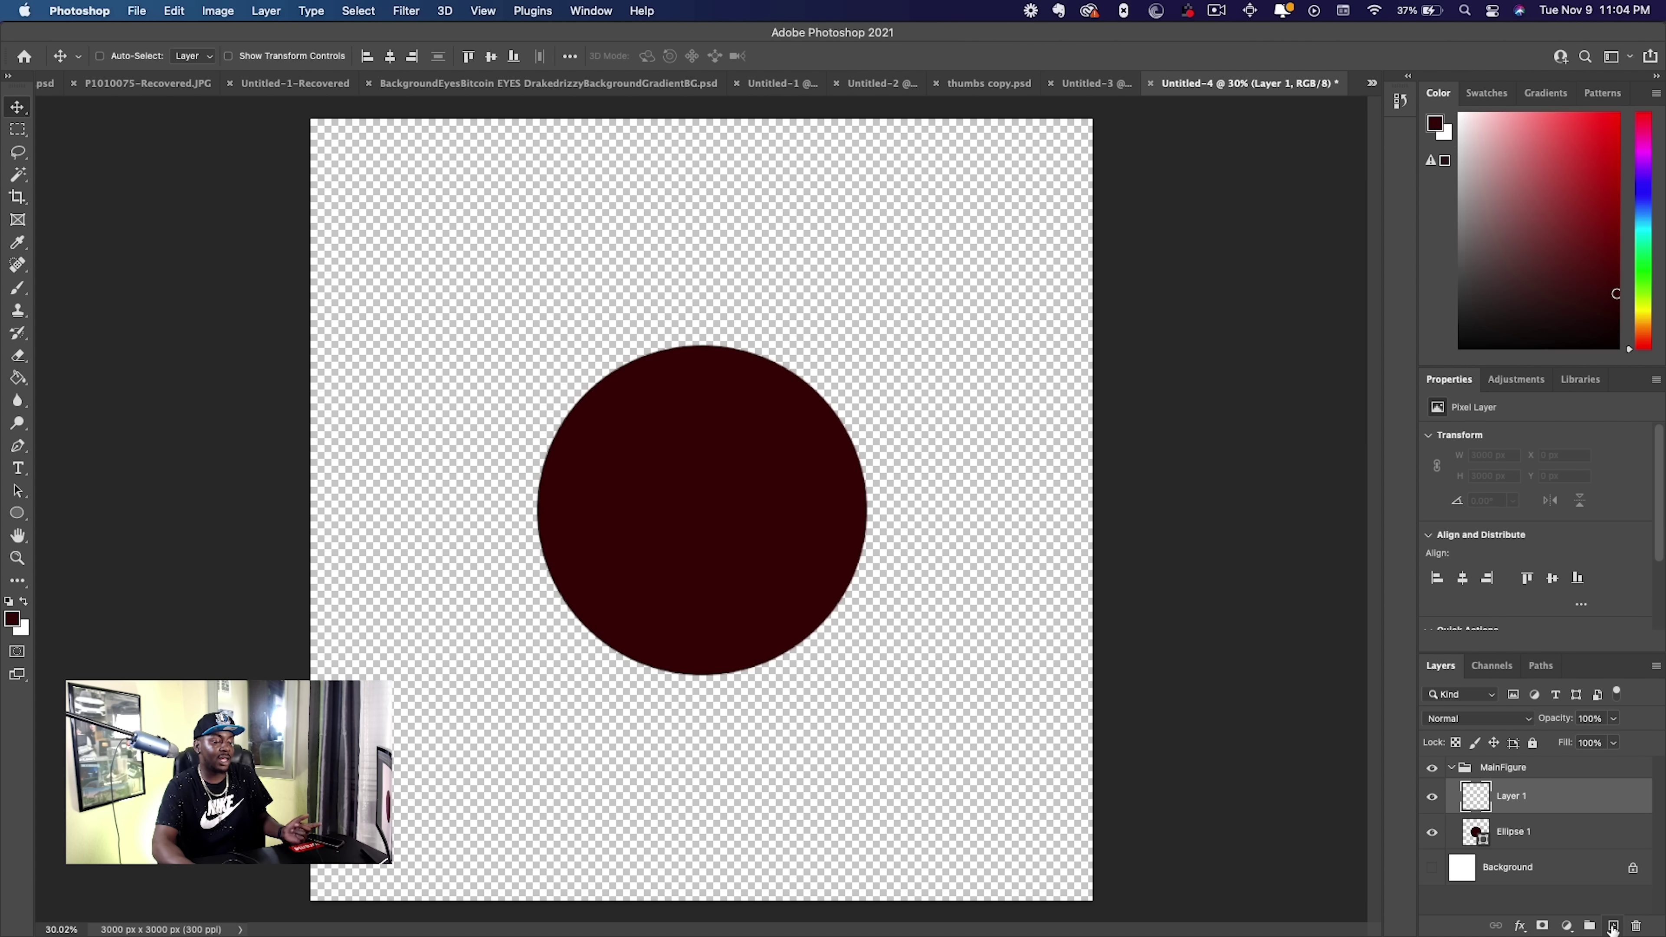
key(b)
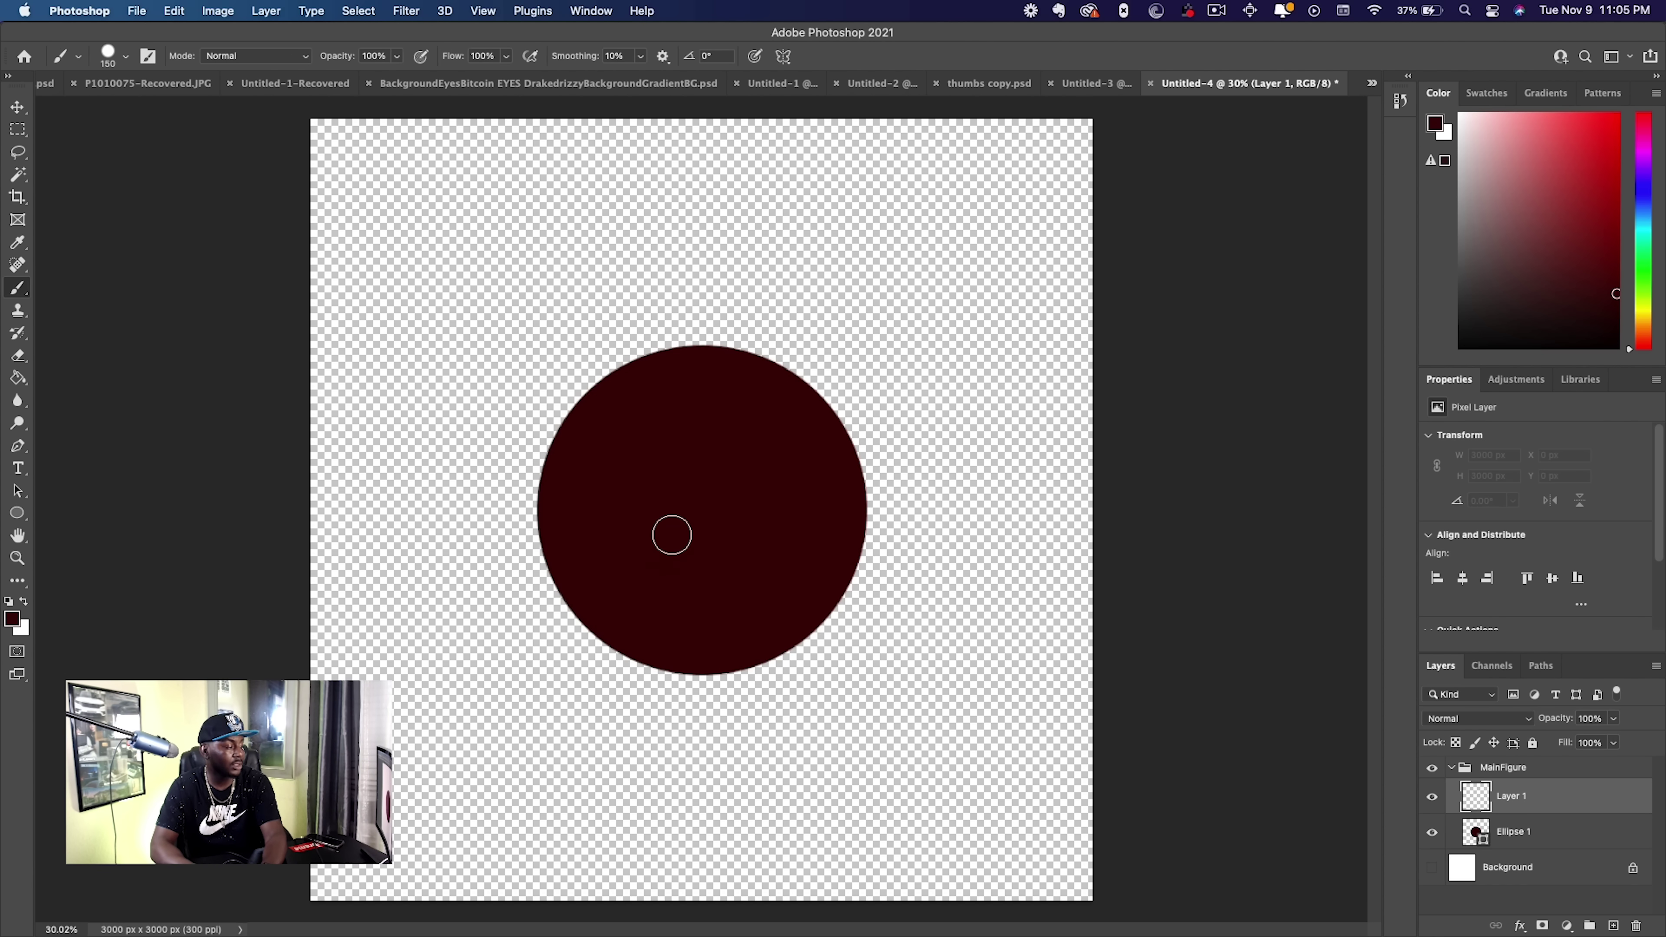
drag(1591, 172, 1643, 94)
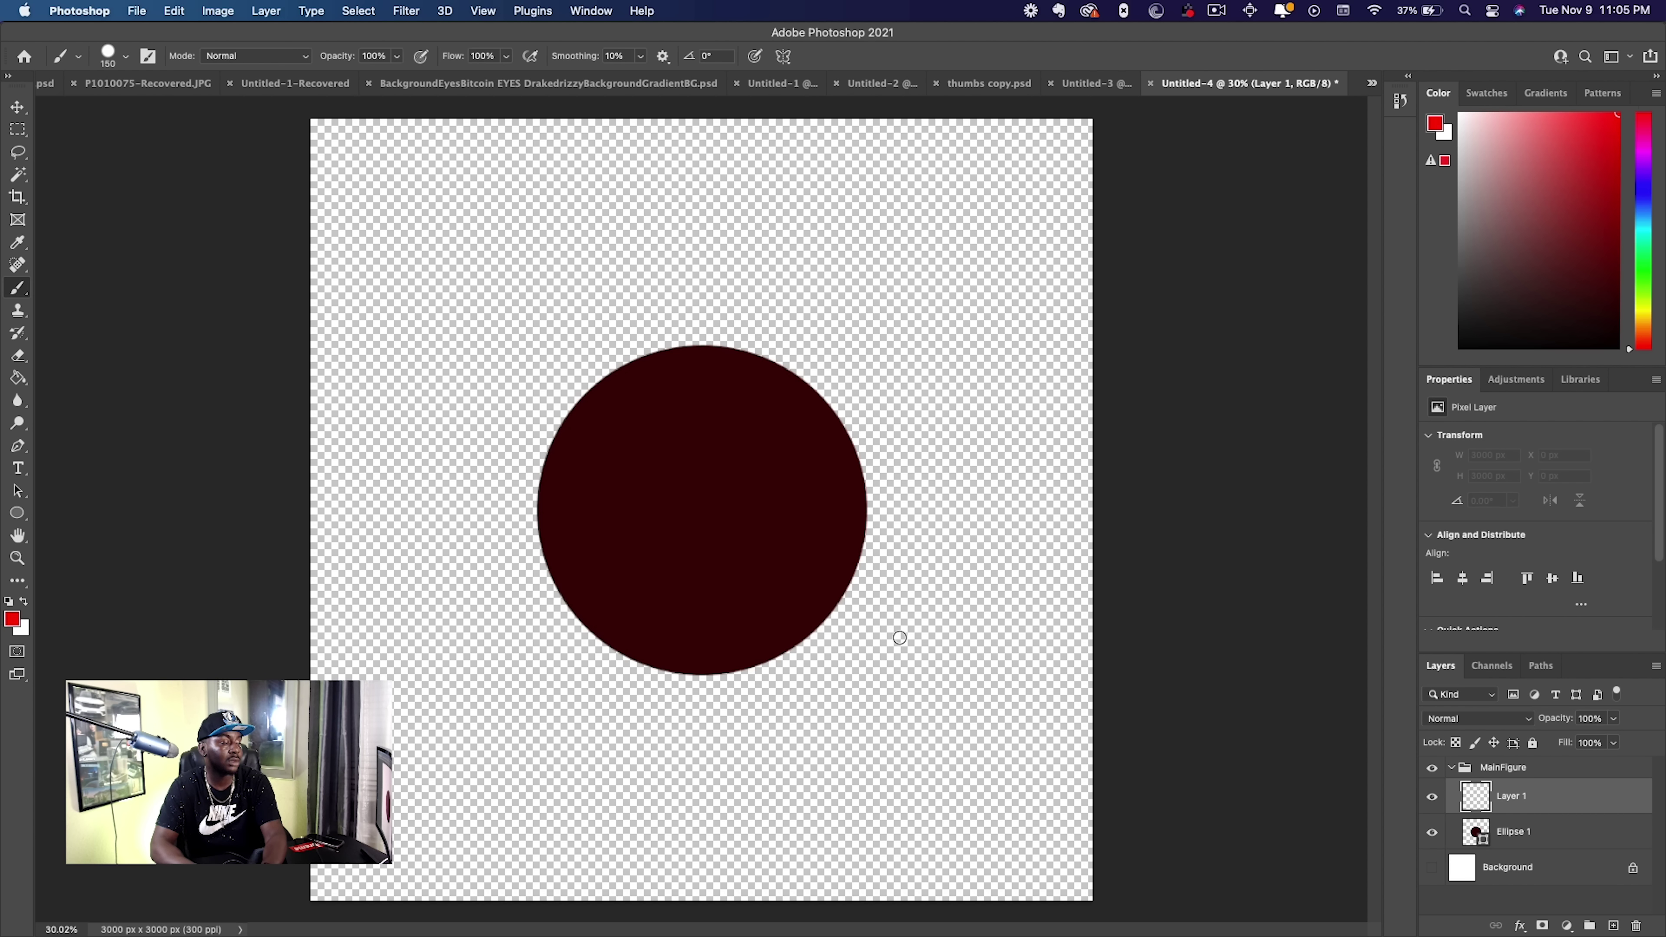
drag(749, 466, 619, 619)
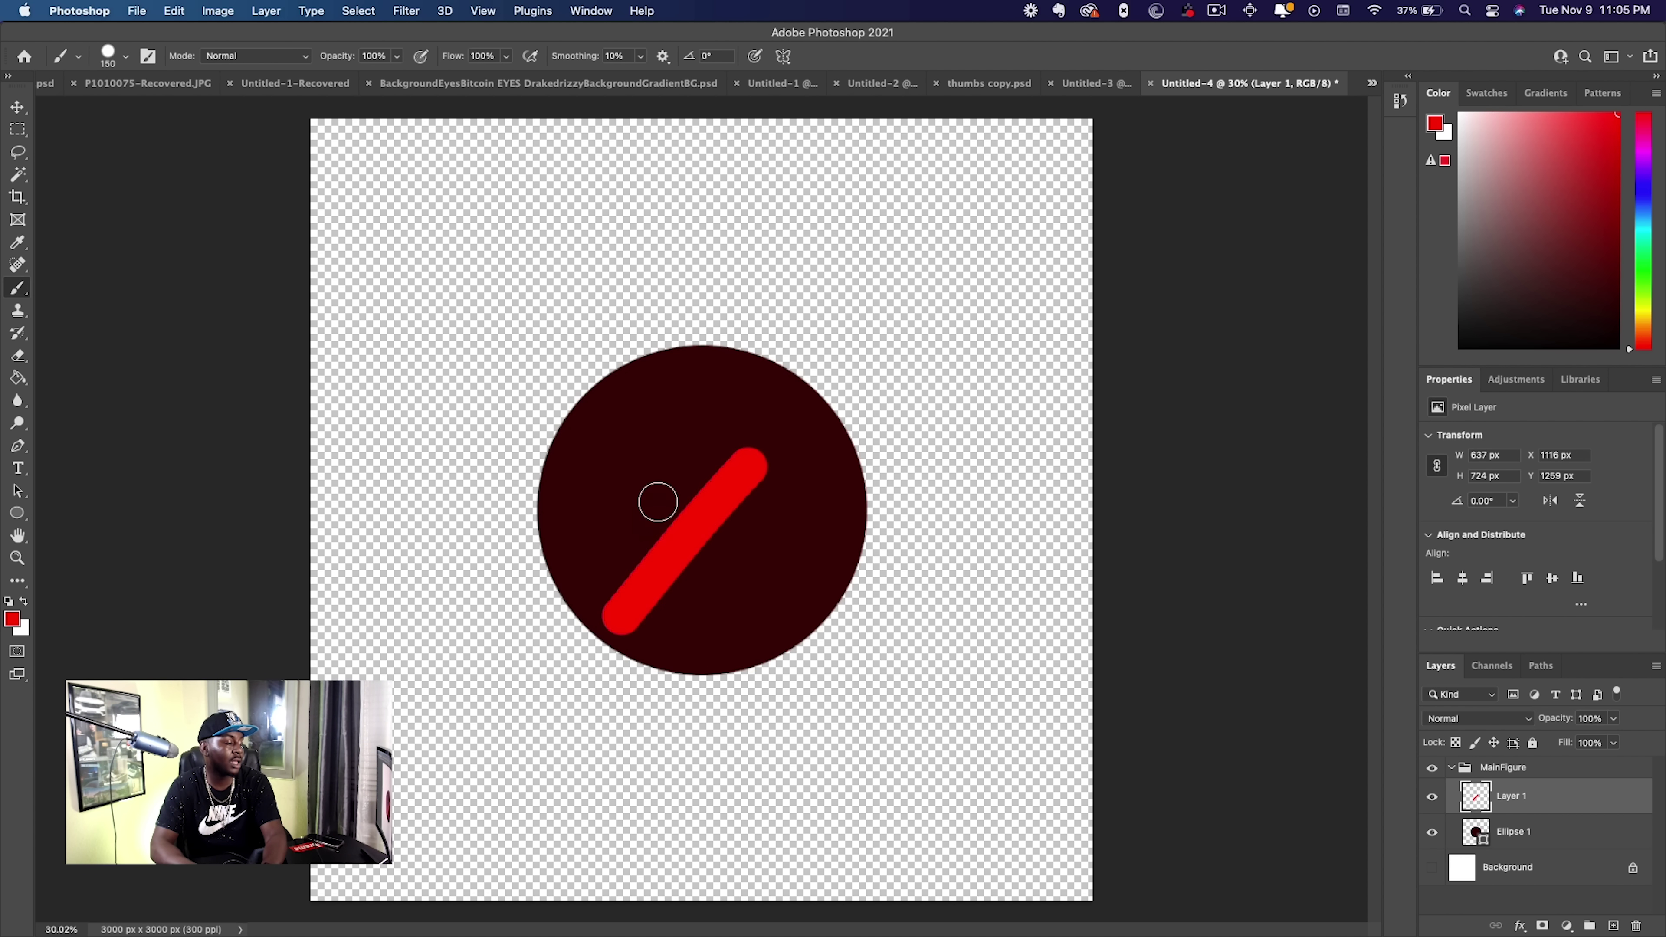
drag(843, 593, 629, 502)
mouse_move(797, 512)
mouse_down()
mouse_move(651, 502)
mouse_move(657, 515)
mouse_up()
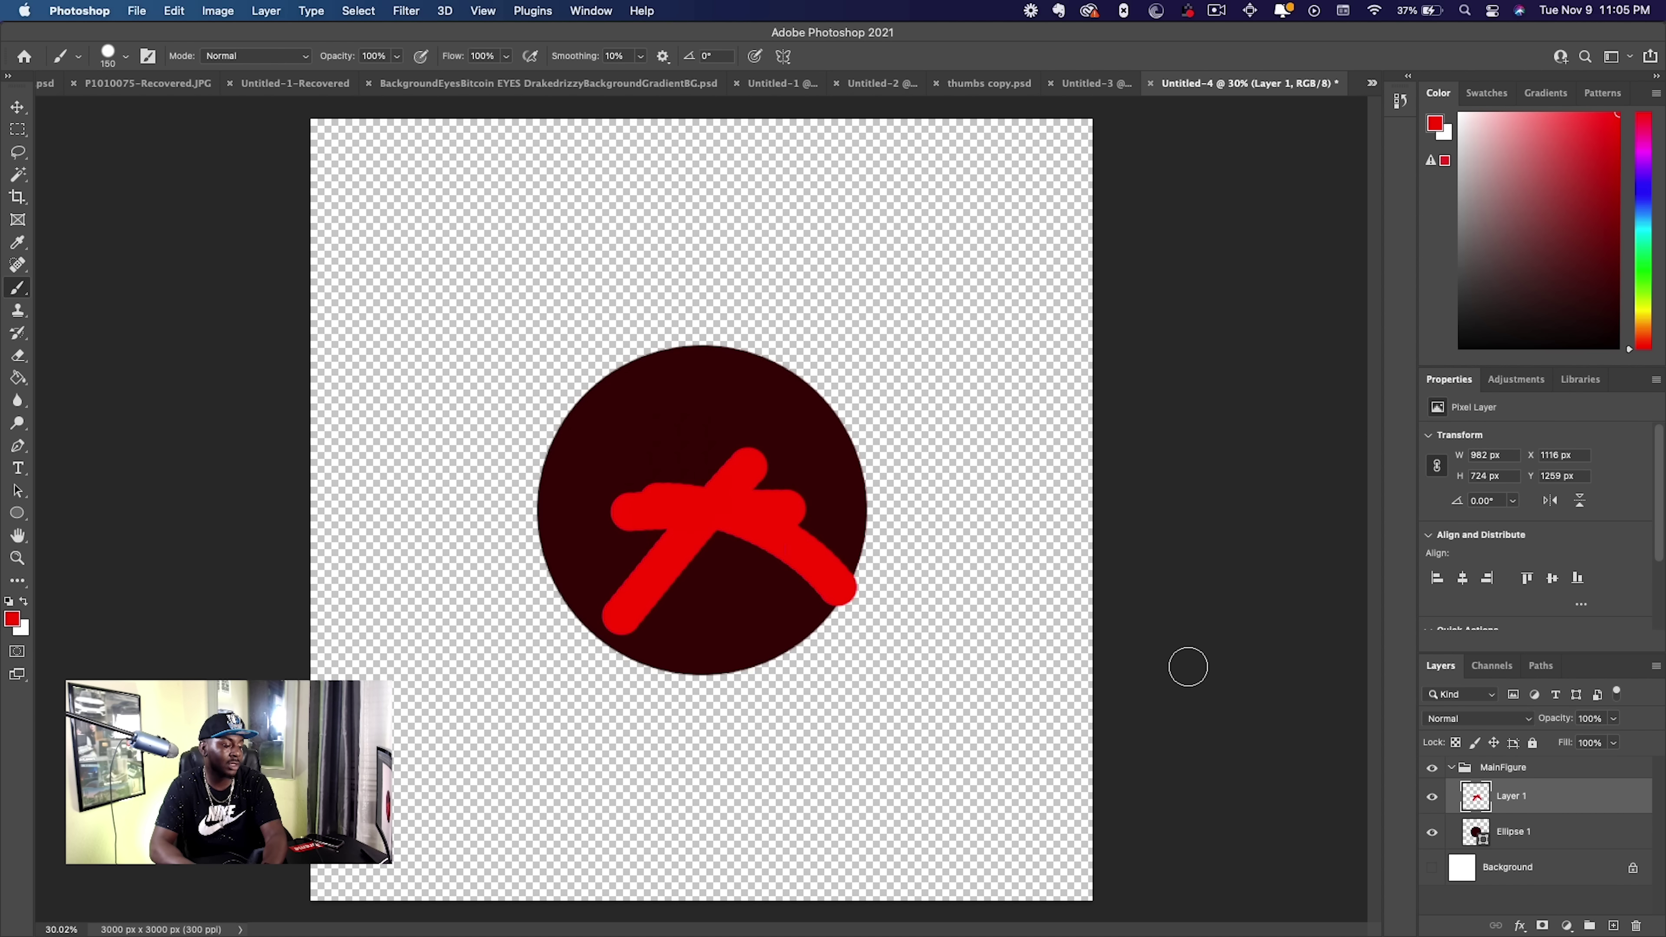
Add another layer above the red strokes and paint a bright green X across the circle.
click(1613, 925)
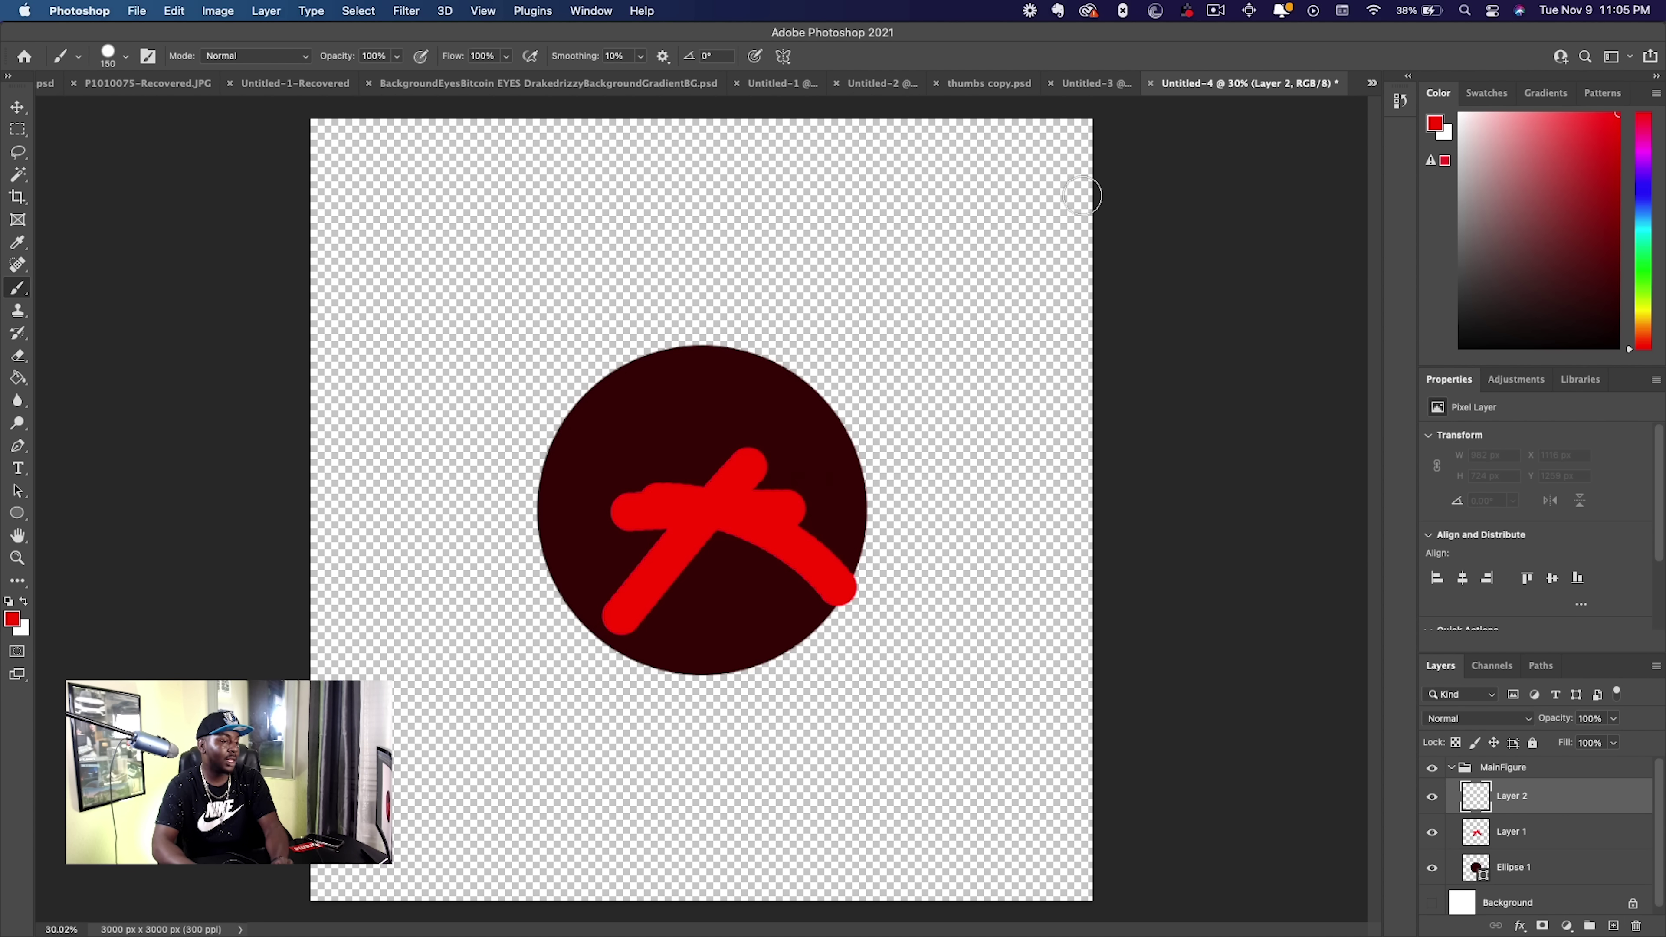
click(1643, 271)
drag(646, 627, 807, 466)
click(676, 454)
shift+click(834, 588)
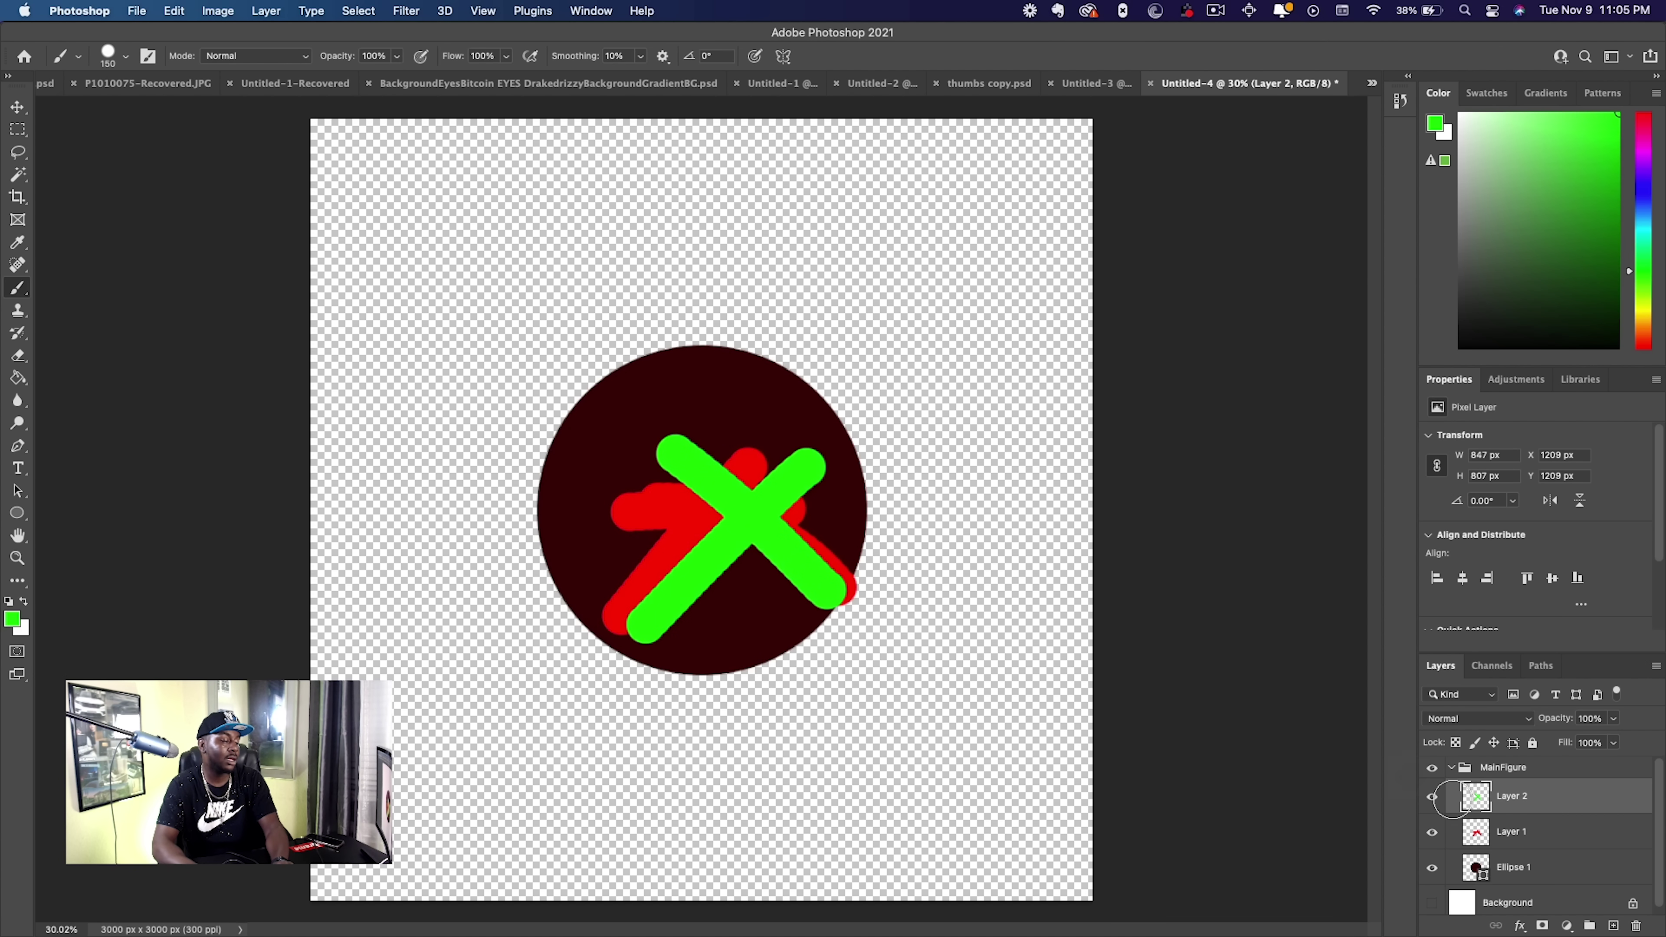
Delete the two painted layers from the MainFigure group and show the Background layer again.
click(1432, 797)
click(1431, 830)
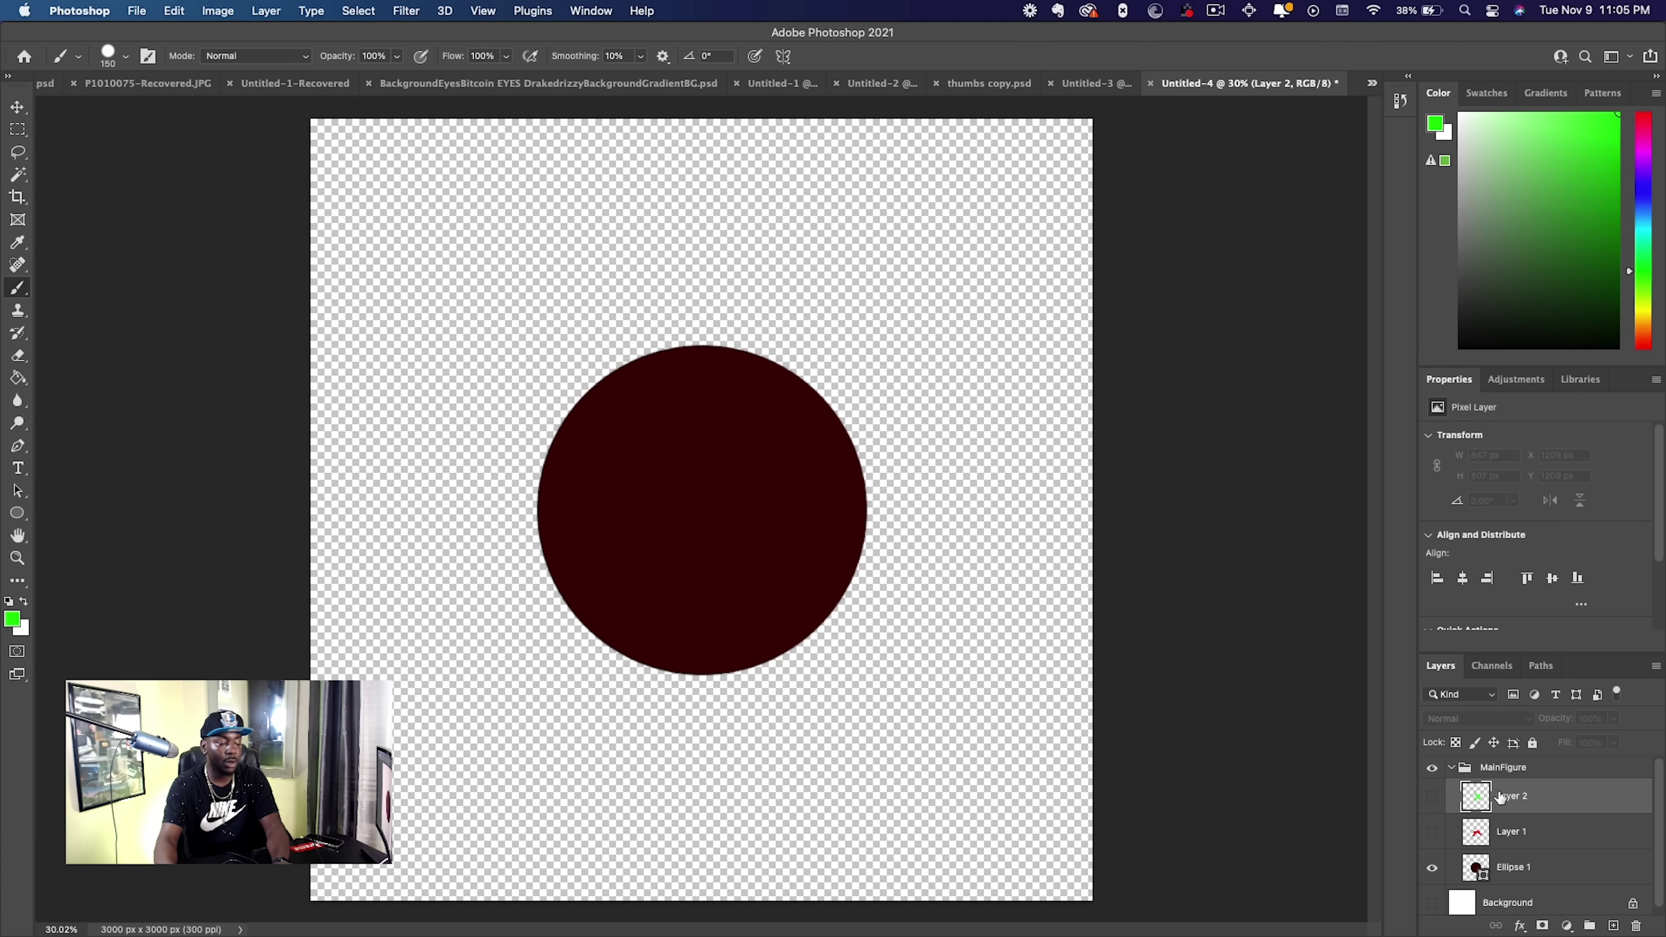
key(BackSpace)
key(BackSpace)
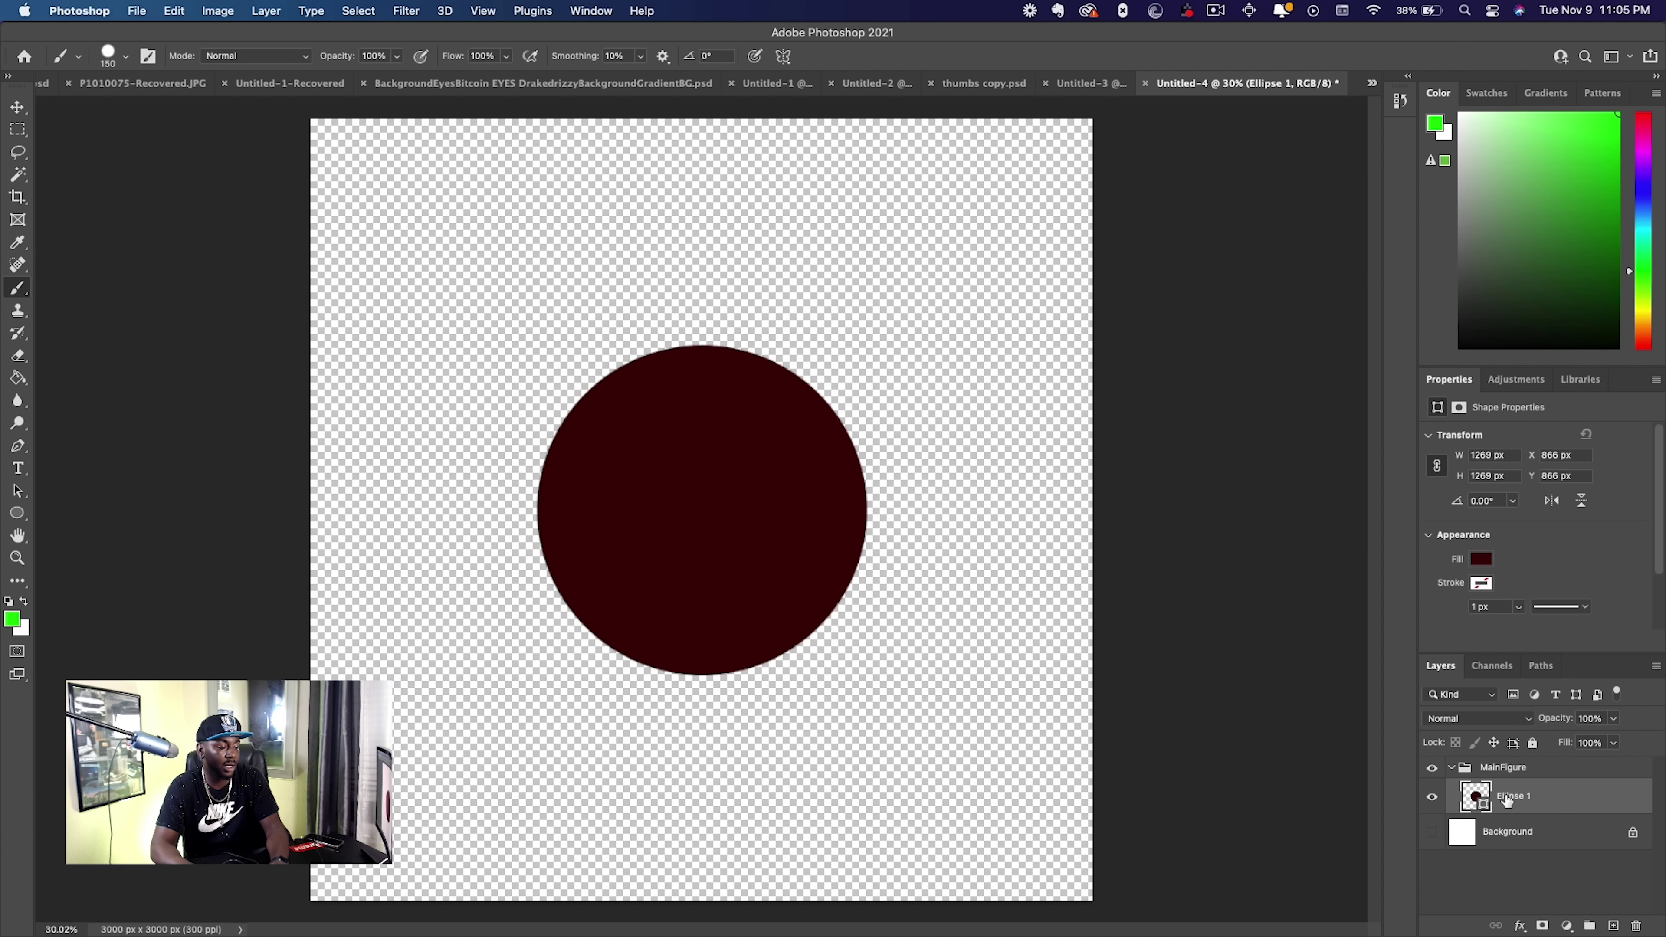
click(1432, 832)
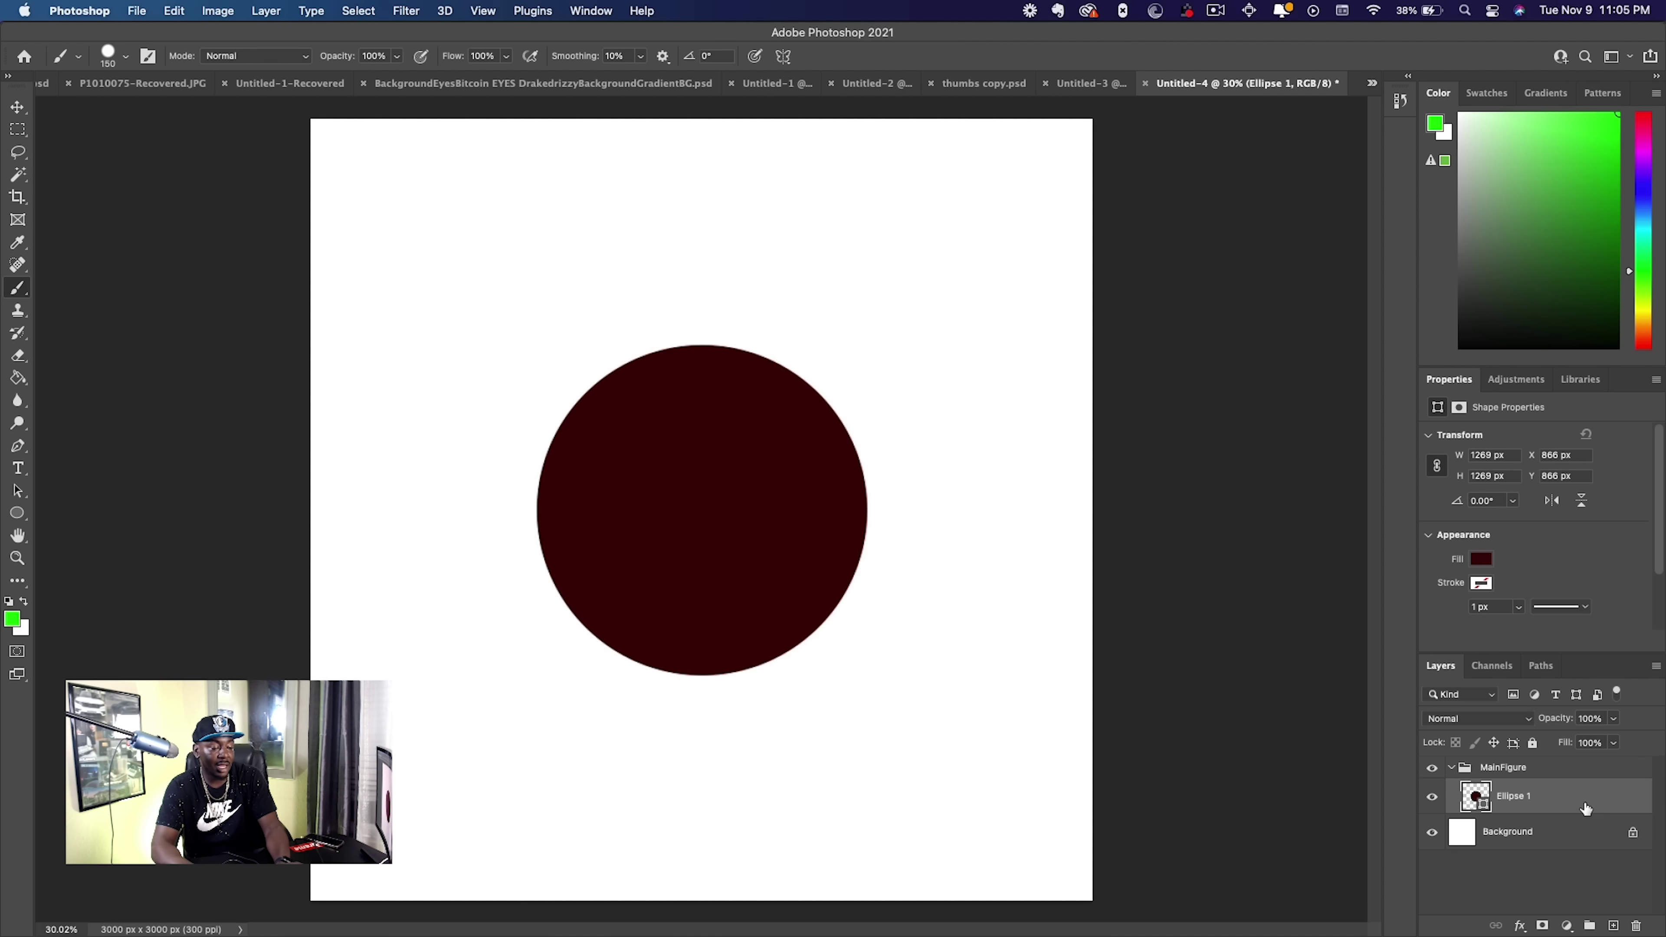
Rename the Ellipse 1 layer to main.
double_click(1513, 796)
text(main)
key(Return)
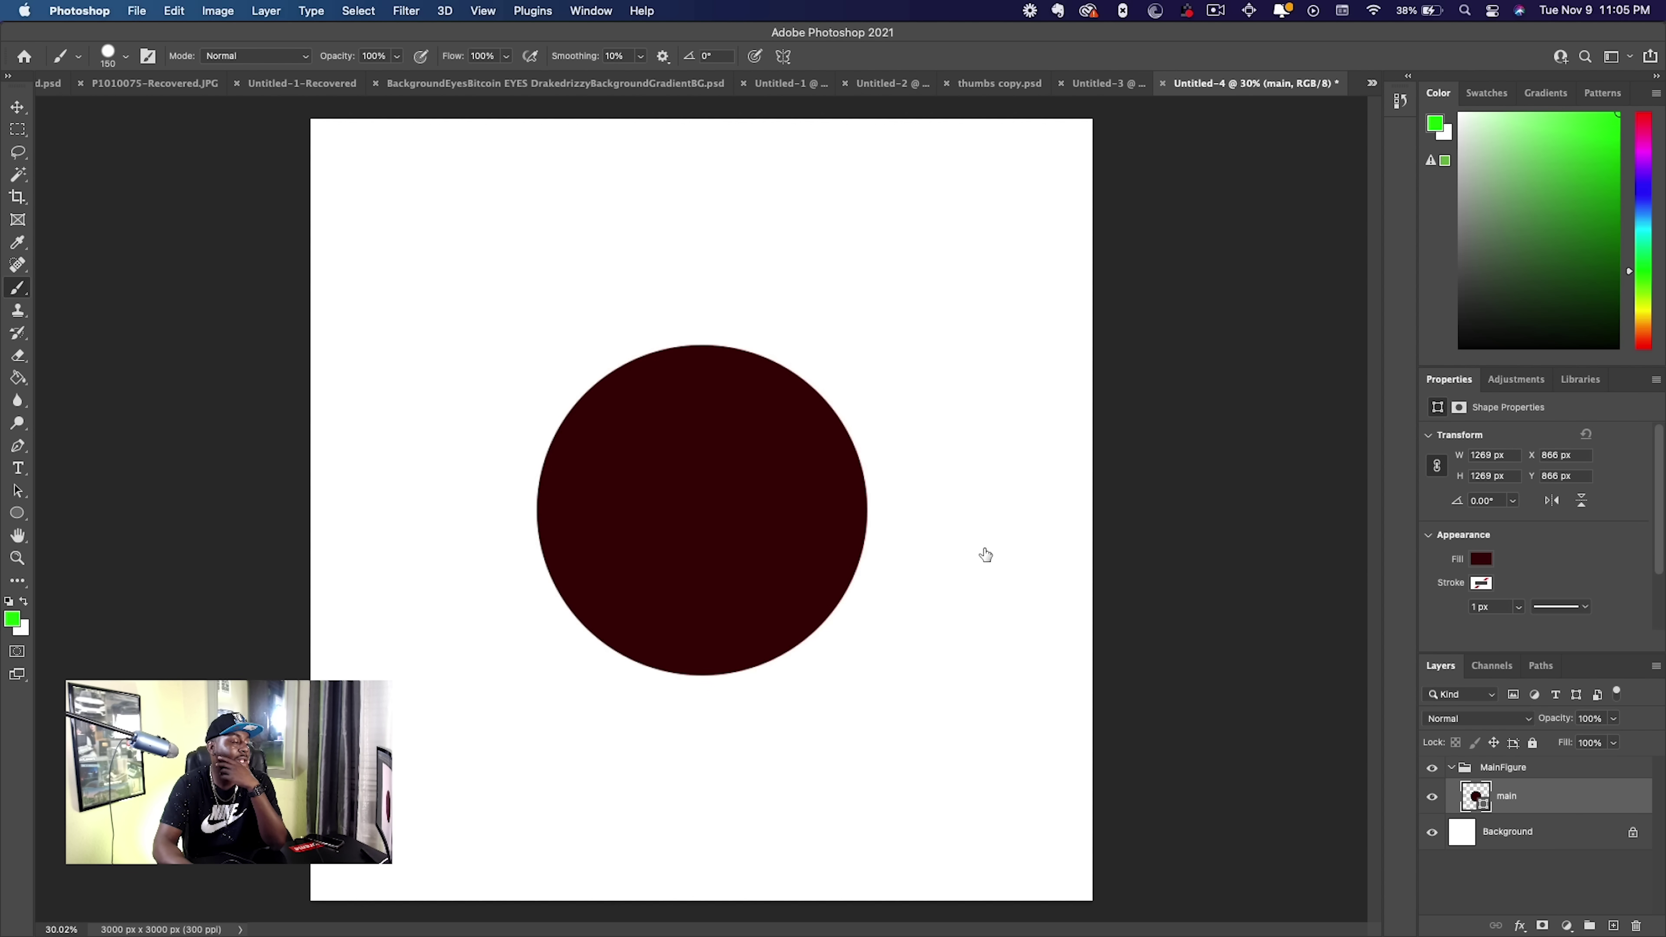
Apply a linear yellow-to-red Gradient Overlay (Orange_10) at 97° and 150% scale to the main layer, and collapse the MainFigure group.
key(h)
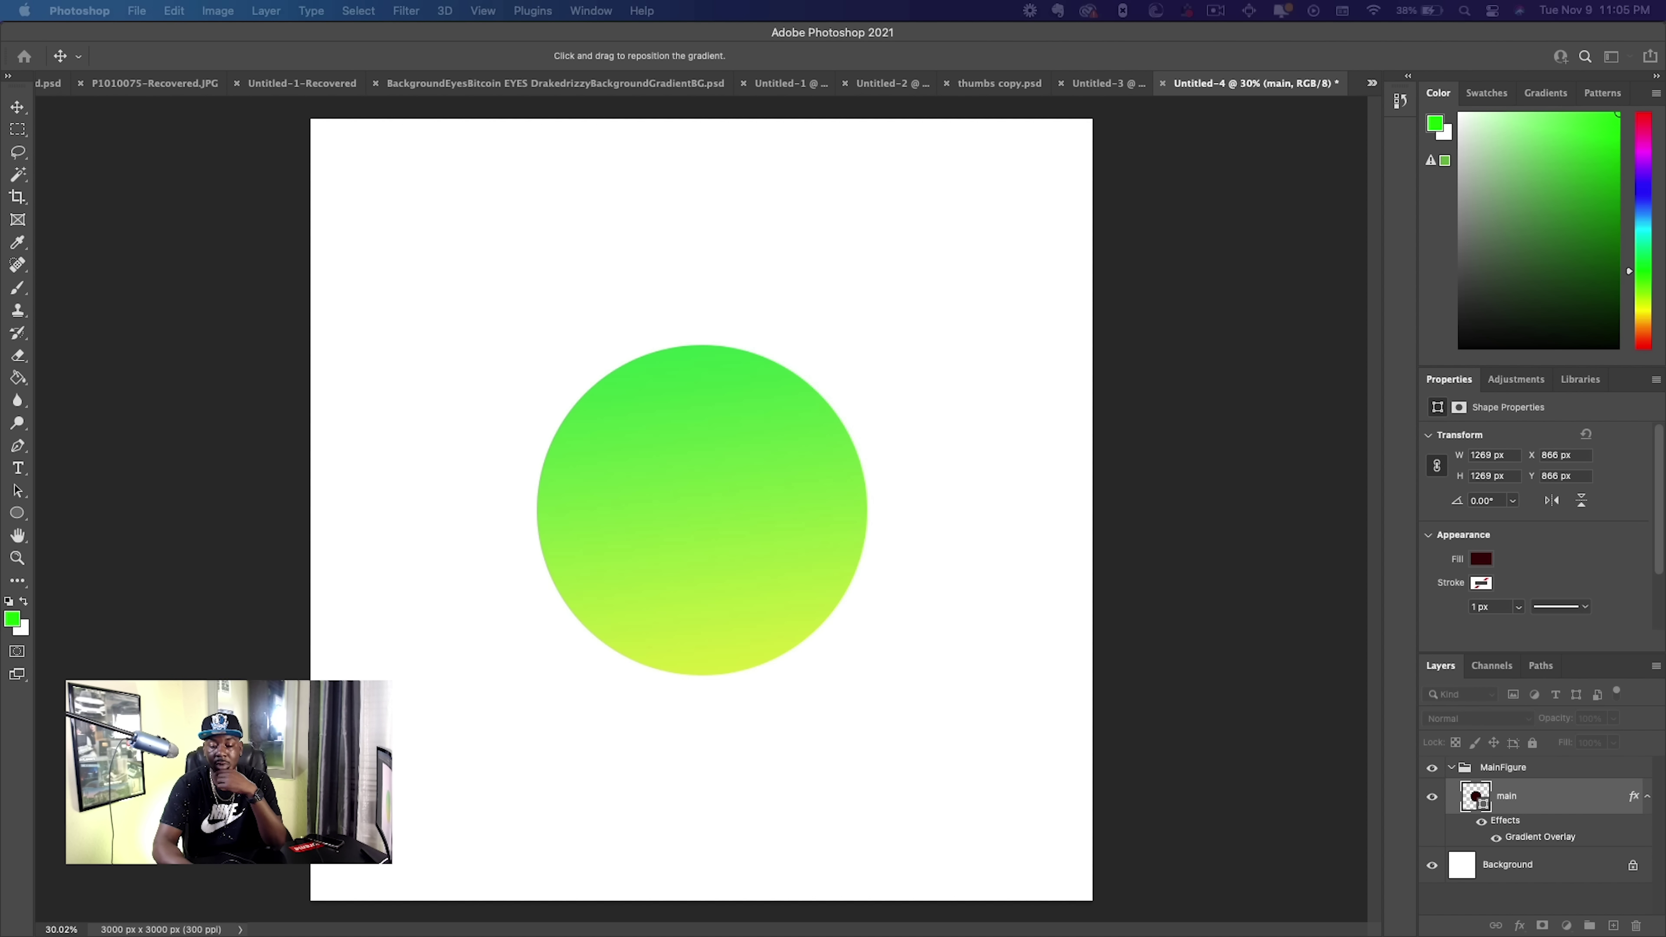
key(i)
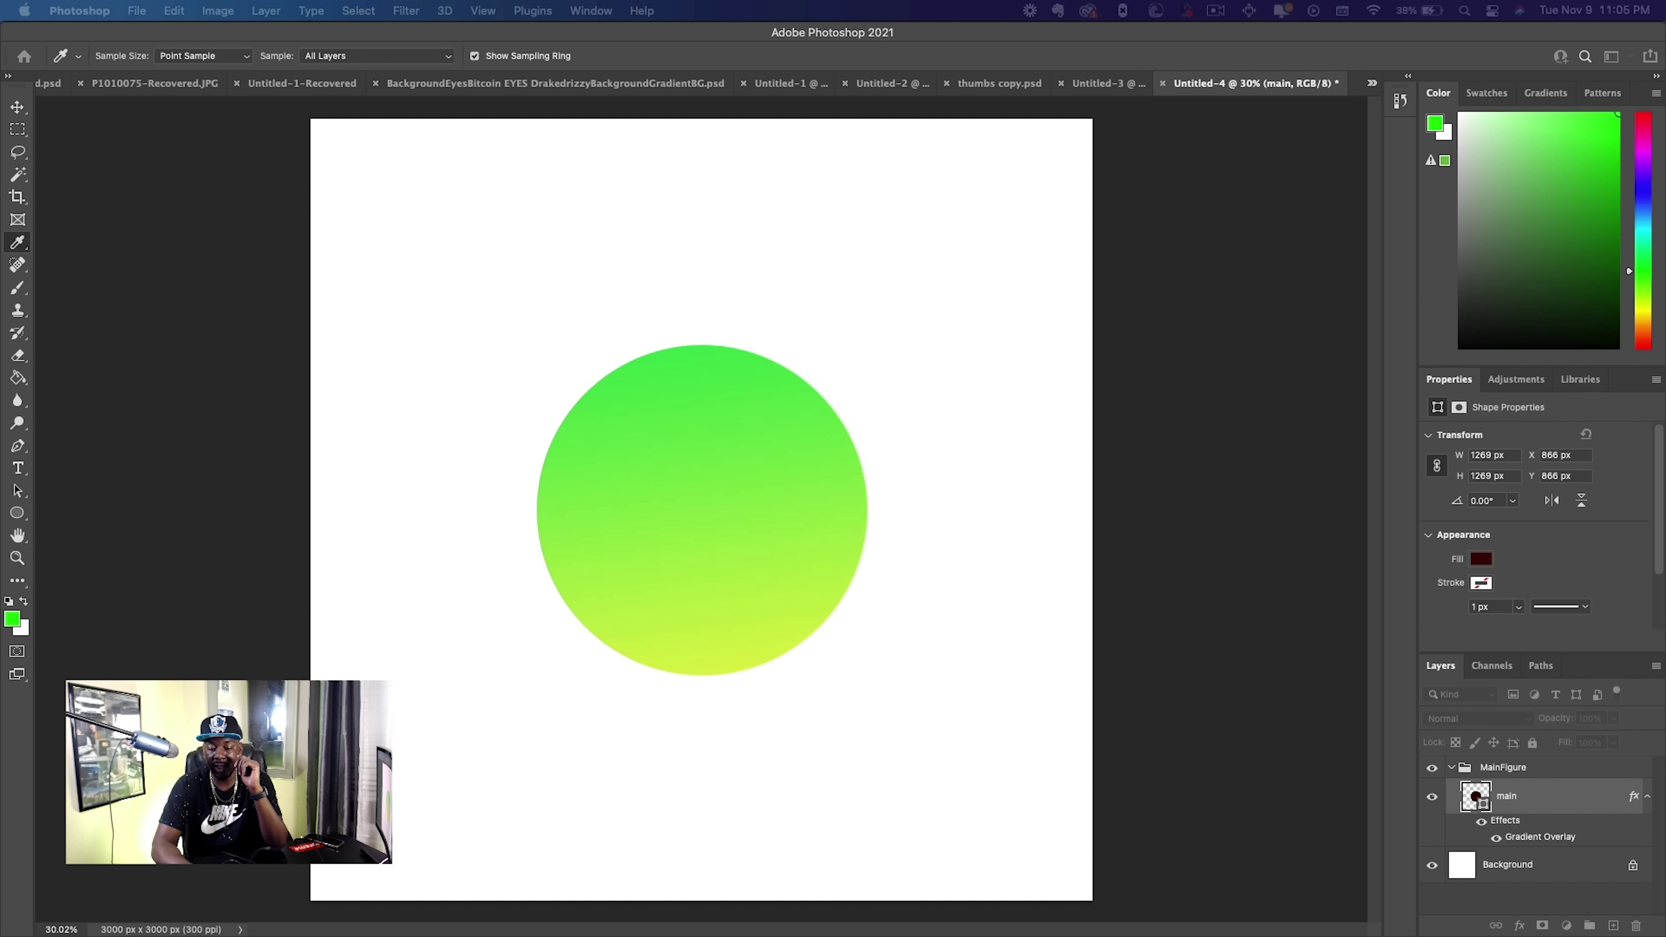
key(super+z)
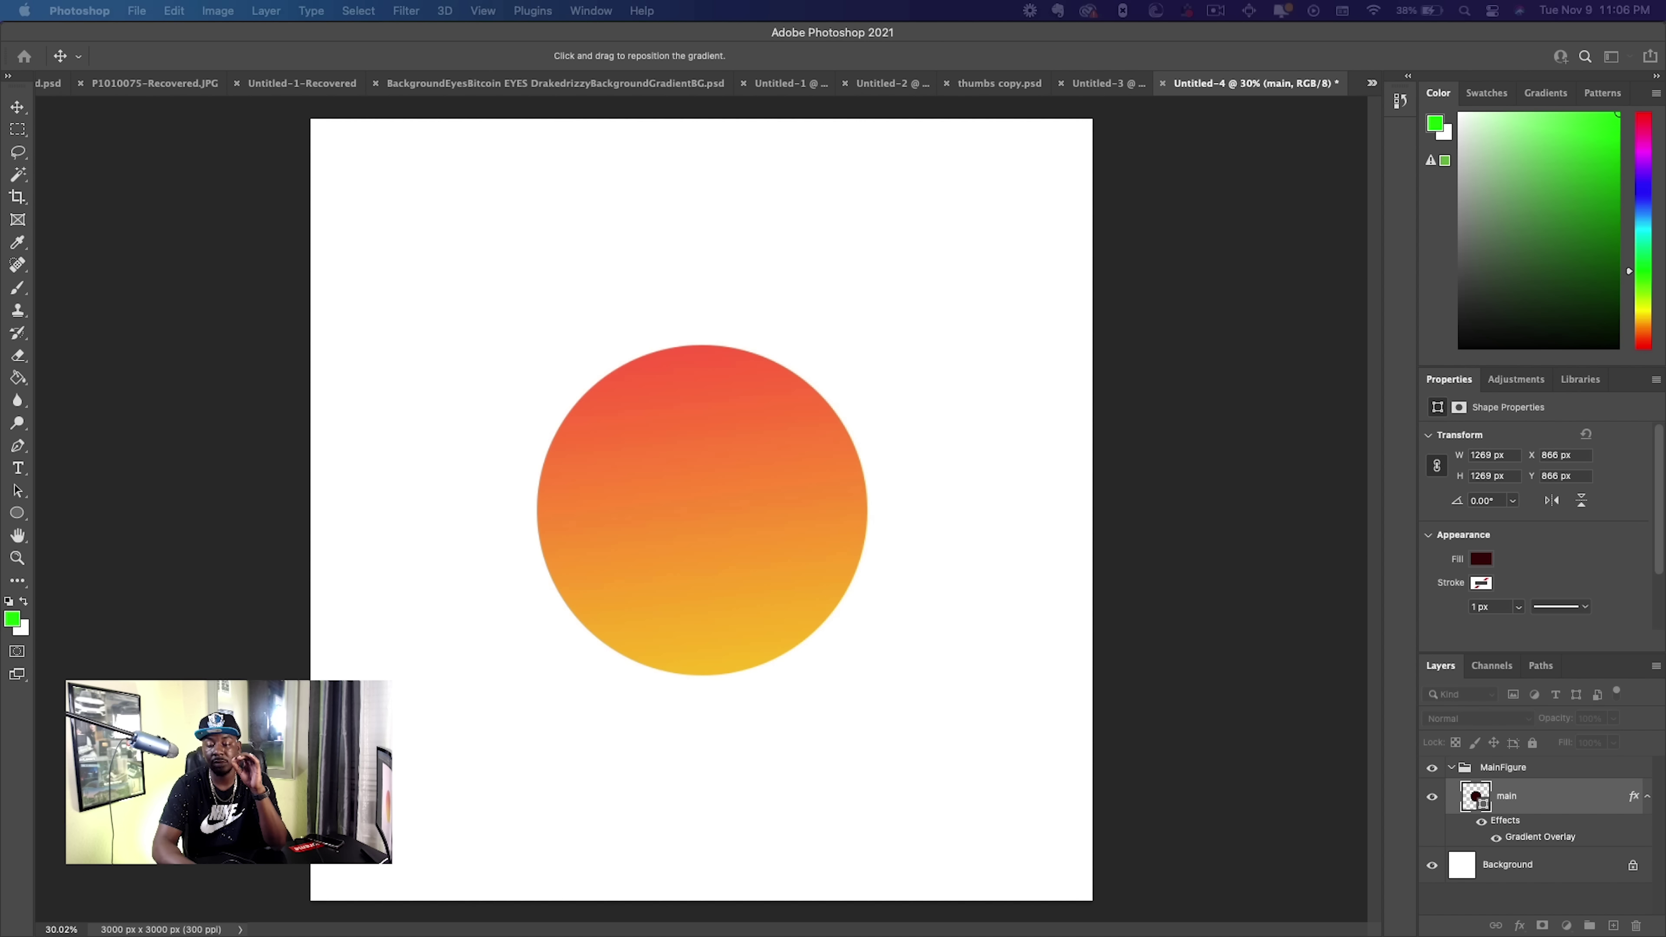
click(1040, 484)
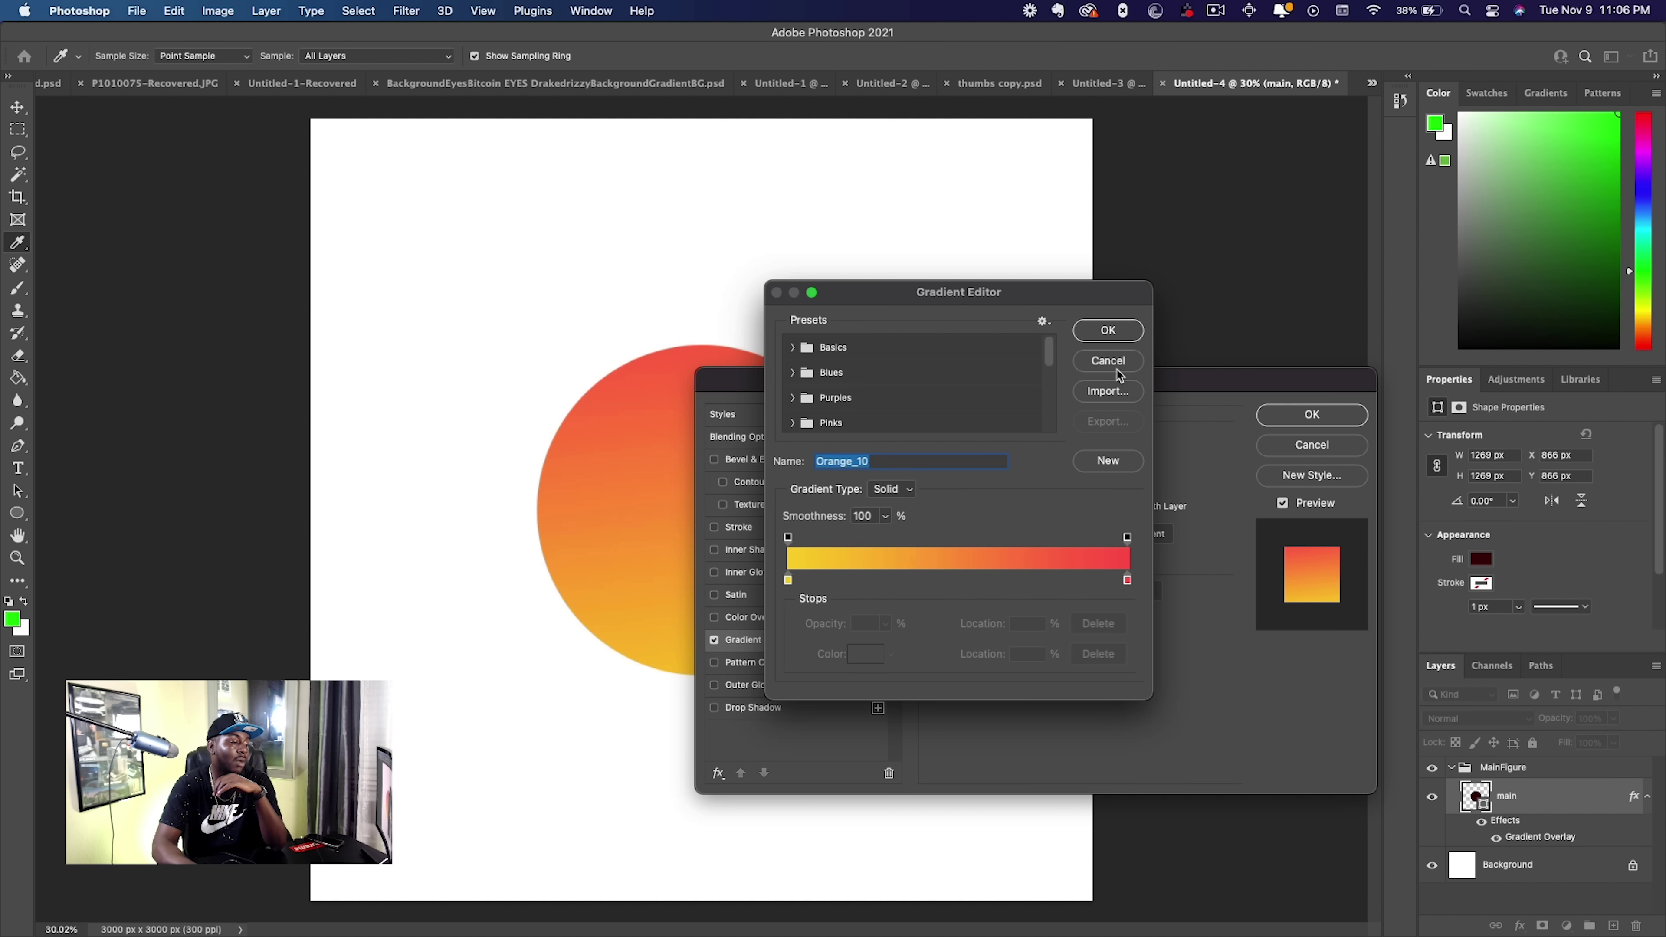
click(1108, 361)
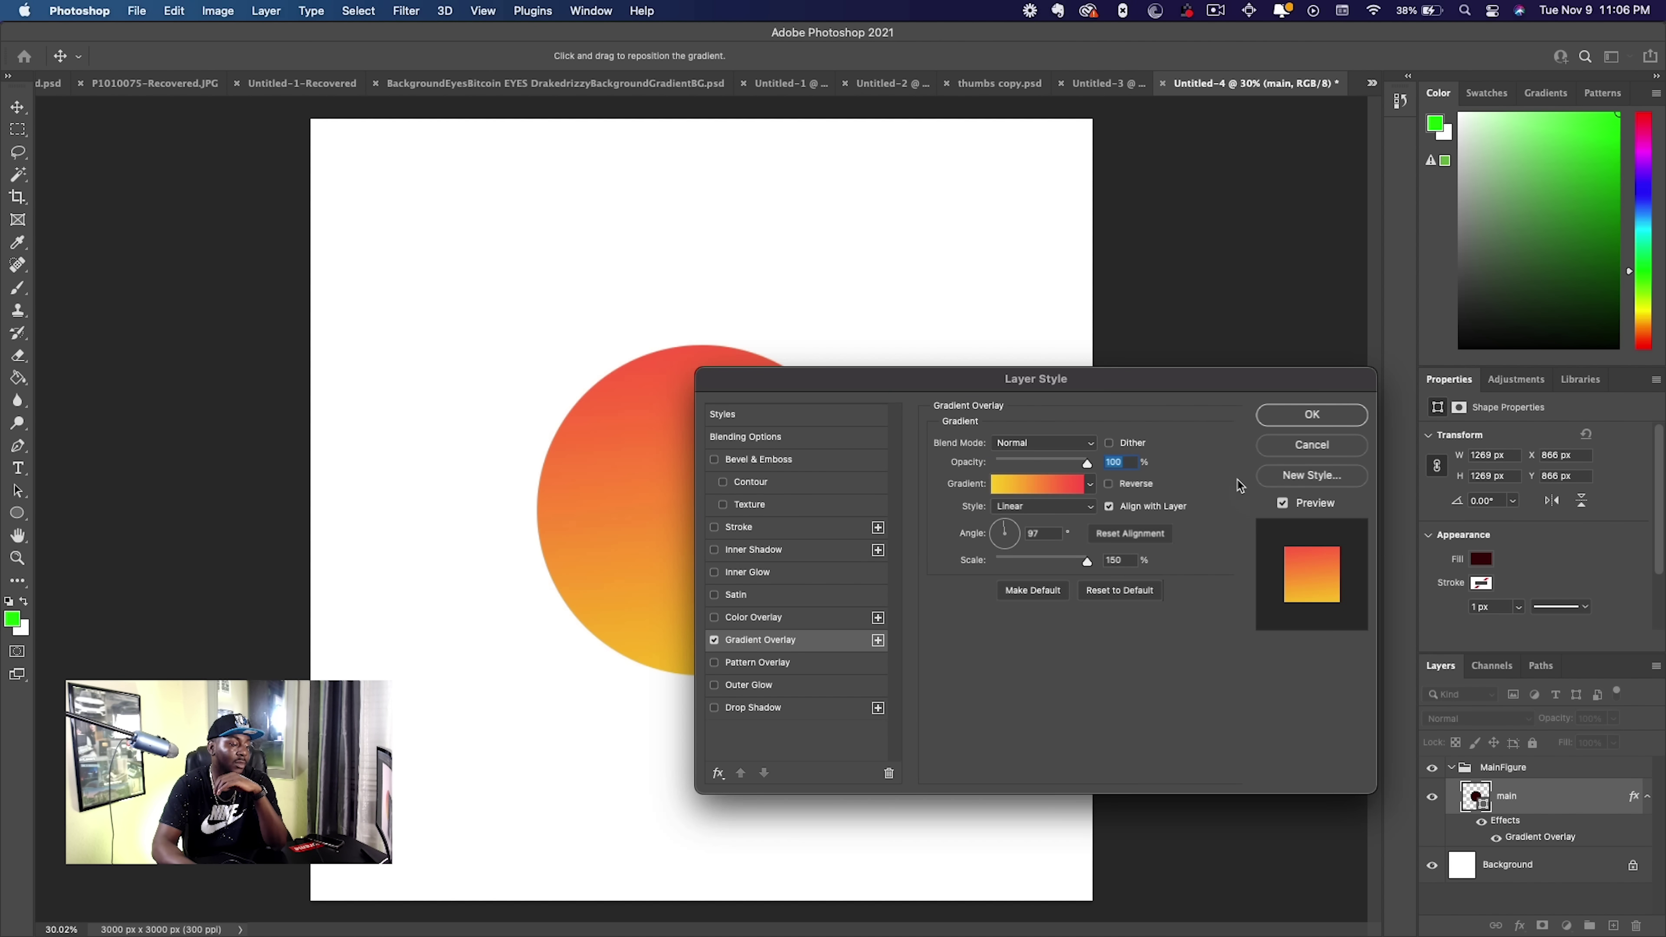
click(1292, 420)
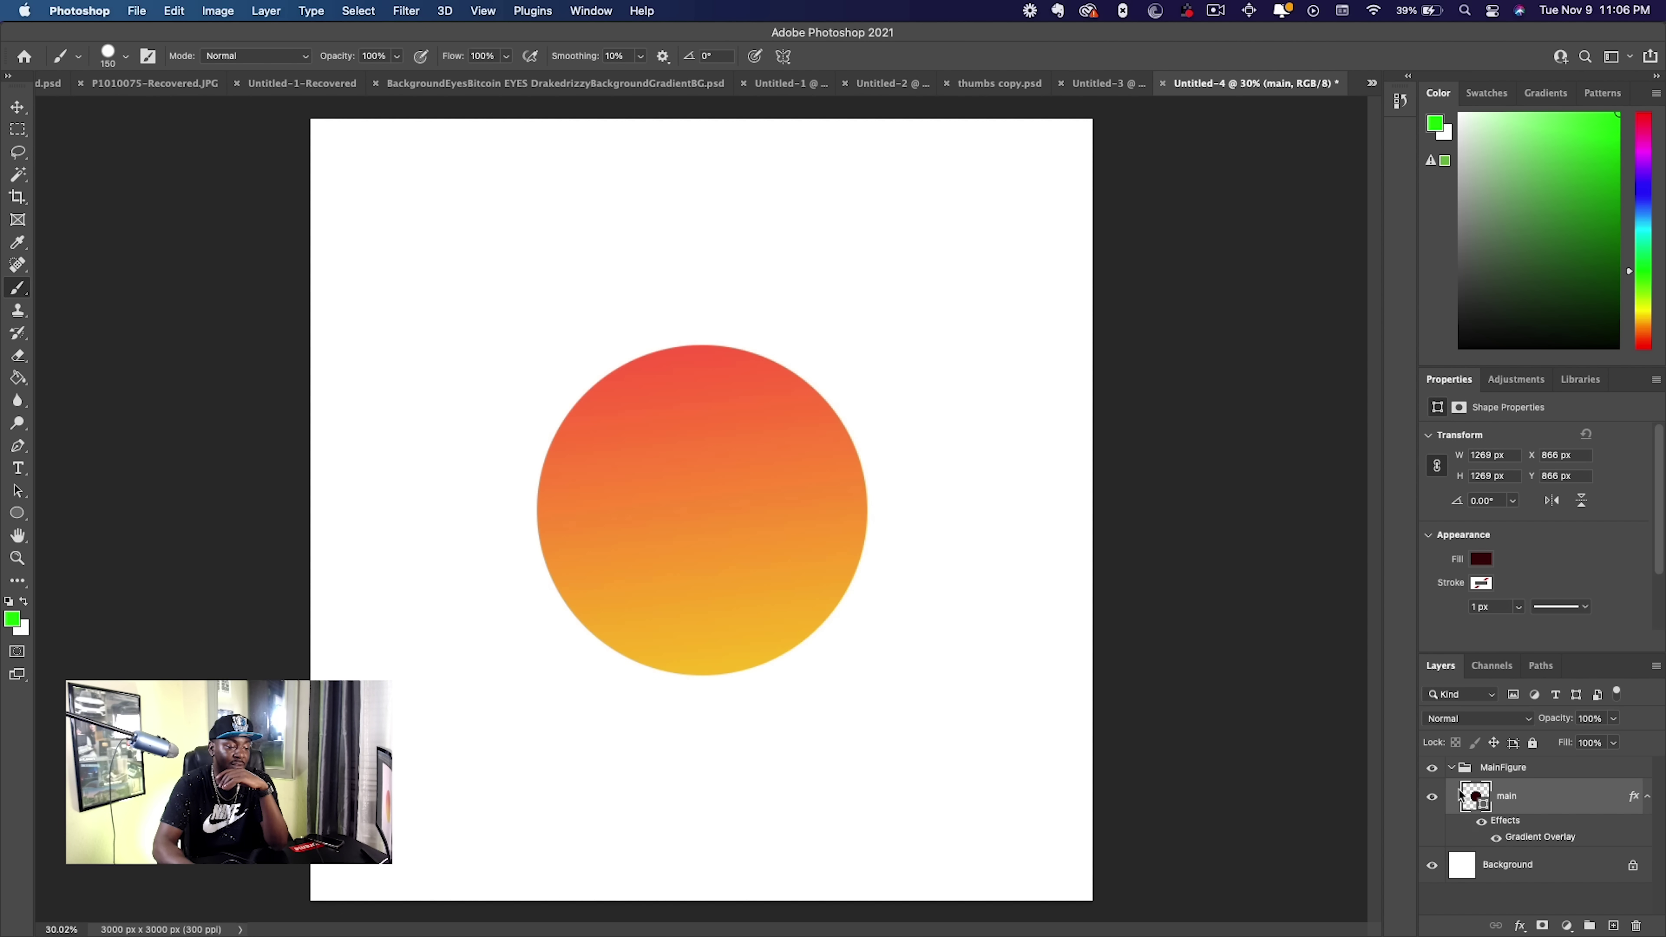
click(1452, 769)
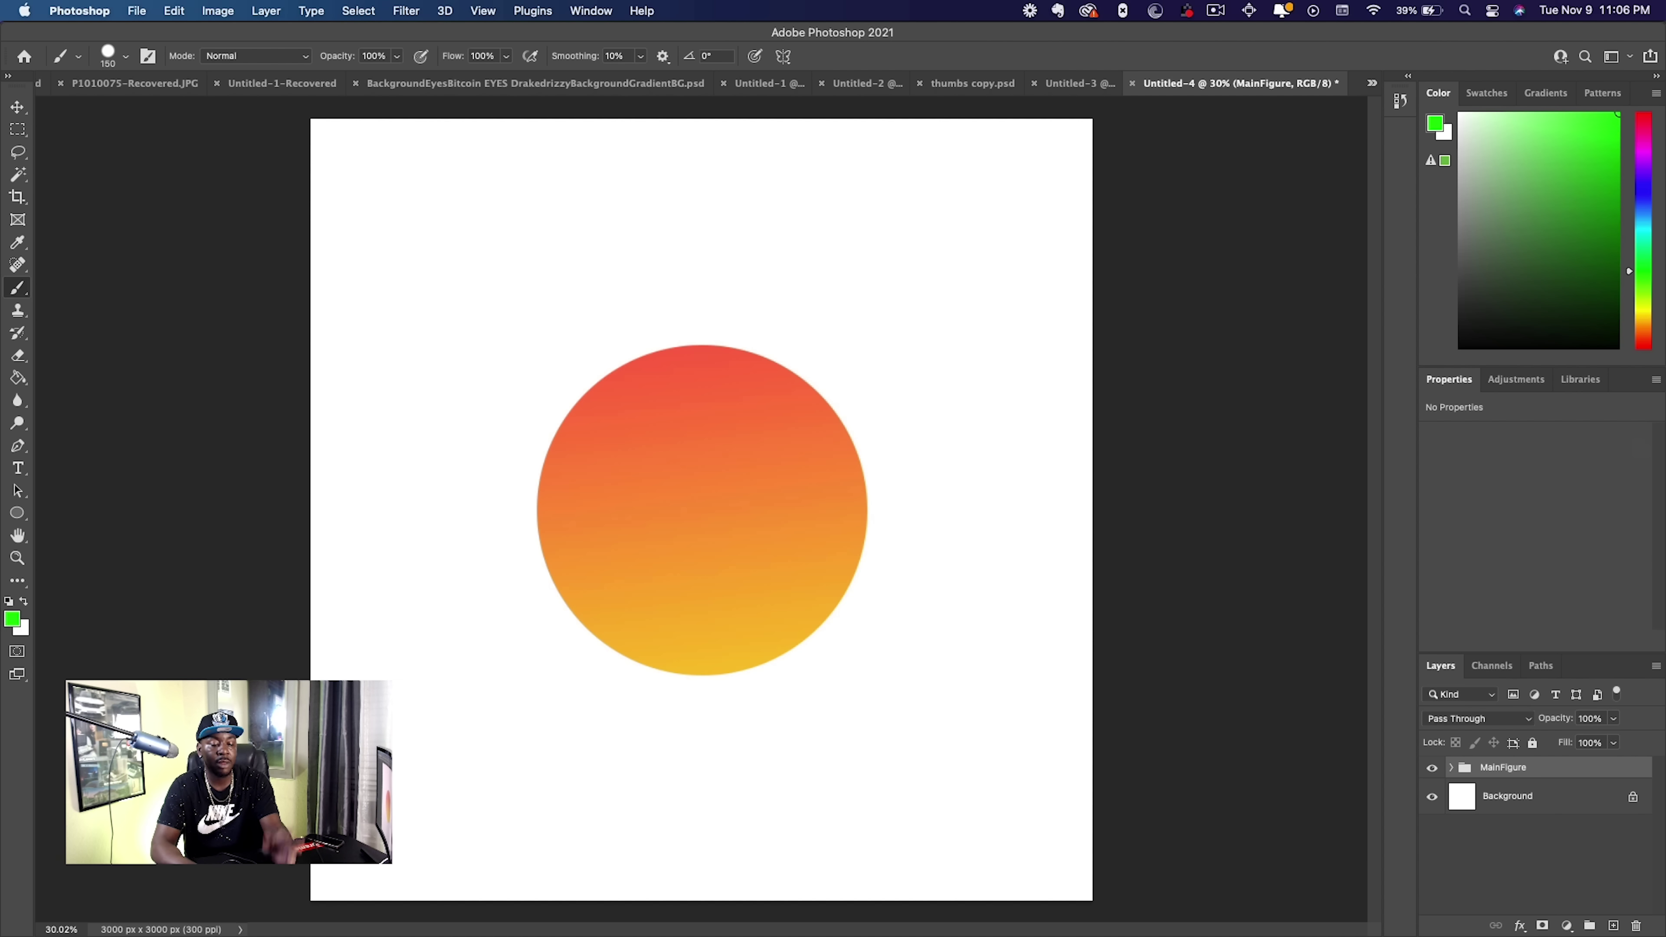
Switch to Finder and place all JPGs from _DSC3823.jpg to _DSC3848.jpg in the Acid Marbeling JPG folder into the Photoshop document as layers.
key(super+Tab)
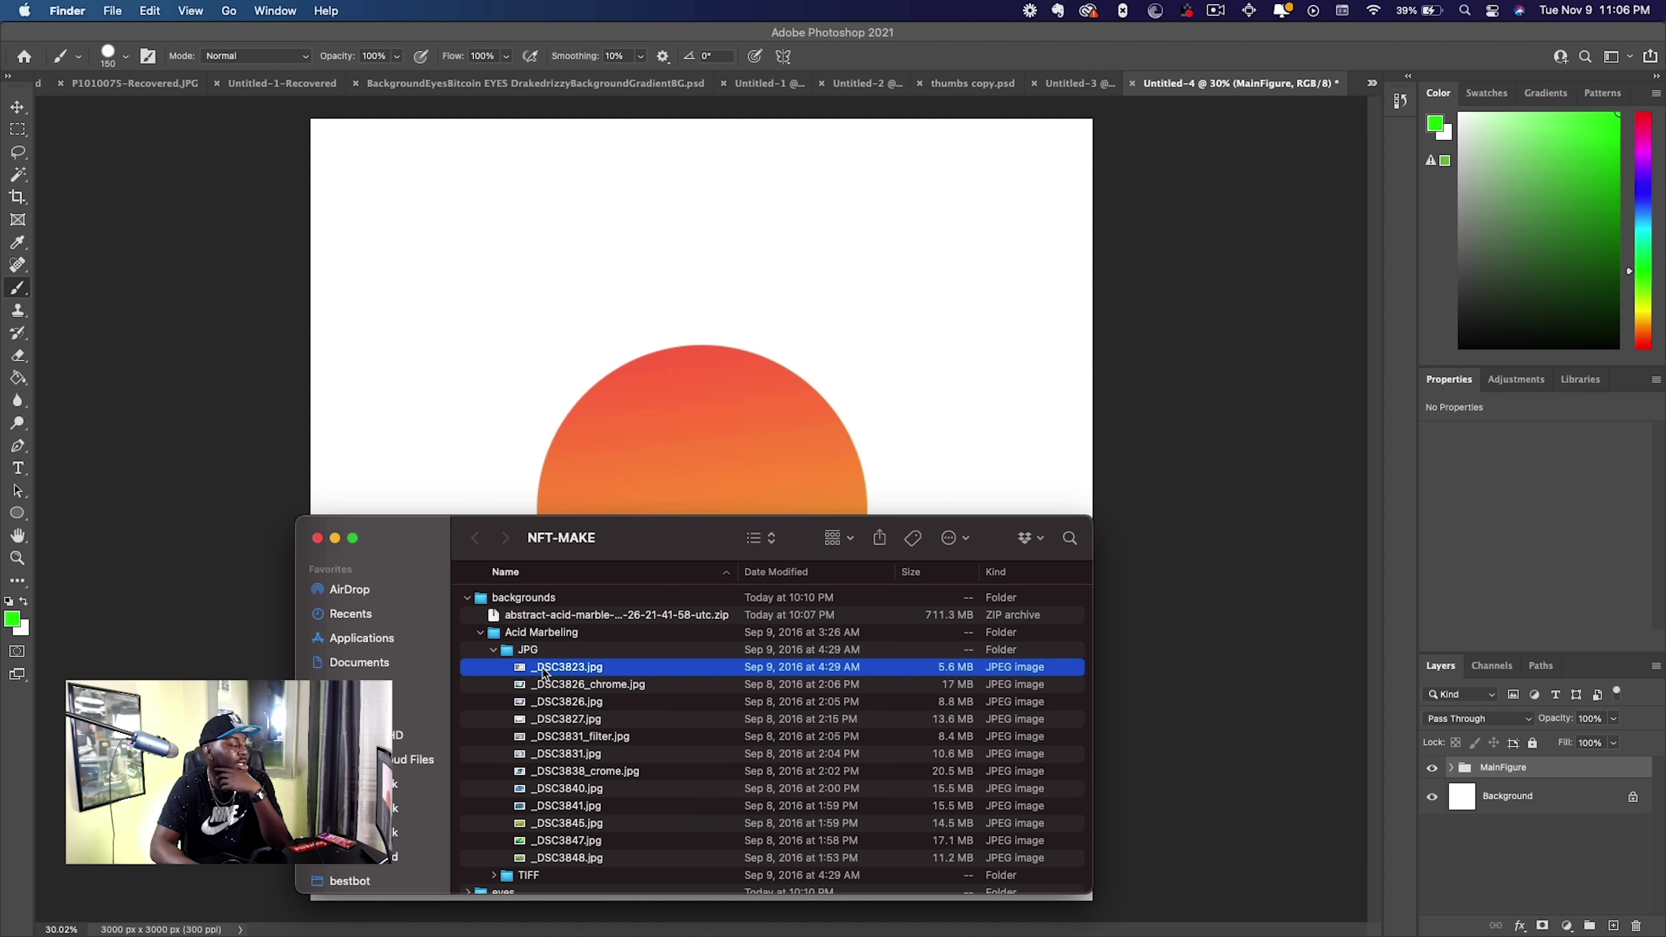
click(545, 701)
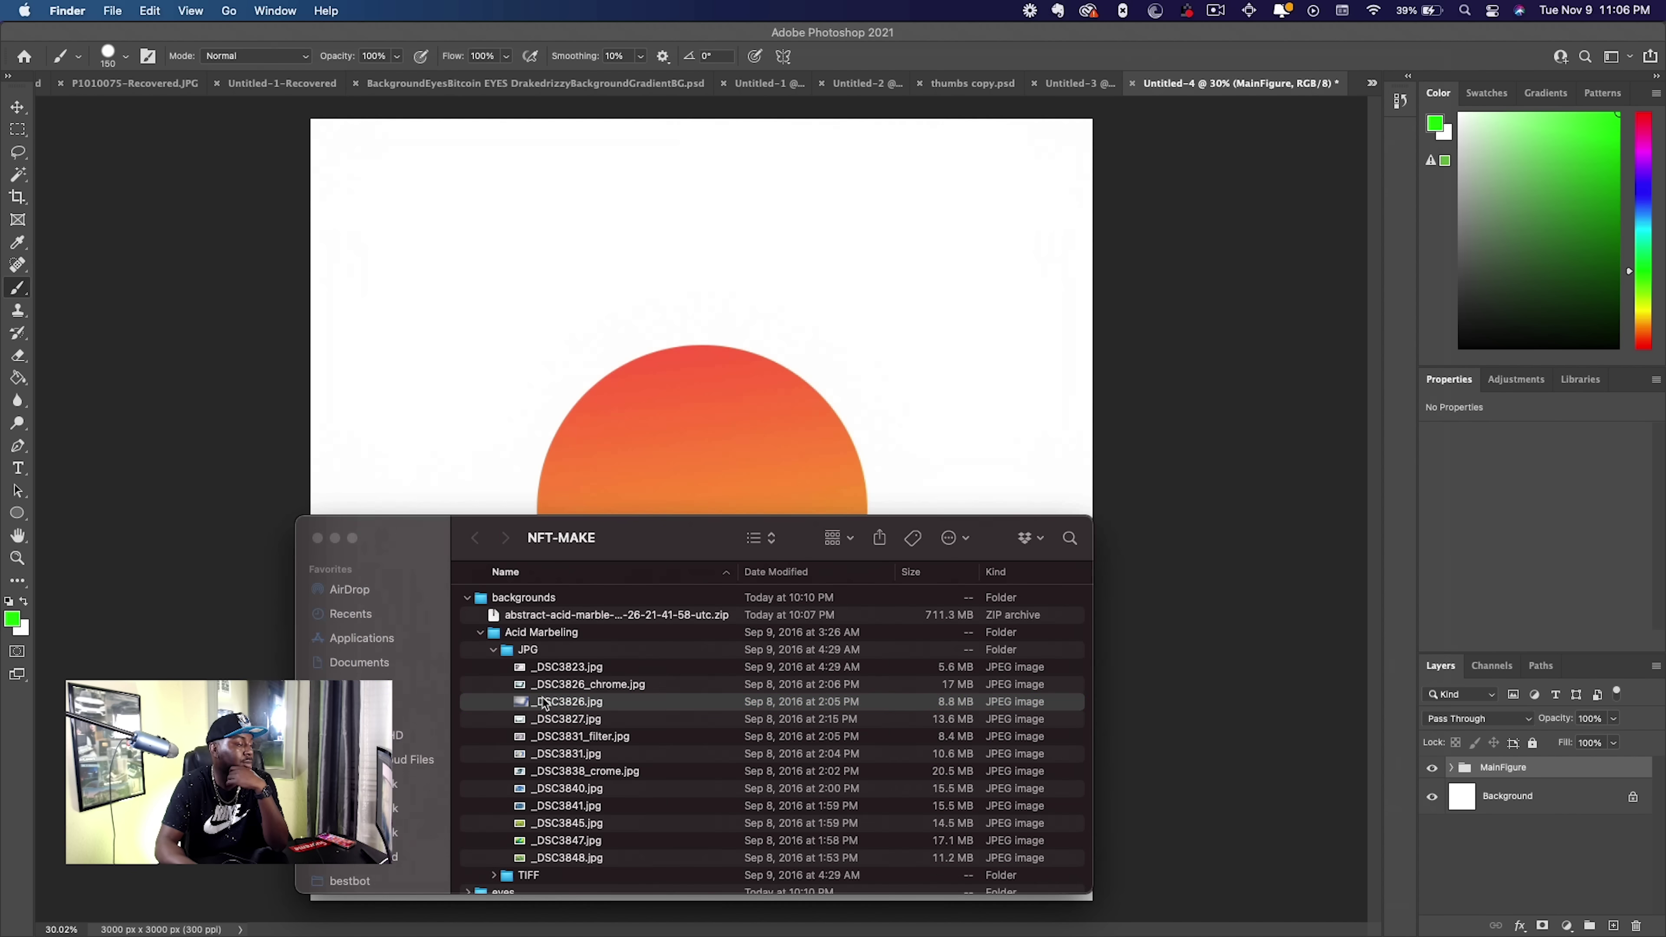
super+click(557, 667)
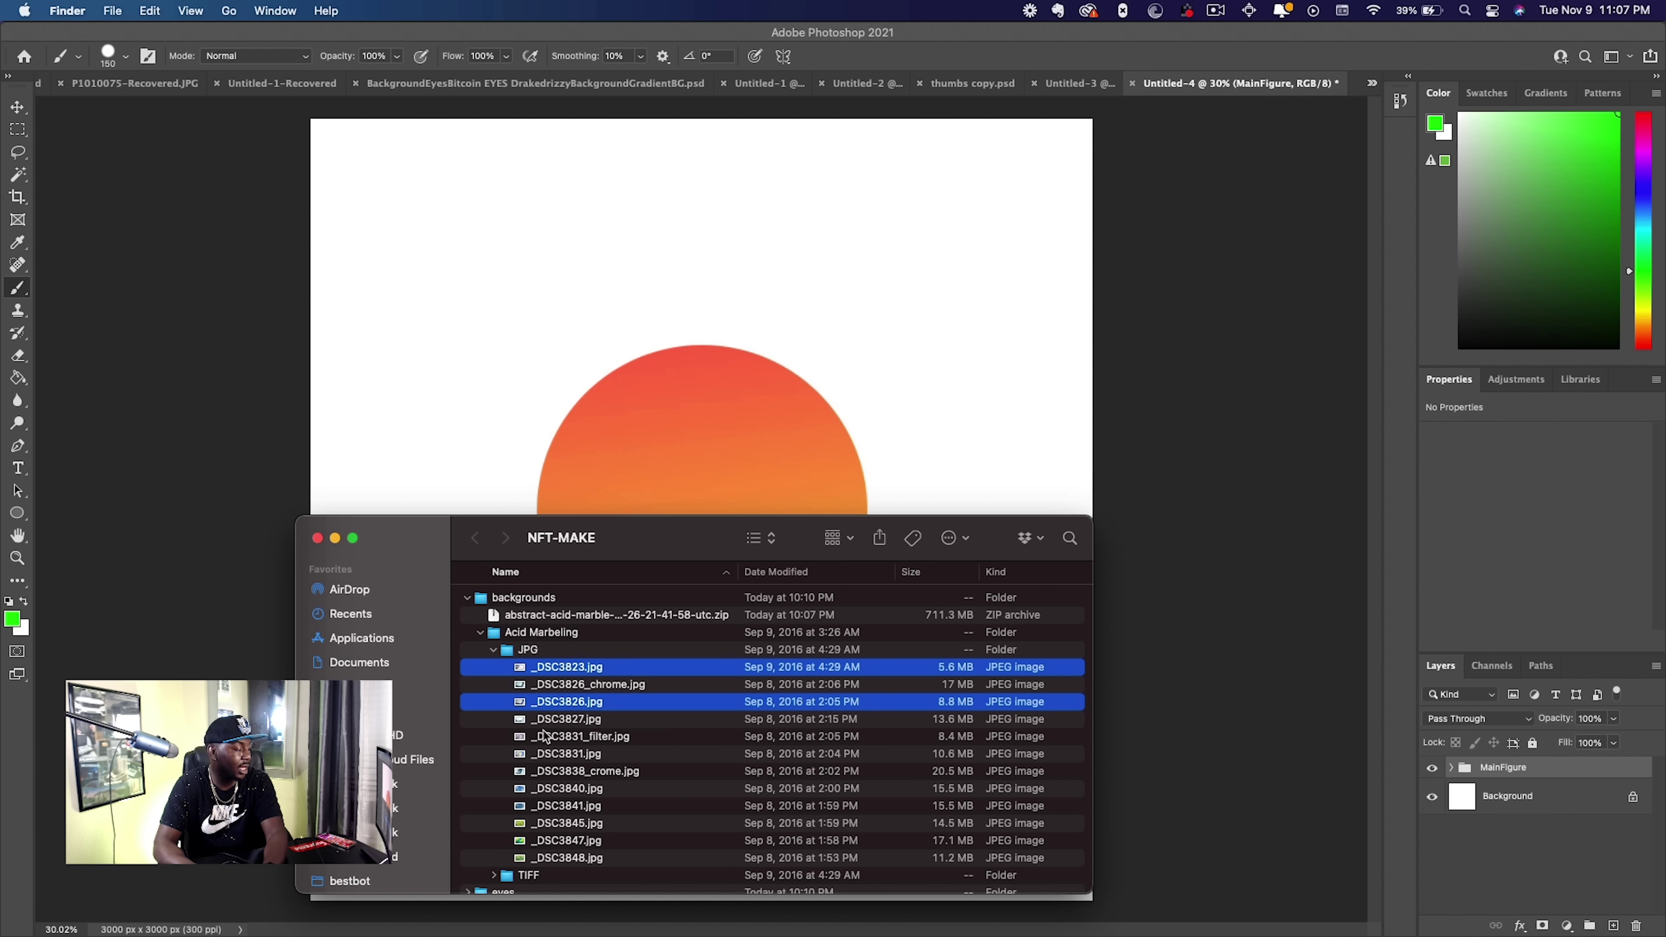
click(548, 684)
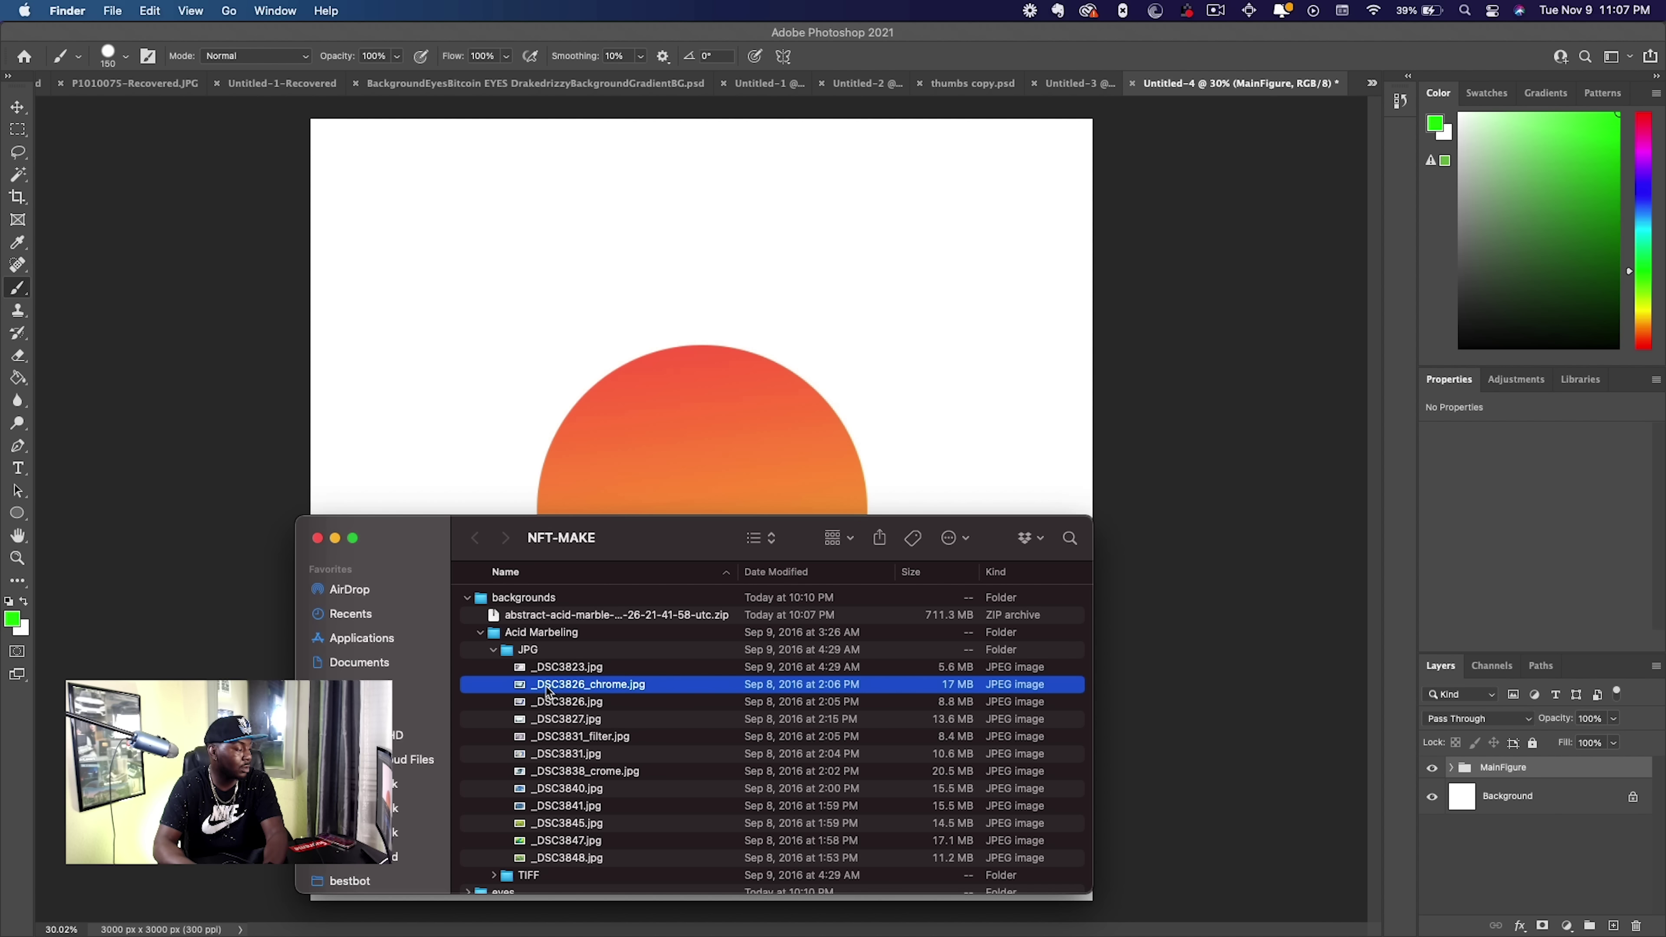
click(552, 651)
click(554, 667)
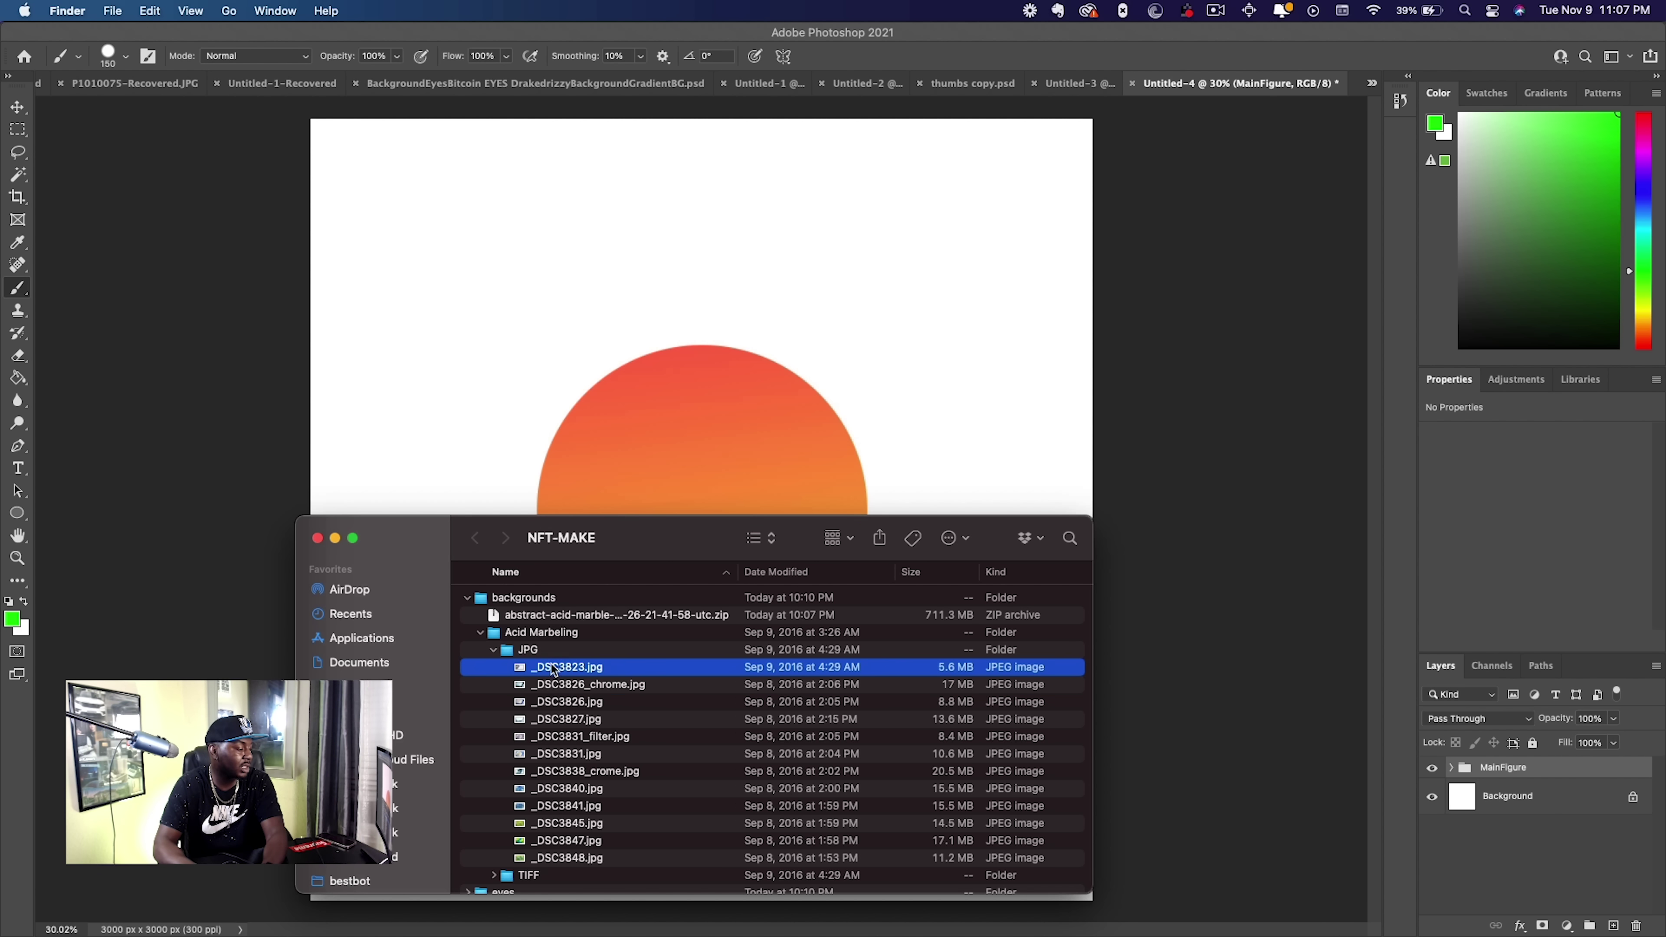
shift+click(574, 862)
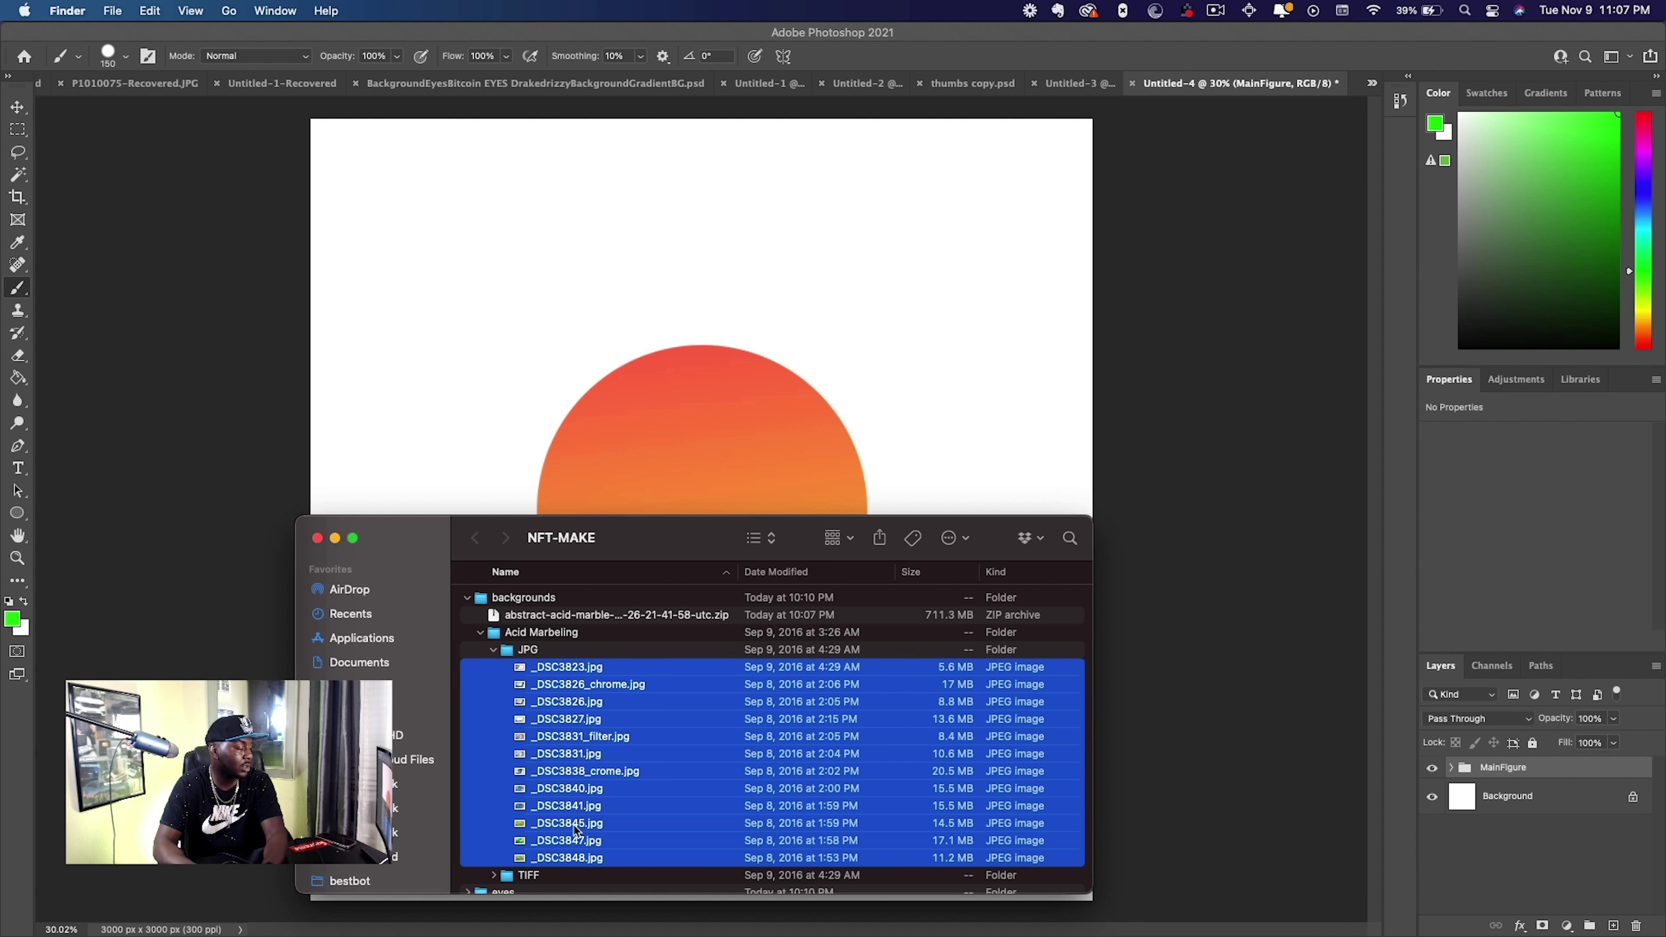
drag(620, 668, 725, 354)
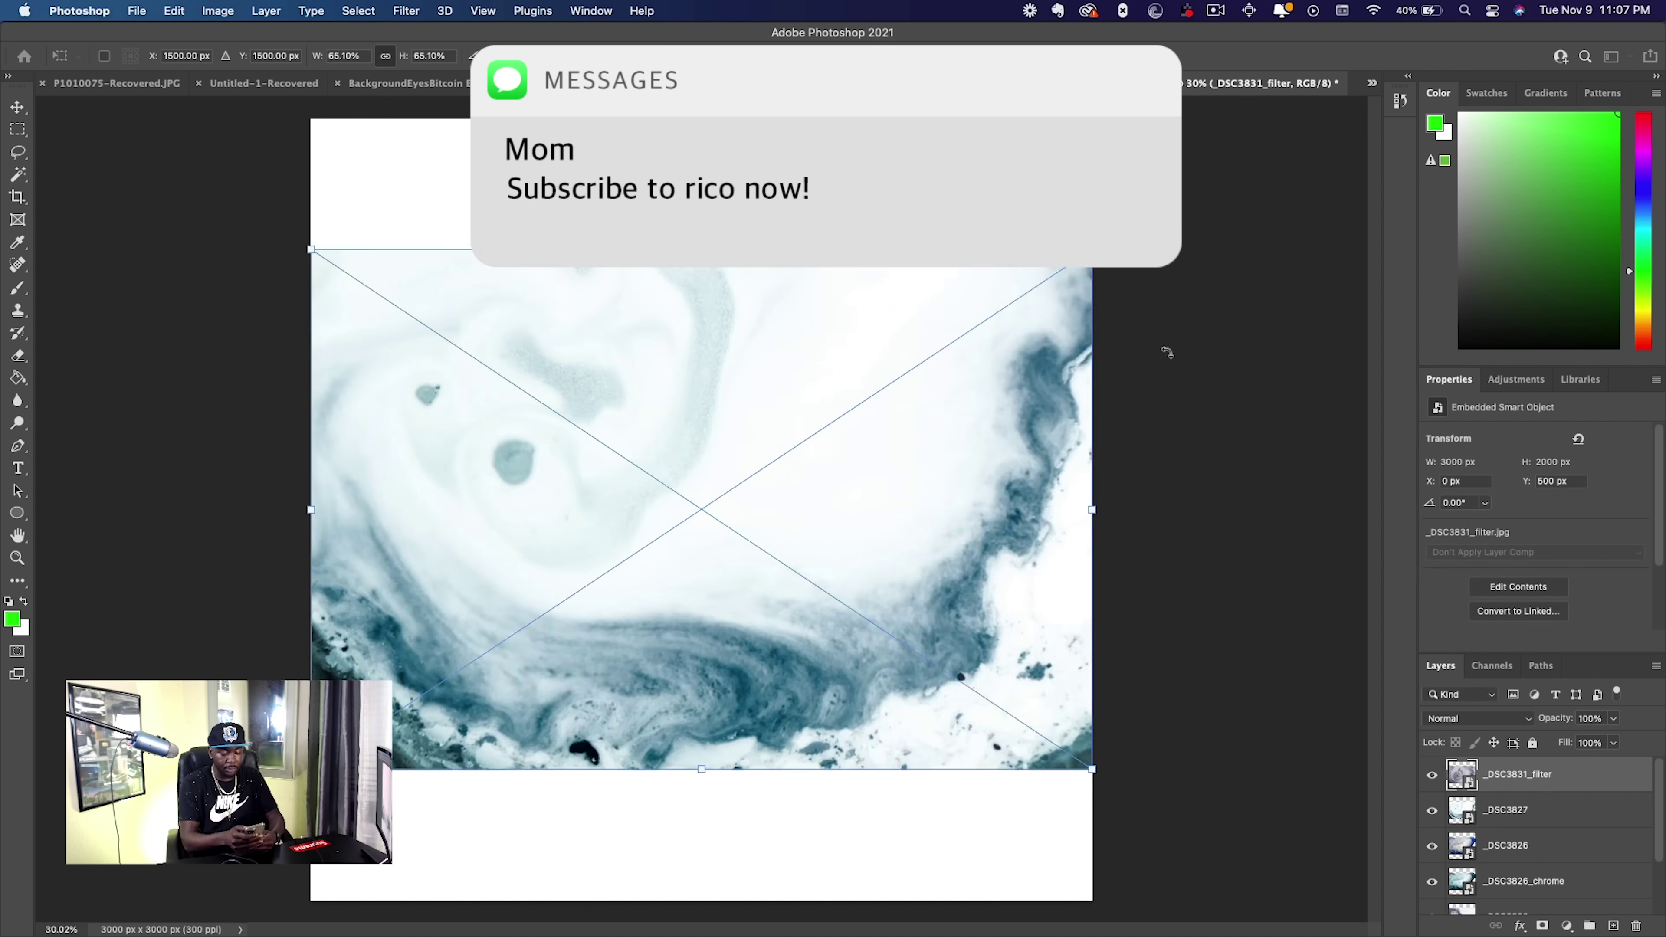
key(Return)
key(Return)
key(Return)
key(Return)
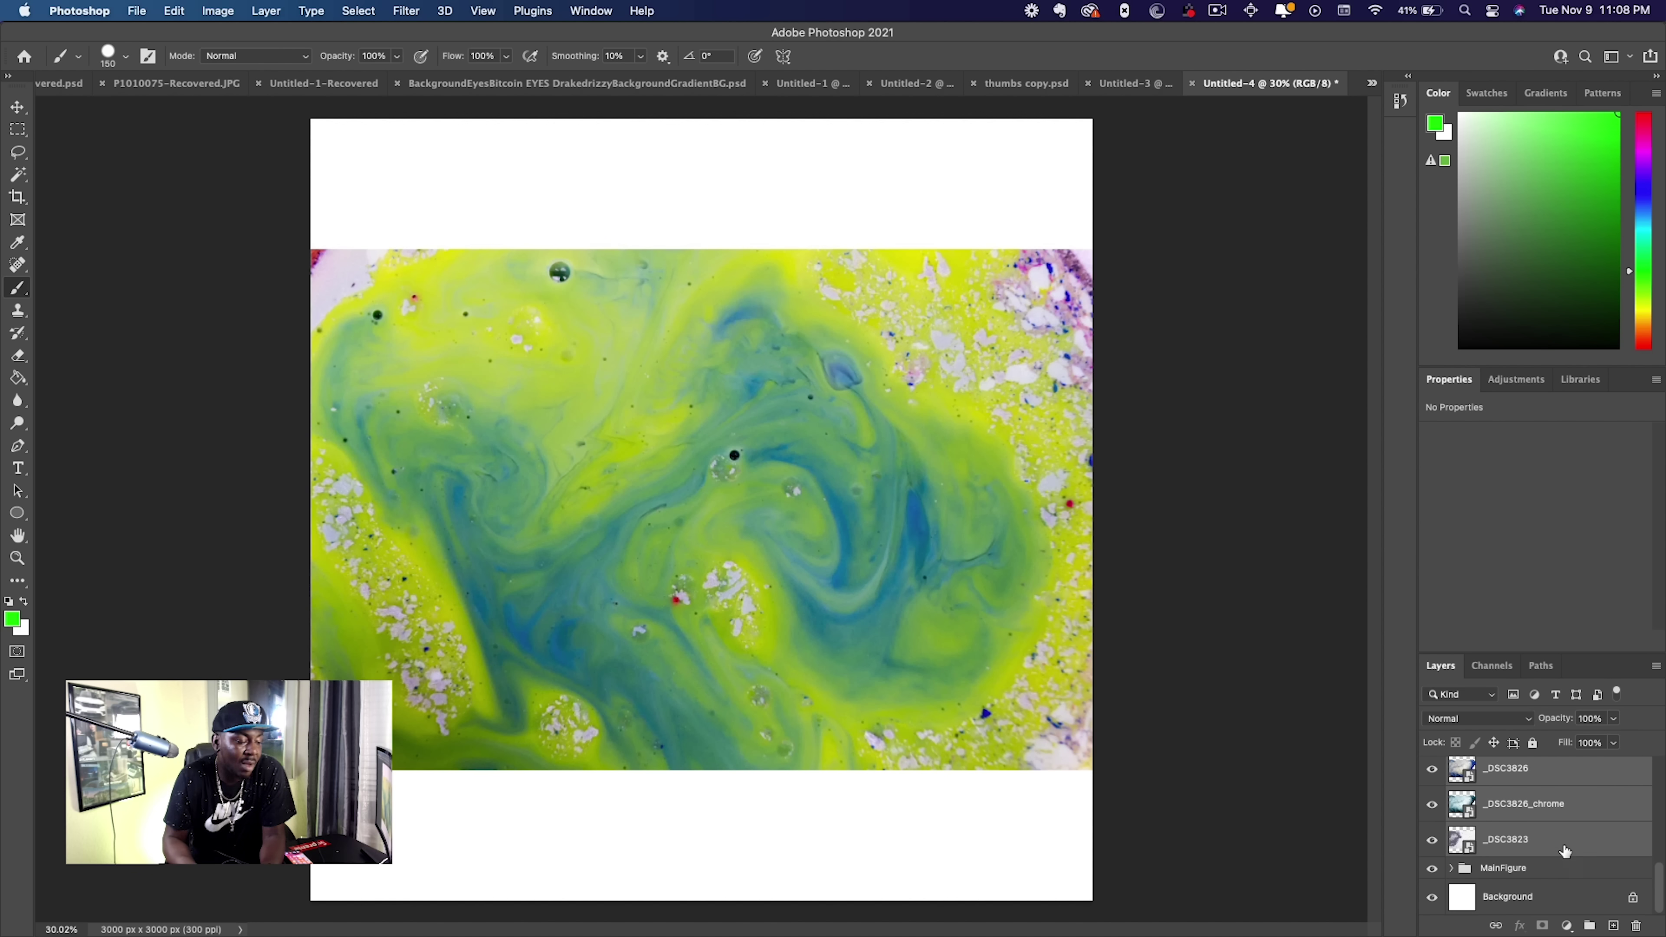
scroll(1561, 850, up, 8)
scroll(1565, 850, down, 8)
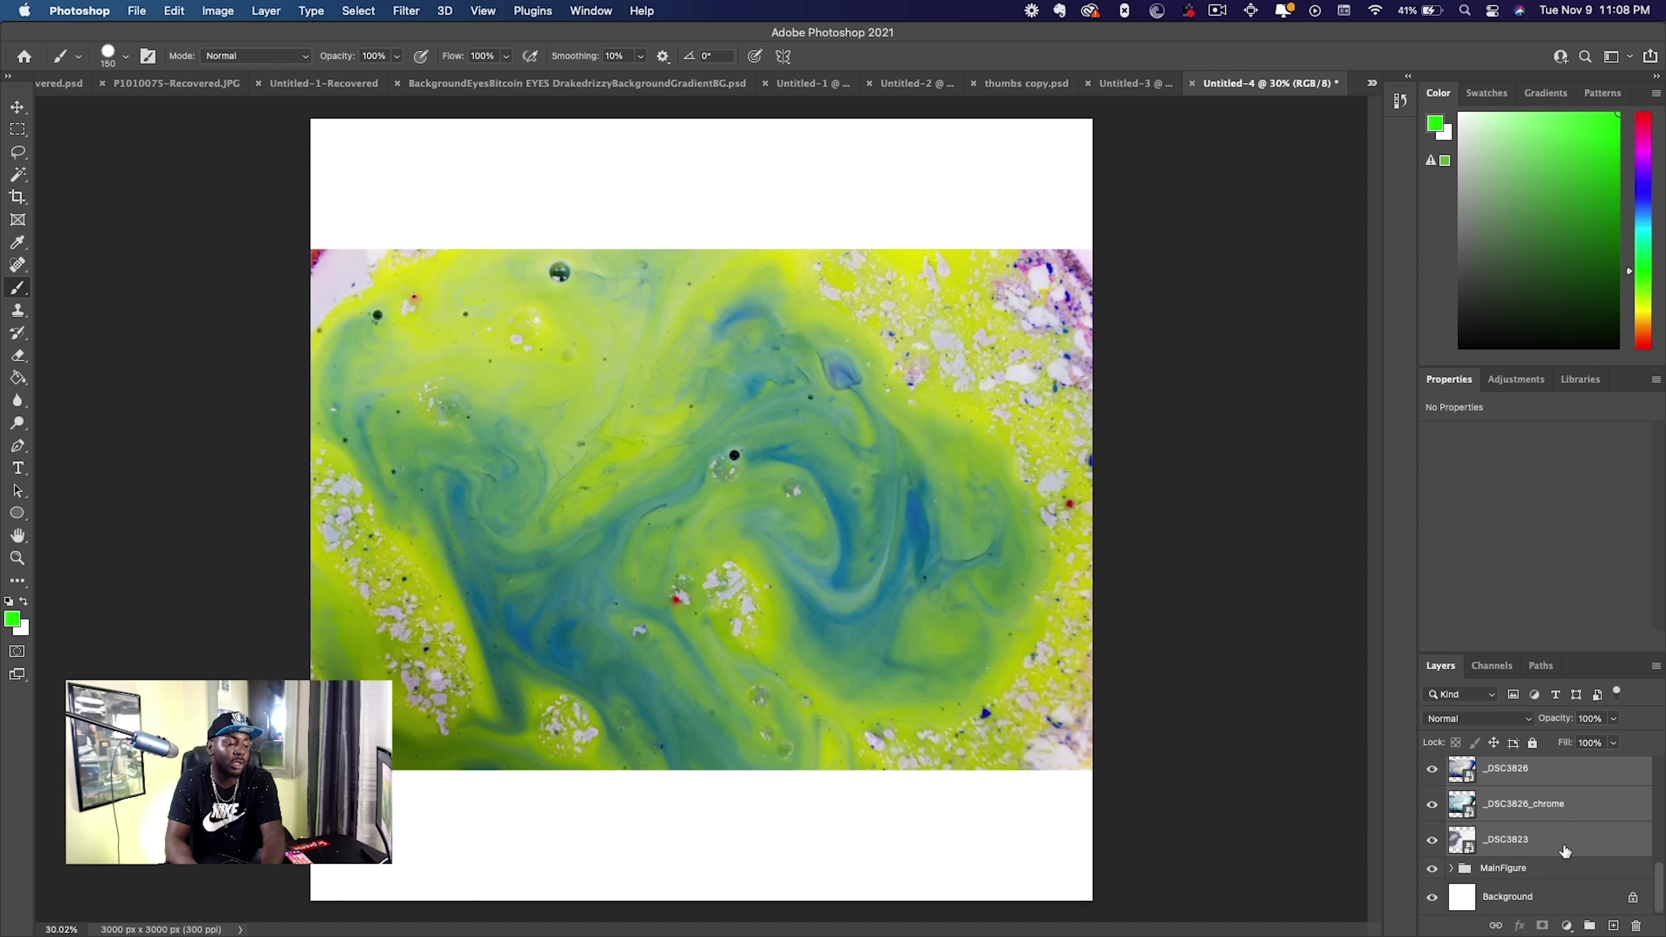
scroll(1565, 850, up, 8)
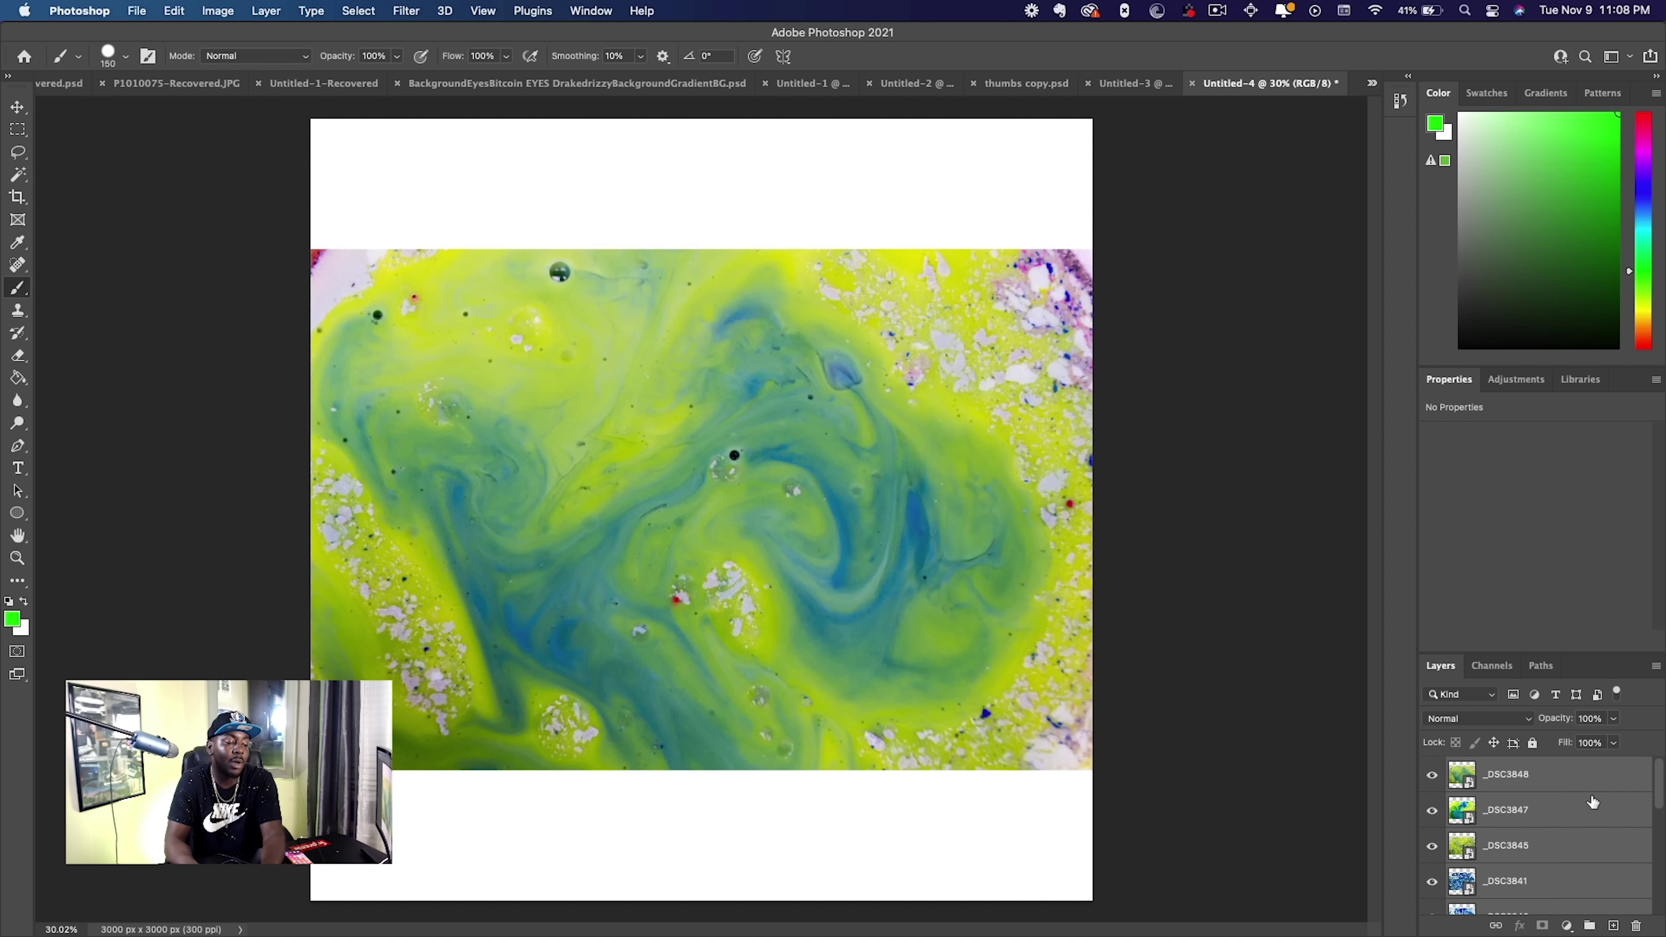
Group the layers from _DSC3848 down to _DSC3823 as Backgrounds and move the group beneath MainFigure.
click(1555, 787)
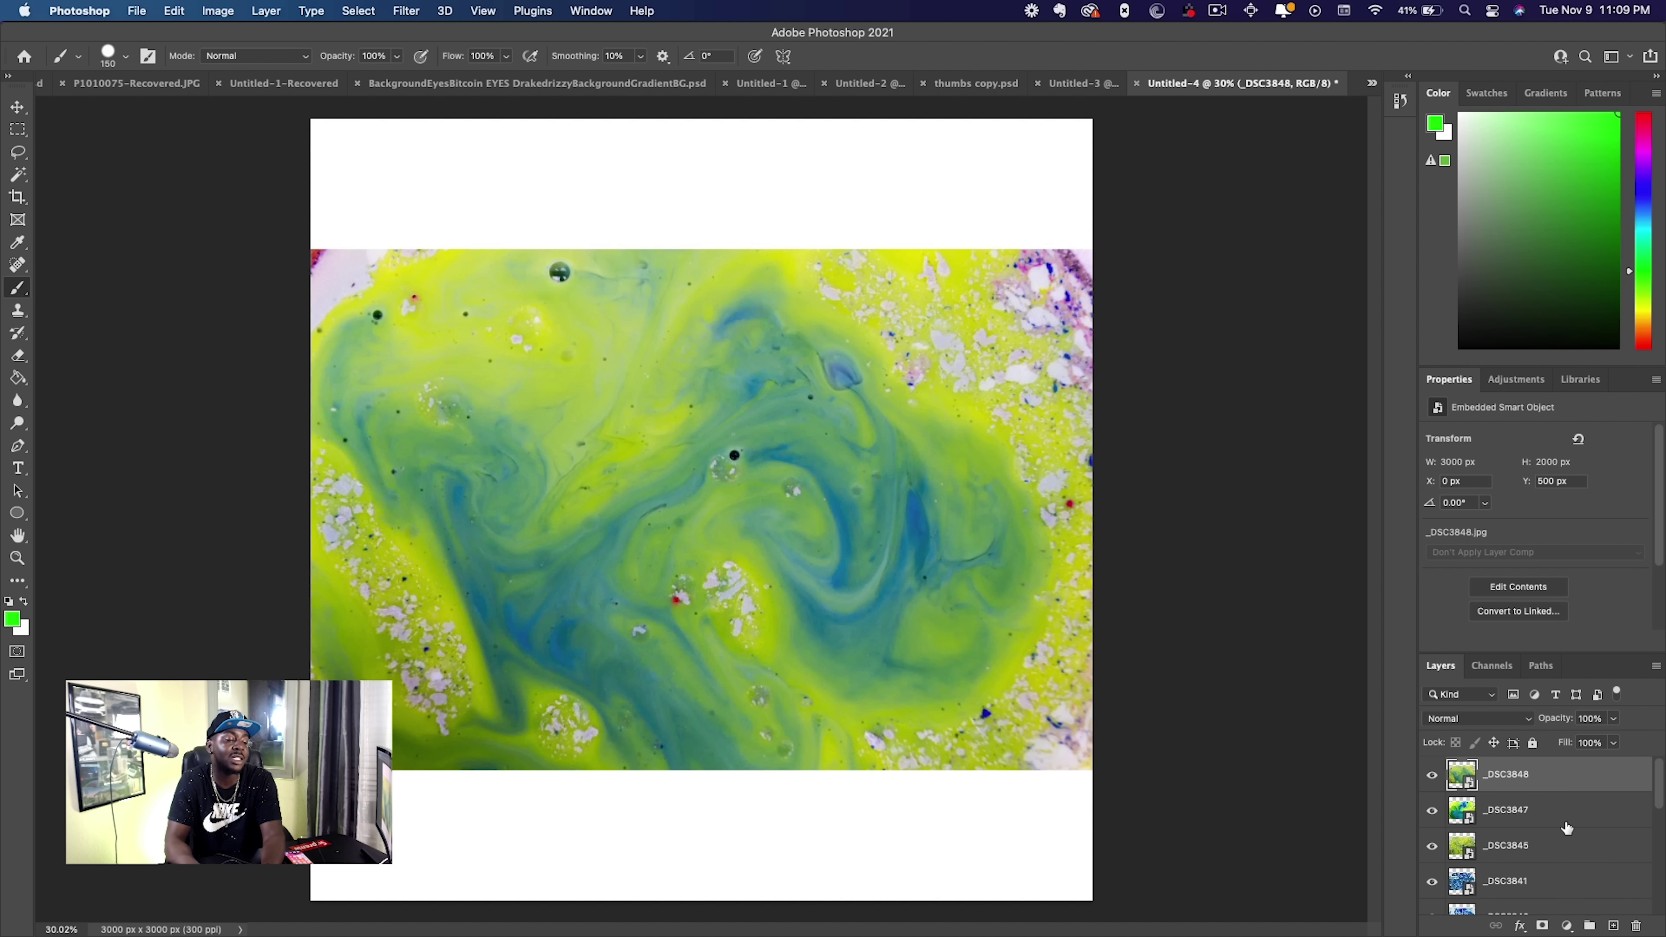
scroll(1572, 827, down, 5)
scroll(1572, 827, down, 3)
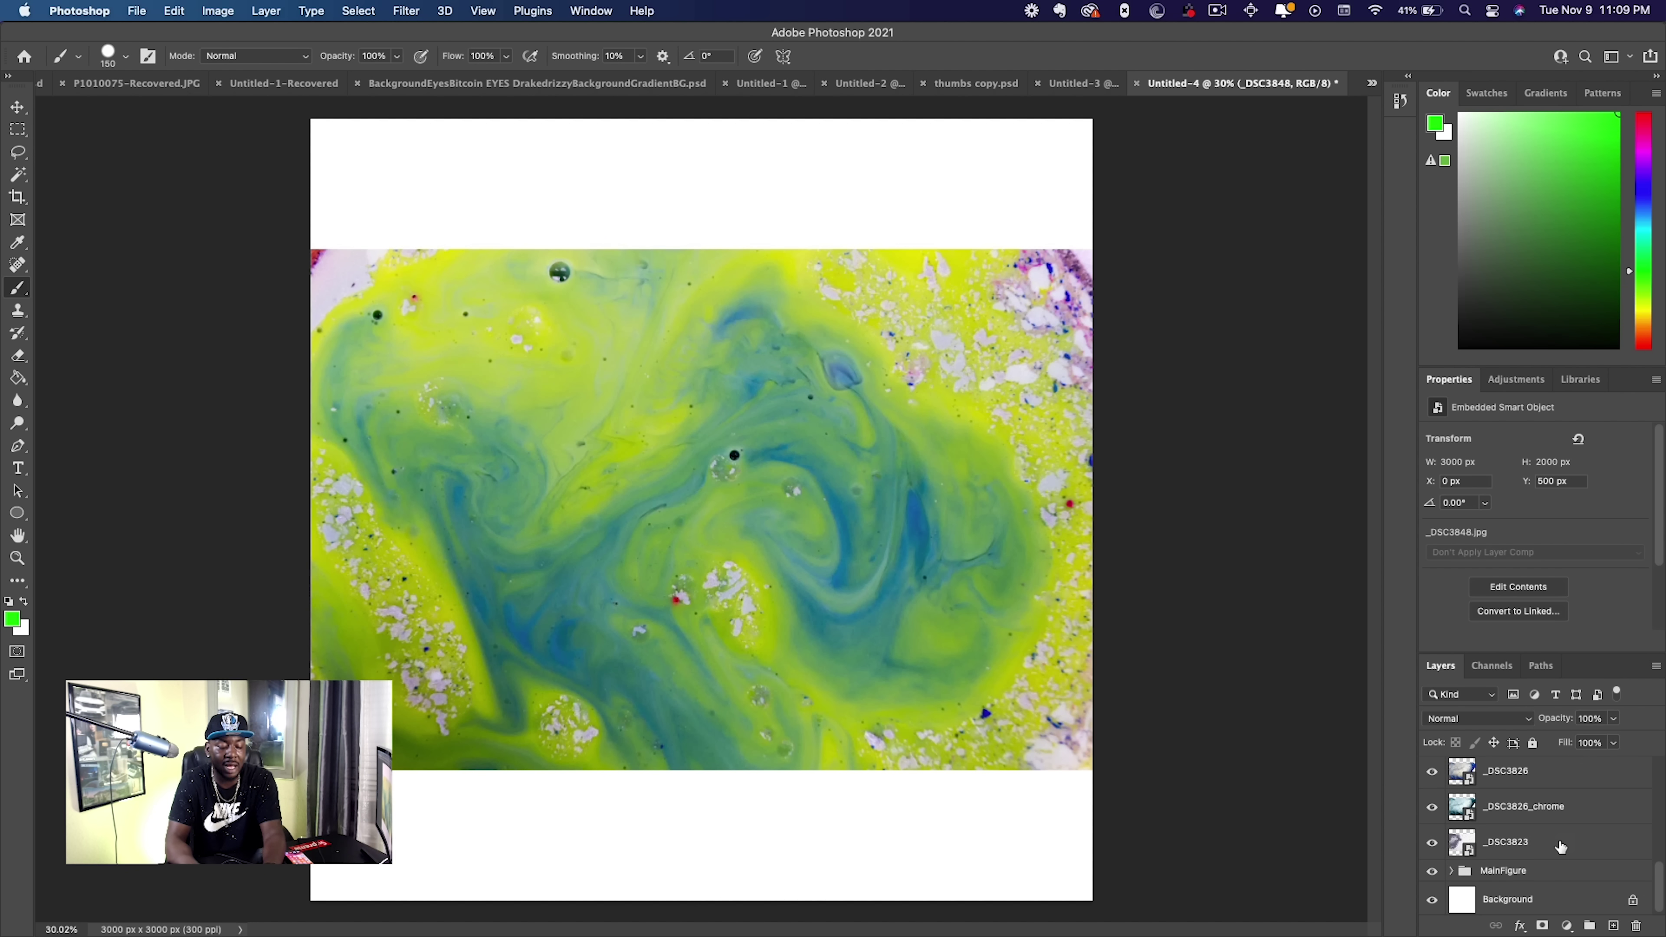
shift+click(1548, 846)
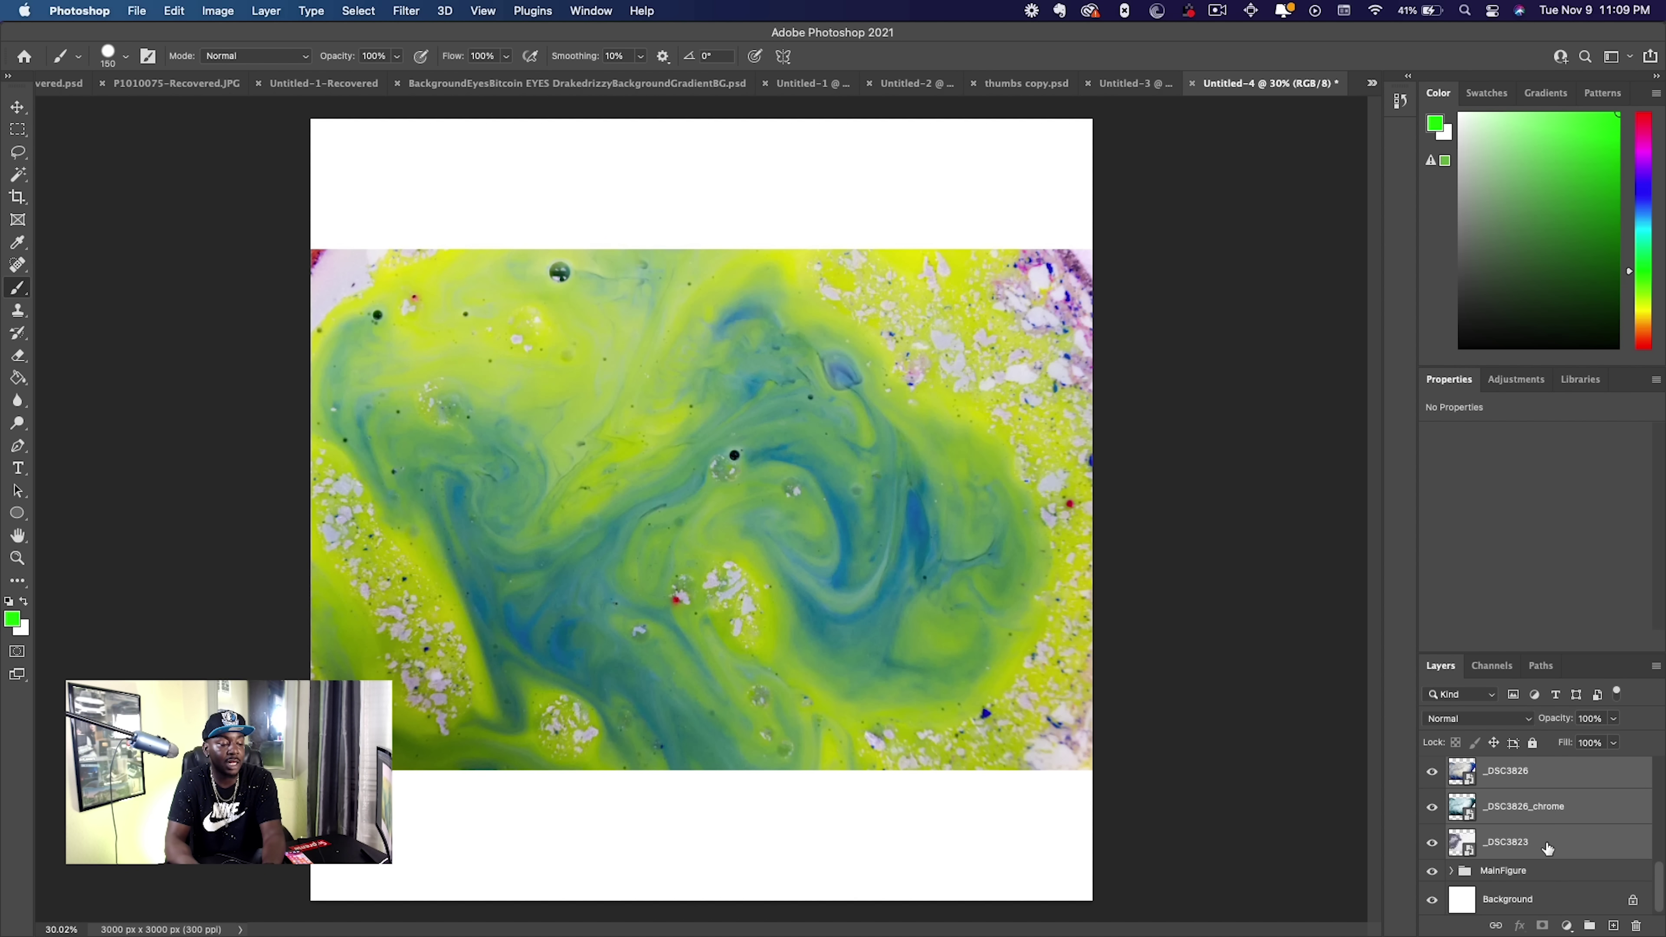
scroll(1607, 864, up, 5)
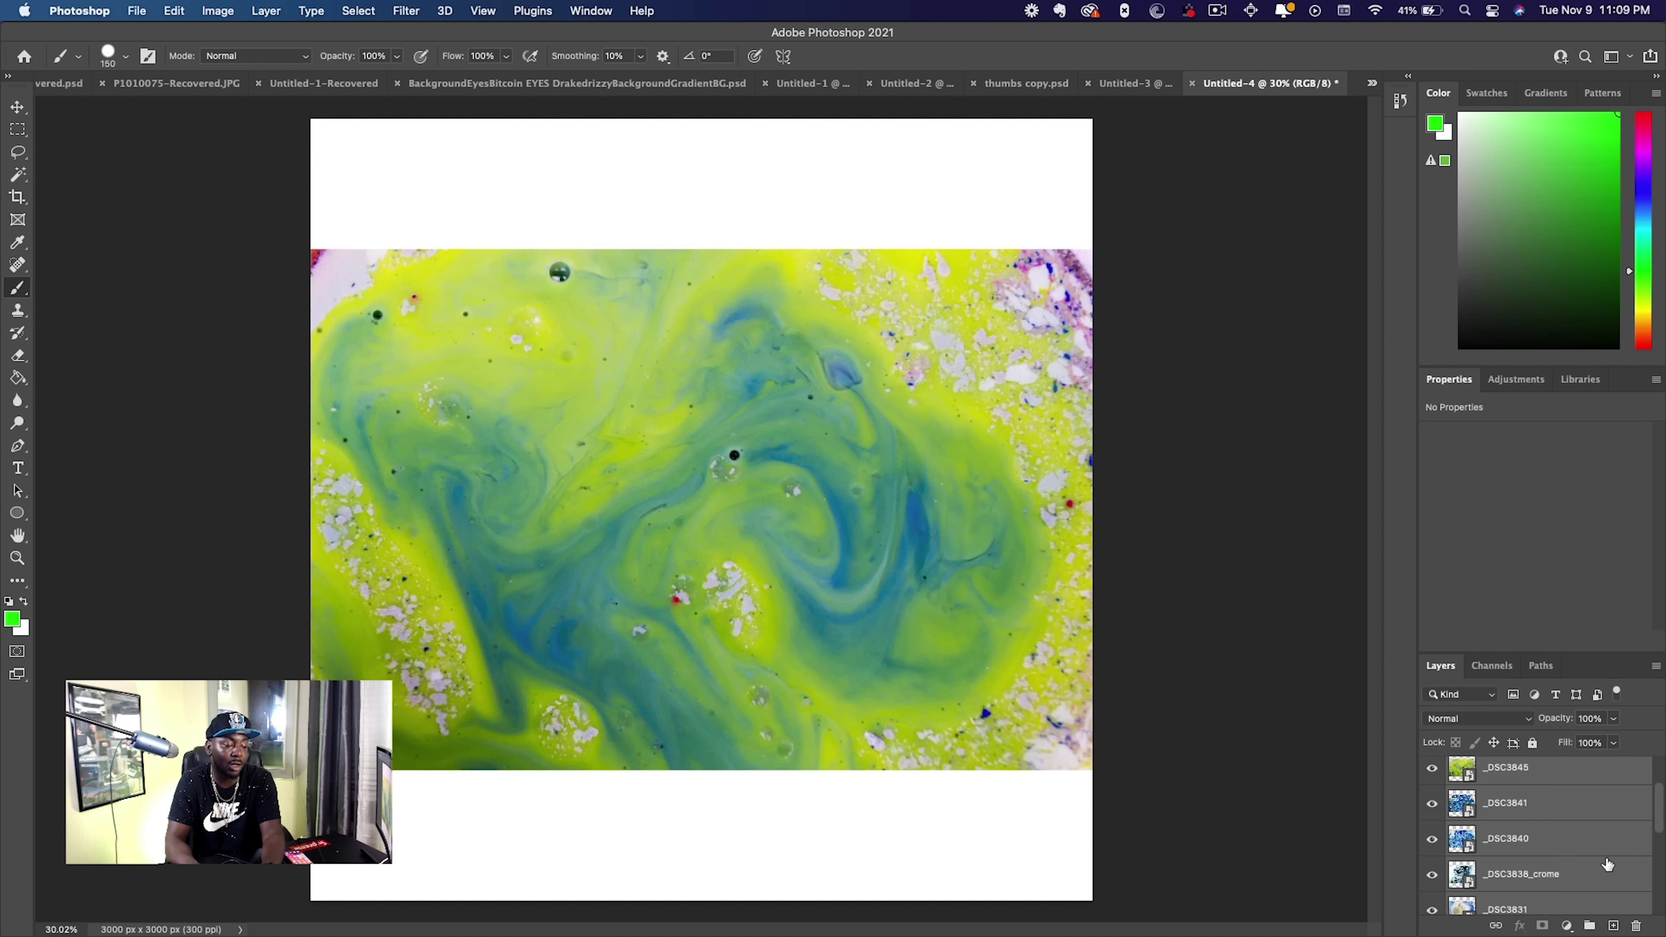
right_click(1586, 849)
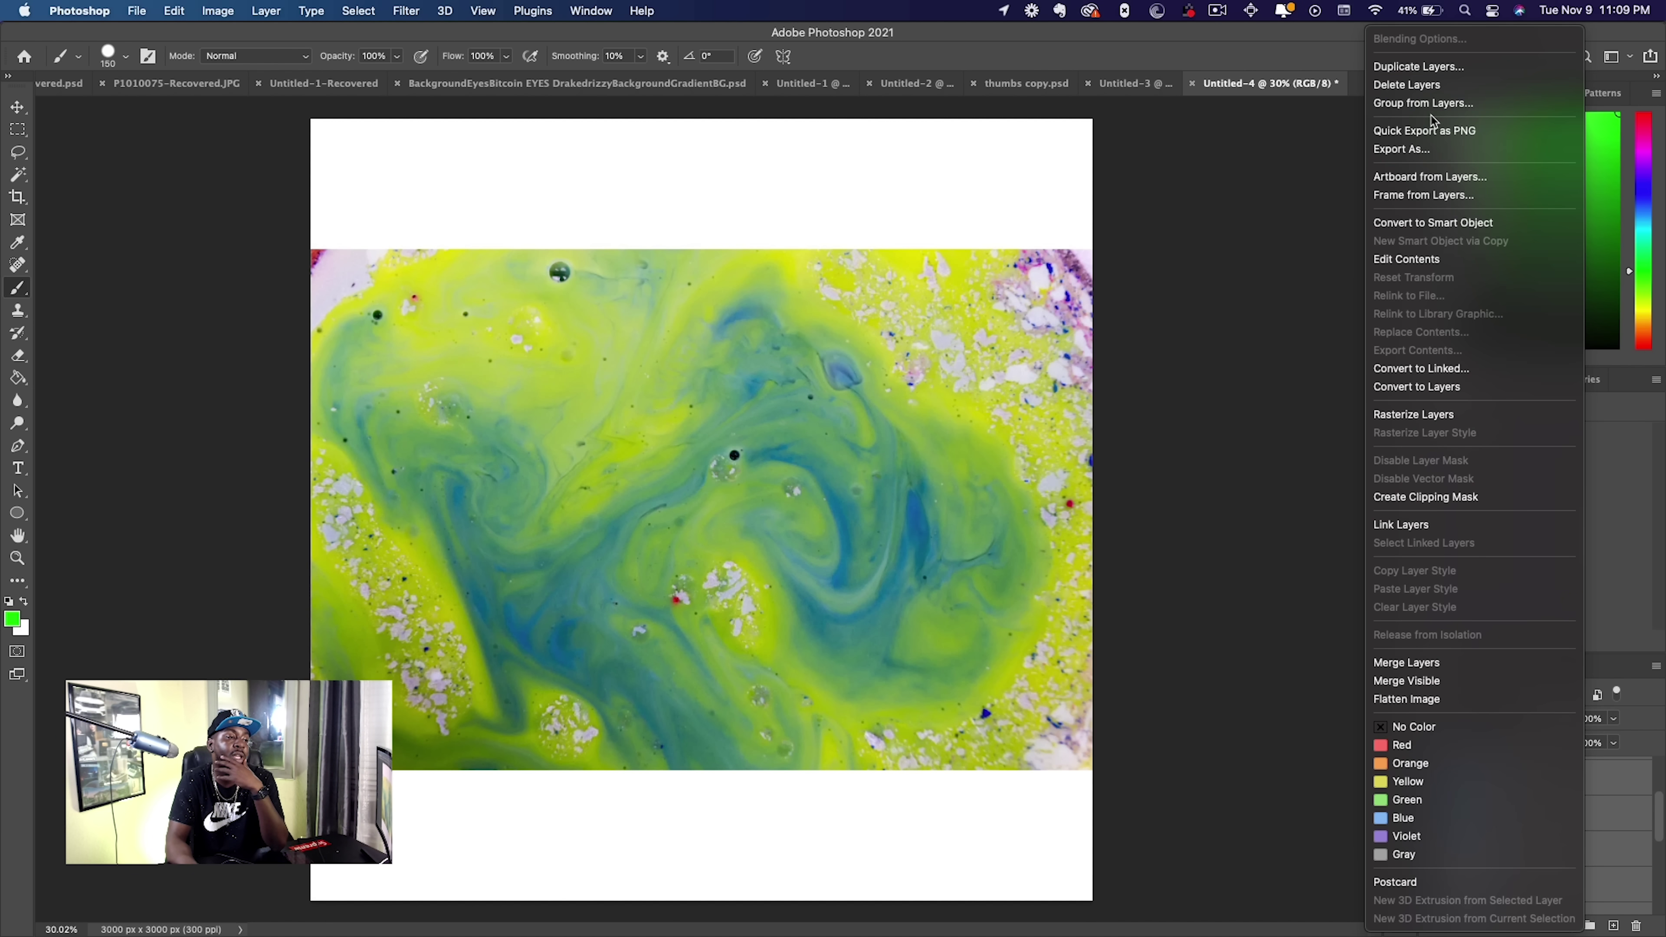
click(1443, 103)
text(Backgrounds)
key(Return)
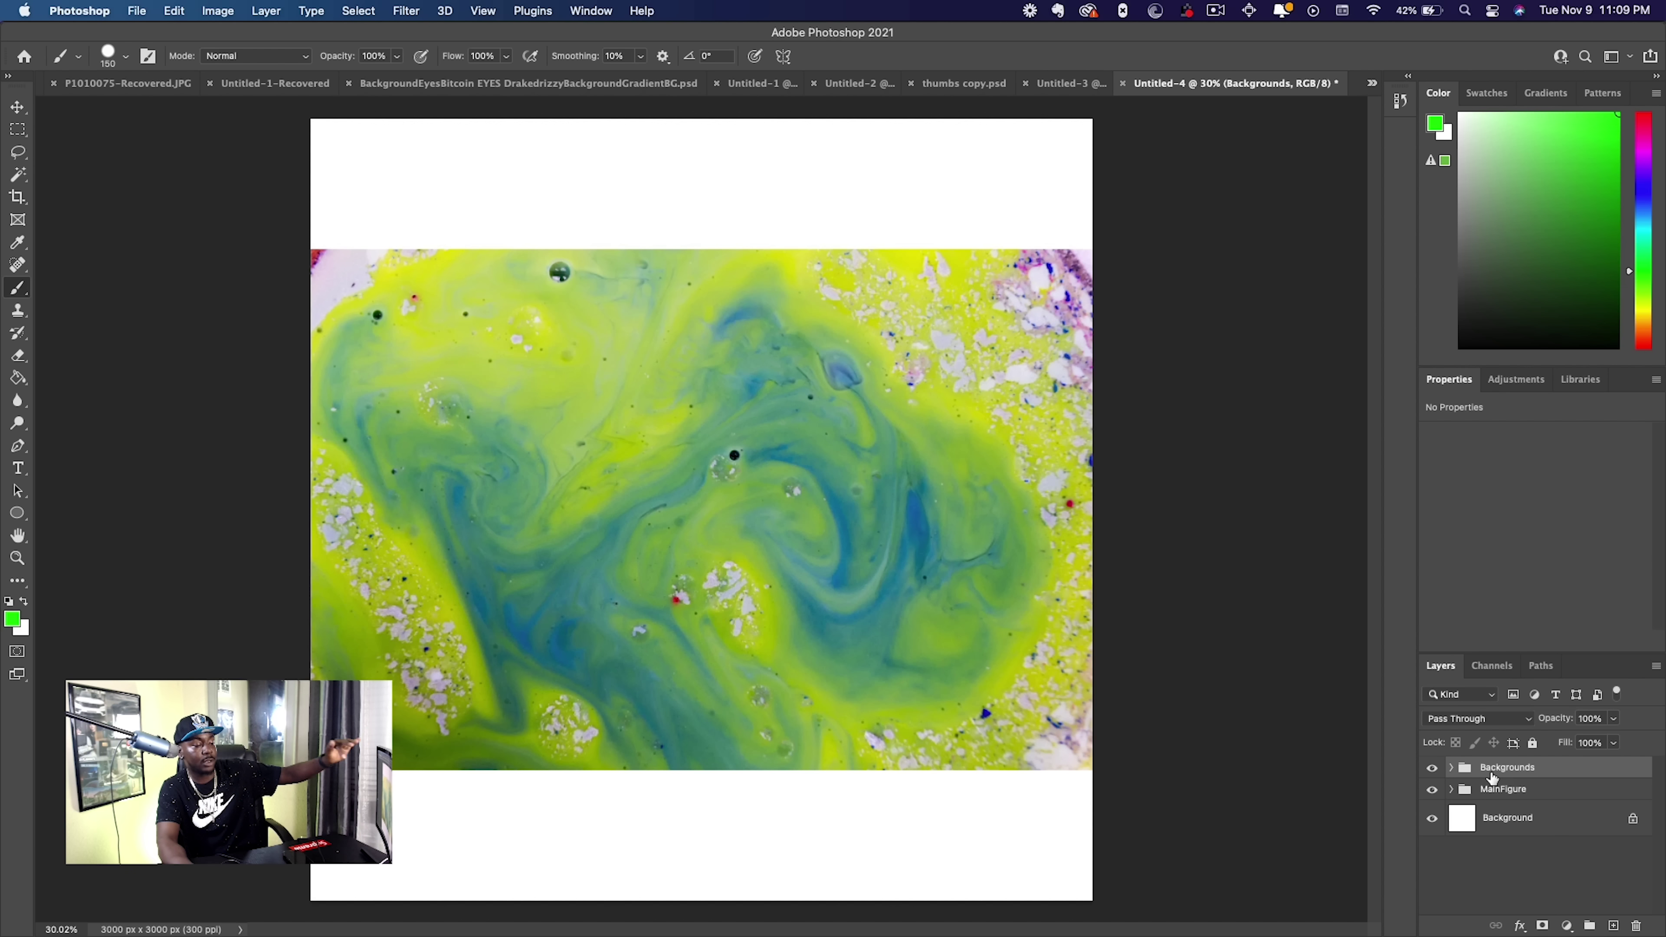
drag(1493, 786, 1494, 802)
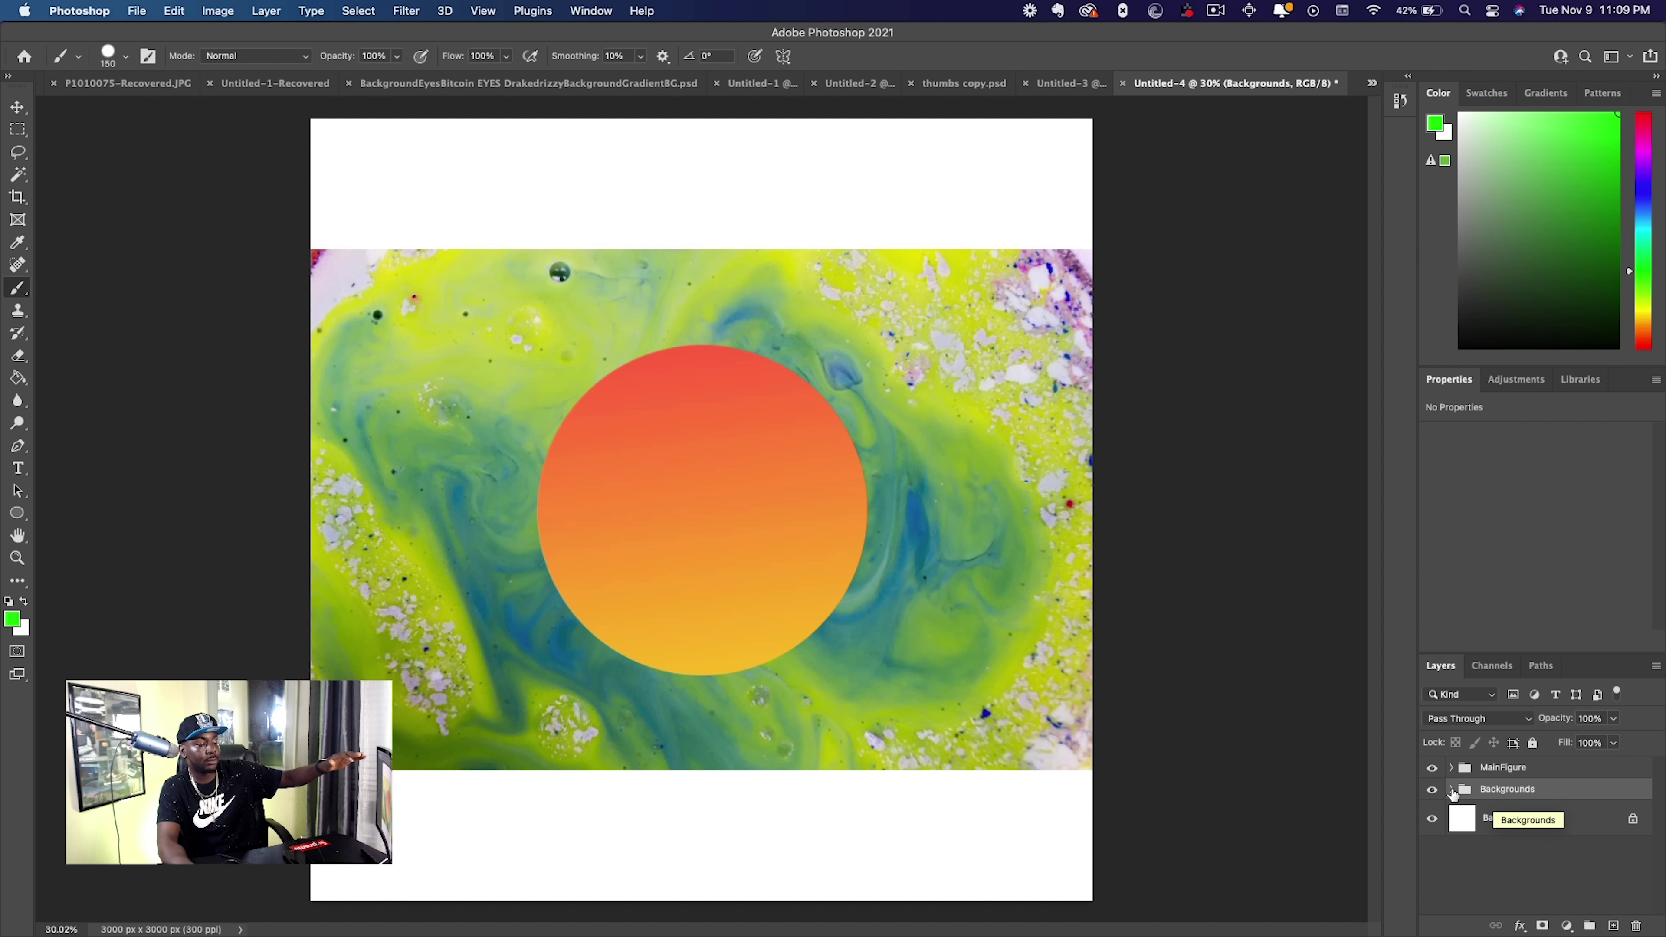
Scale all image layers in the Backgrounds group, _DSC3848 to _DSC3823, proportionally to fill the full canvas height.
click(1451, 791)
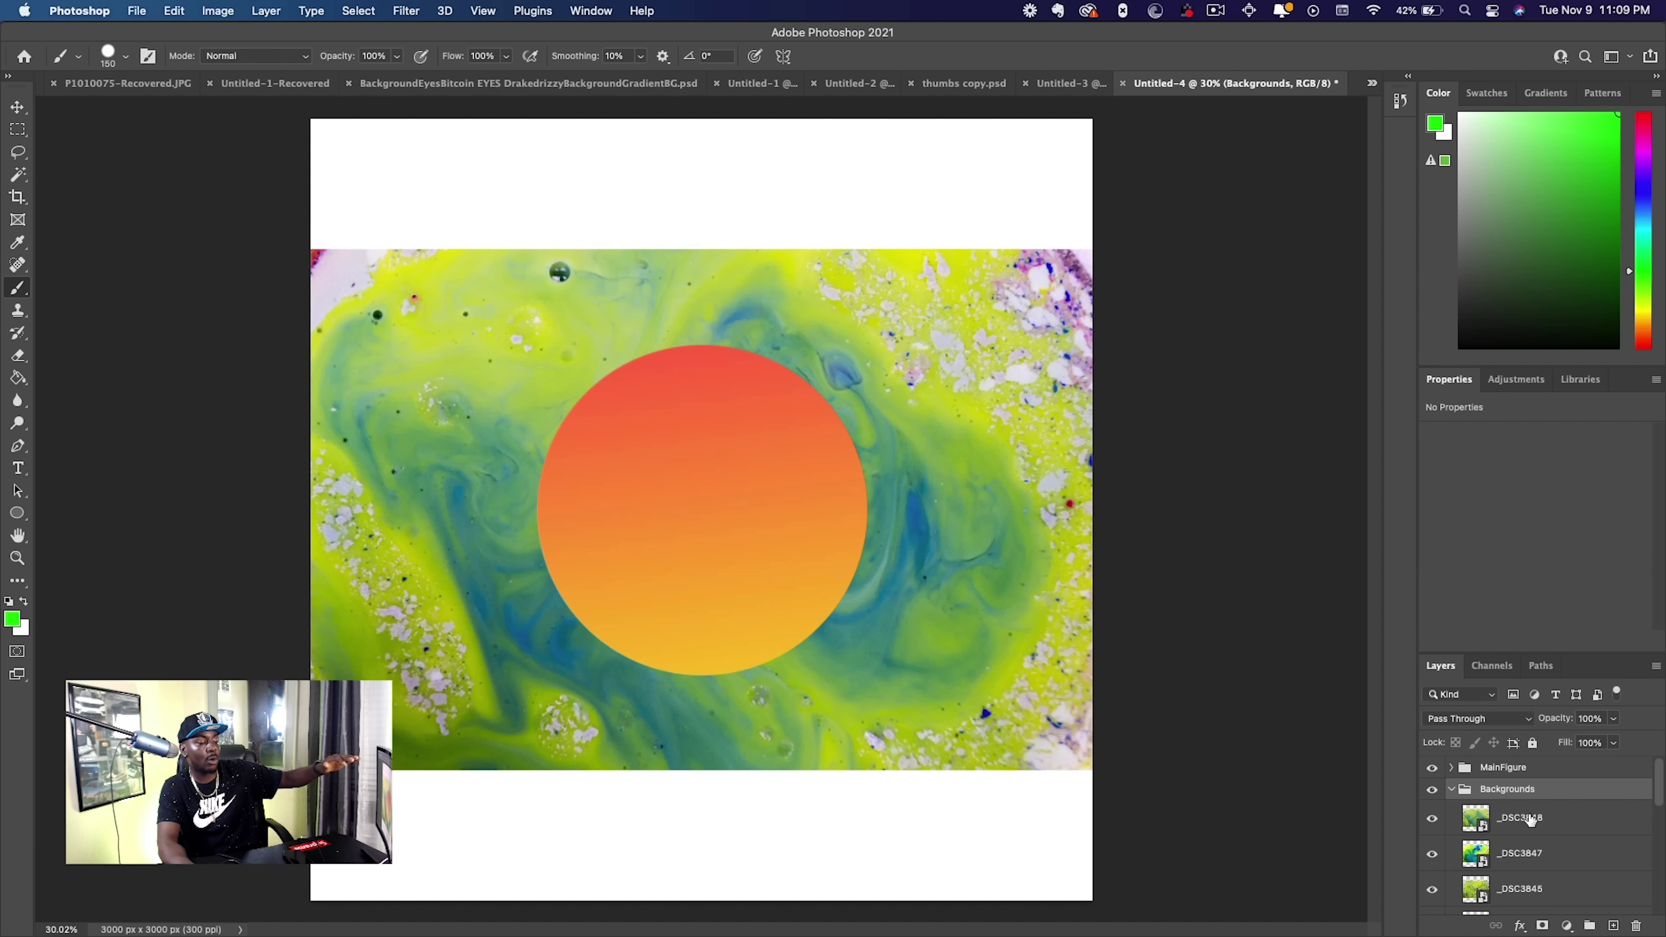
click(1547, 820)
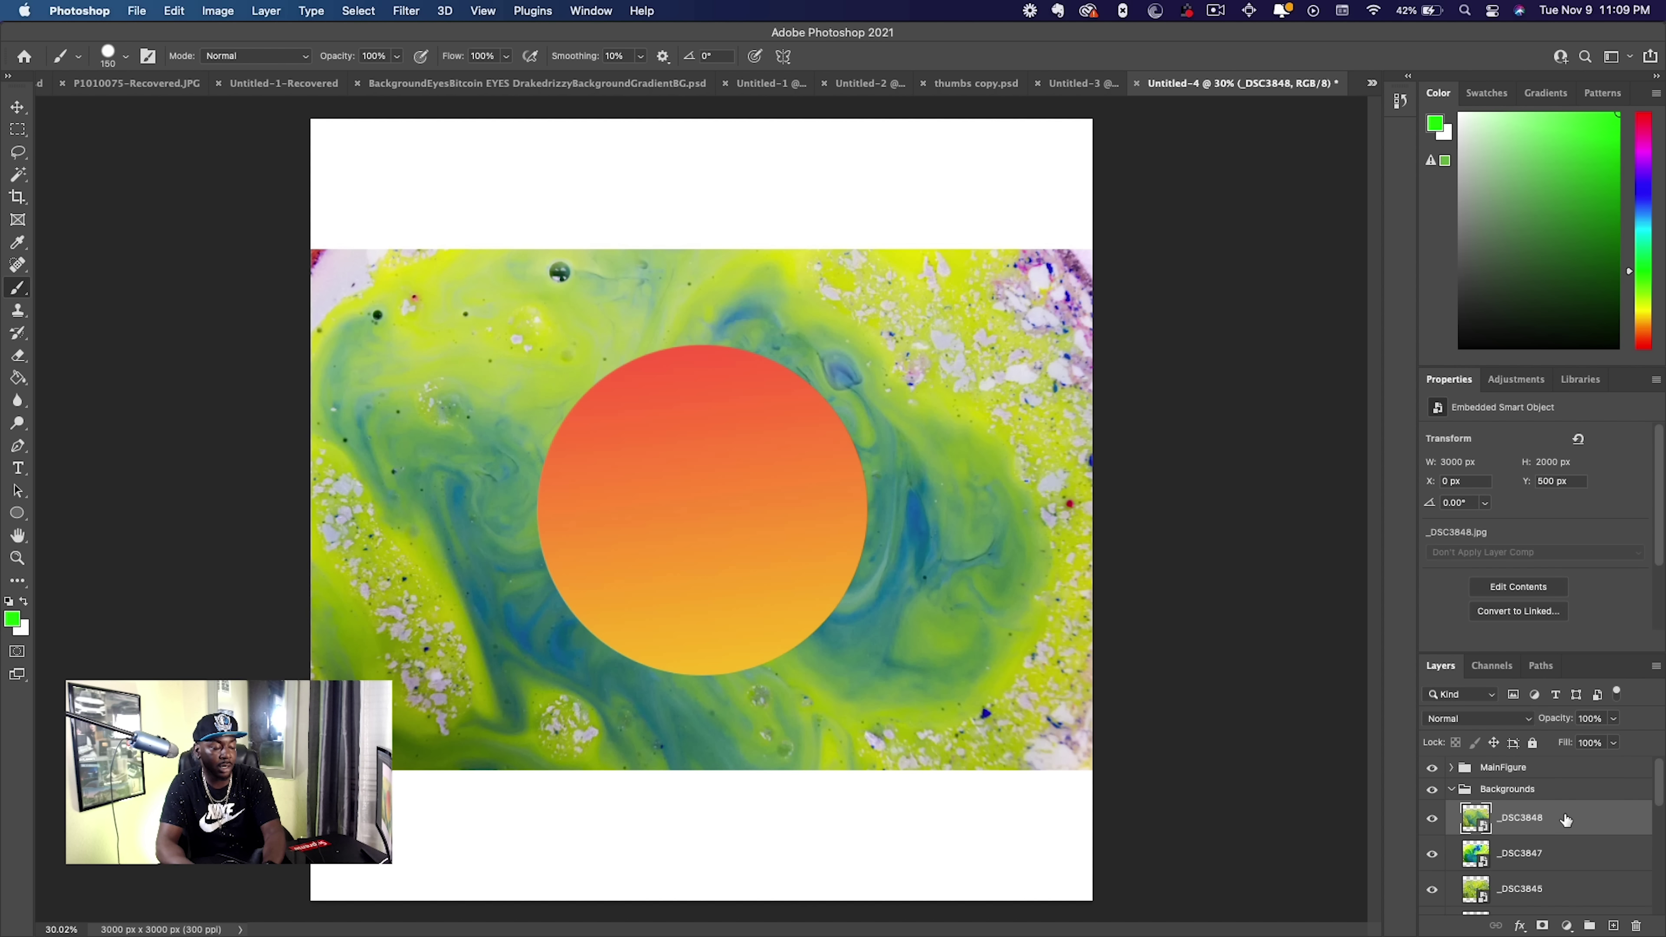
scroll(1597, 824, down, 5)
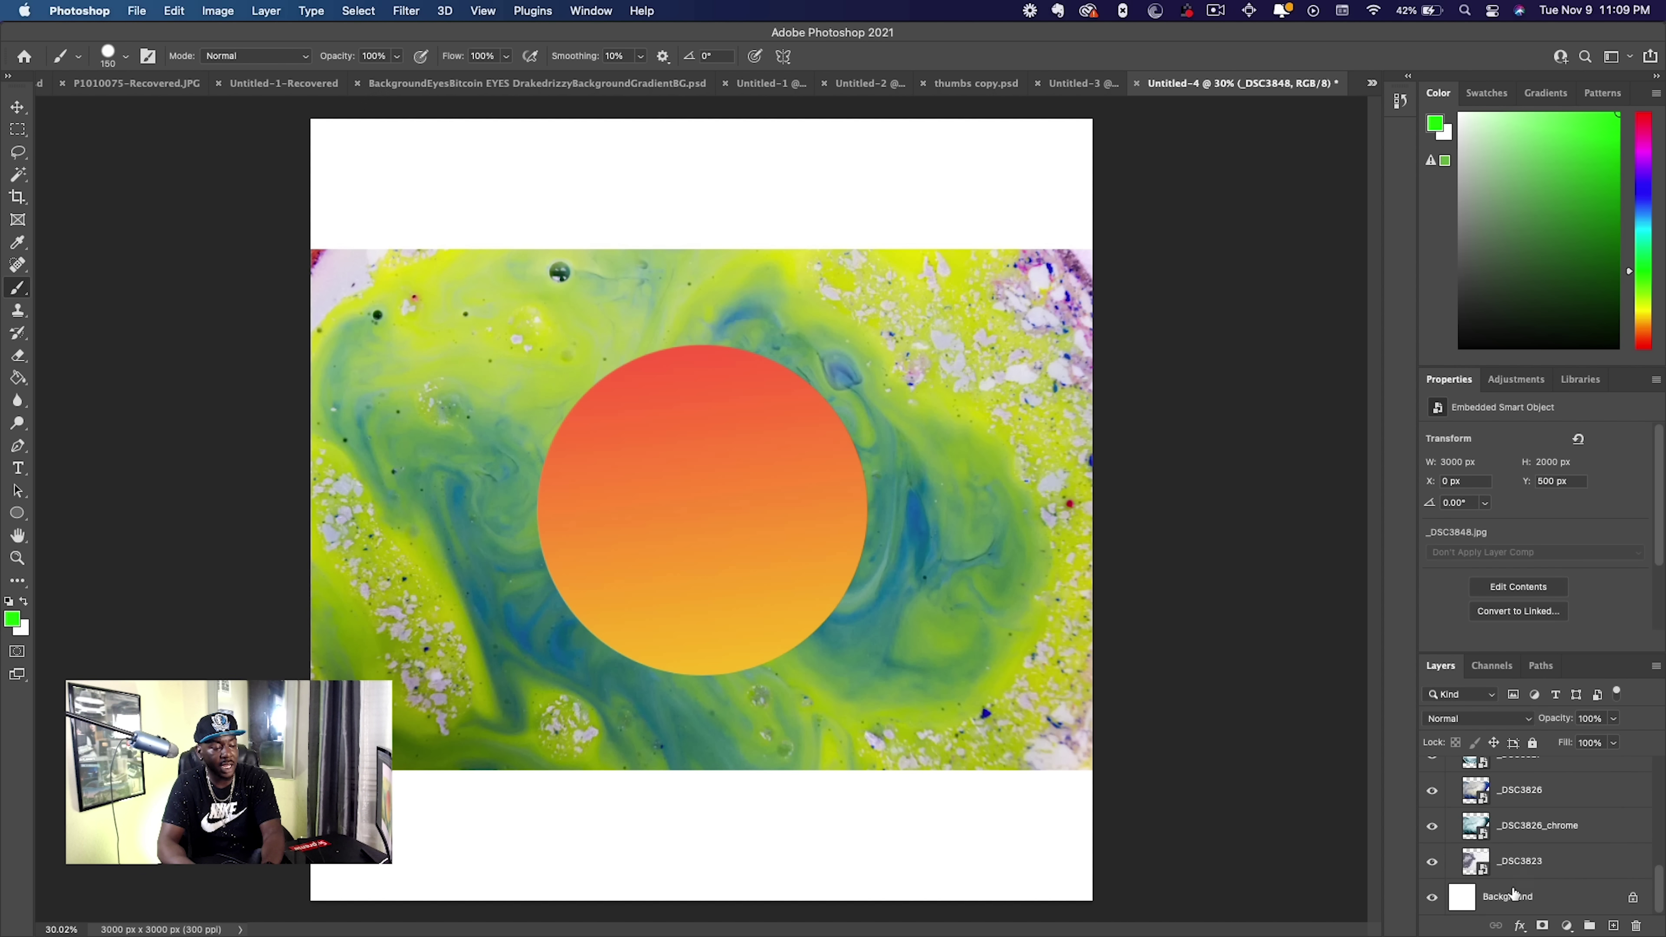
shift+click(1561, 860)
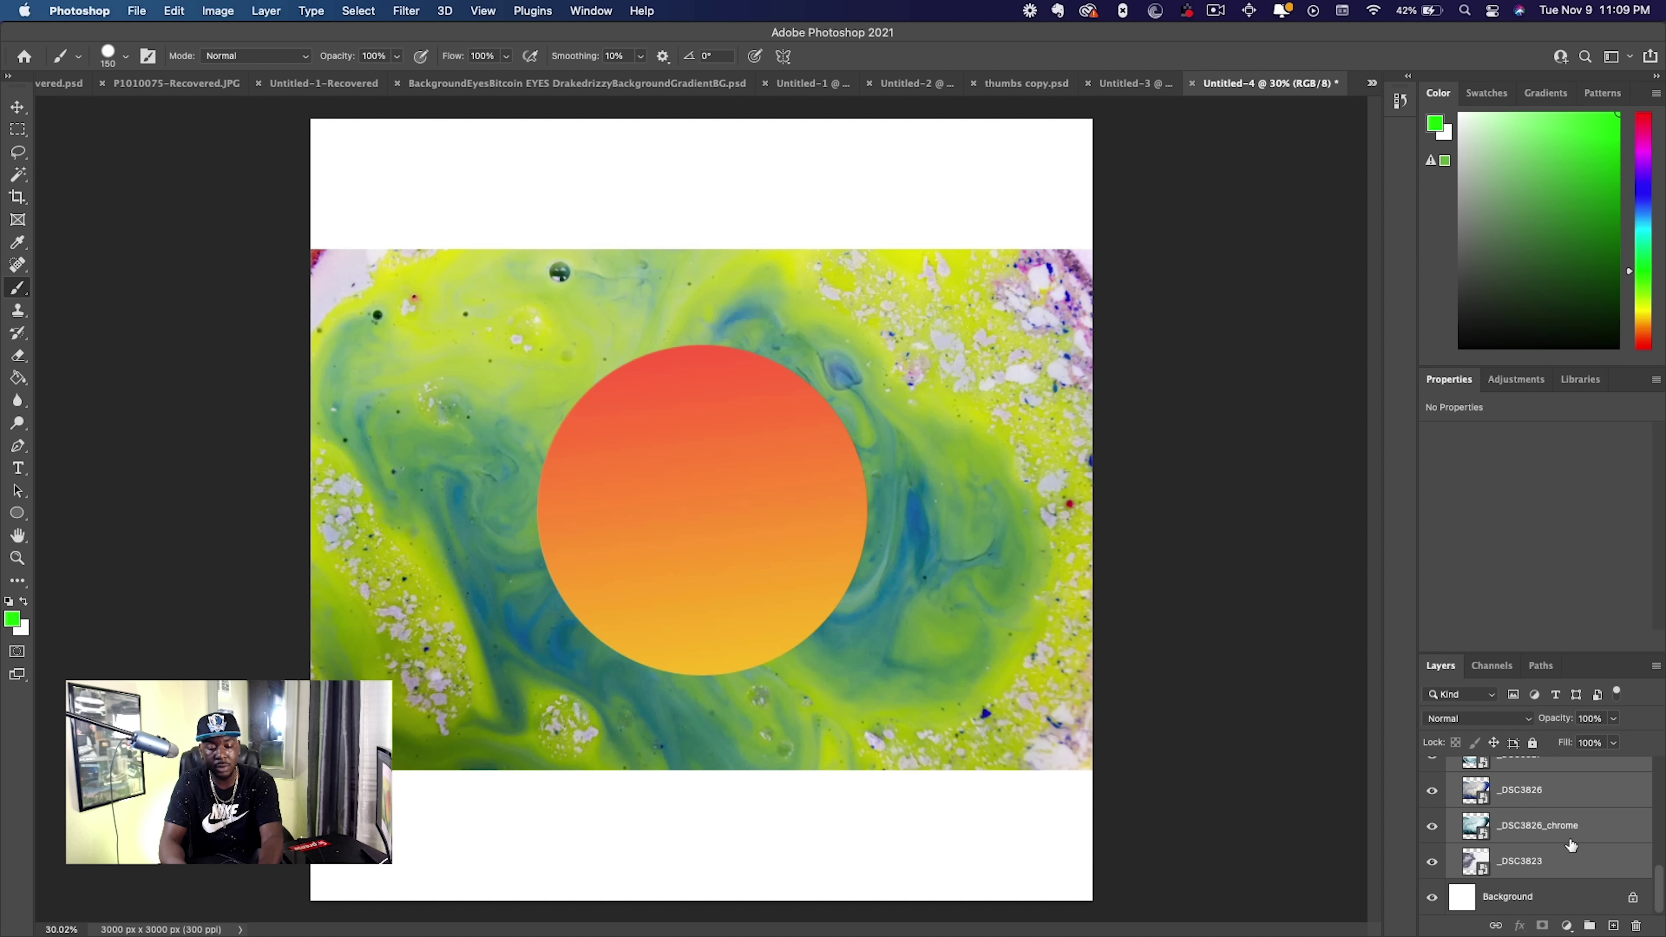
key(super+t)
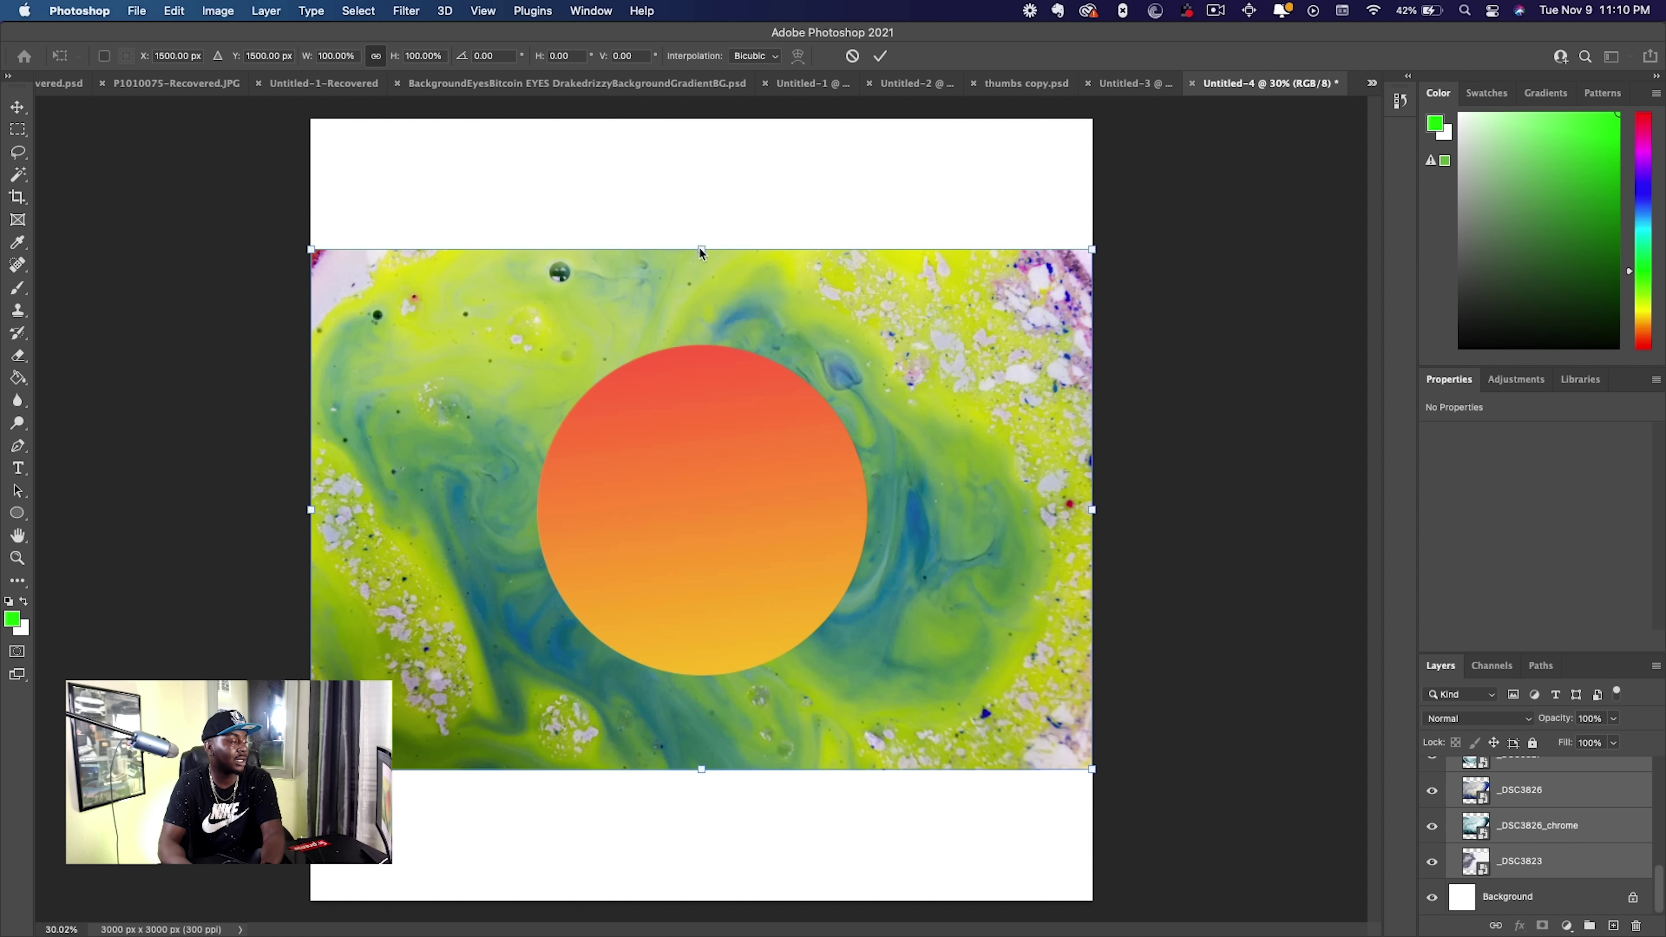
drag(698, 144, 702, 119)
drag(701, 770, 701, 900)
key(b)
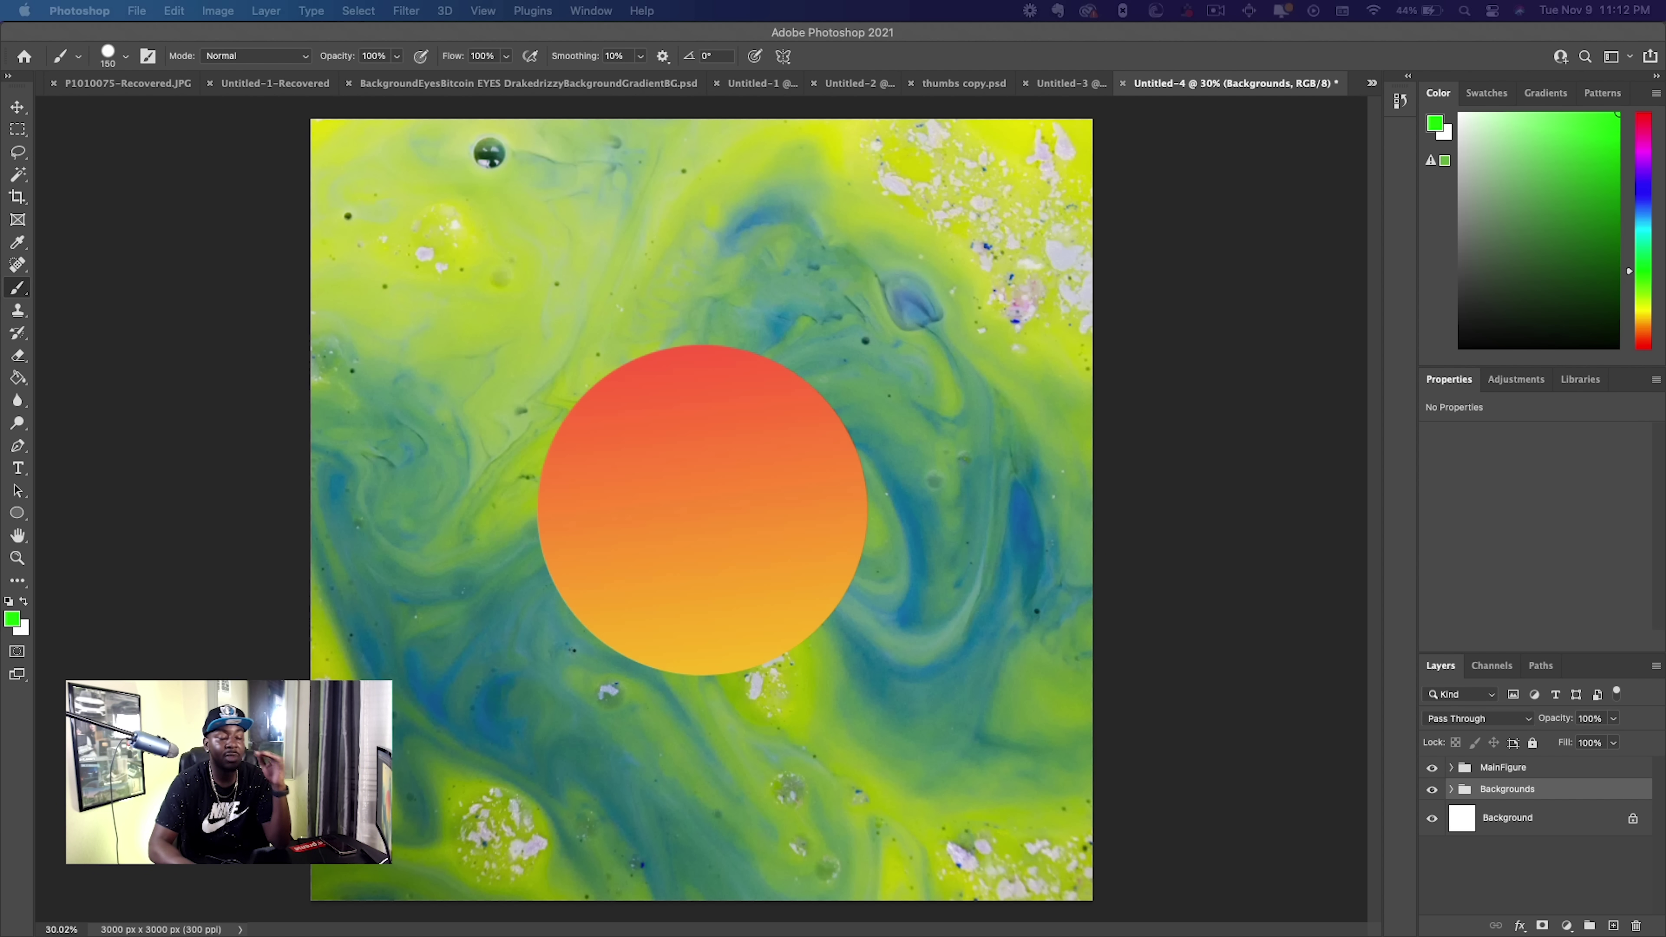
Switch to Finder and open 95421-OKE8FJ-808.ai from the eyes-expressions-drawings-set folder in Adobe Illustrator 2022.
key(super+Tab)
drag(706, 185, 1174, 484)
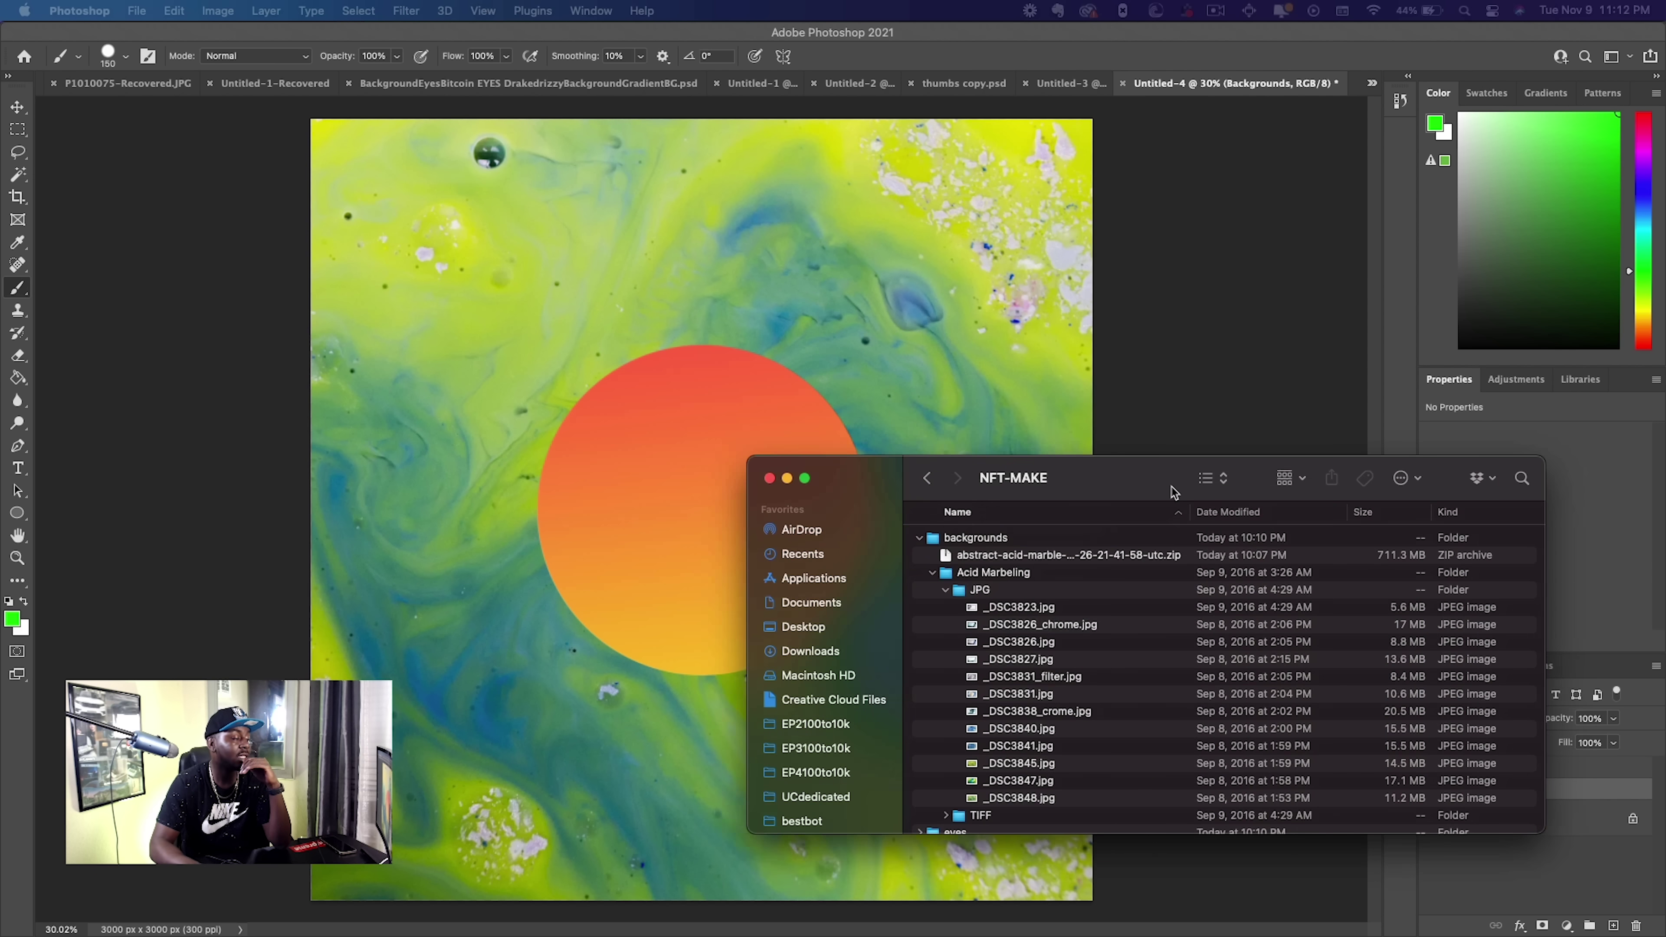
click(942, 570)
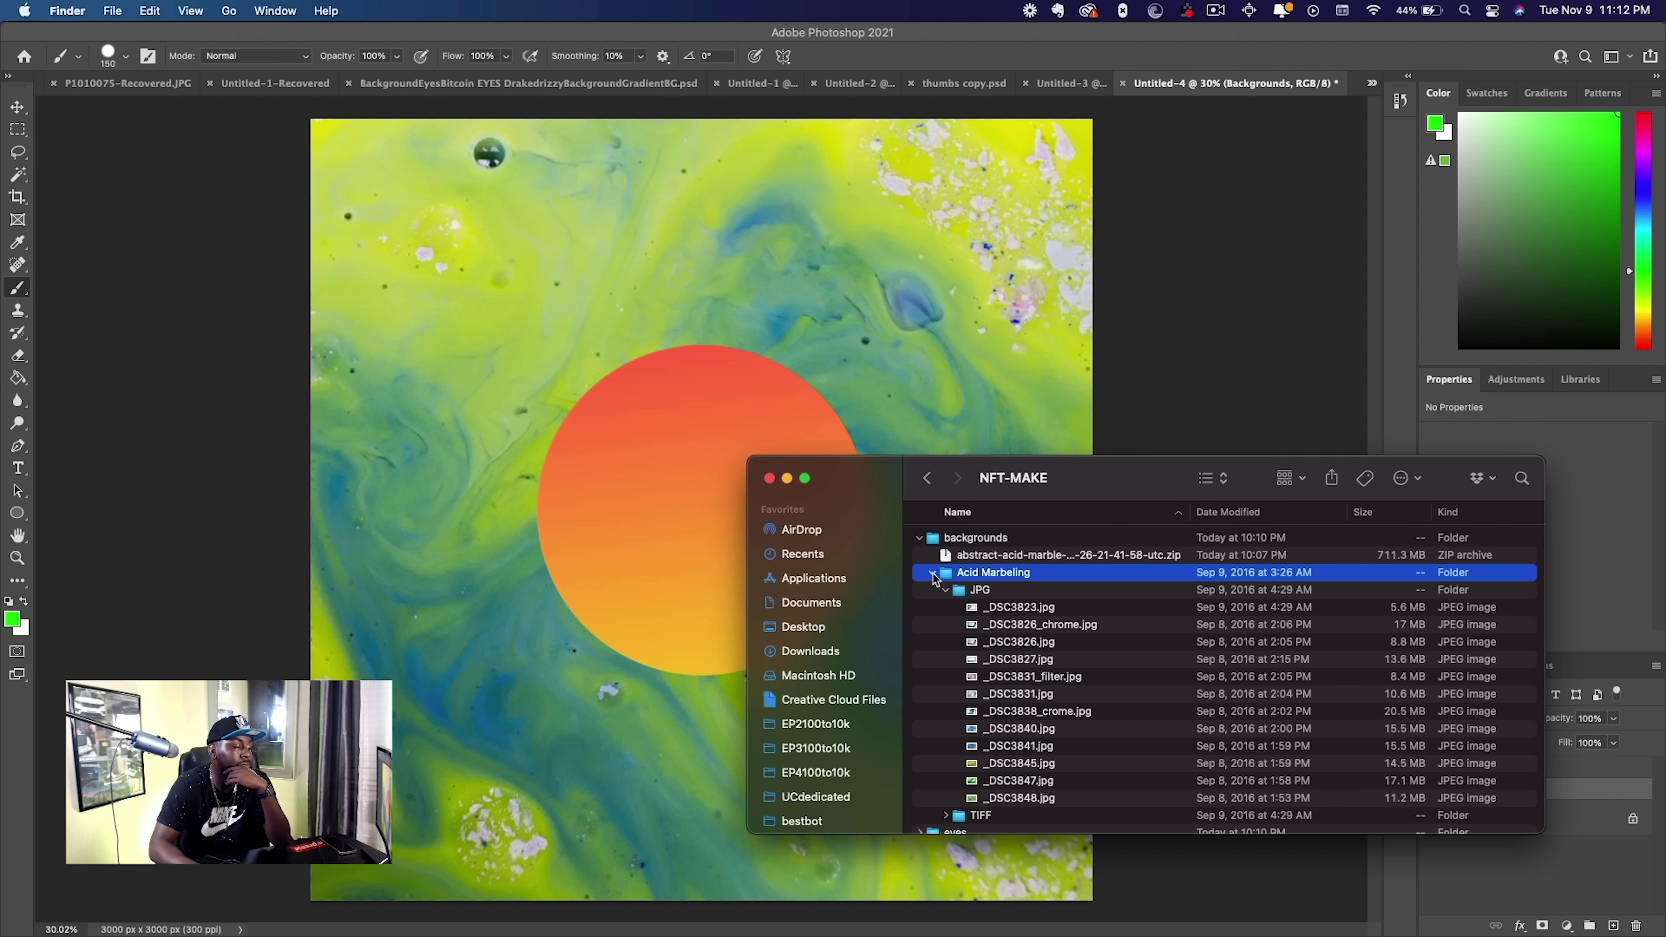
click(932, 573)
click(917, 540)
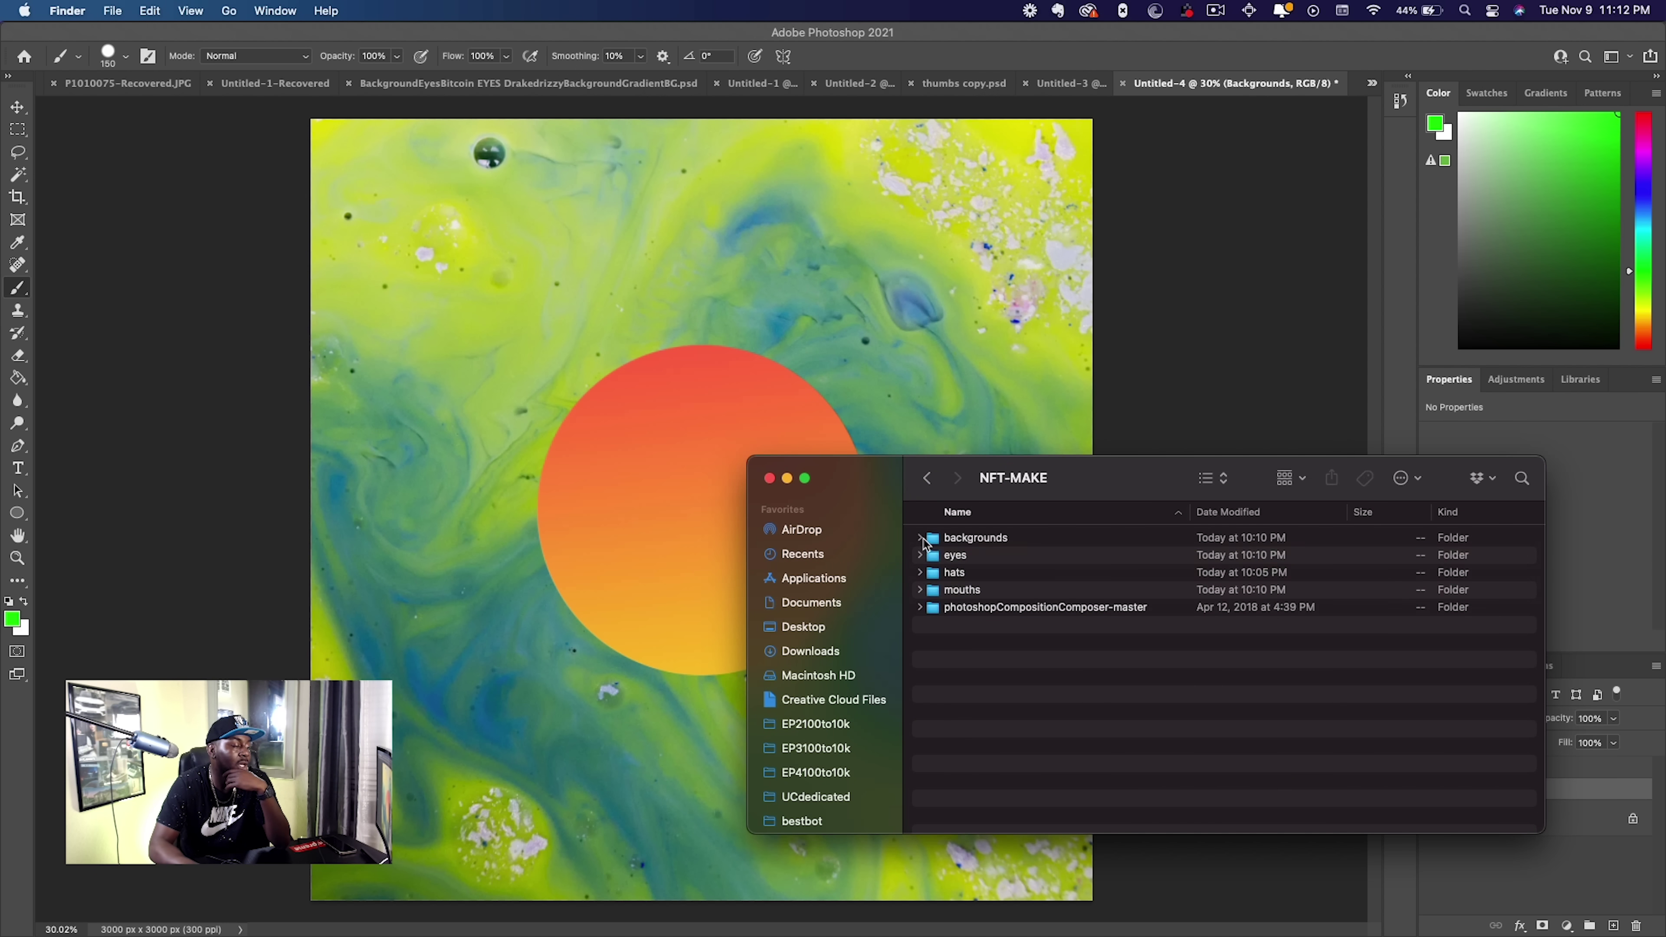
click(920, 555)
click(987, 694)
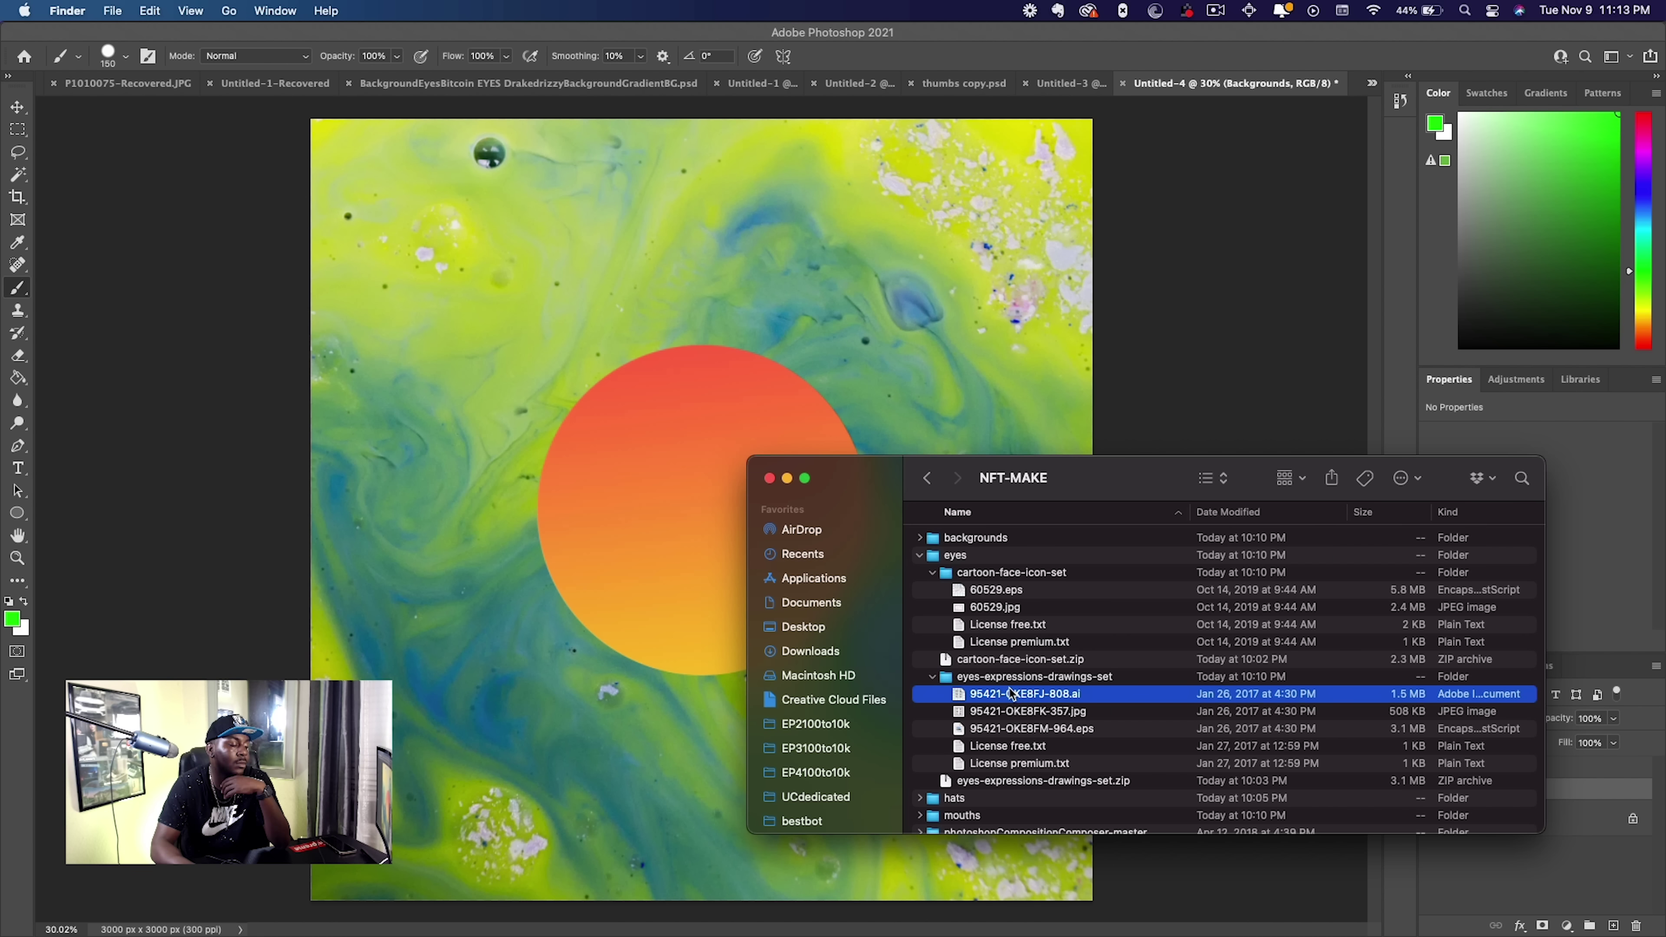
right_click(996, 699)
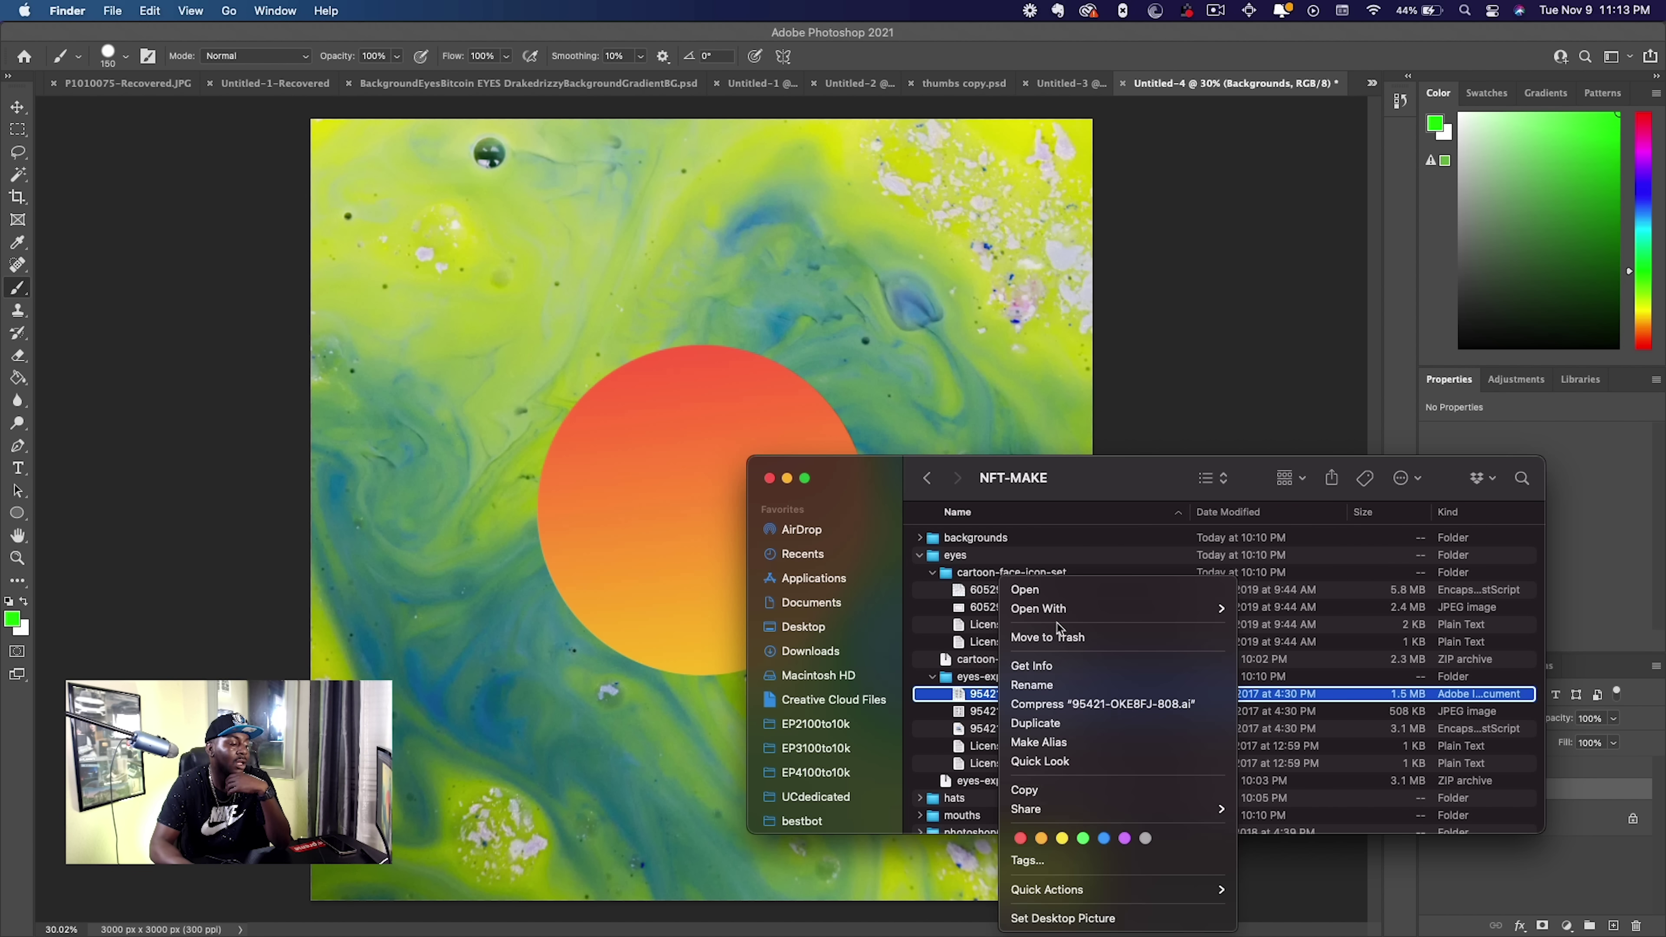
mouse_move(1194, 609)
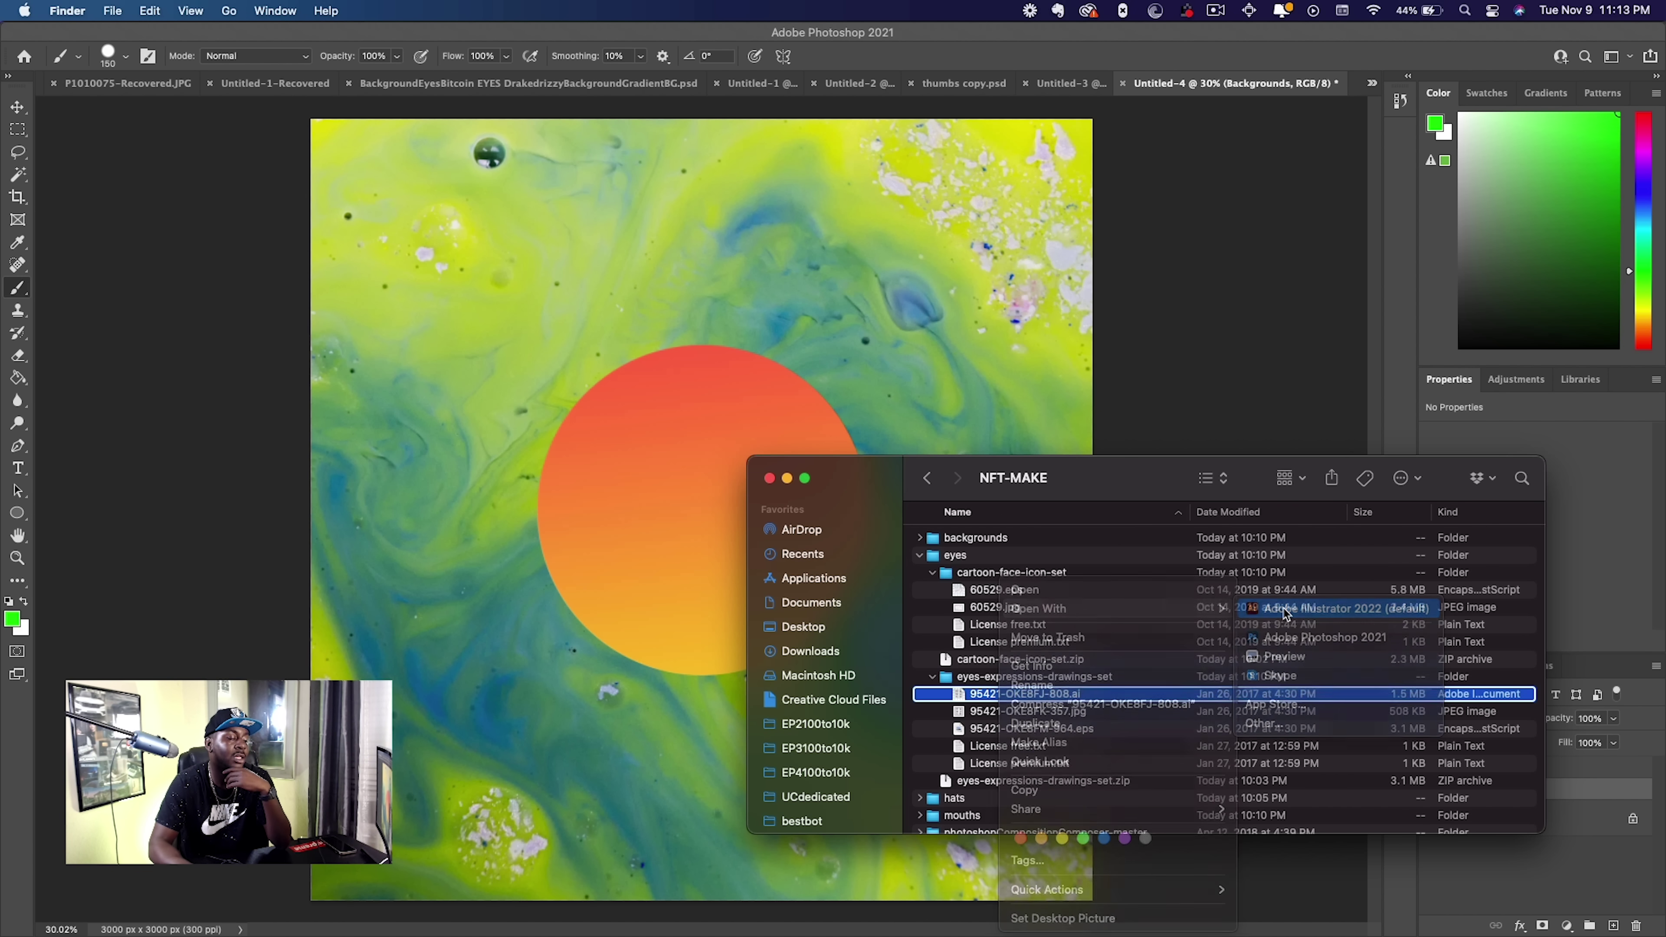
click(1284, 610)
Ungroup the artwork holding all six cartoon eye drawings and deselect it.
click(1074, 679)
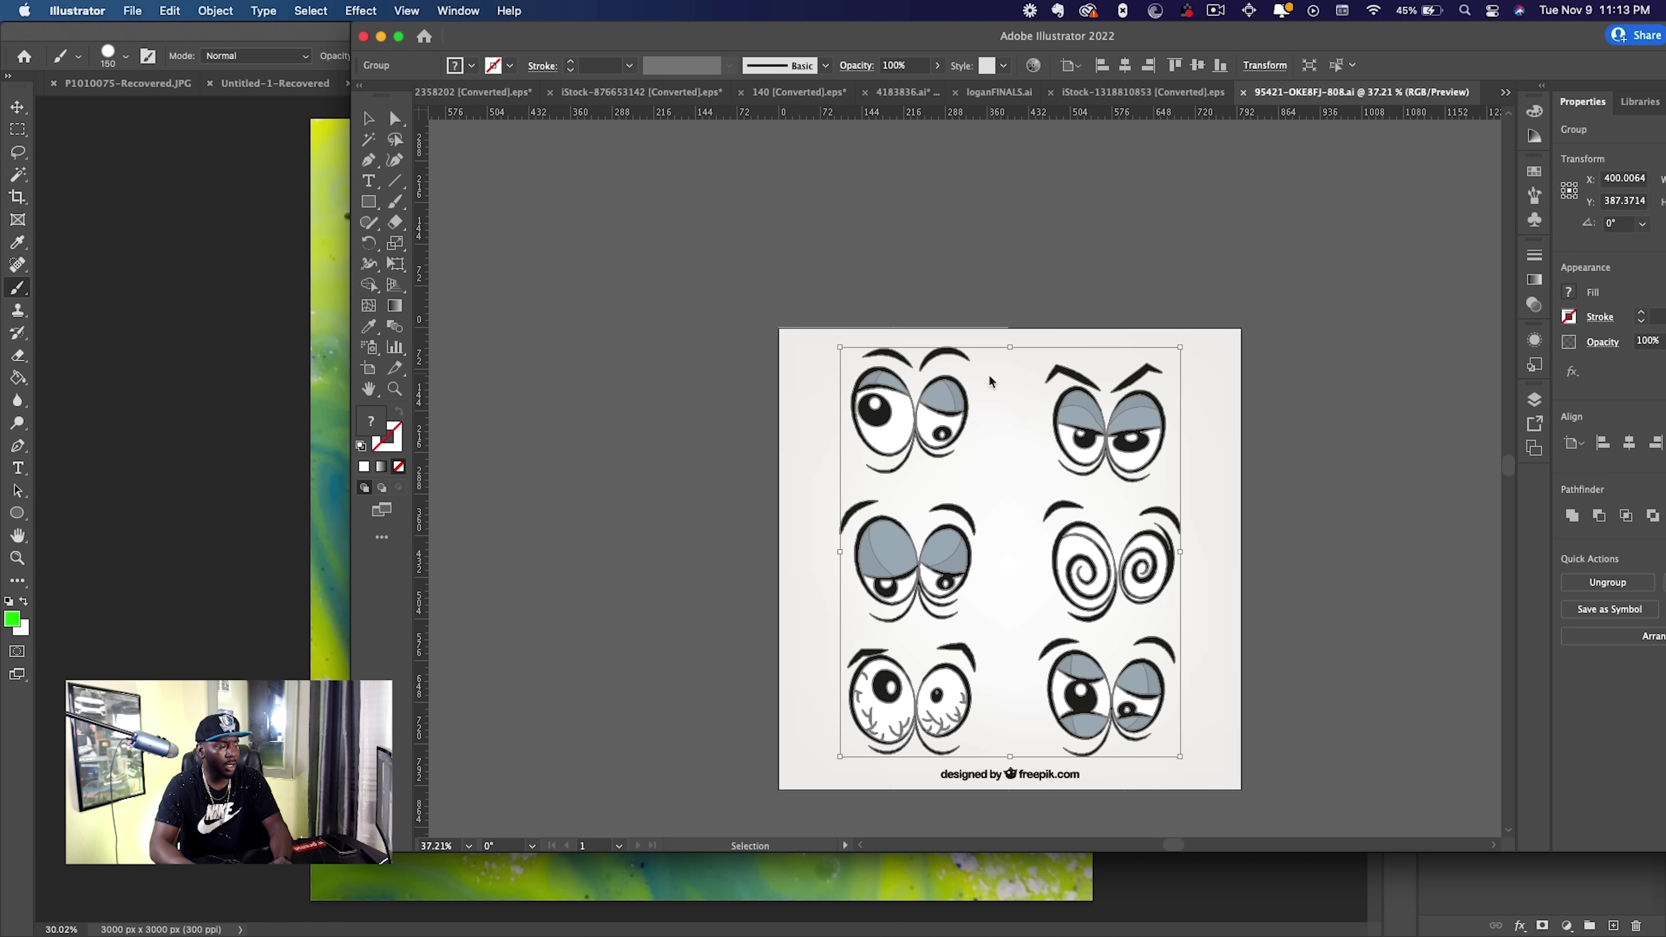
right_click(1081, 419)
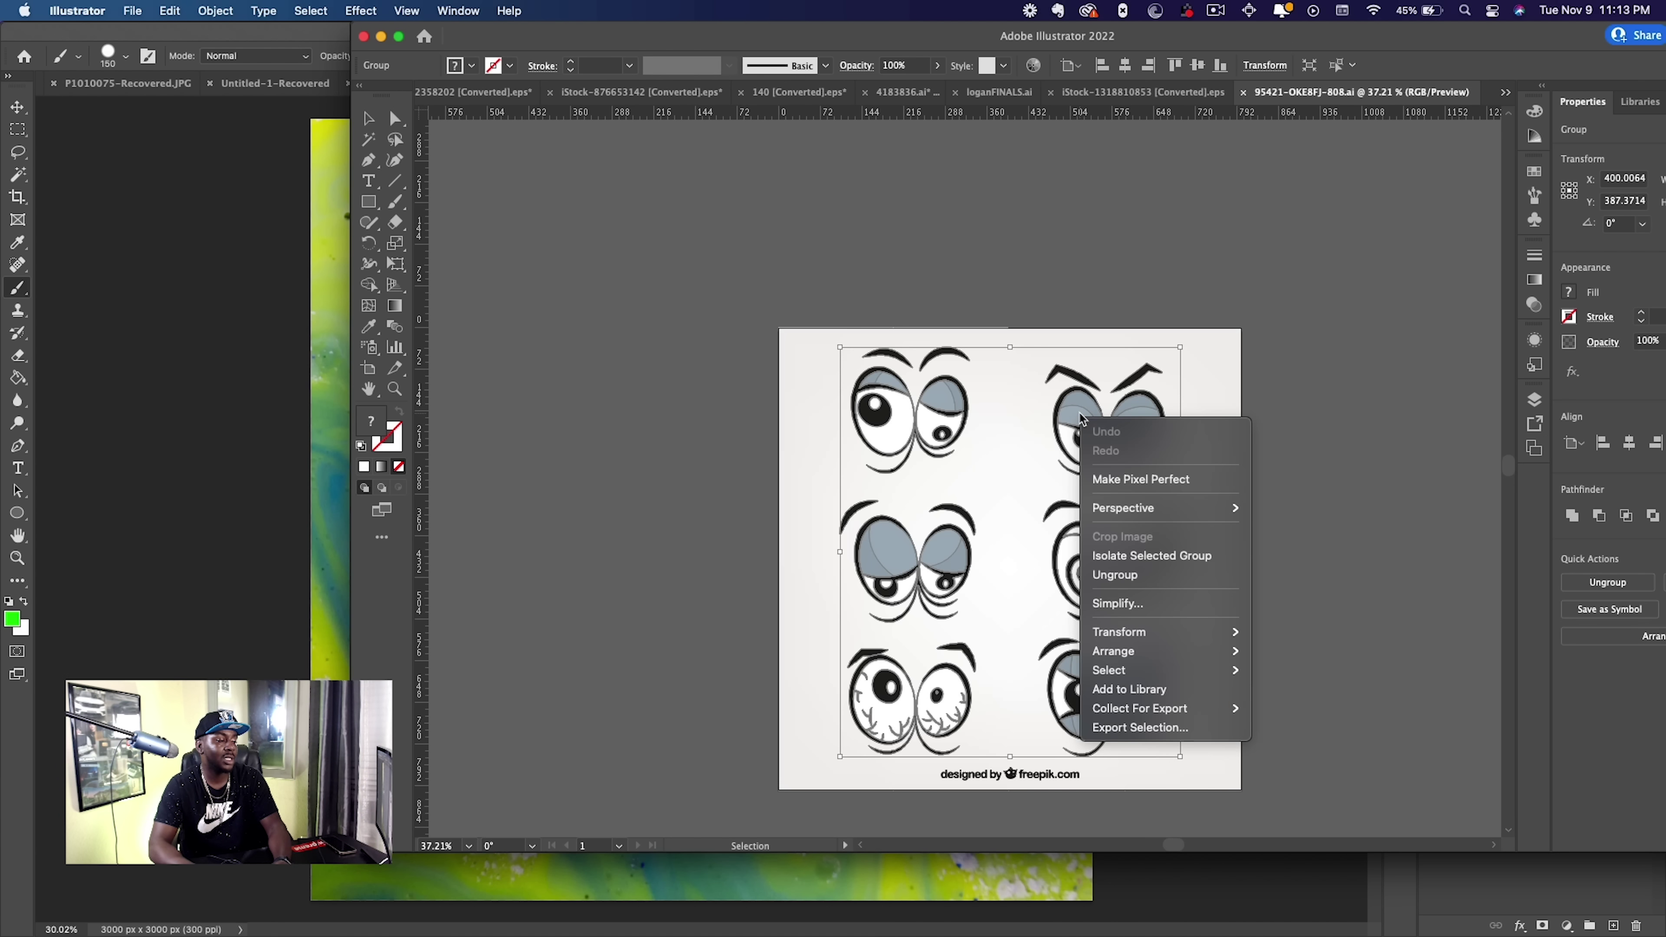
click(1115, 575)
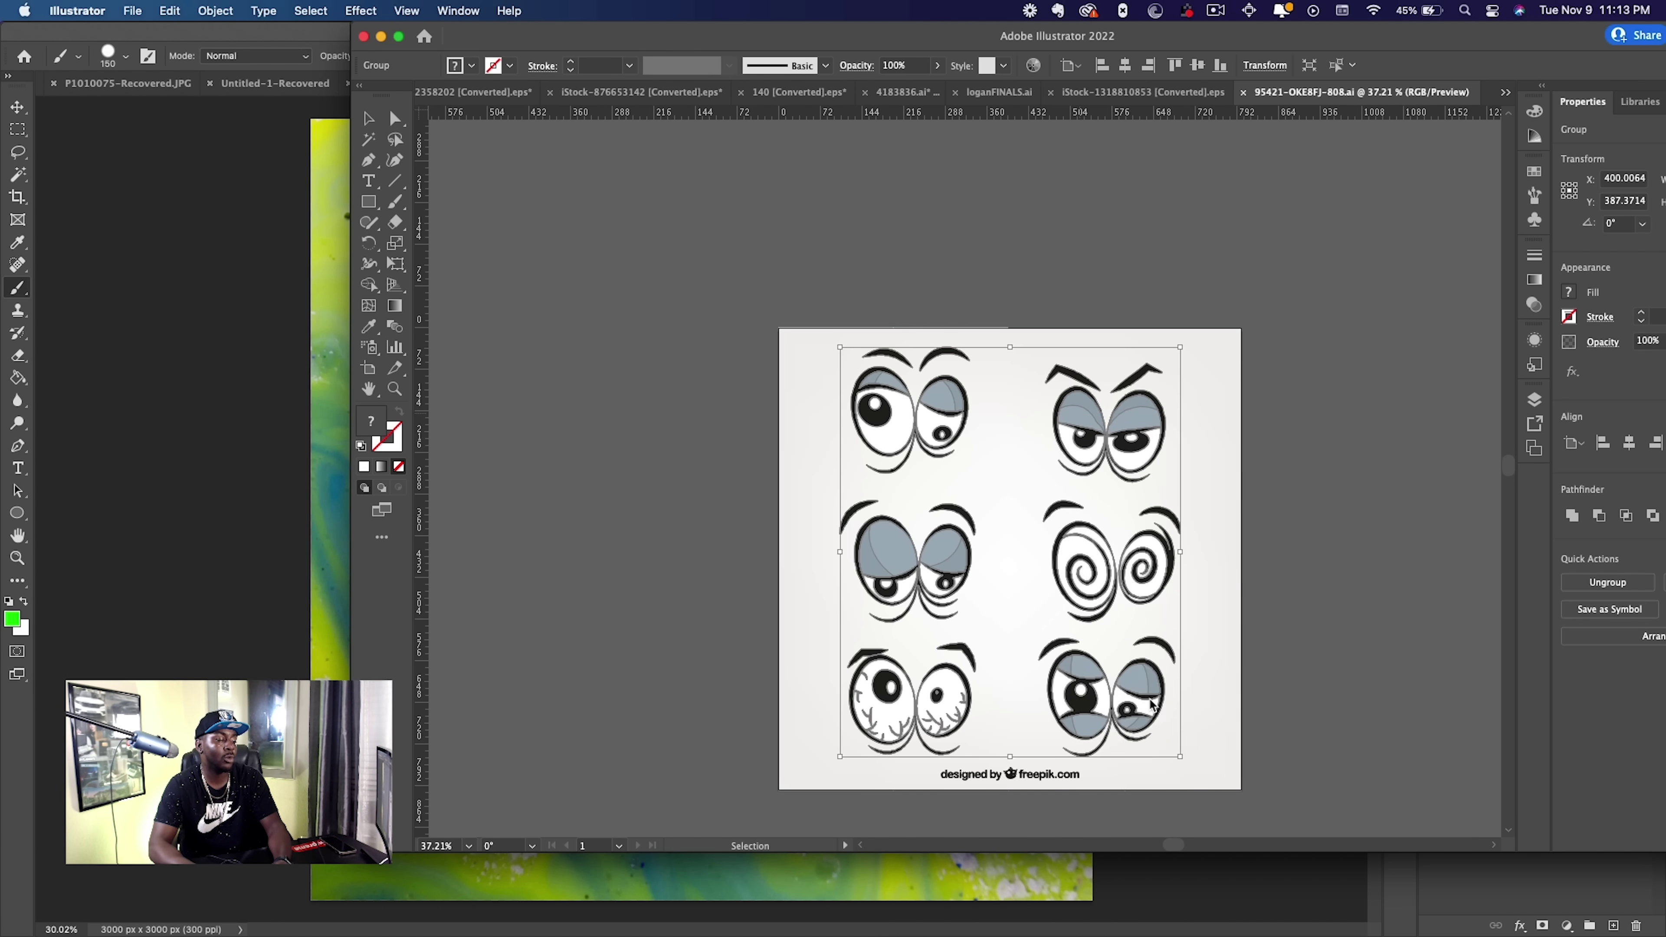
click(1139, 793)
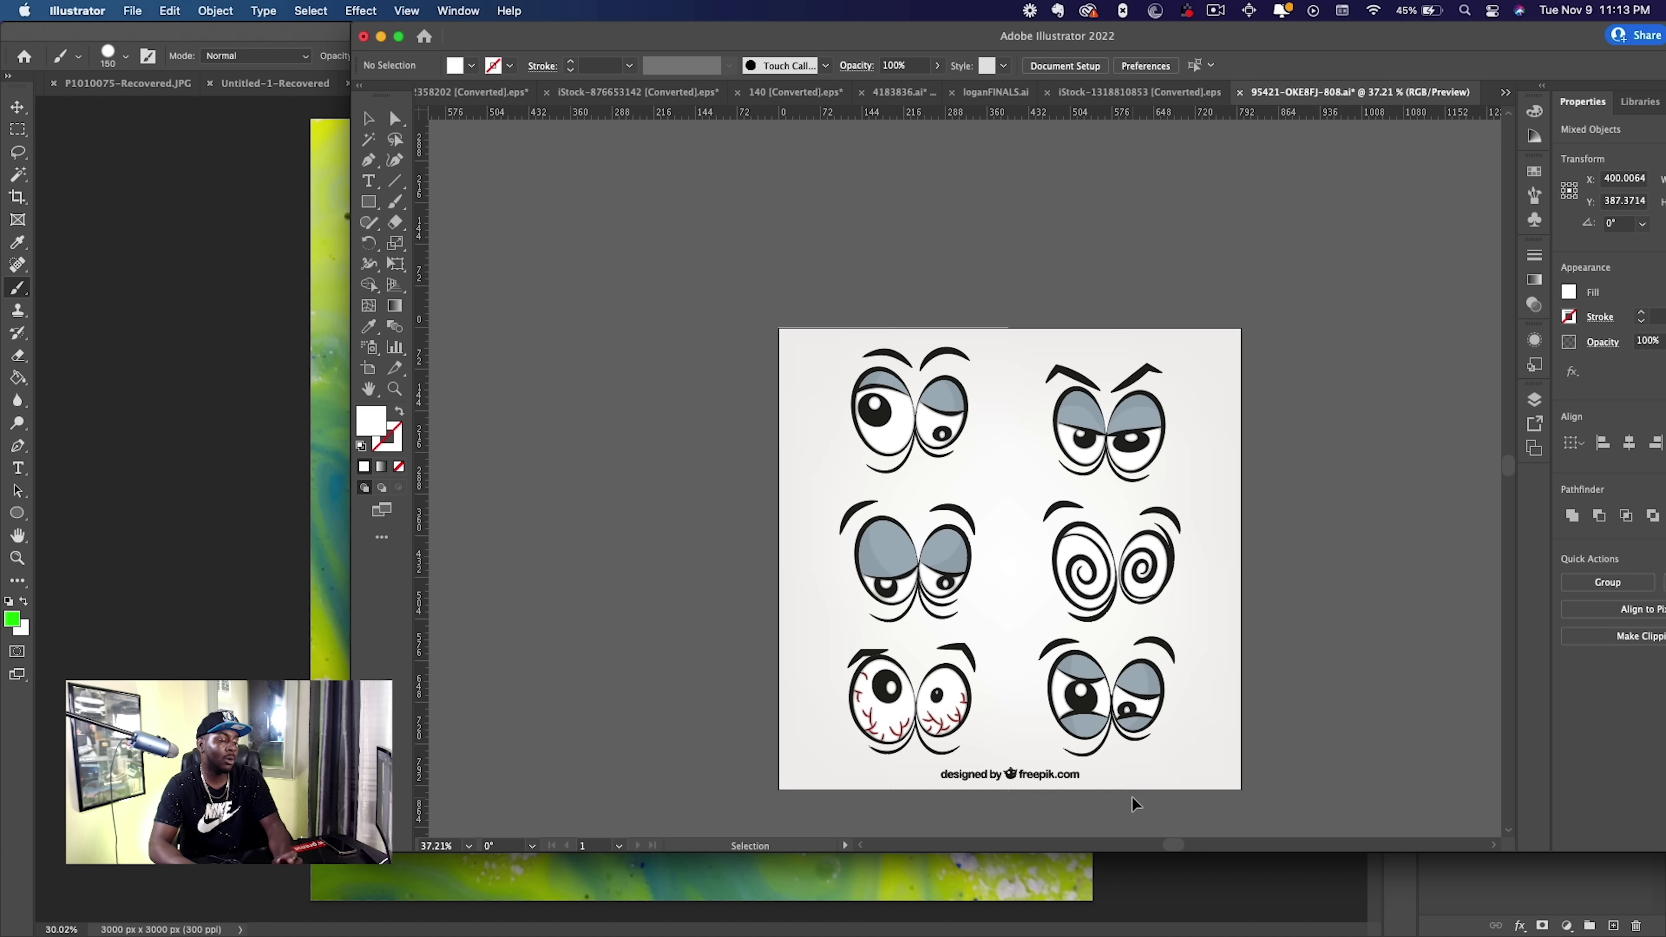
Ungroup the upper row of eye drawings and select only the upper-left pair of eyes.
click(1119, 453)
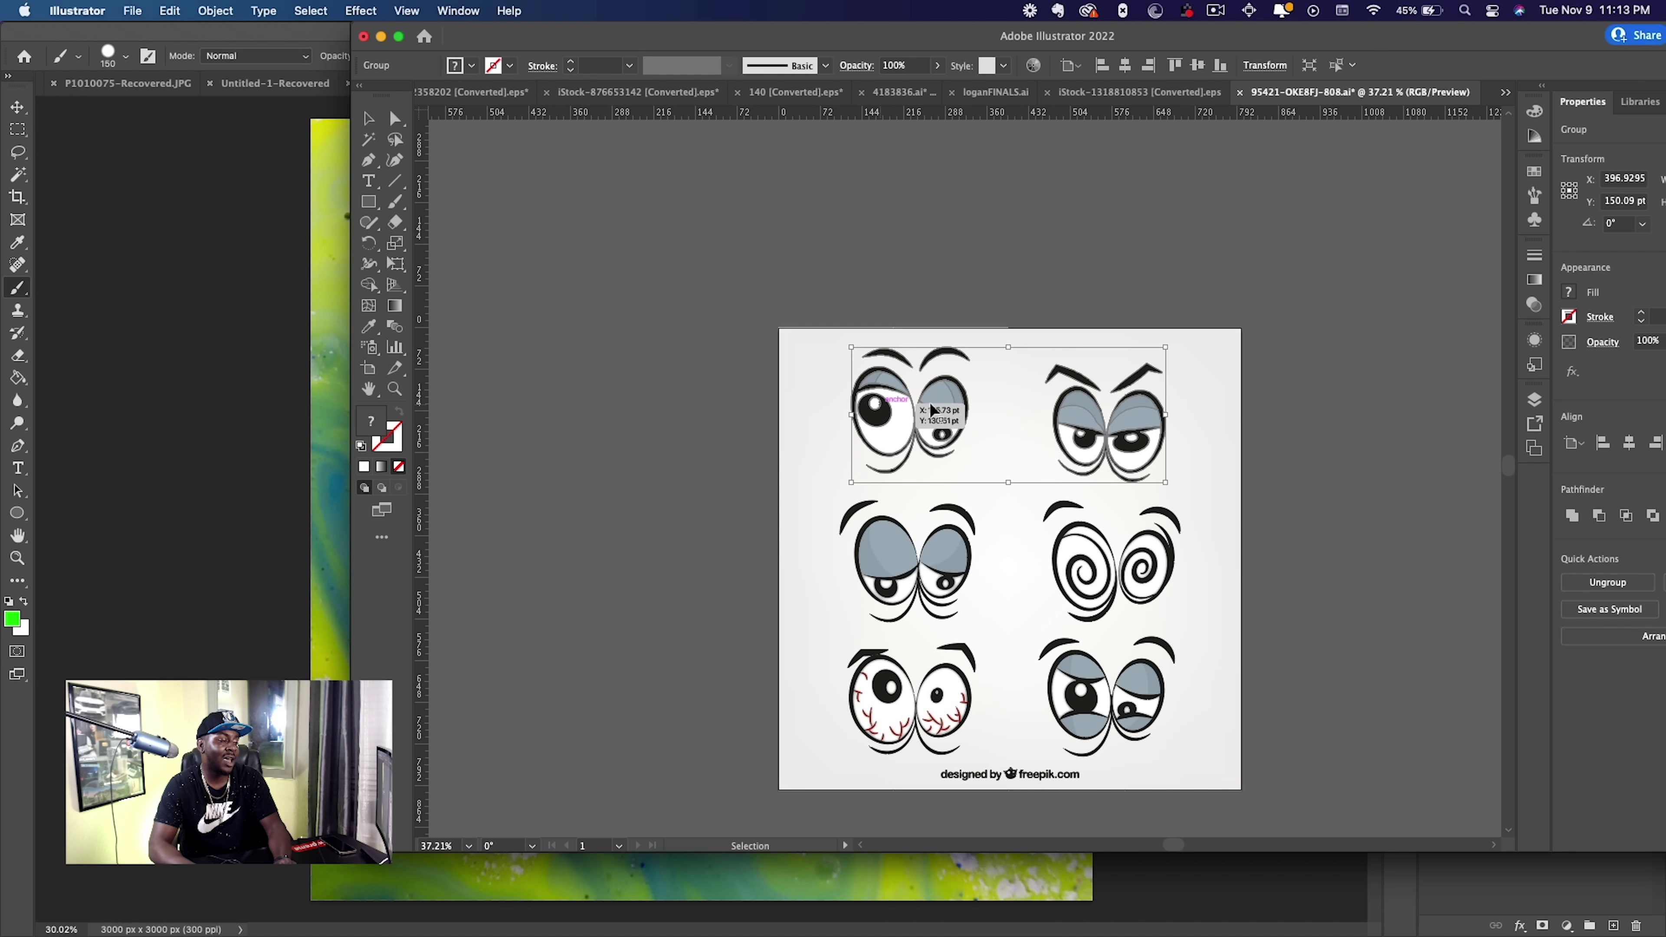
right_click(954, 408)
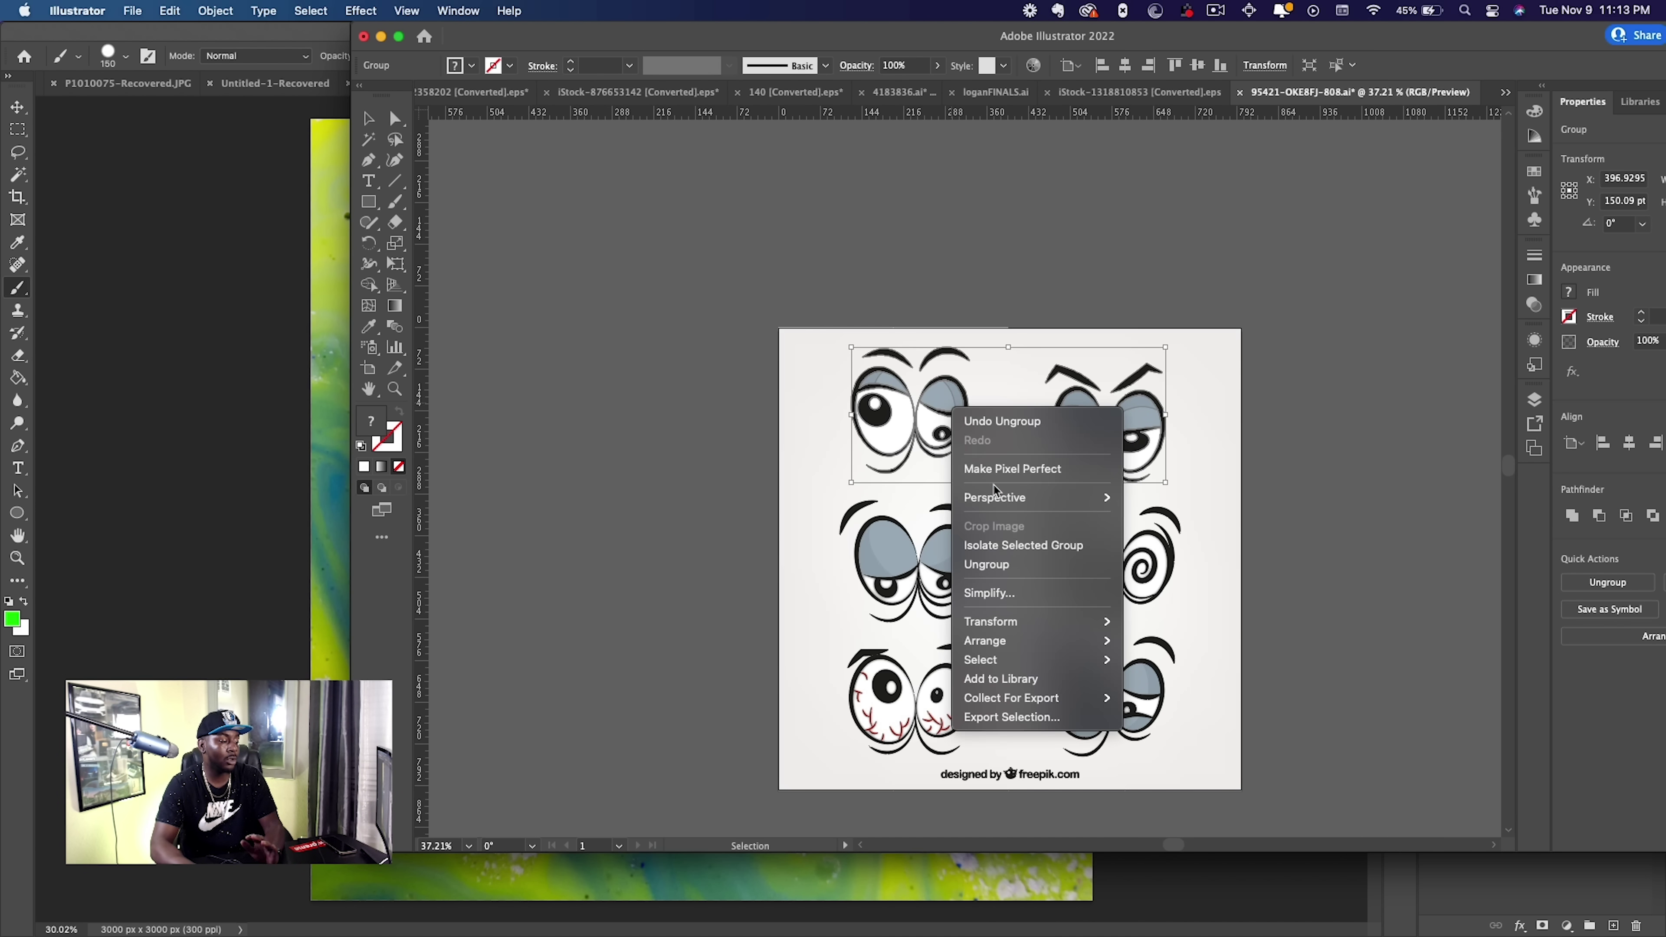
click(1015, 566)
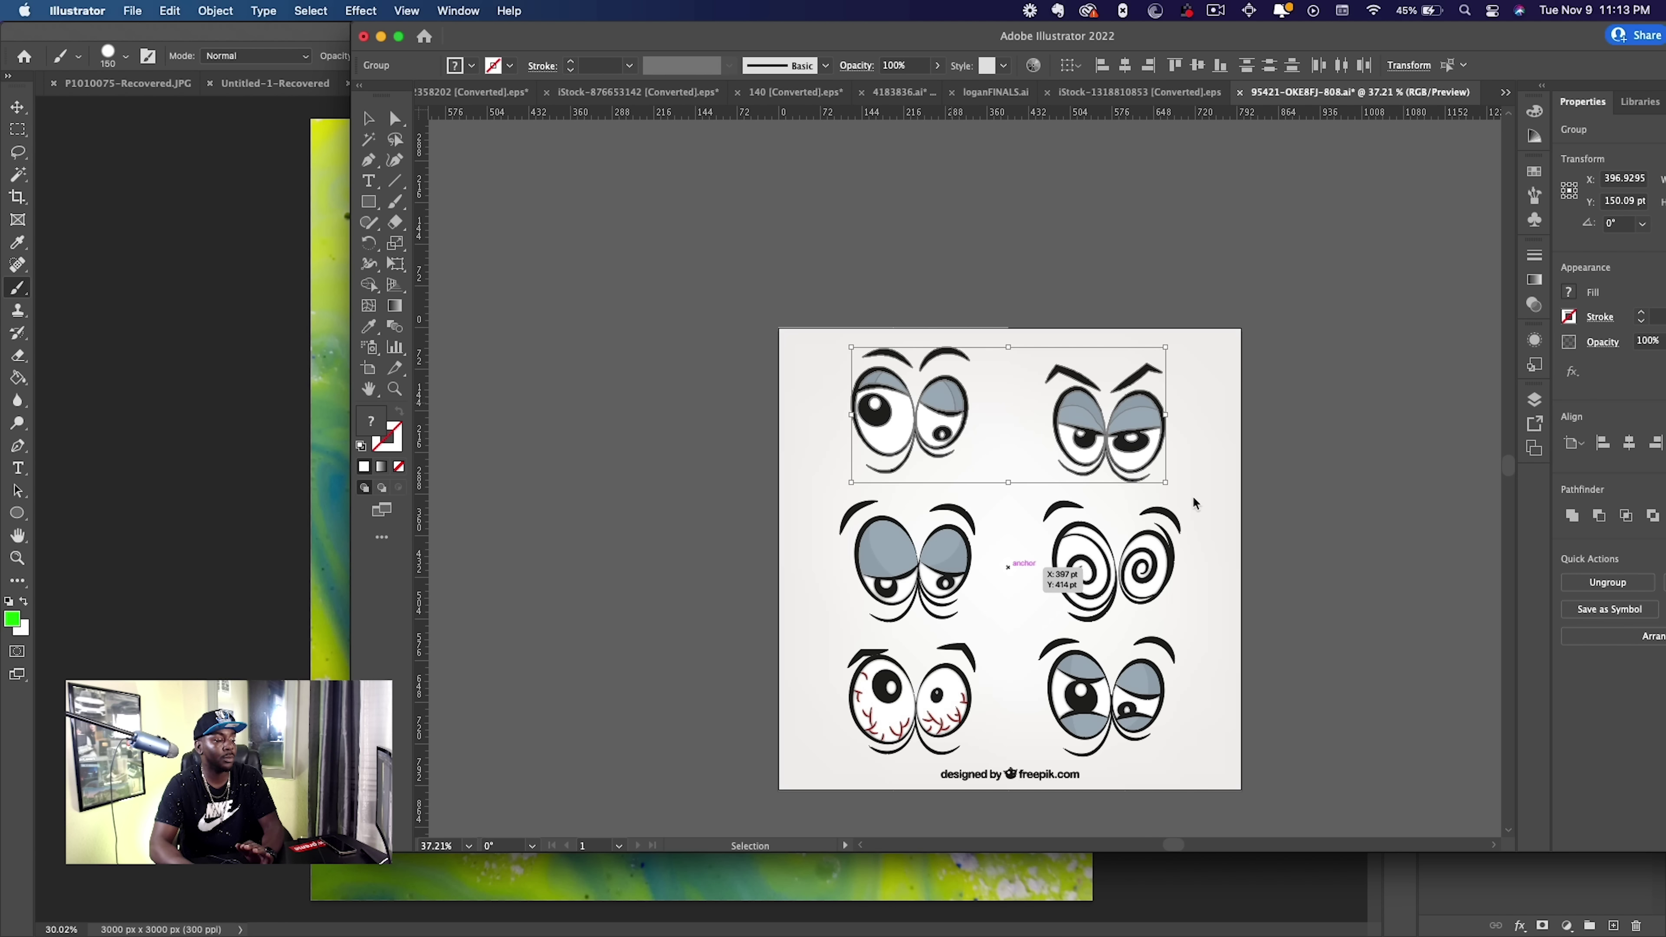
click(1317, 465)
click(902, 384)
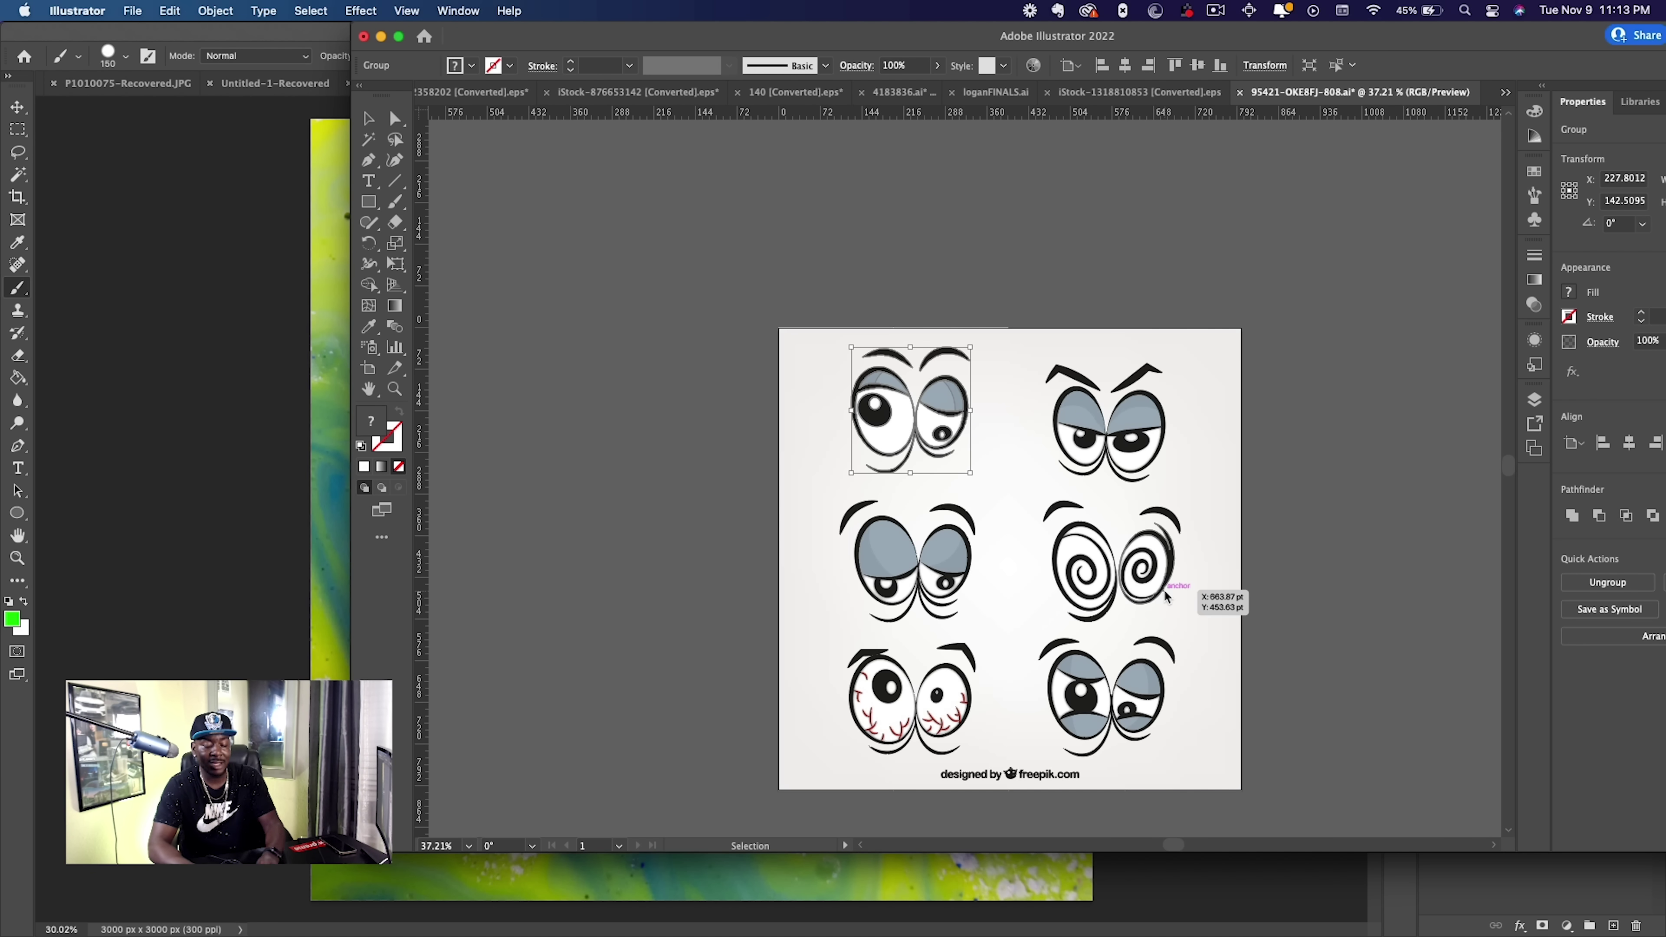
Switch to Photoshop, add a new layer in a group named eyes, and move the group above MainFigure.
key(super+Tab)
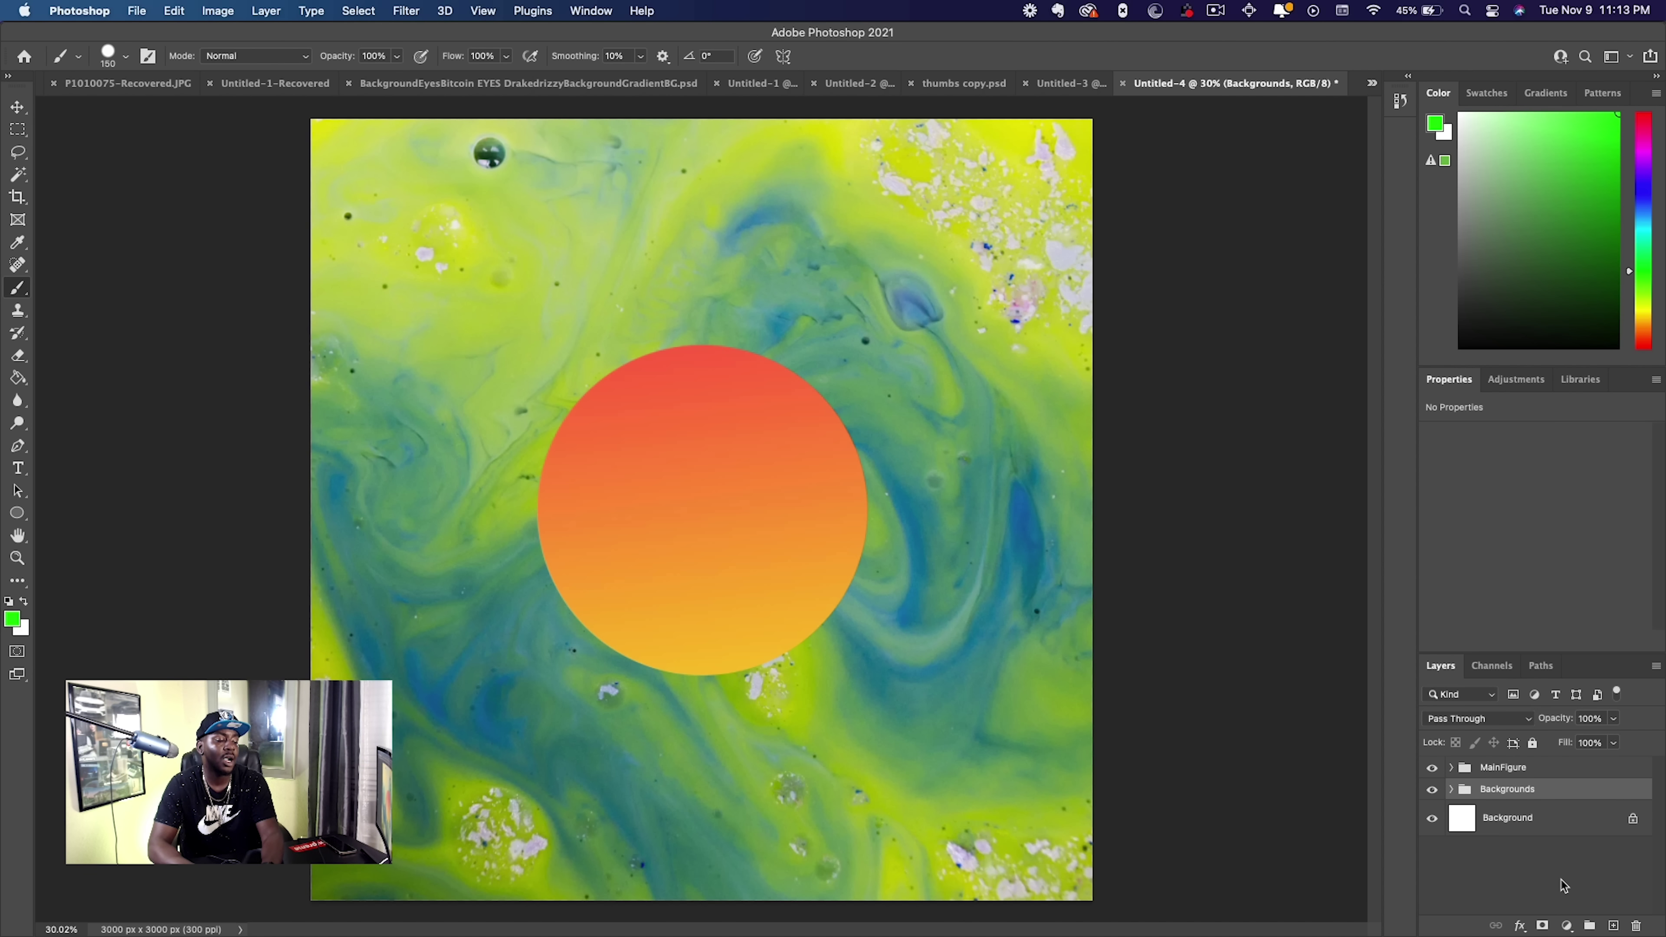
click(1613, 925)
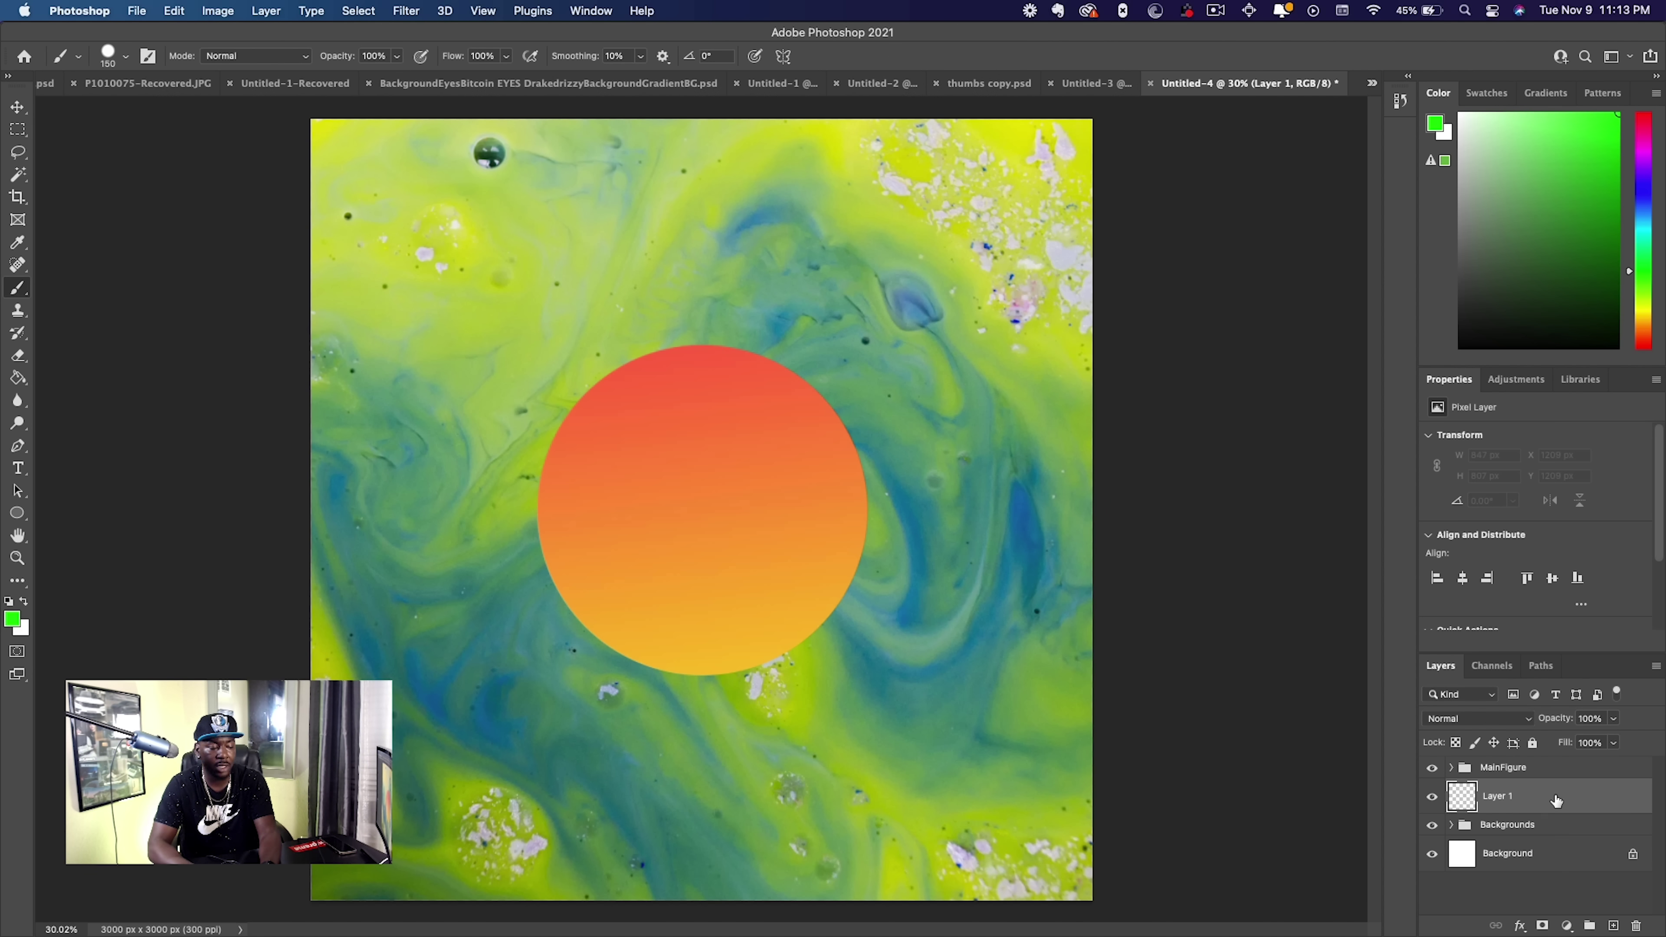
right_click(1533, 798)
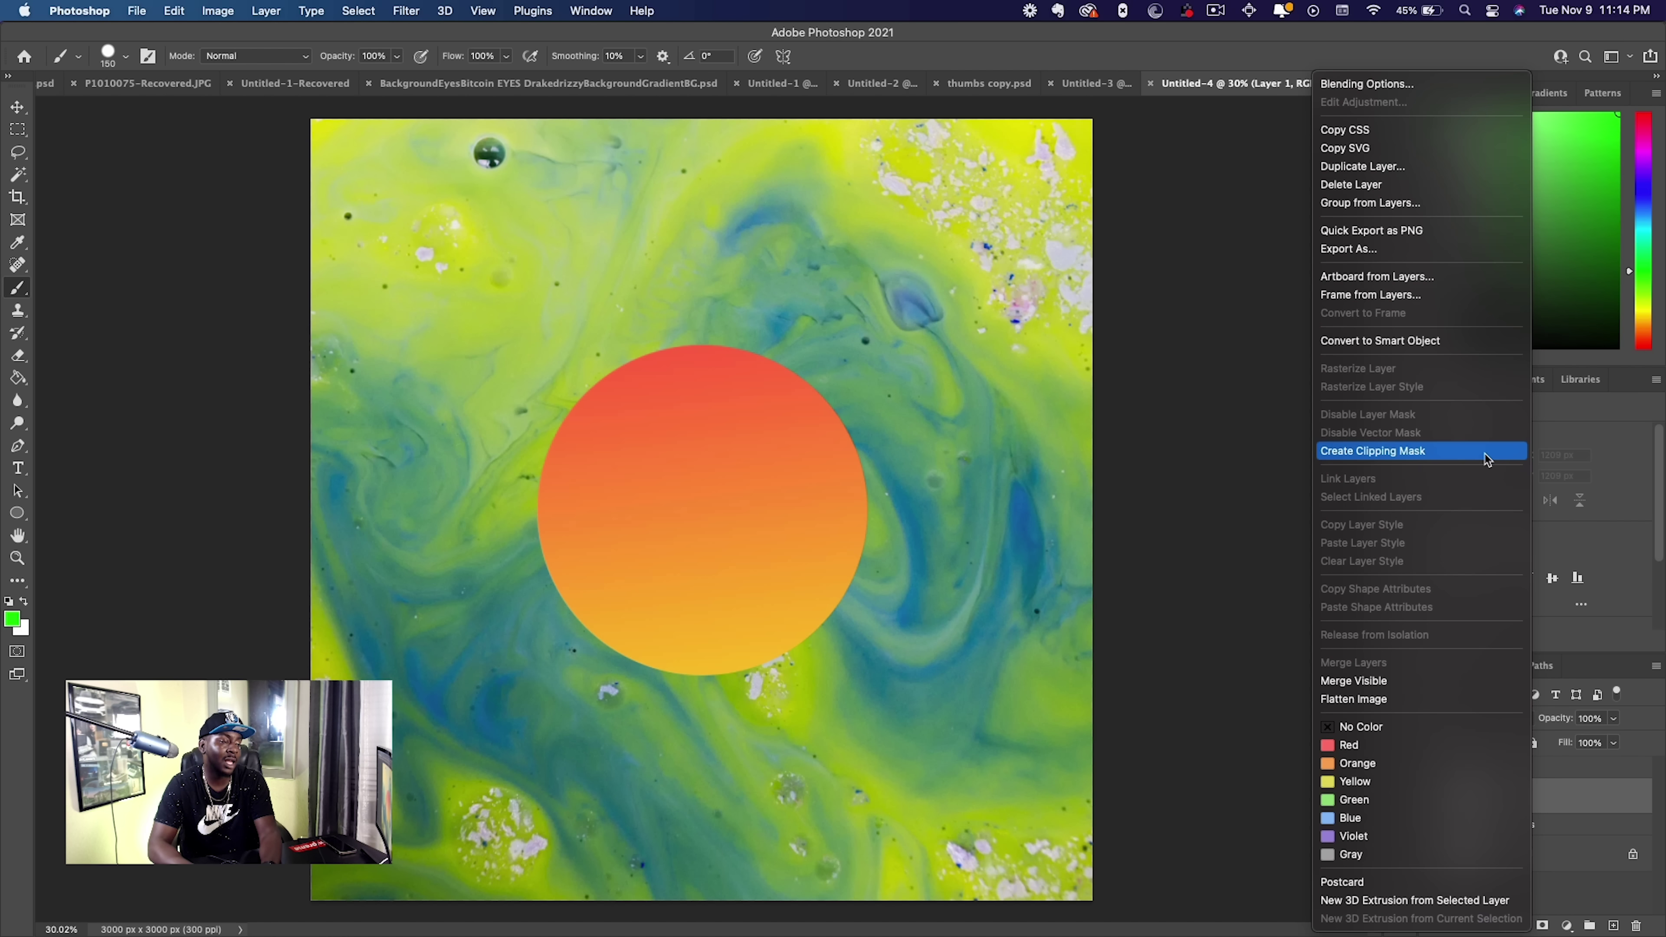
click(1367, 204)
text(eyes)
key(Return)
drag(1560, 799, 1542, 757)
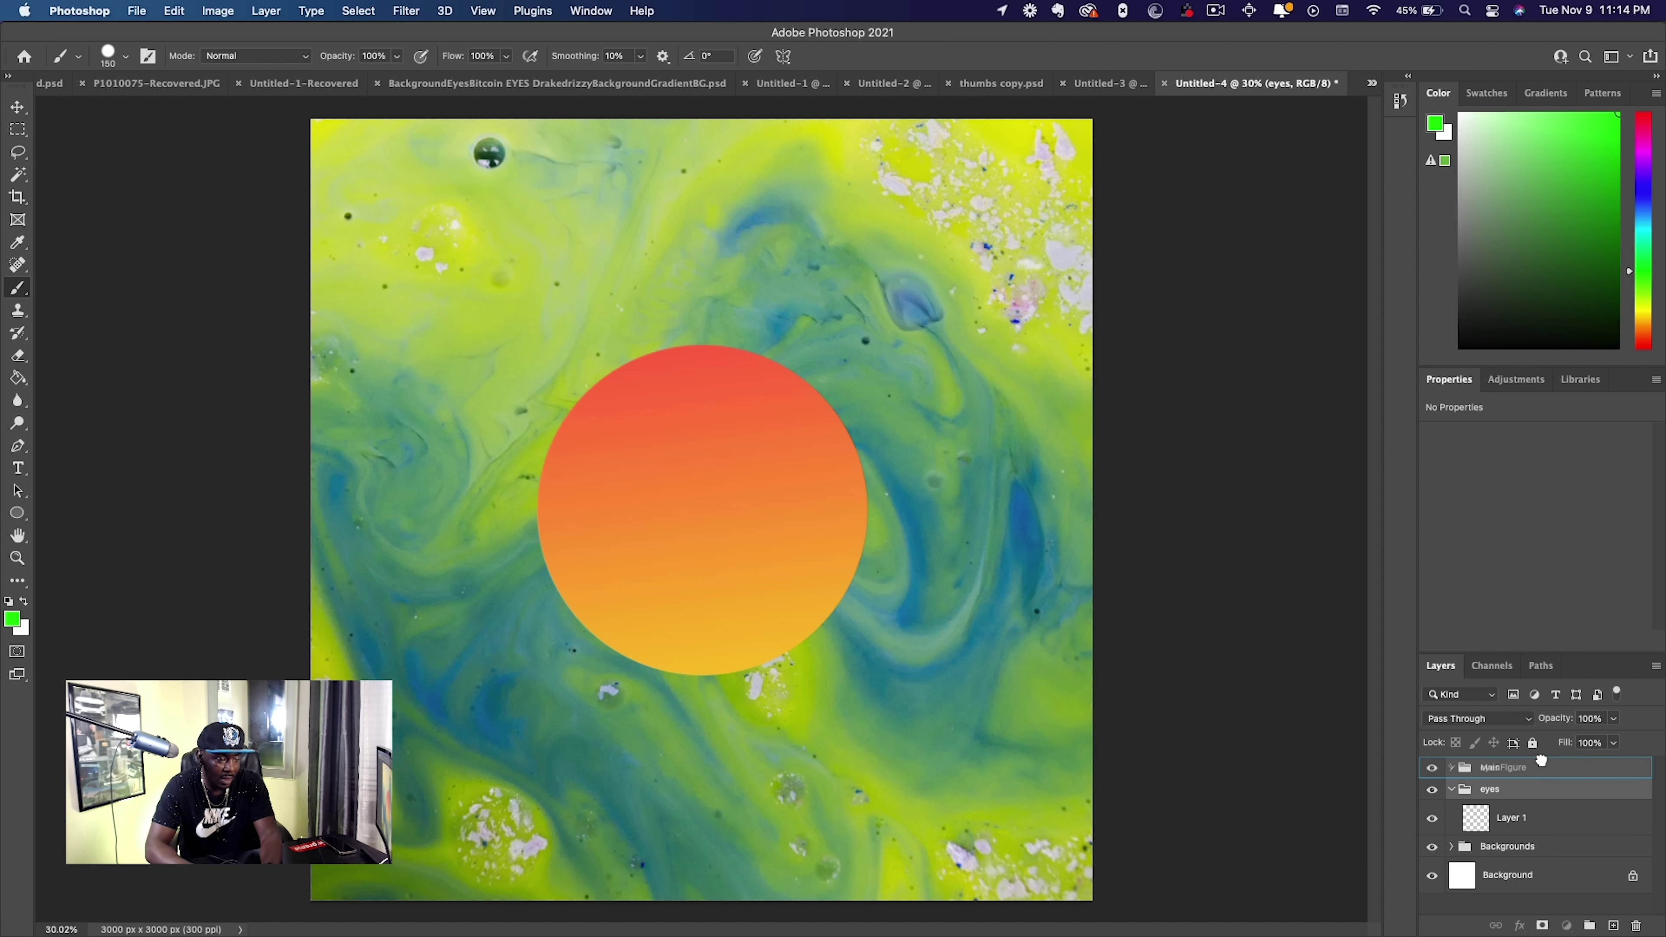
Try to delete Layer 1 from the eyes group and undo the deletion.
click(1544, 797)
key(Delete)
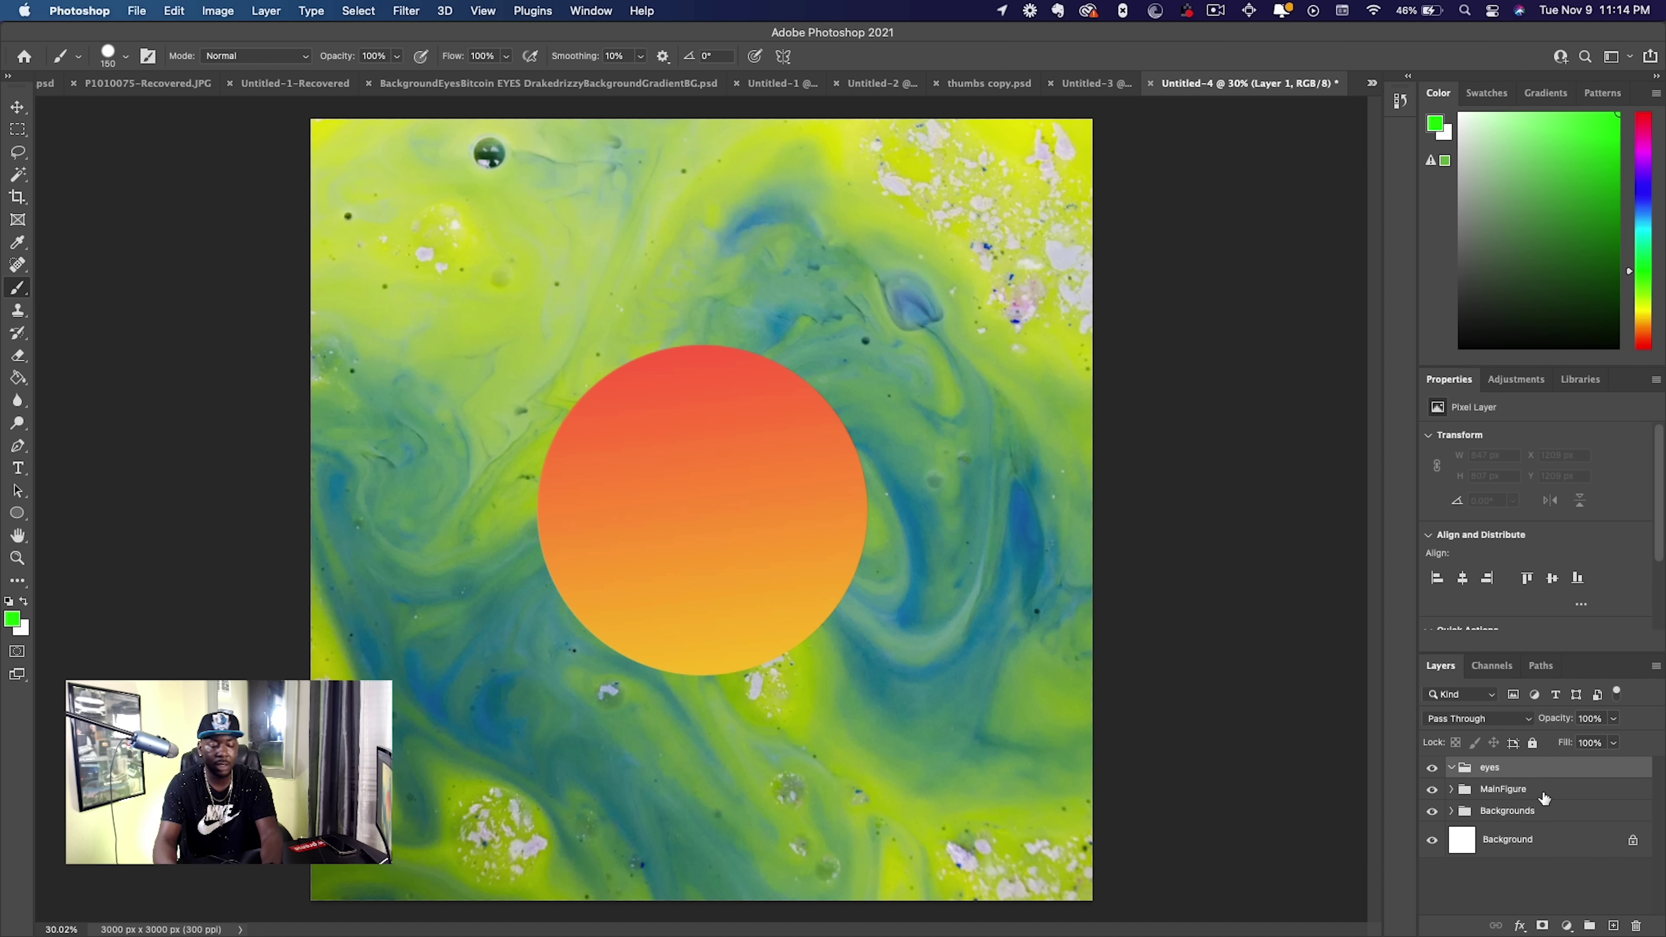
key(super+z)
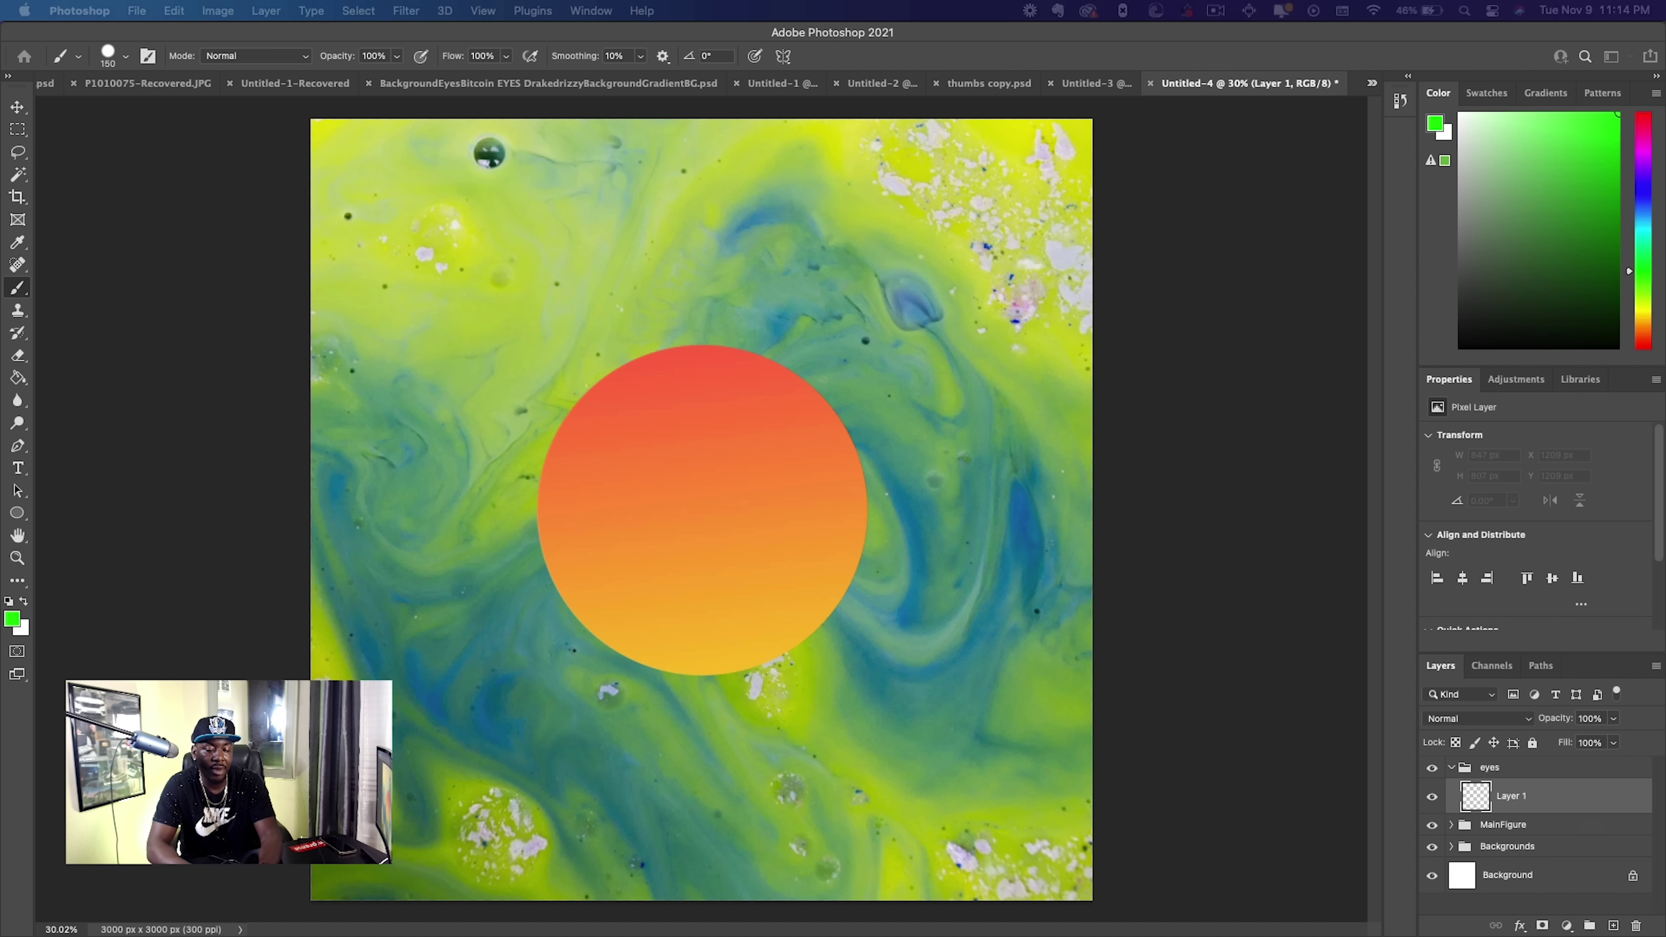
Paste the copied pair of eyes as a smart object, scale it to about 572 x 607 px and place it on the circle's upper half.
key(super+v)
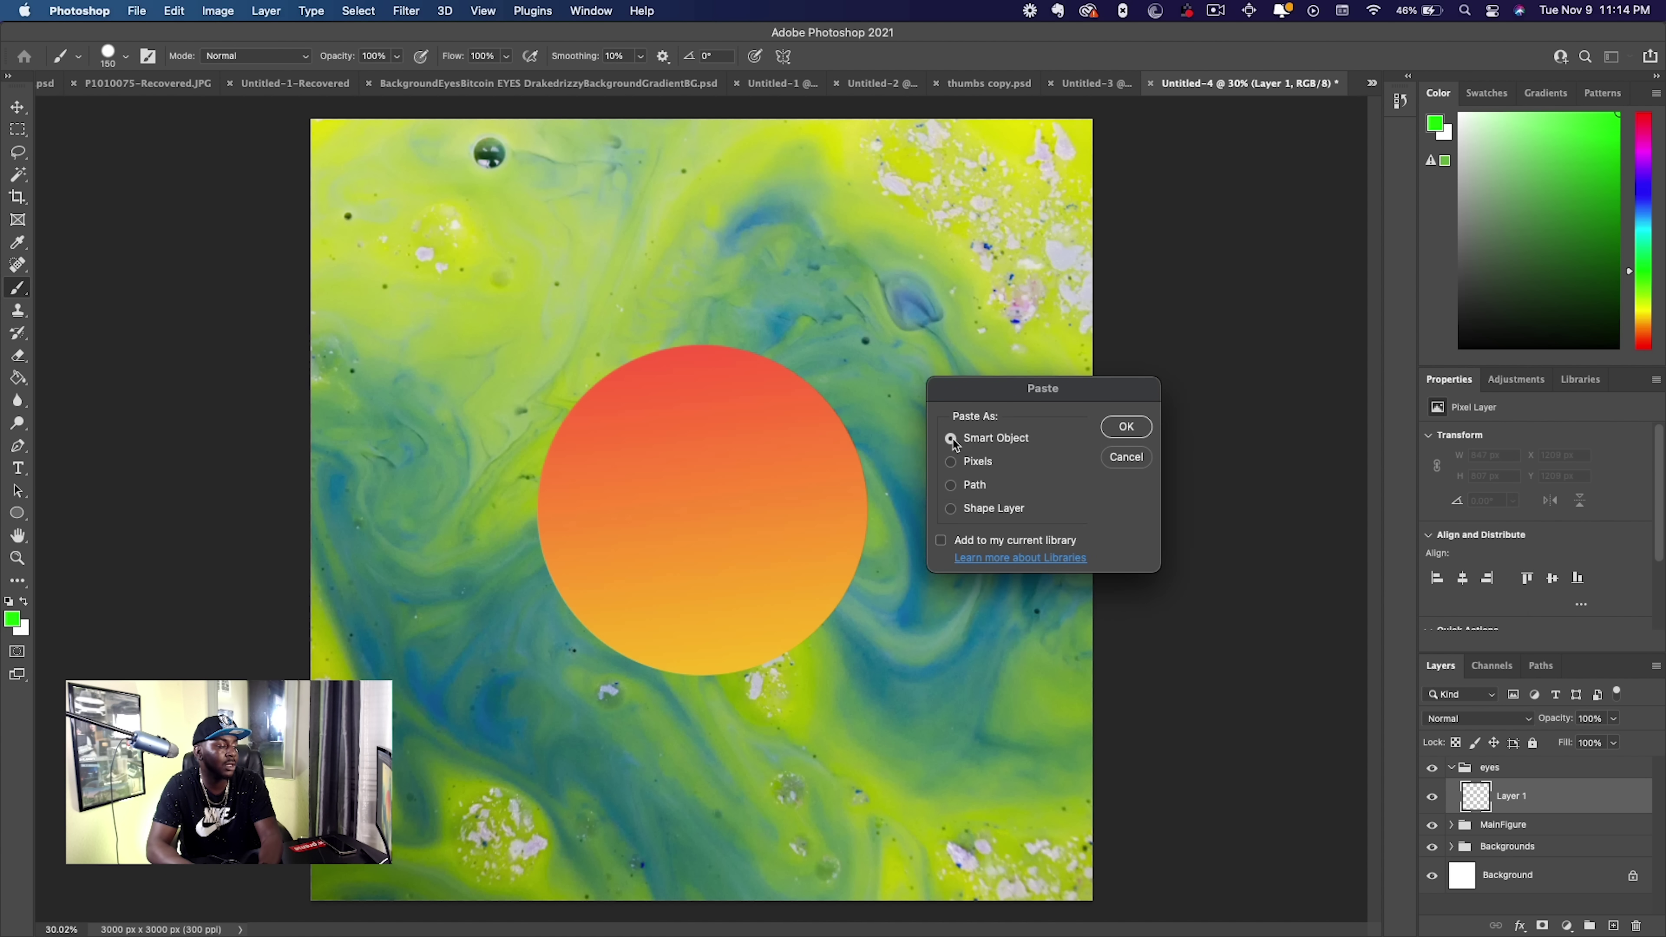
click(1127, 428)
drag(768, 538, 769, 480)
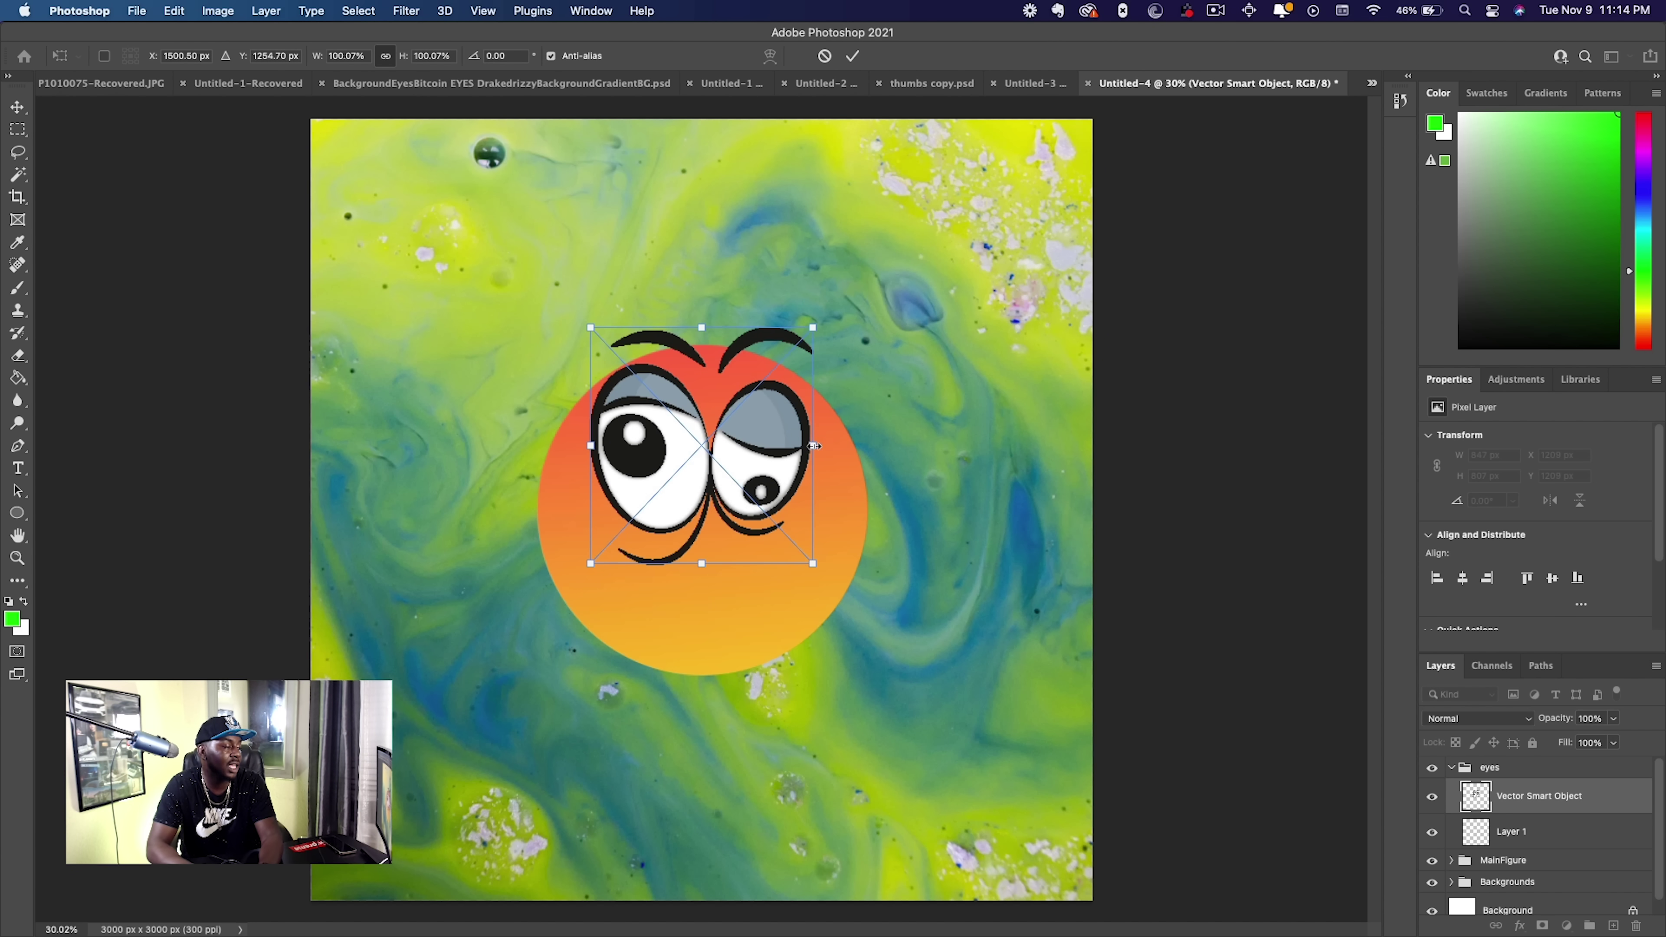
drag(796, 449, 777, 448)
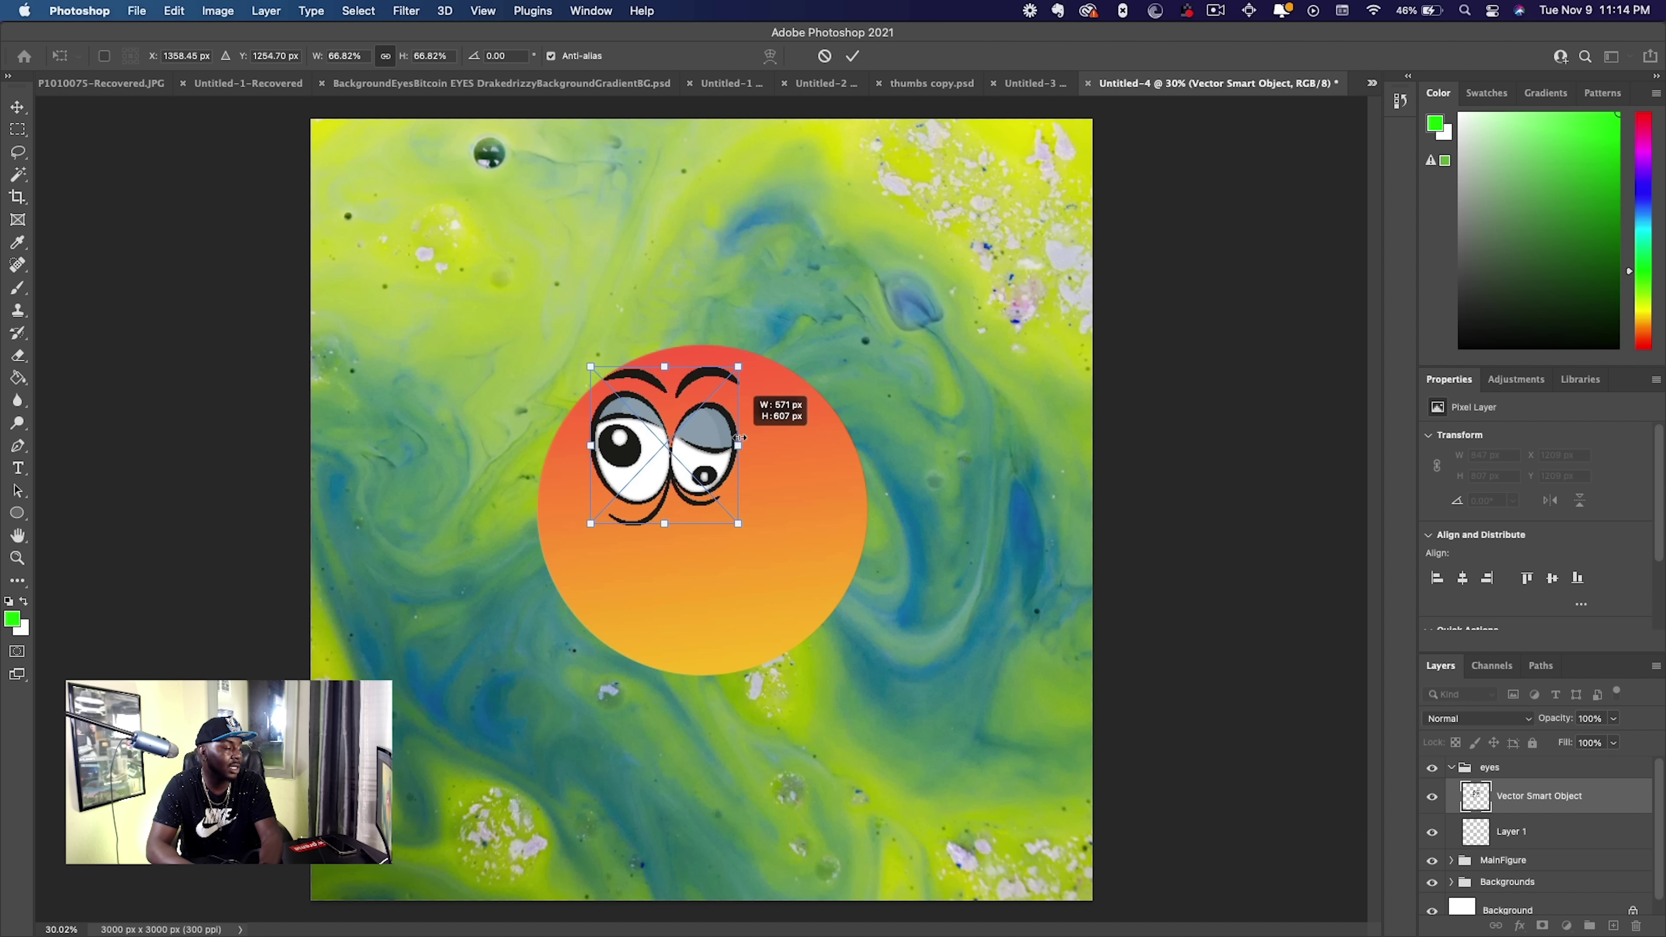
key(Return)
key(b)
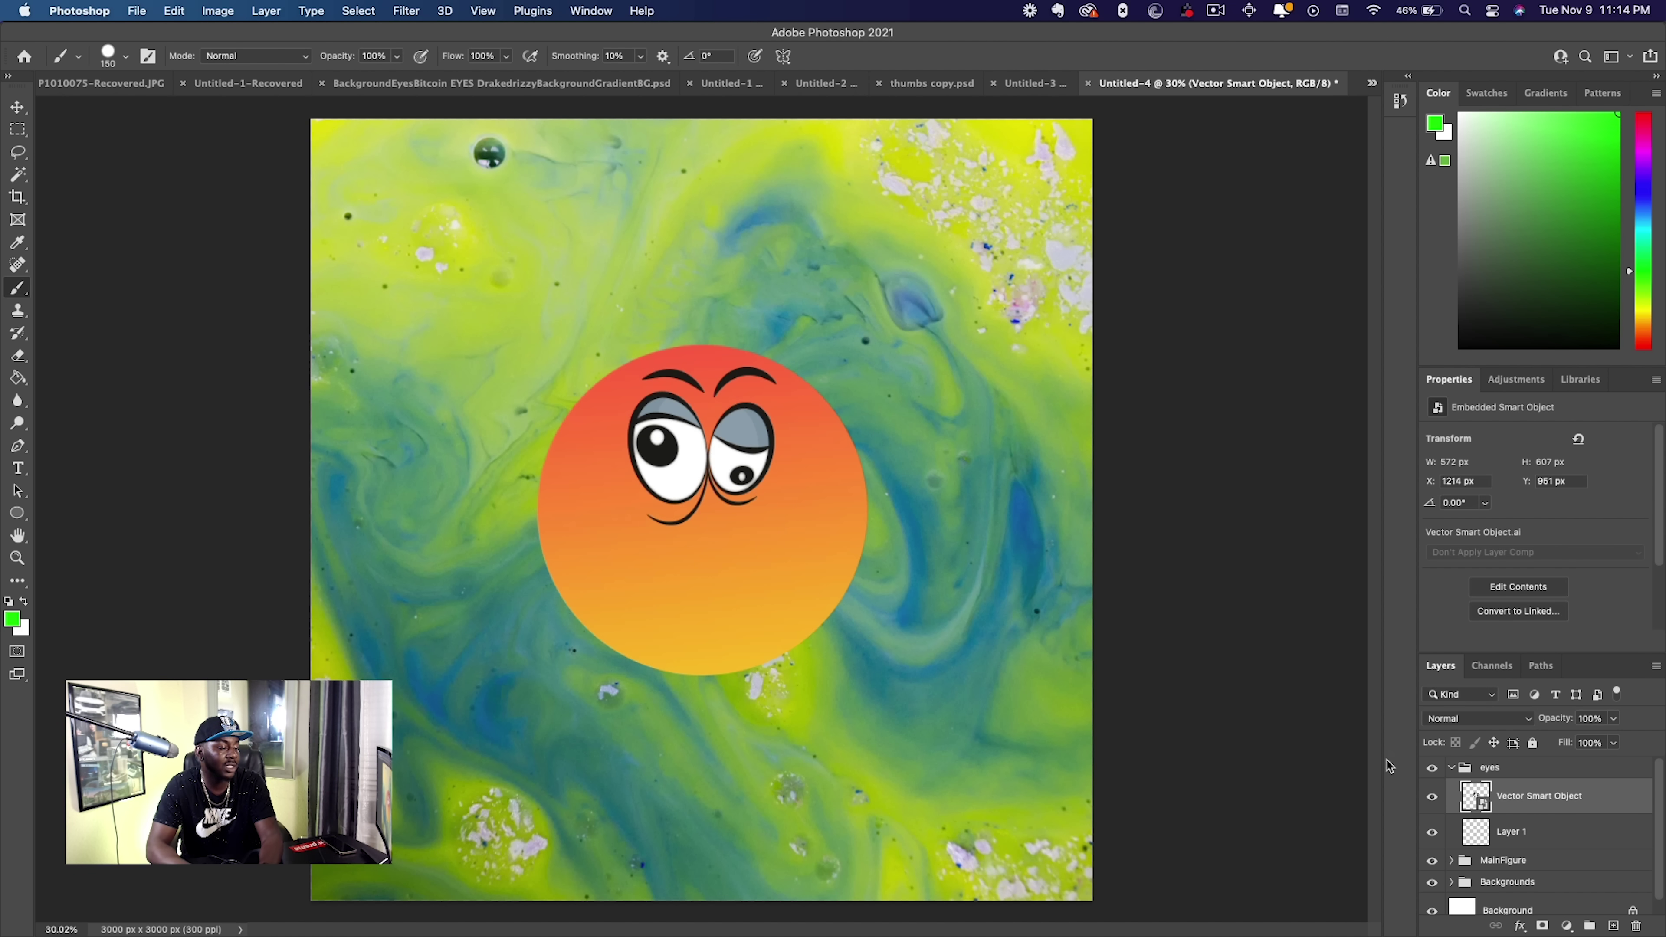
Delete the empty Layer 1 from the eyes group and rename the pasted eyes layer 1.
click(1510, 831)
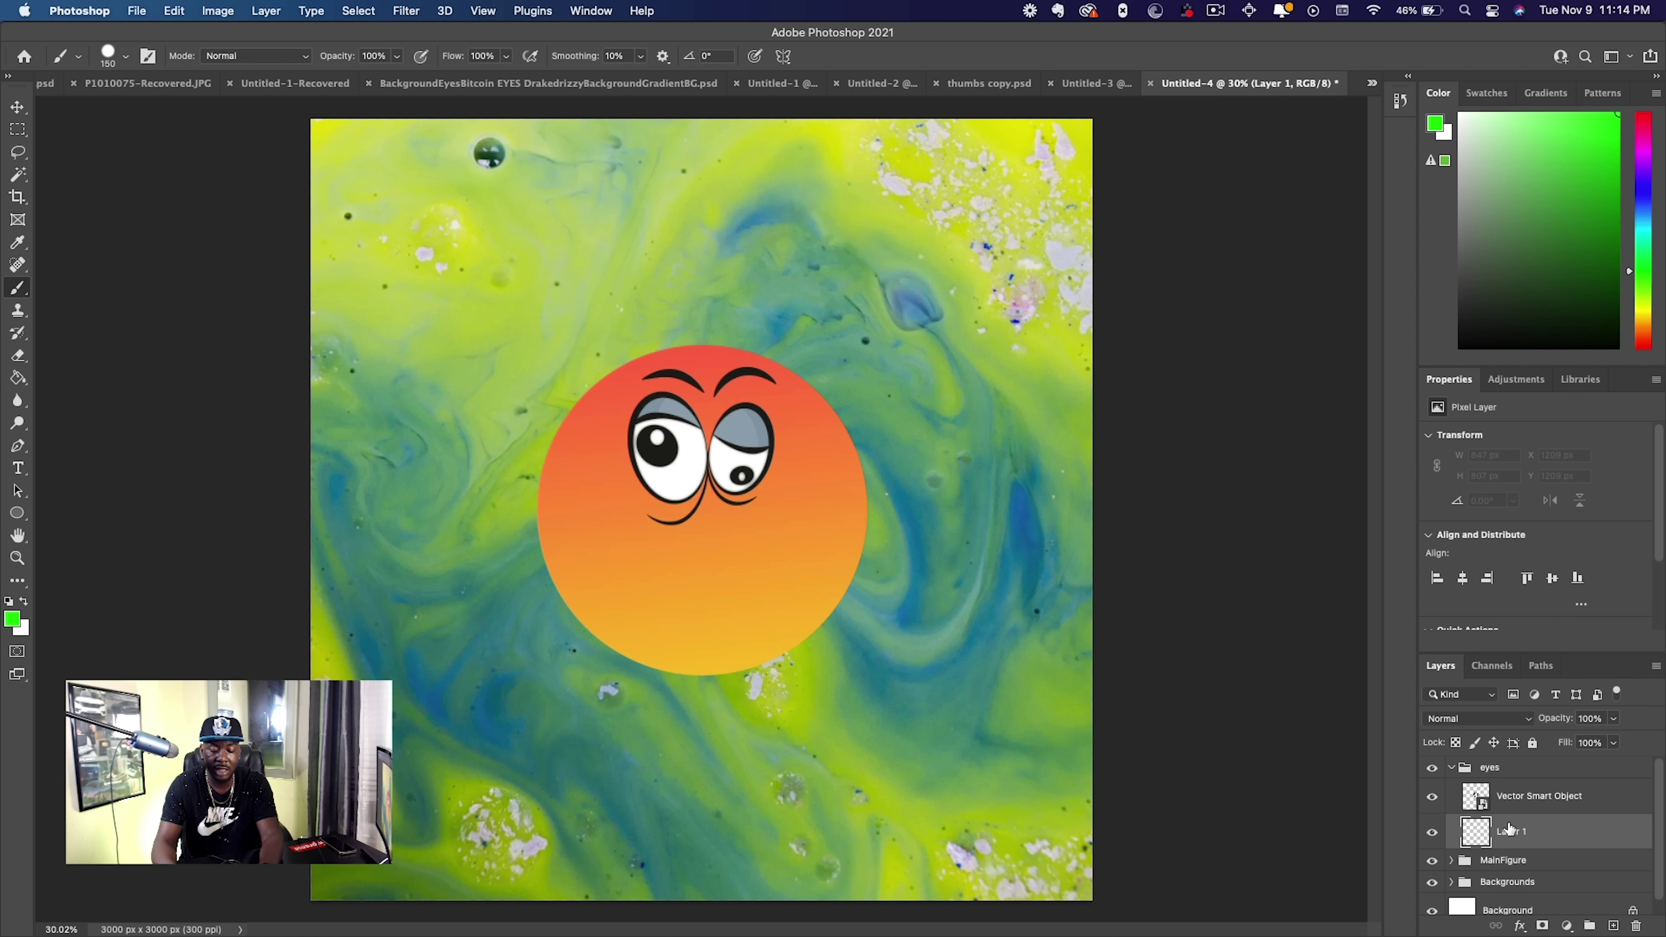
key(BackSpace)
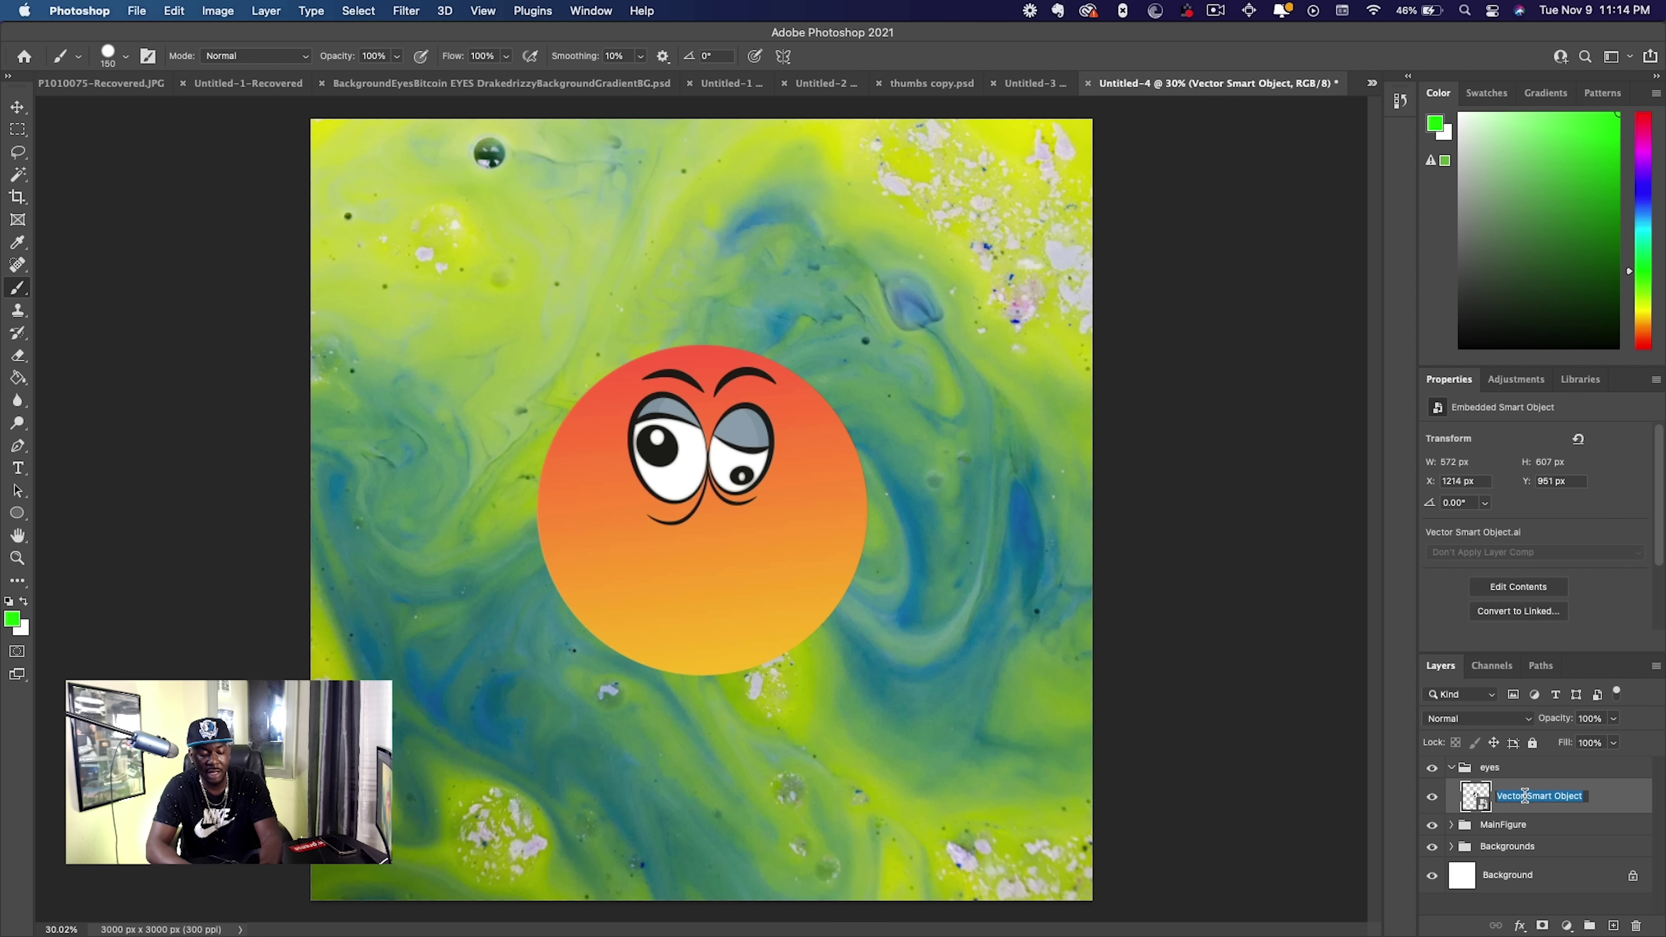
key(Return)
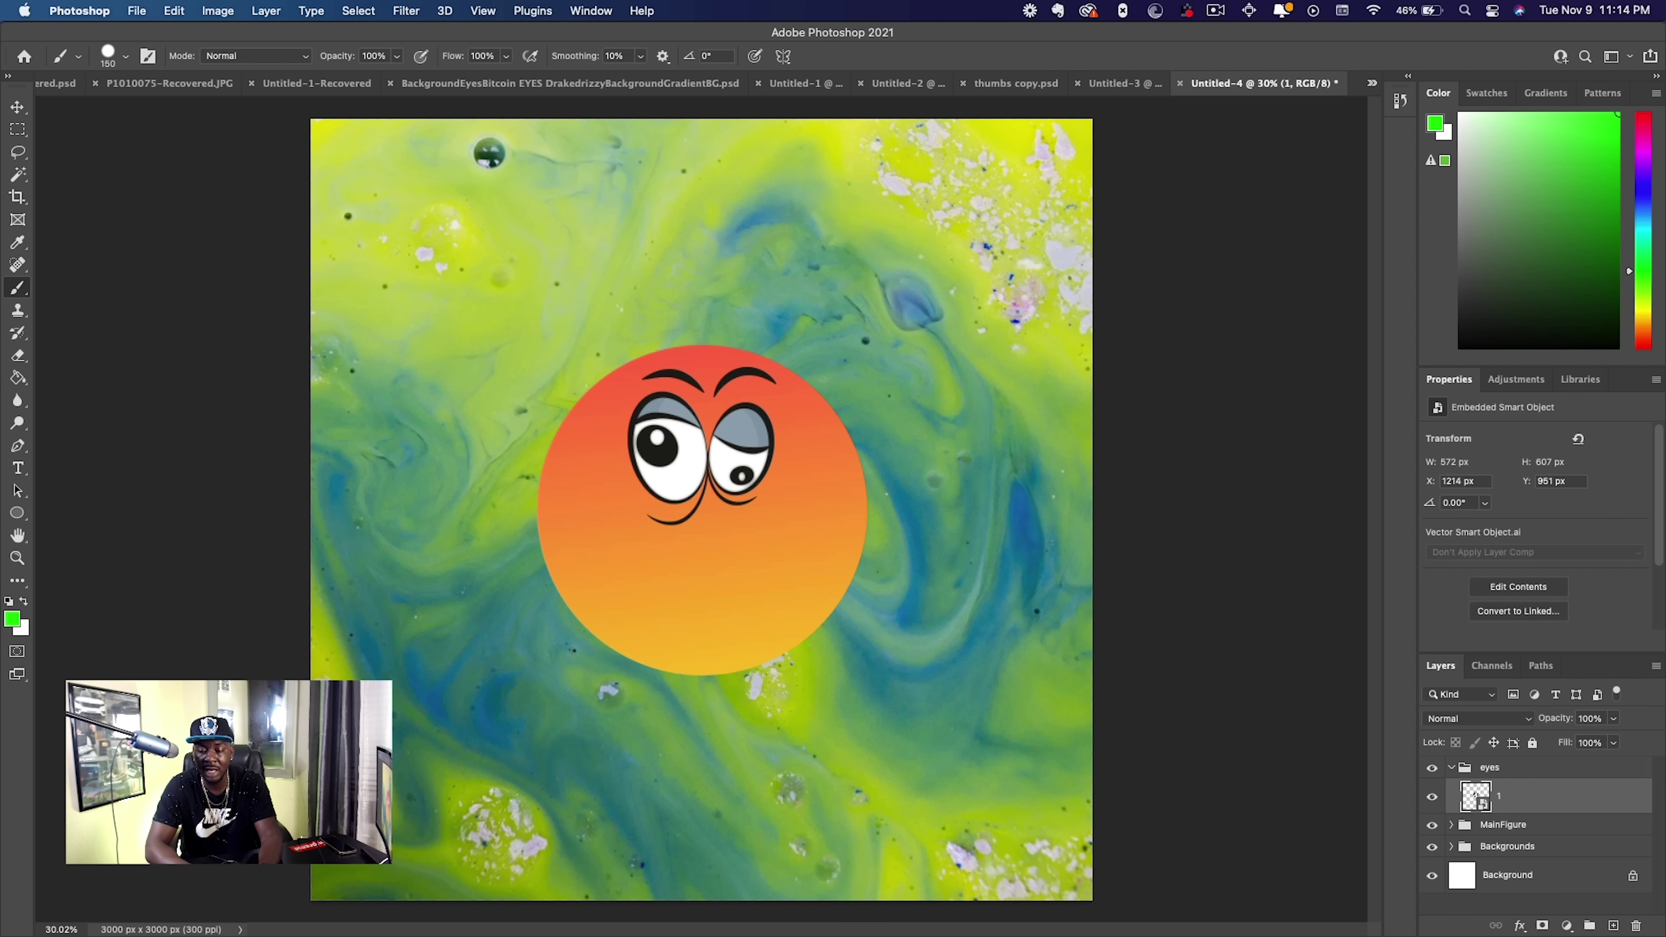
Switch to Illustrator and copy the upper-right pair of eyes with the angry eyebrows.
key(super+Tab)
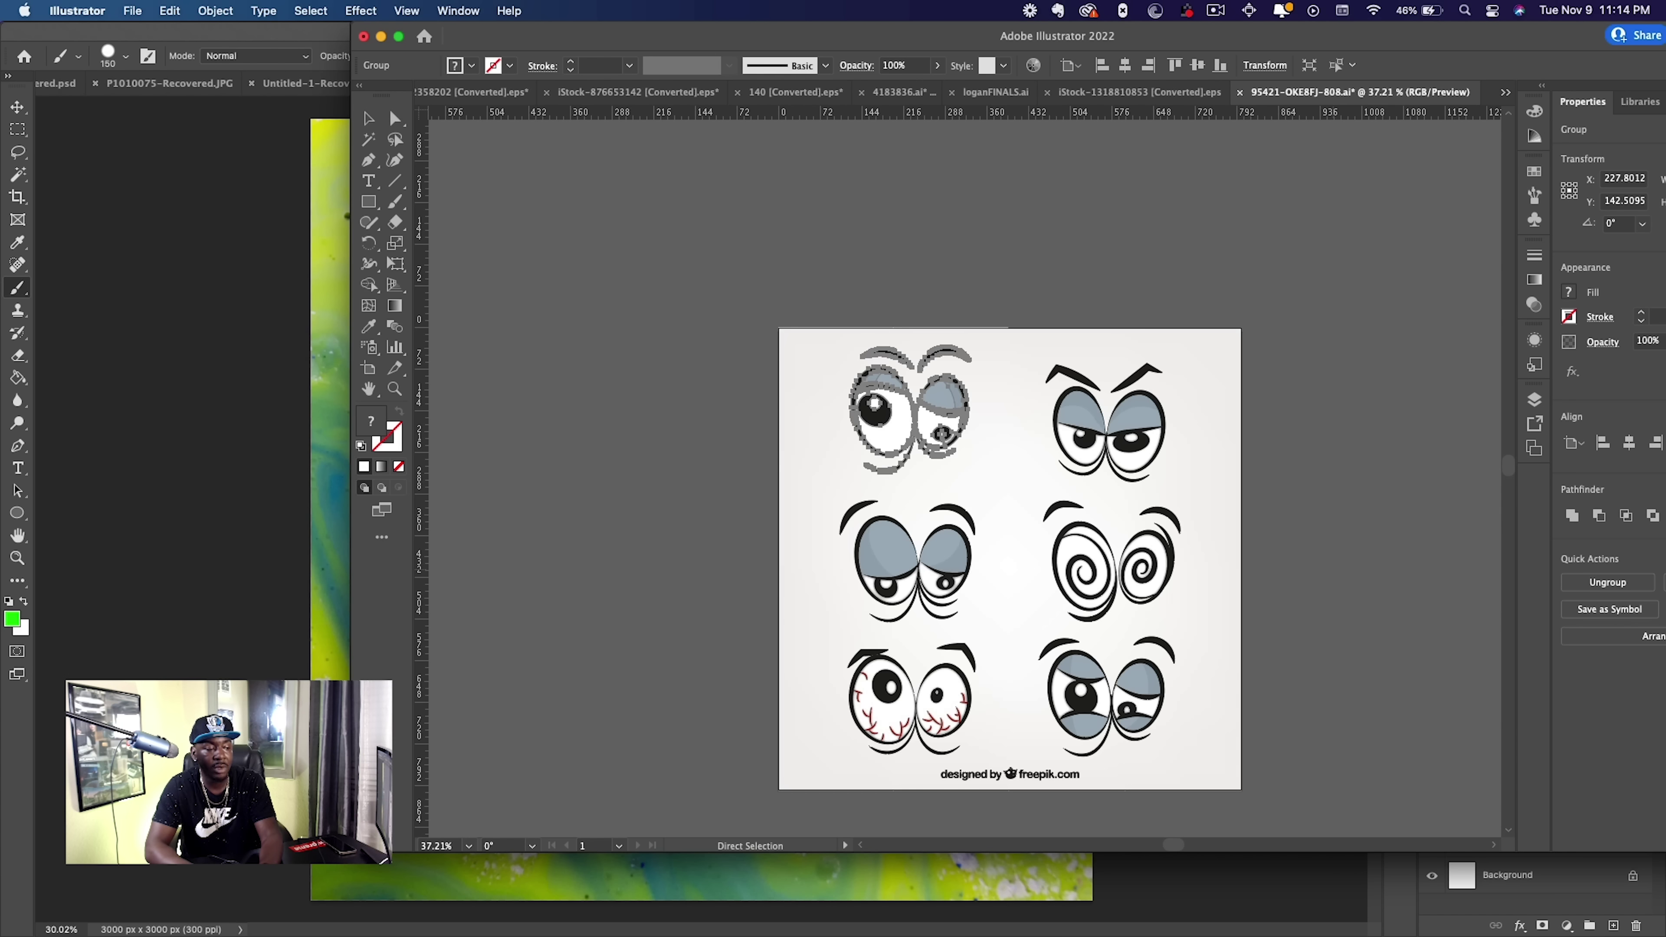
key(v)
click(1090, 378)
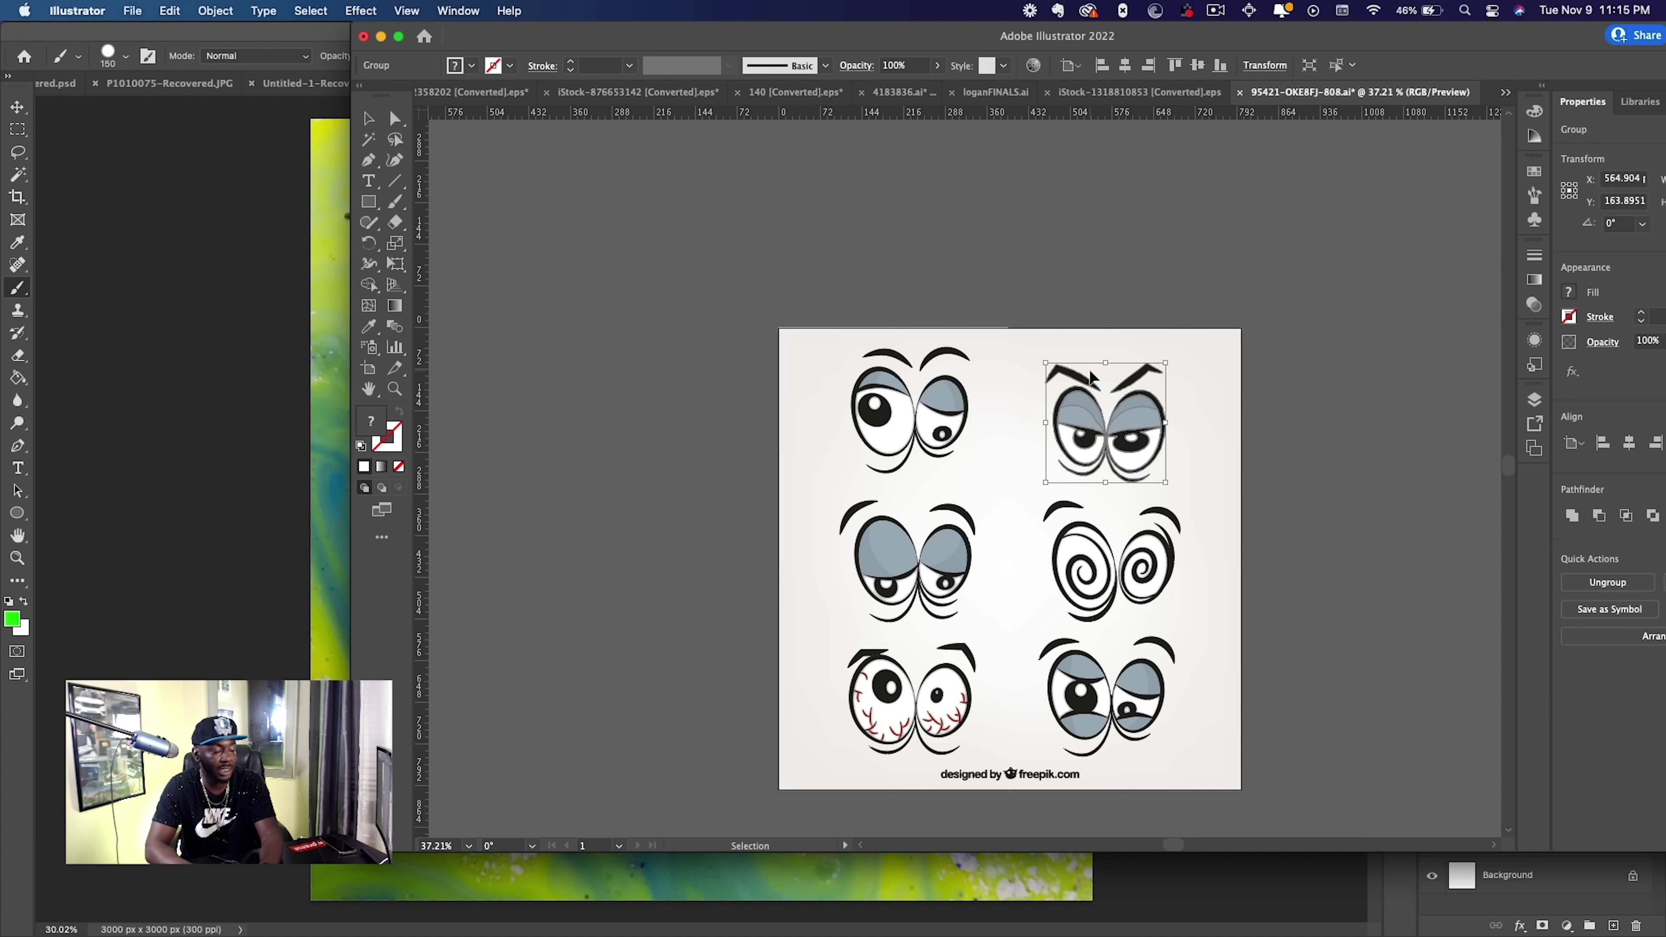
key(a)
key(super+c)
Switch to Photoshop, paste the angry eyes onto the circle as a layer named 2, and hide layer 1.
key(super+Tab)
key(super+v)
key(Return)
double_click(1540, 795)
key(Return)
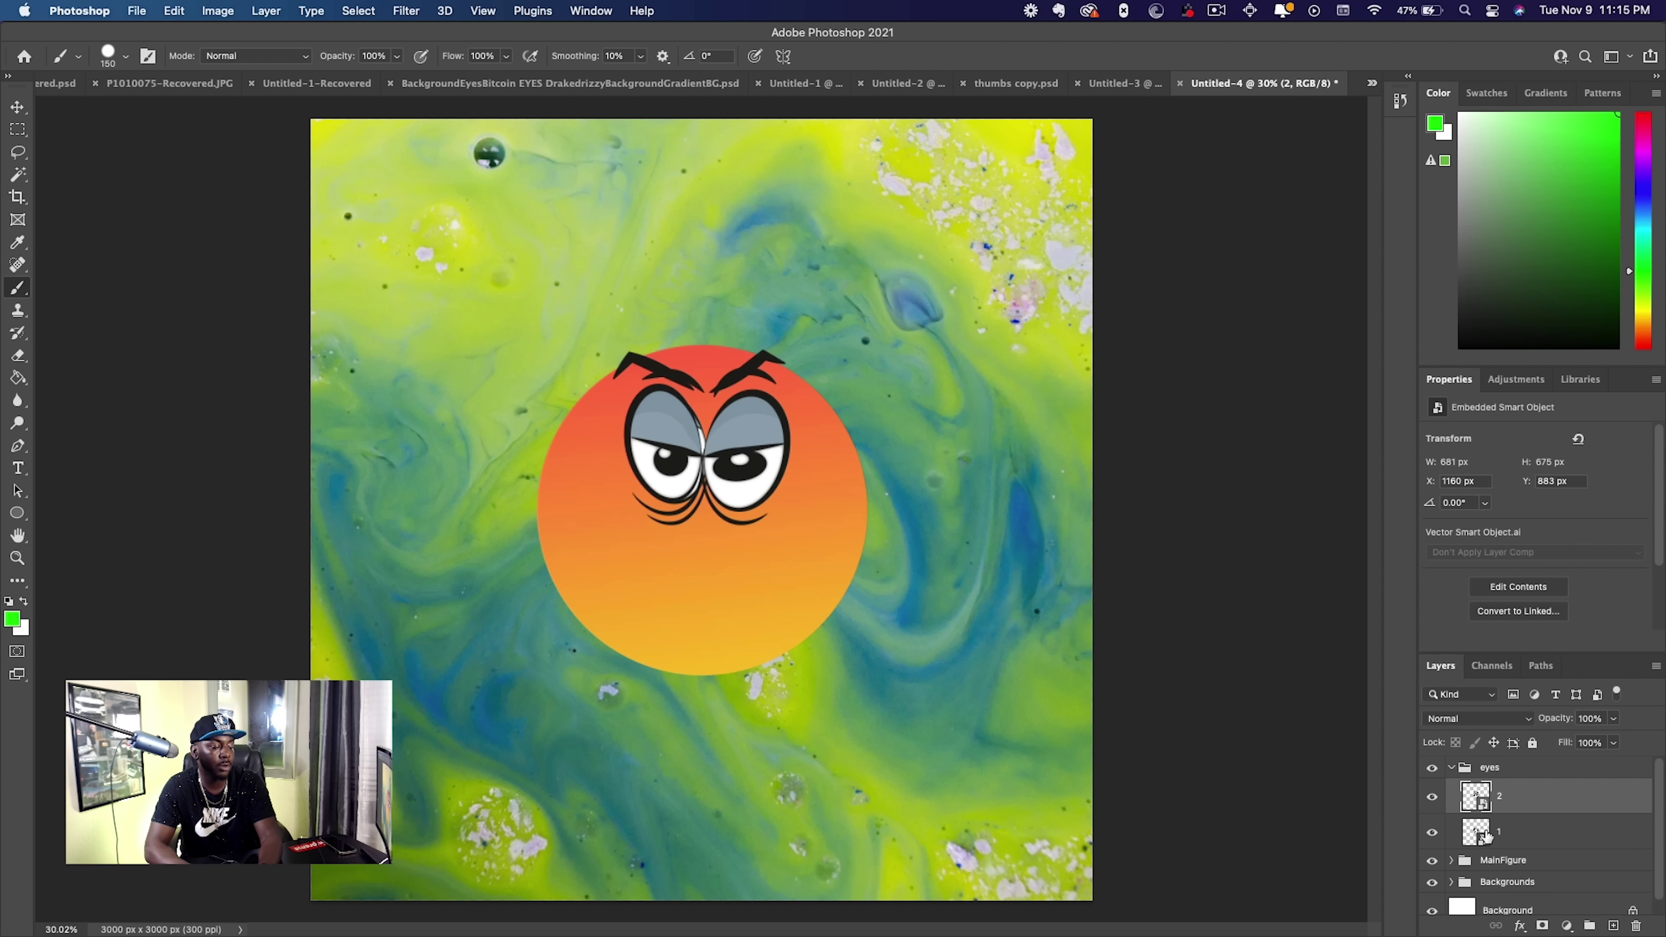
click(1432, 833)
Copy the middle-left pair of eyes in Illustrator and paste it onto the circle in Photoshop.
key(super+Tab)
key(super+c)
key(super+Tab)
key(super+v)
drag(735, 433, 750, 437)
key(Return)
Rename the newly pasted eyes layer 3 and hide it.
double_click(1539, 795)
text(3)
key(Return)
click(1432, 795)
Copy the spiral eyes in Illustrator and paste them onto the circle in Photoshop.
key(super+Tab)
key(super+c)
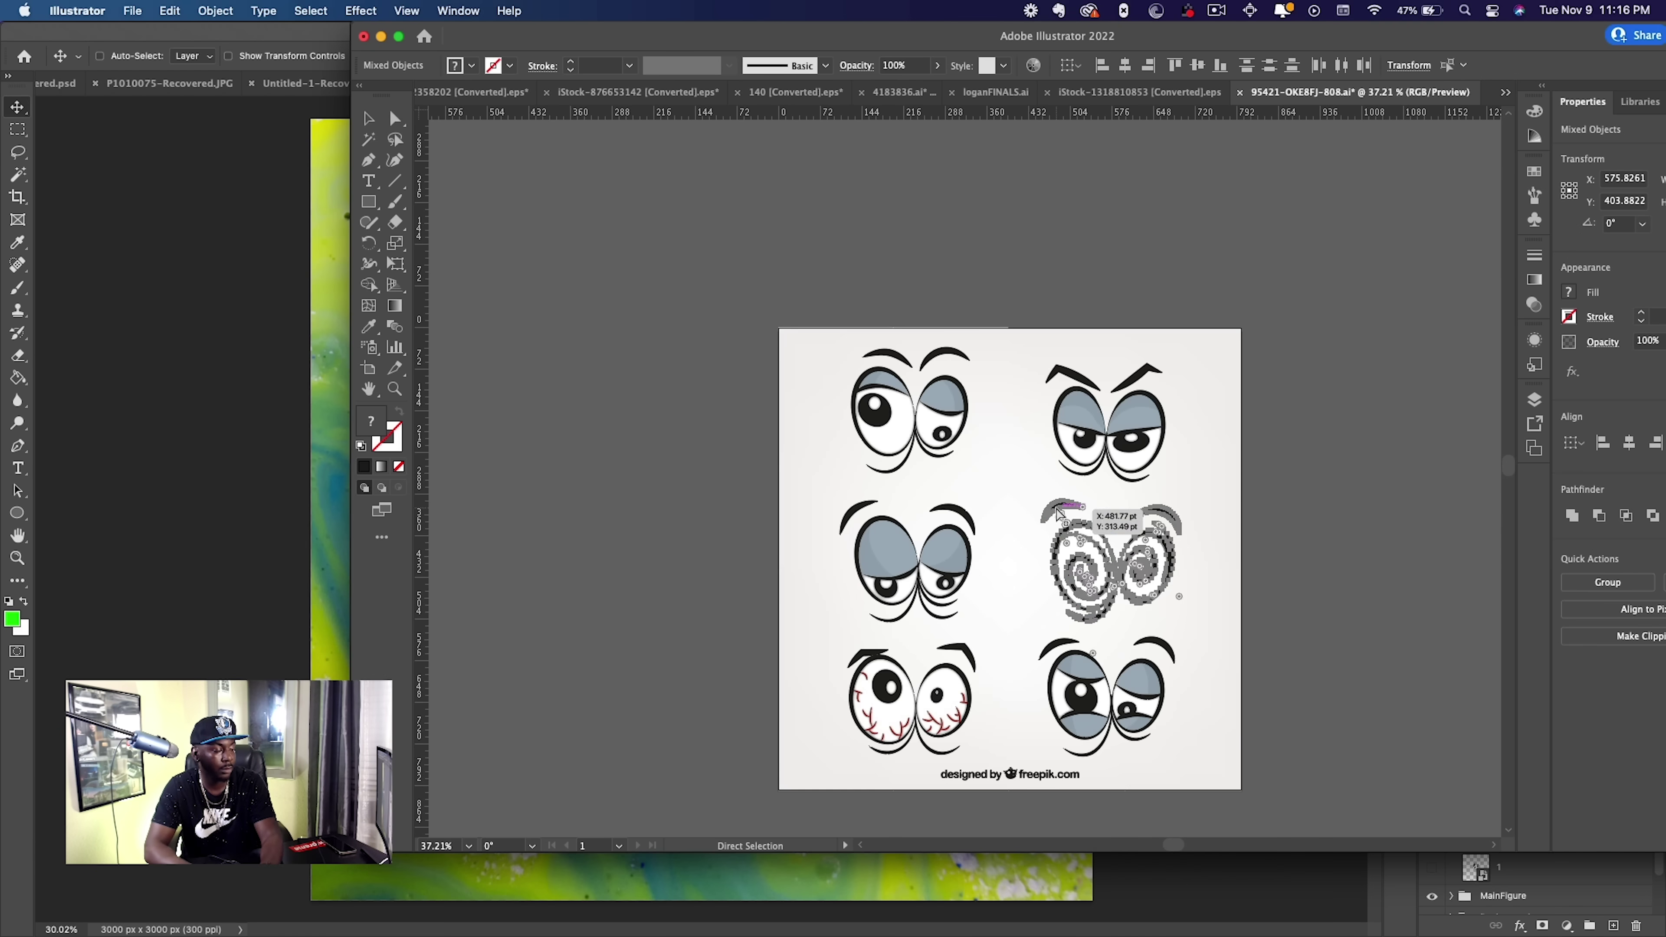
key(super+Tab)
key(super+v)
key(Return)
Rename the spiral eyes layer 4 and hide it.
double_click(1539, 796)
text(4)
key(Return)
click(1432, 795)
Copy the bloodshot eyes in Illustrator and paste them onto the circle in Photoshop.
key(super+Tab)
click(912, 695)
key(super+c)
key(super+Tab)
key(super+v)
Copy the lower-right pair of eyes in Illustrator, return to Photoshop and hide the bloodshot eyes layer.
key(super+Tab)
click(1109, 695)
key(super+c)
key(super+Tab)
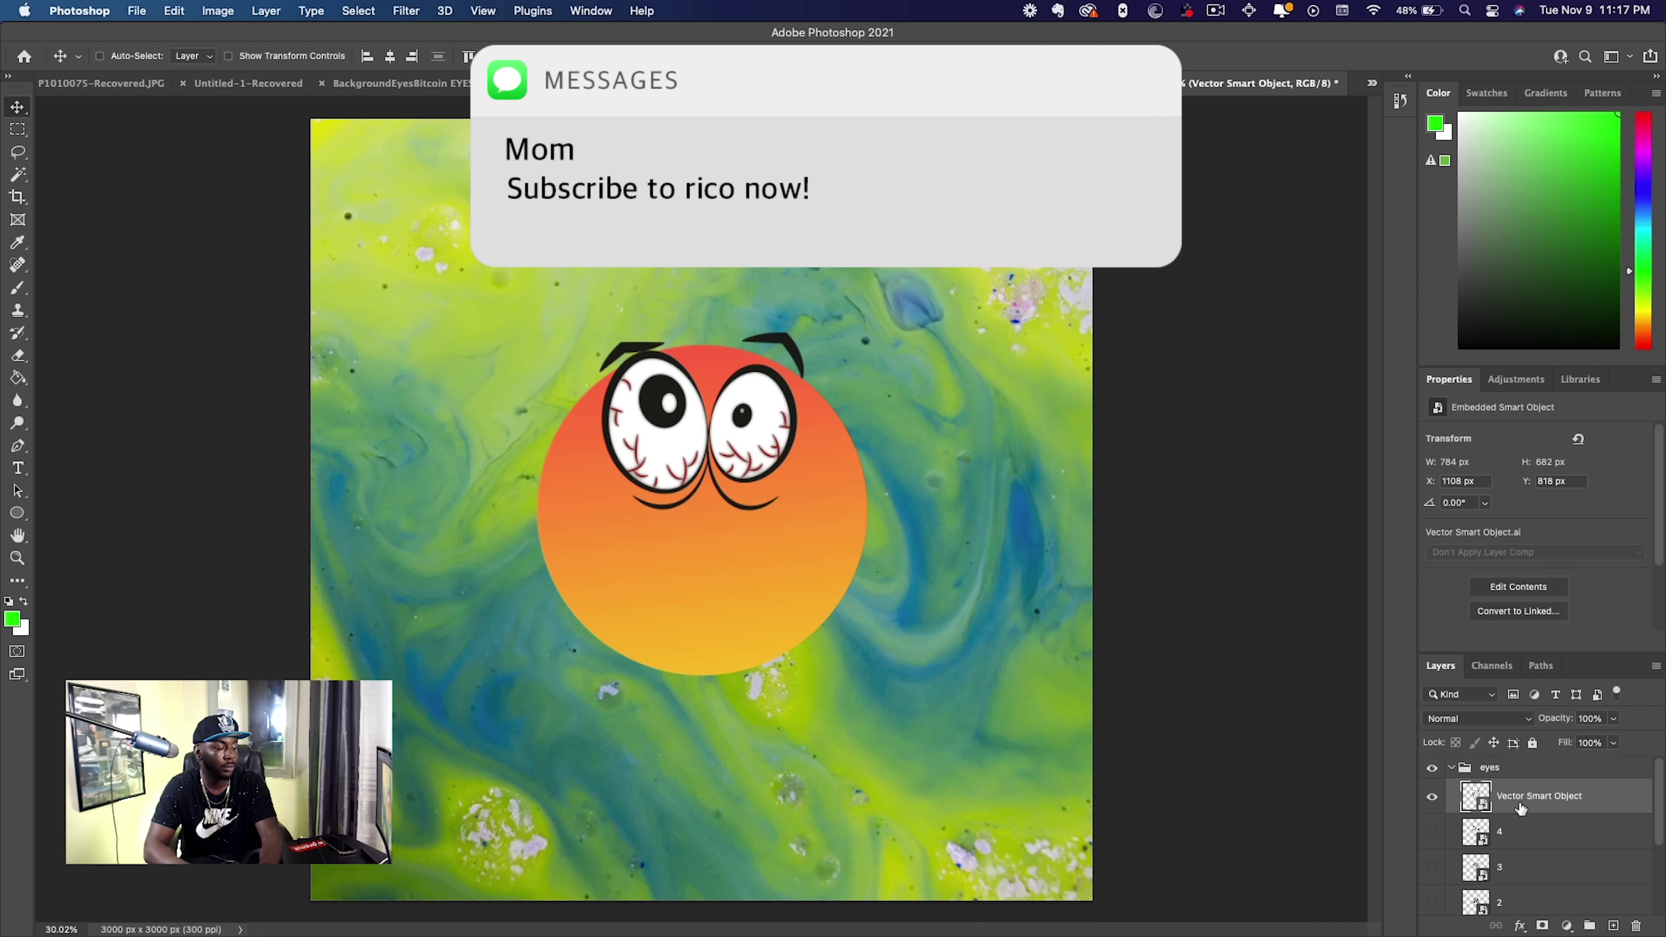
click(1431, 795)
Paste the lower-right pair of eyes as a smart object on the circle and collapse the eyes group.
key(super+v)
key(Return)
key(Return)
double_click(1539, 796)
click(1451, 767)
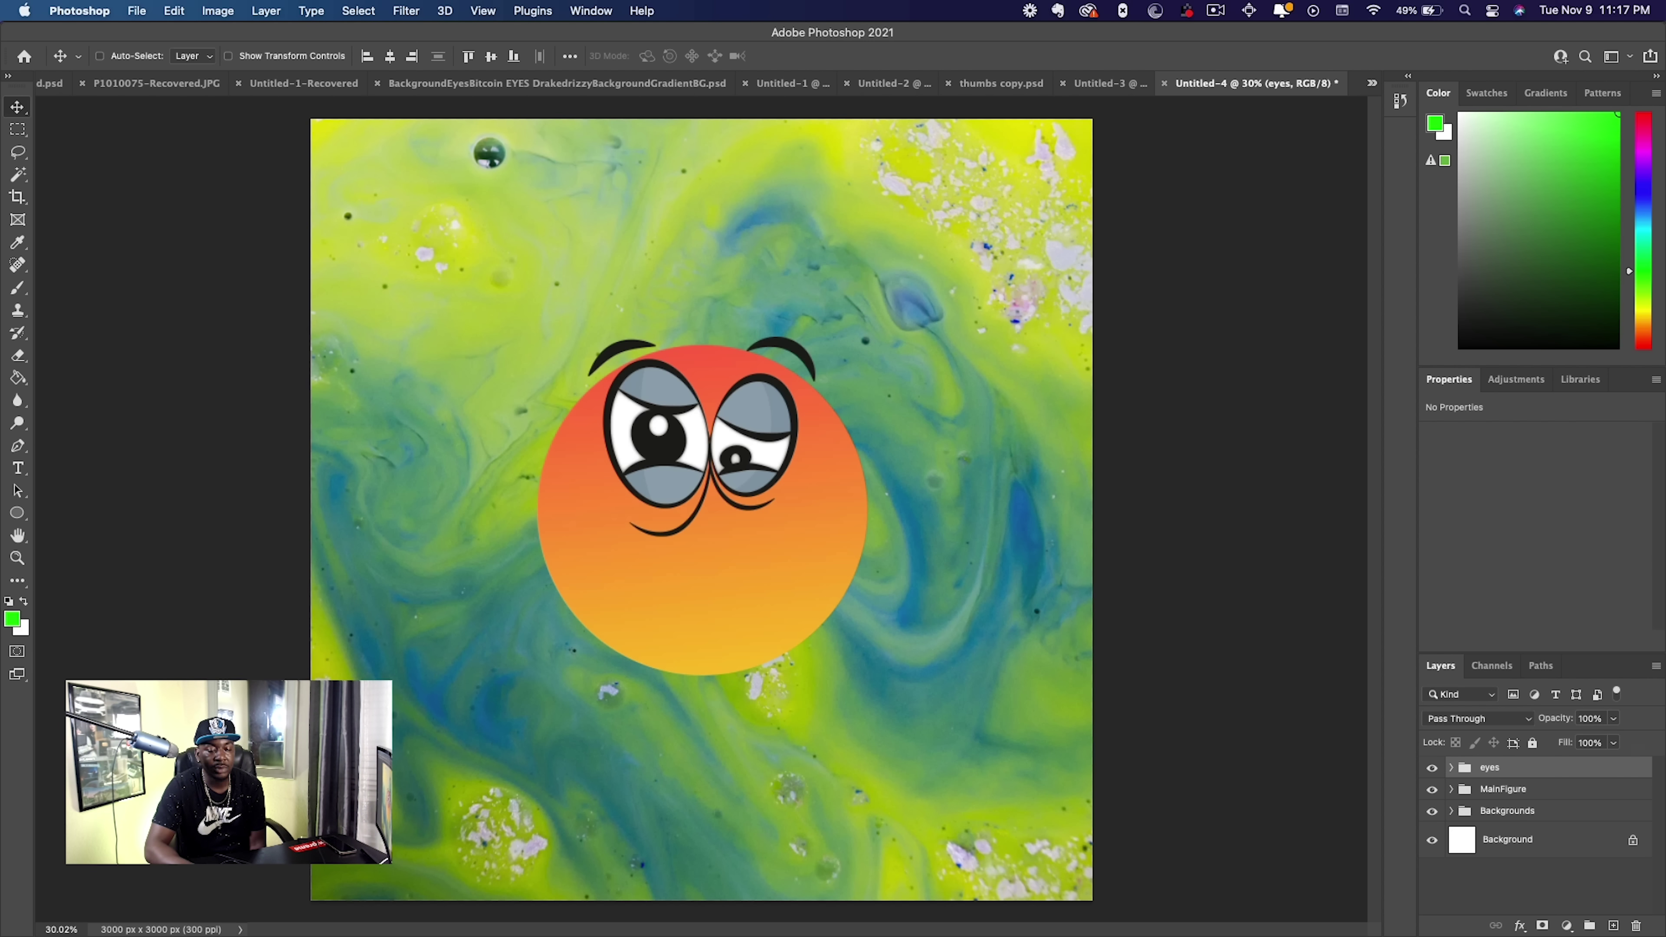
Switch to Finder and select the cartoon monster mouths EPS file in the mouths folder of NFT-MAKE.
key(super+Tab)
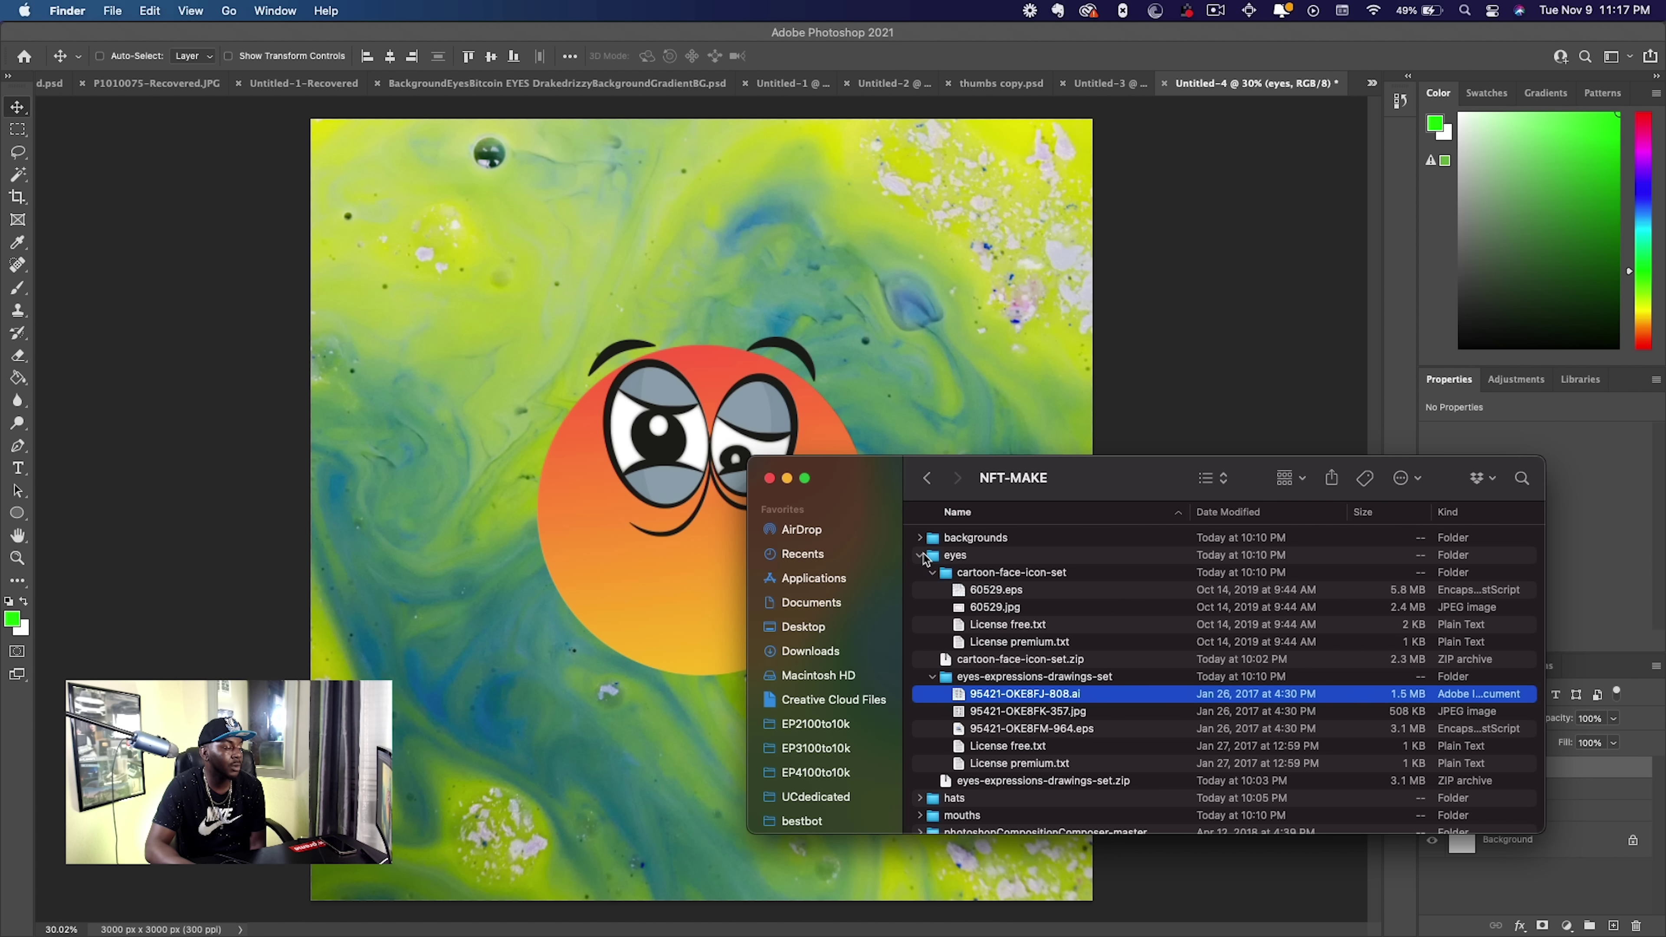
click(921, 556)
click(919, 591)
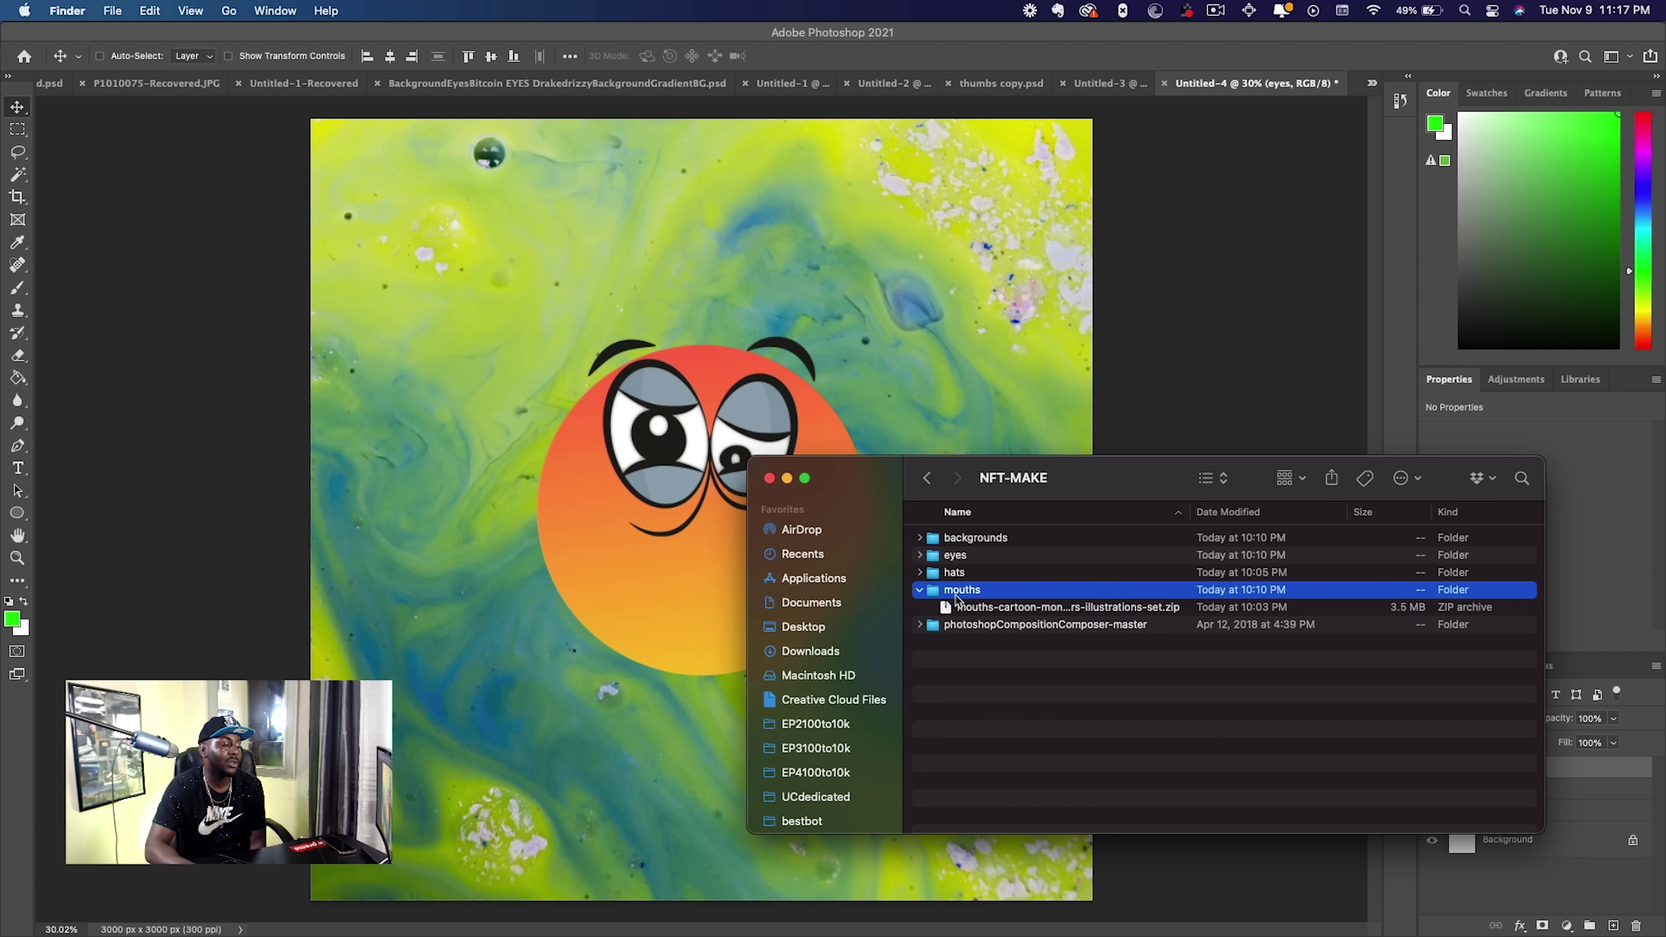
double_click(951, 590)
click(993, 581)
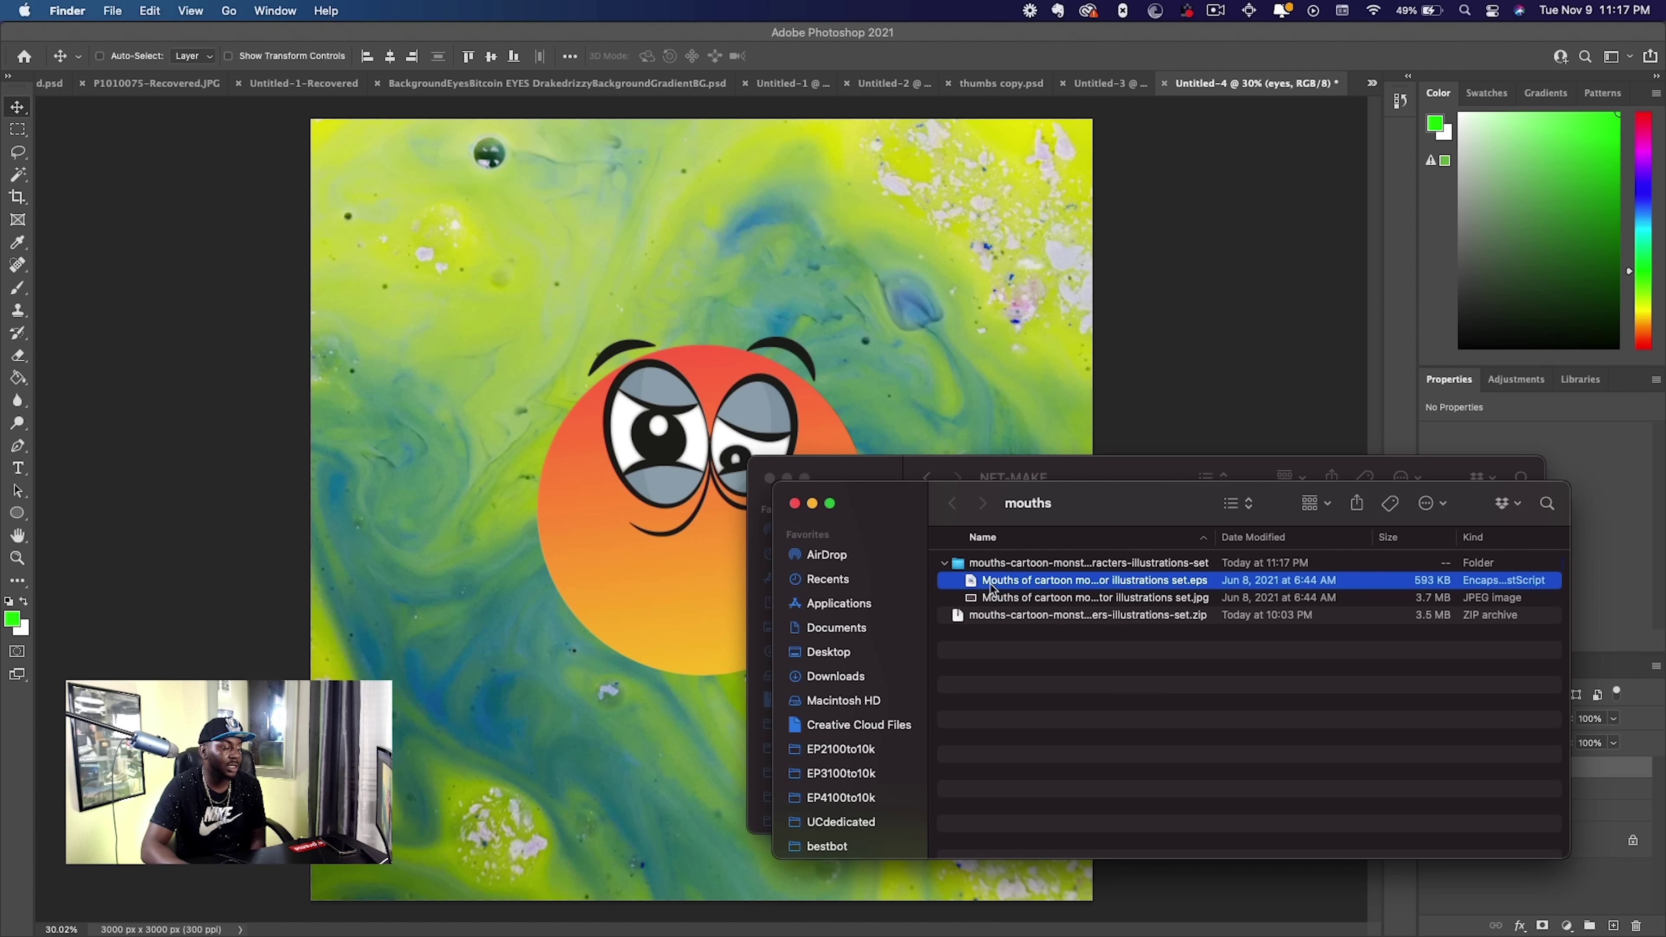
Open the cartoon monster mouths EPS file in Adobe Illustrator 2022 and select the purple mouth with the tongue.
right_click(1017, 586)
mouse_move(1076, 609)
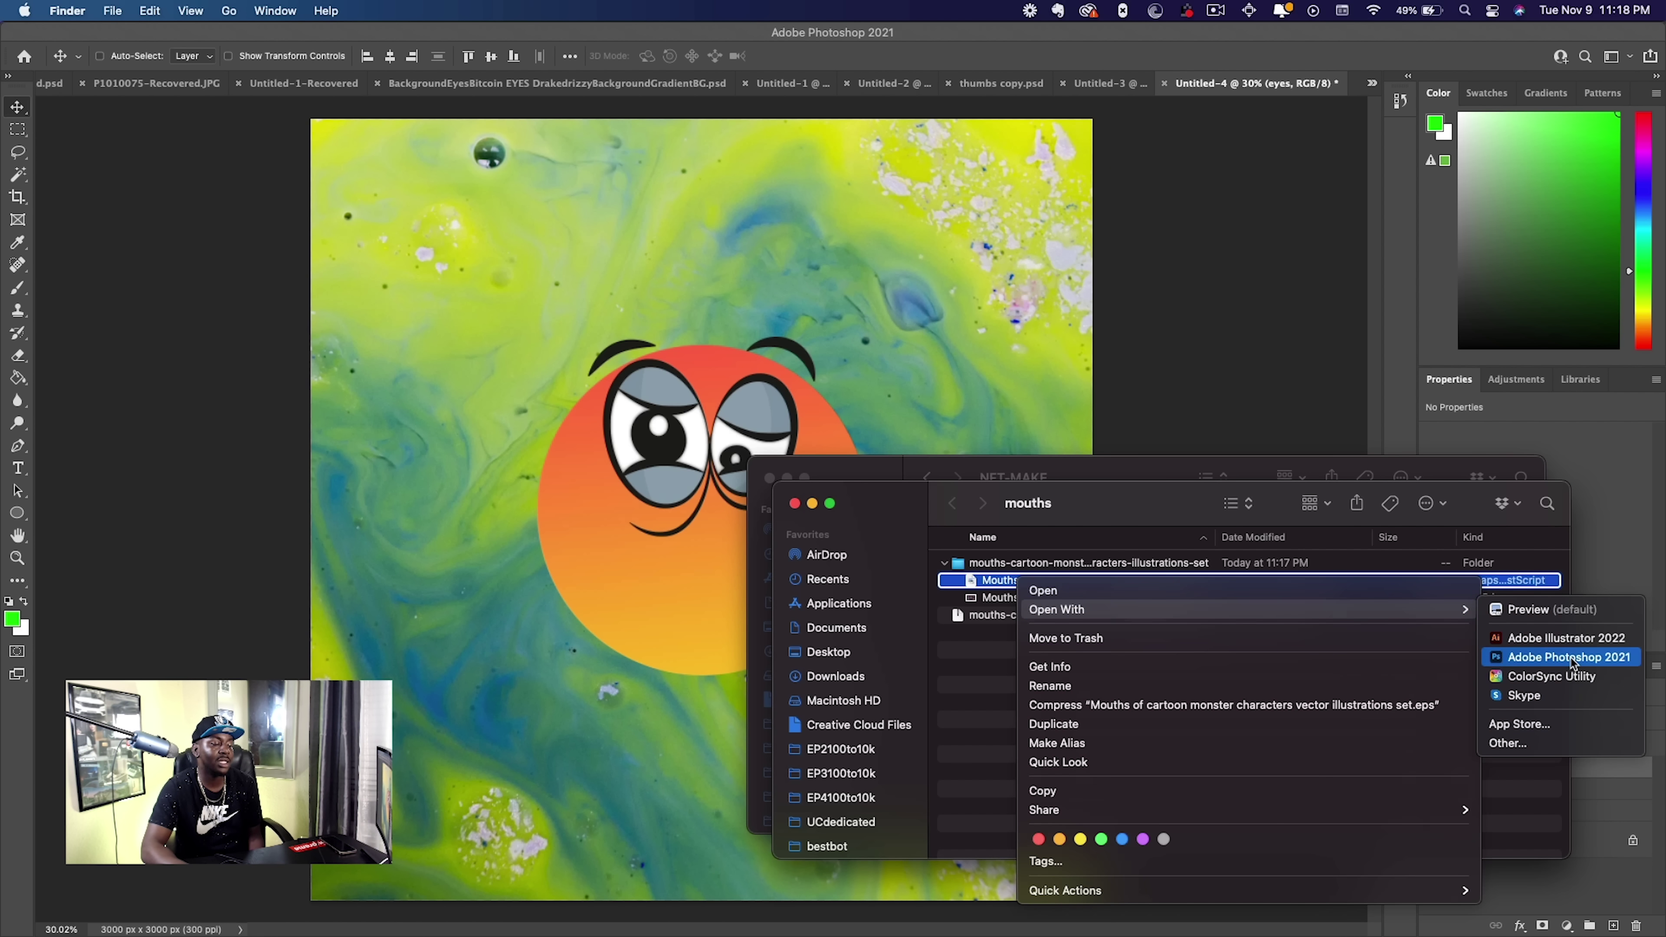
click(1556, 639)
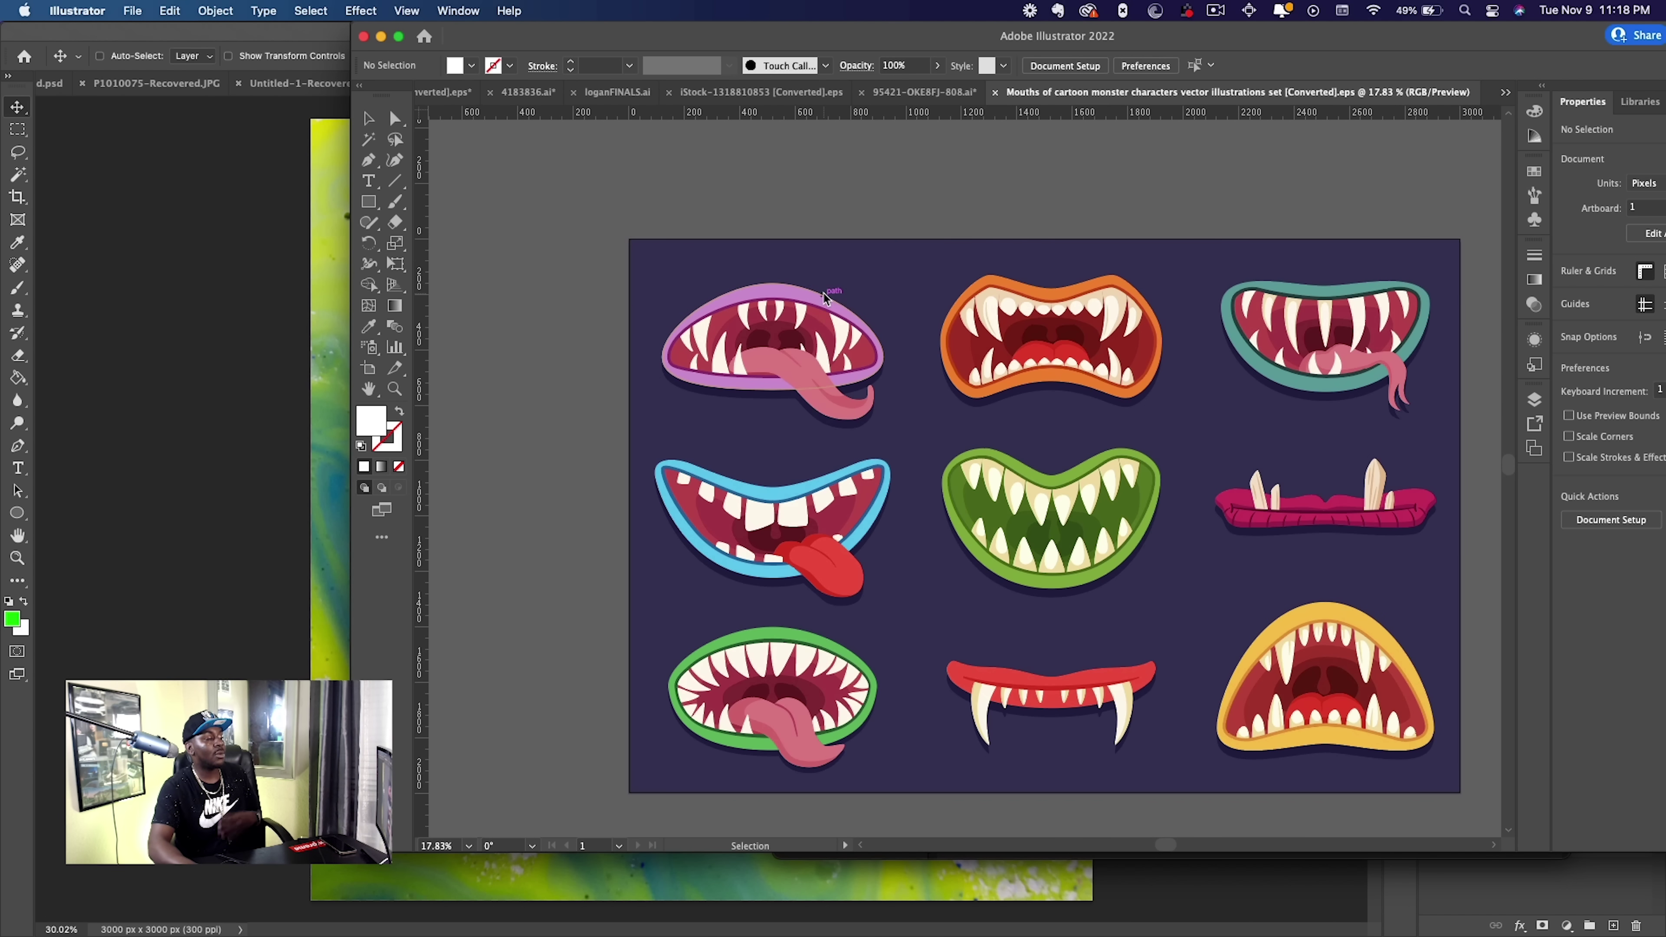
click(806, 401)
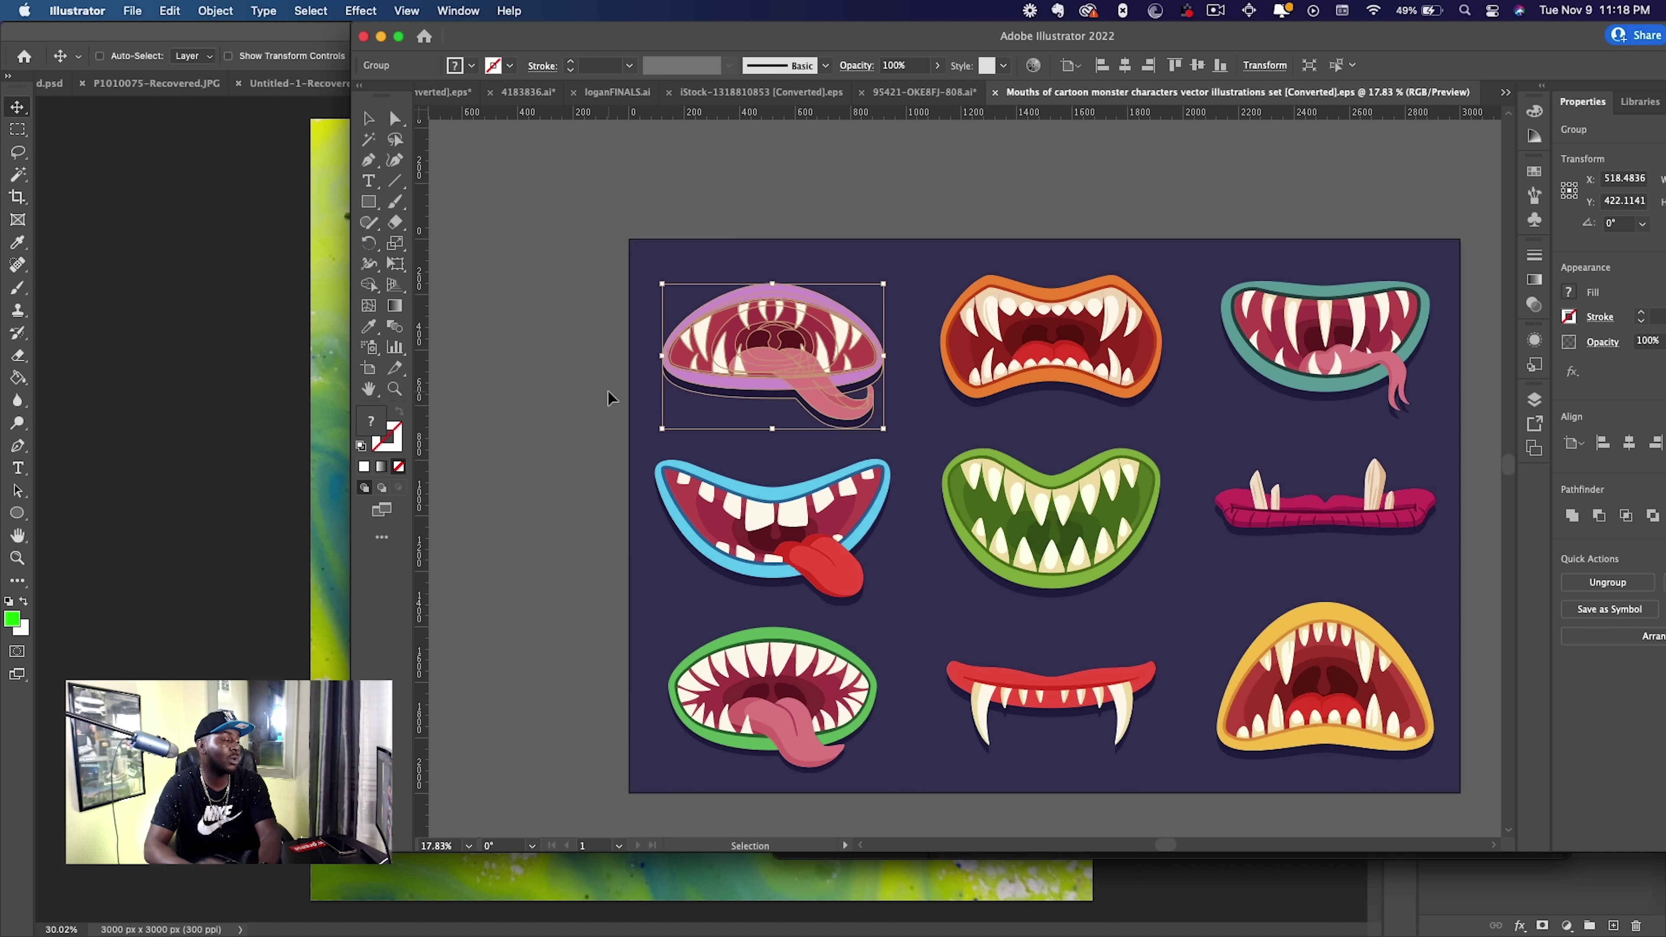
Switch to Photoshop and add a new layer above the eyes group inside a group named mouths.
click(245, 383)
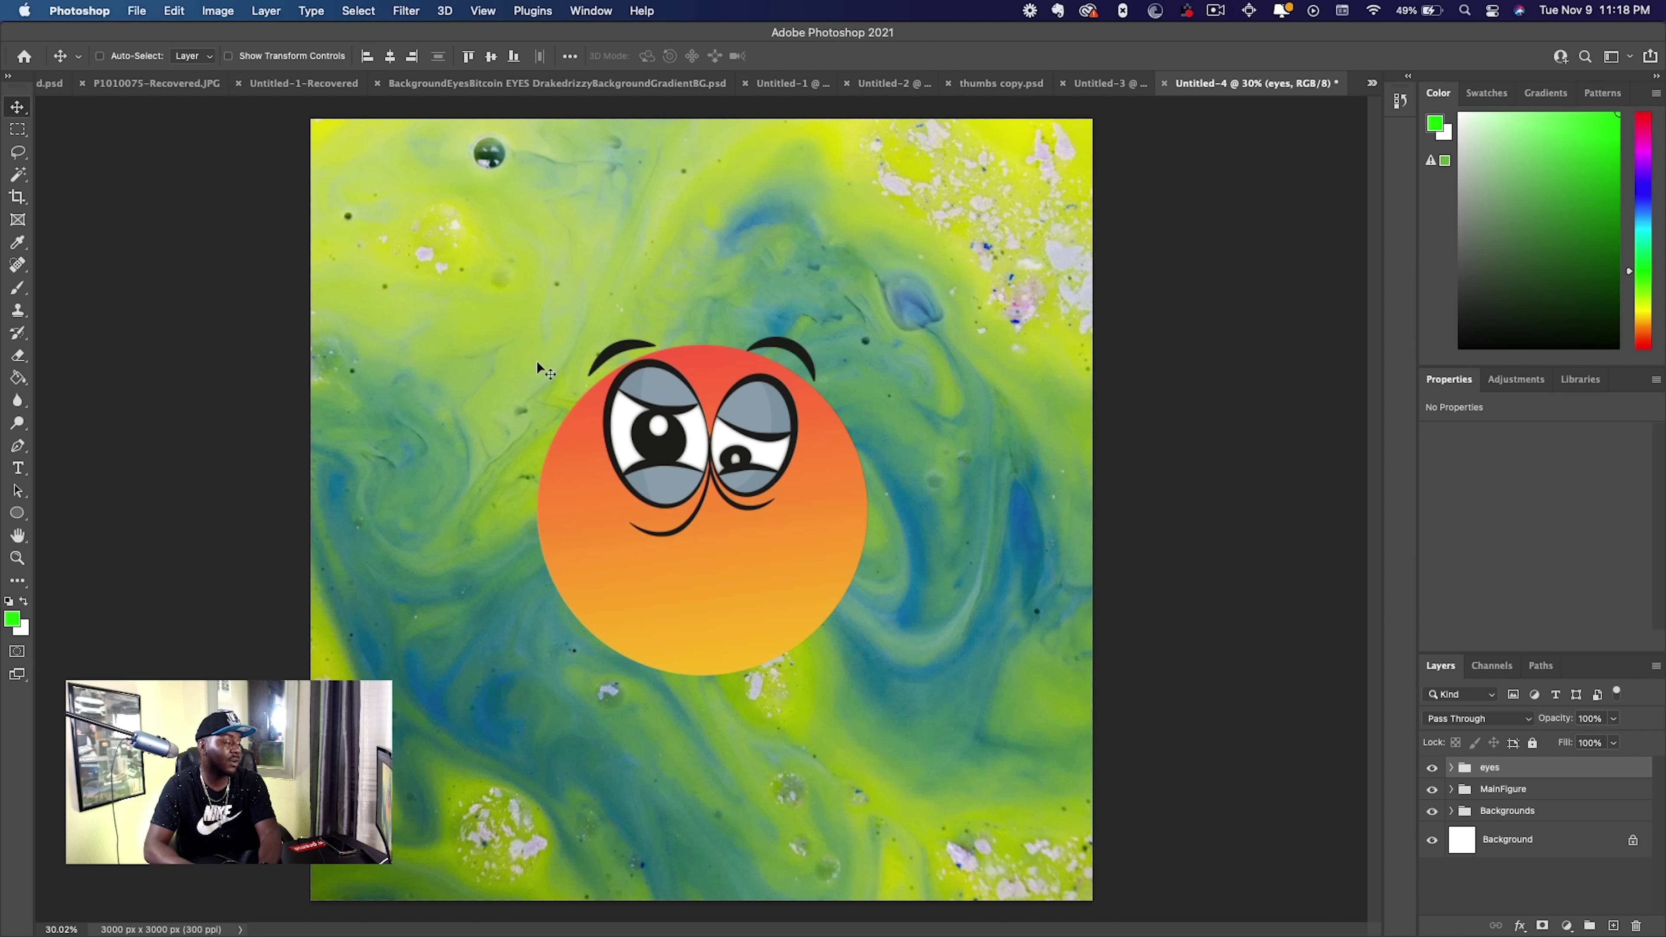
click(1613, 925)
right_click(1555, 781)
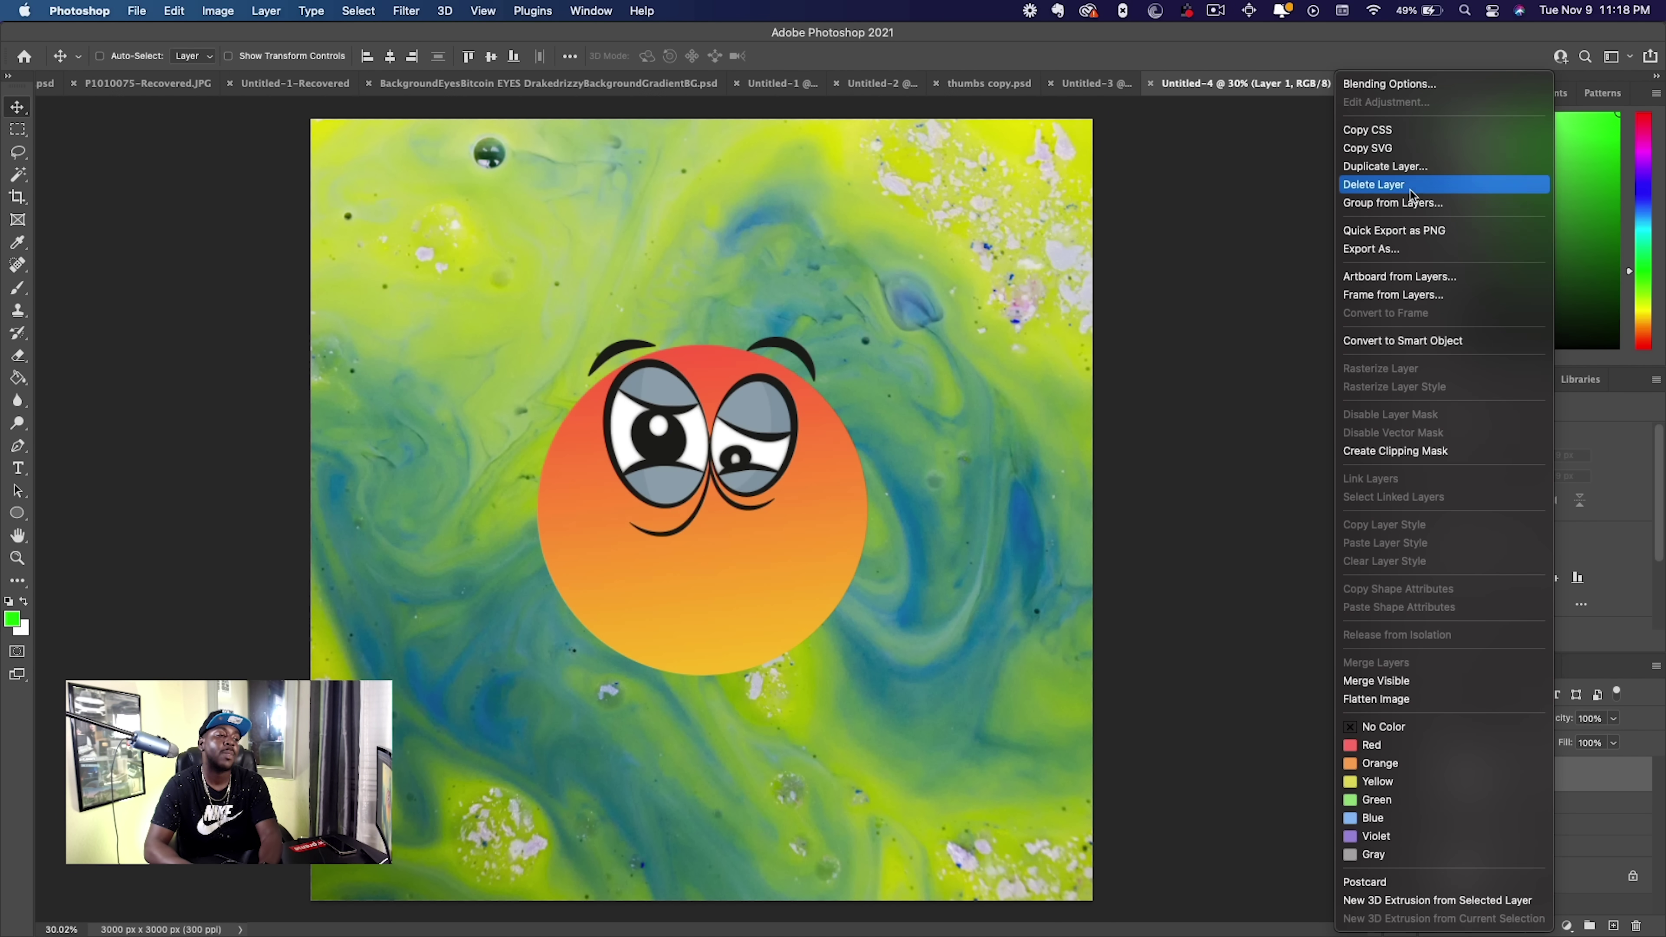
click(1397, 202)
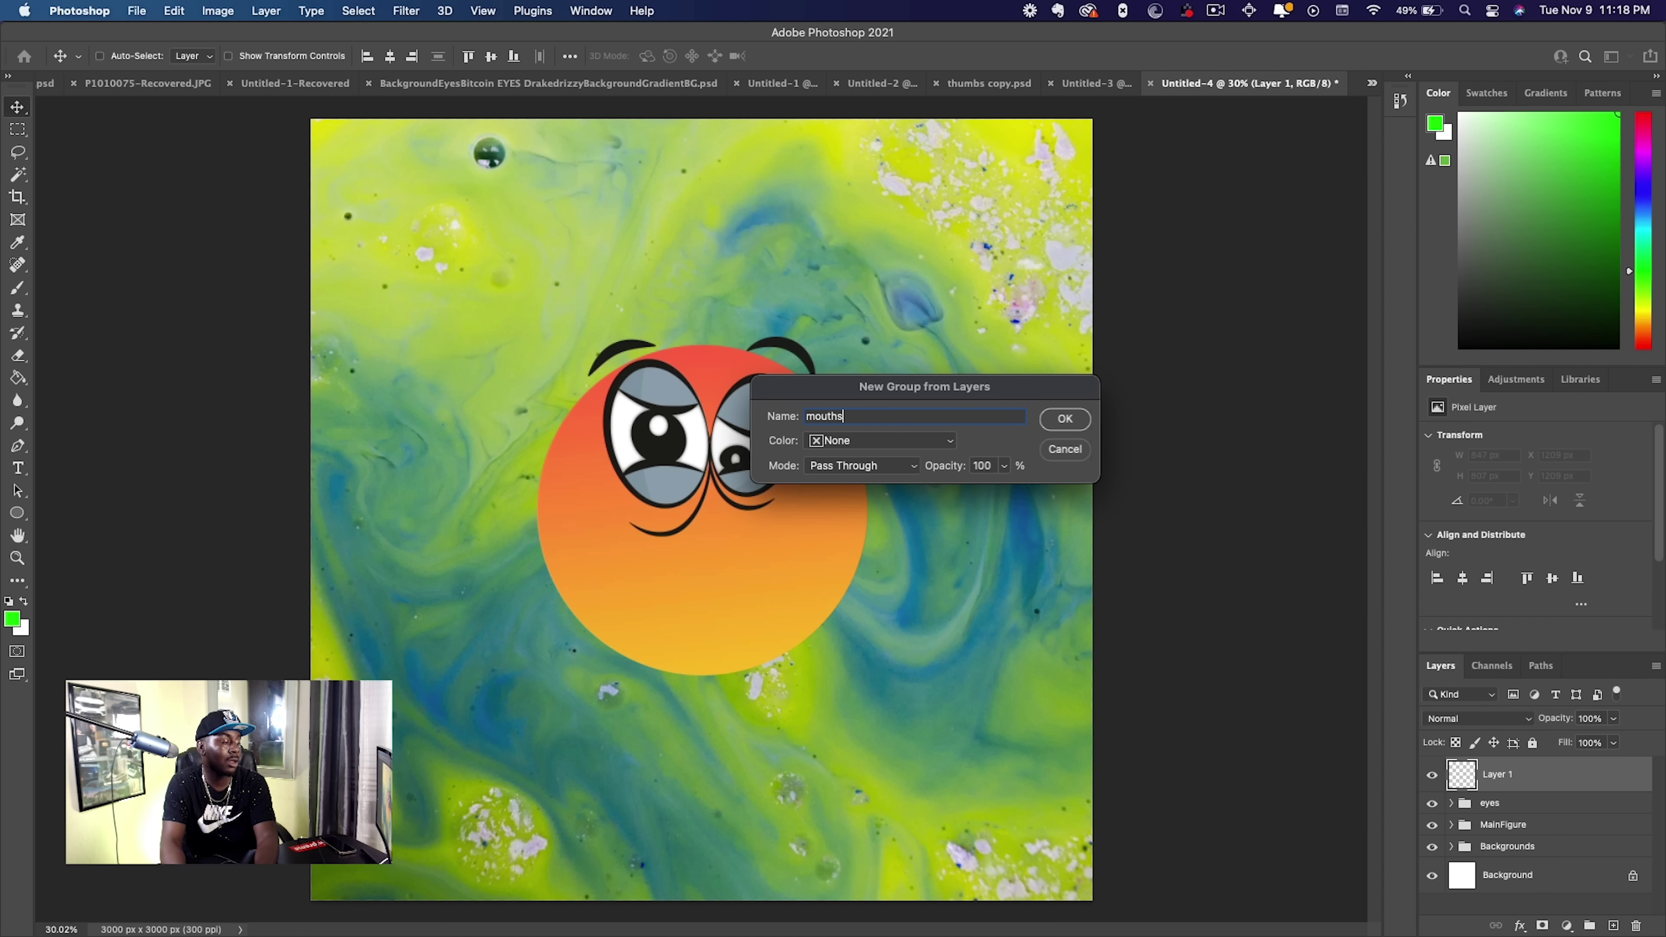
text(mouths)
key(Return)
Paste the copied mouth into the mouths group as a smart object and move it to the circle's lower half.
click(1502, 799)
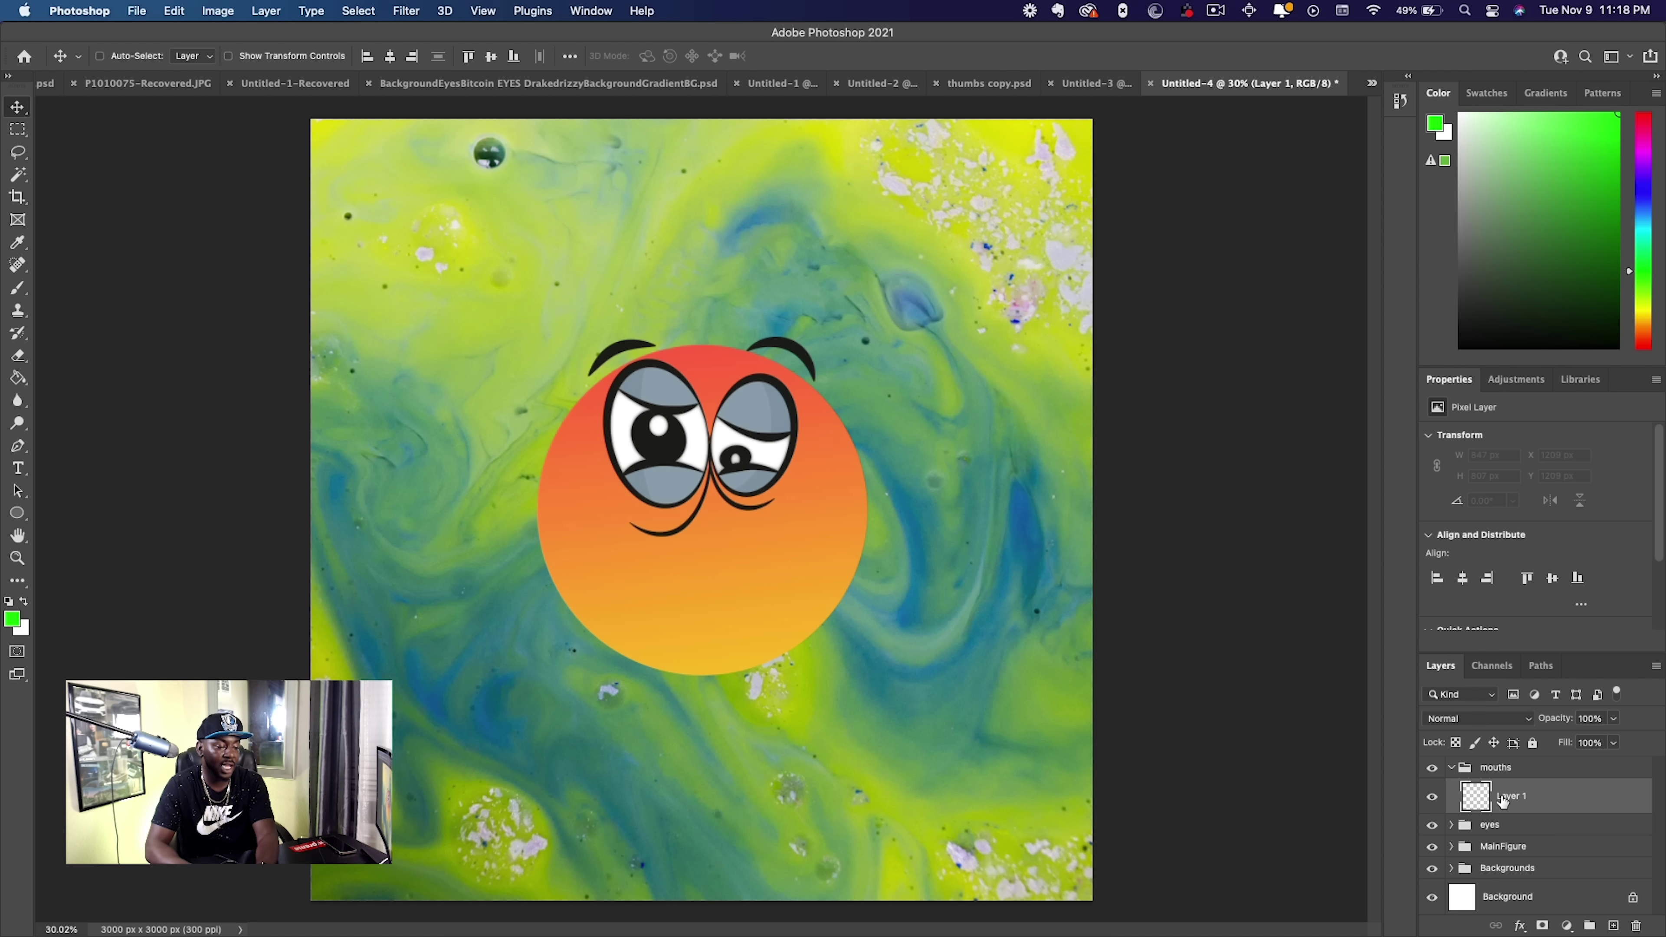
key(super+v)
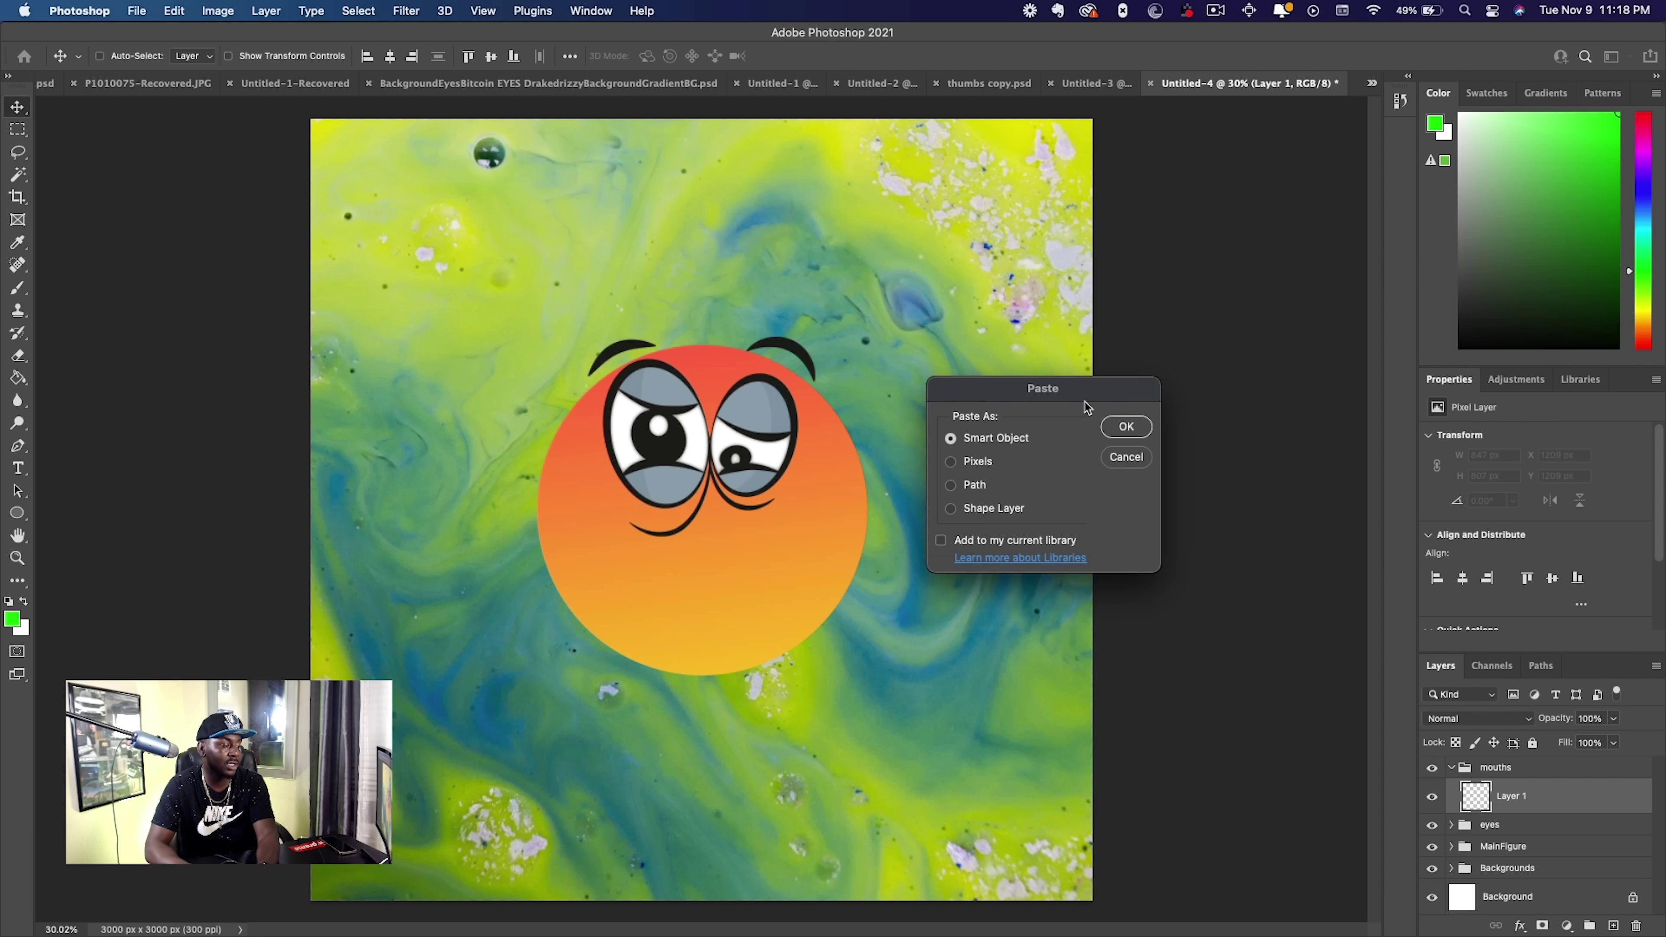
click(1125, 426)
drag(751, 528, 751, 597)
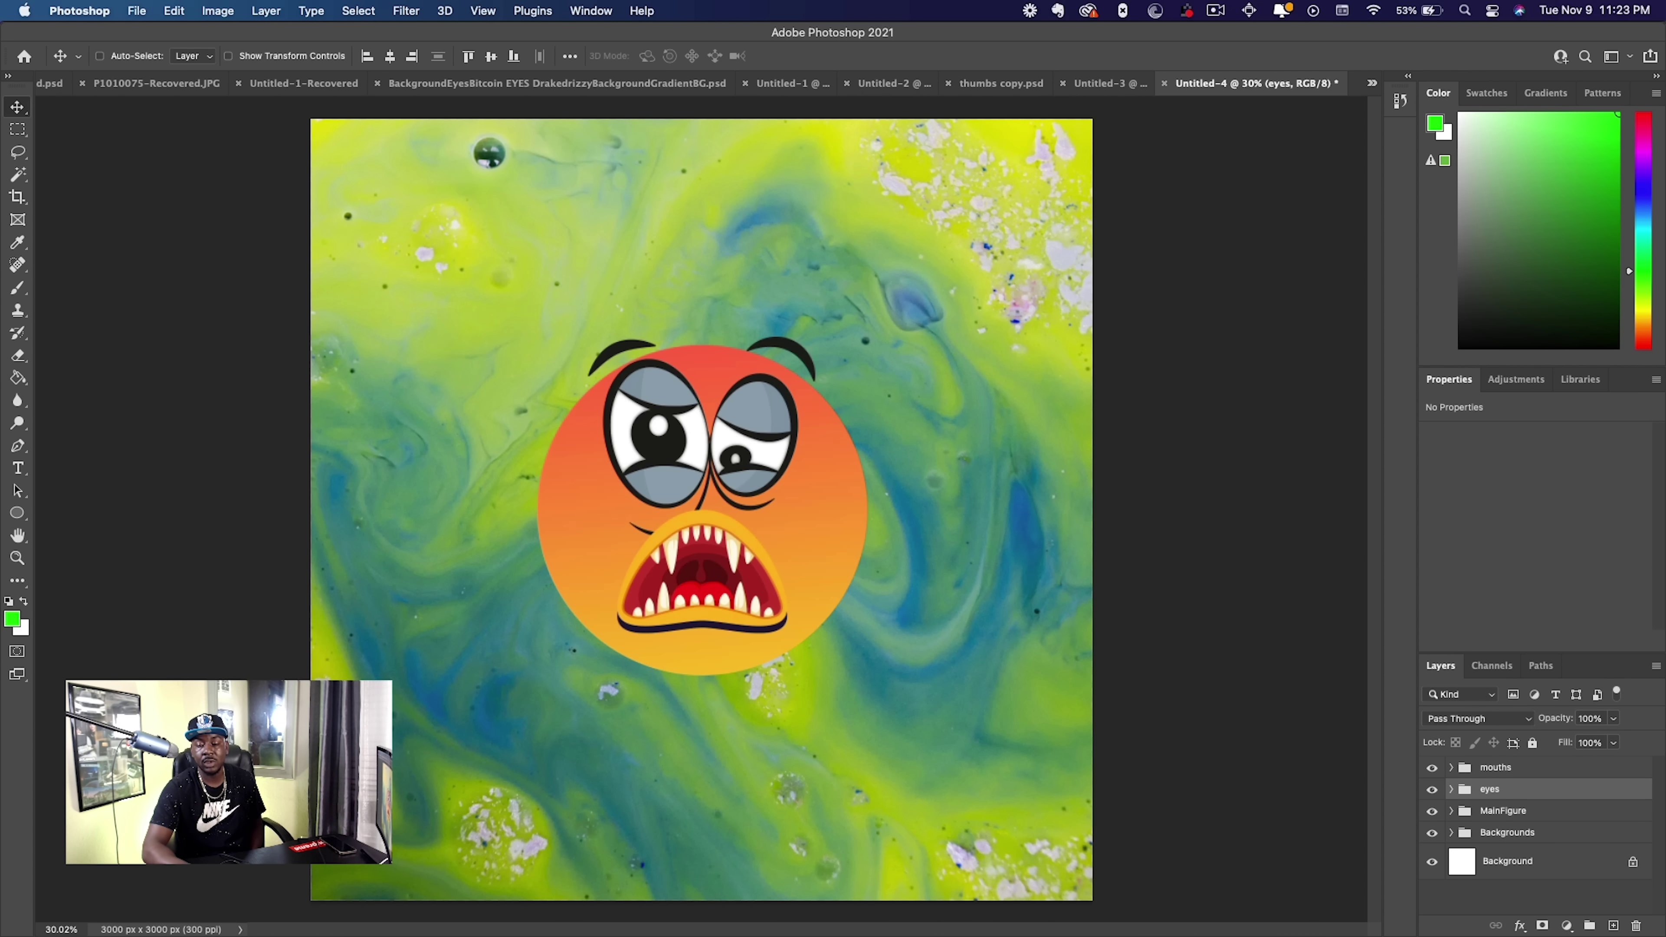
Switch to Finder and open iStock-1318810853.eps from the hats folder in Adobe Illustrator 2022.
key(super+Tab)
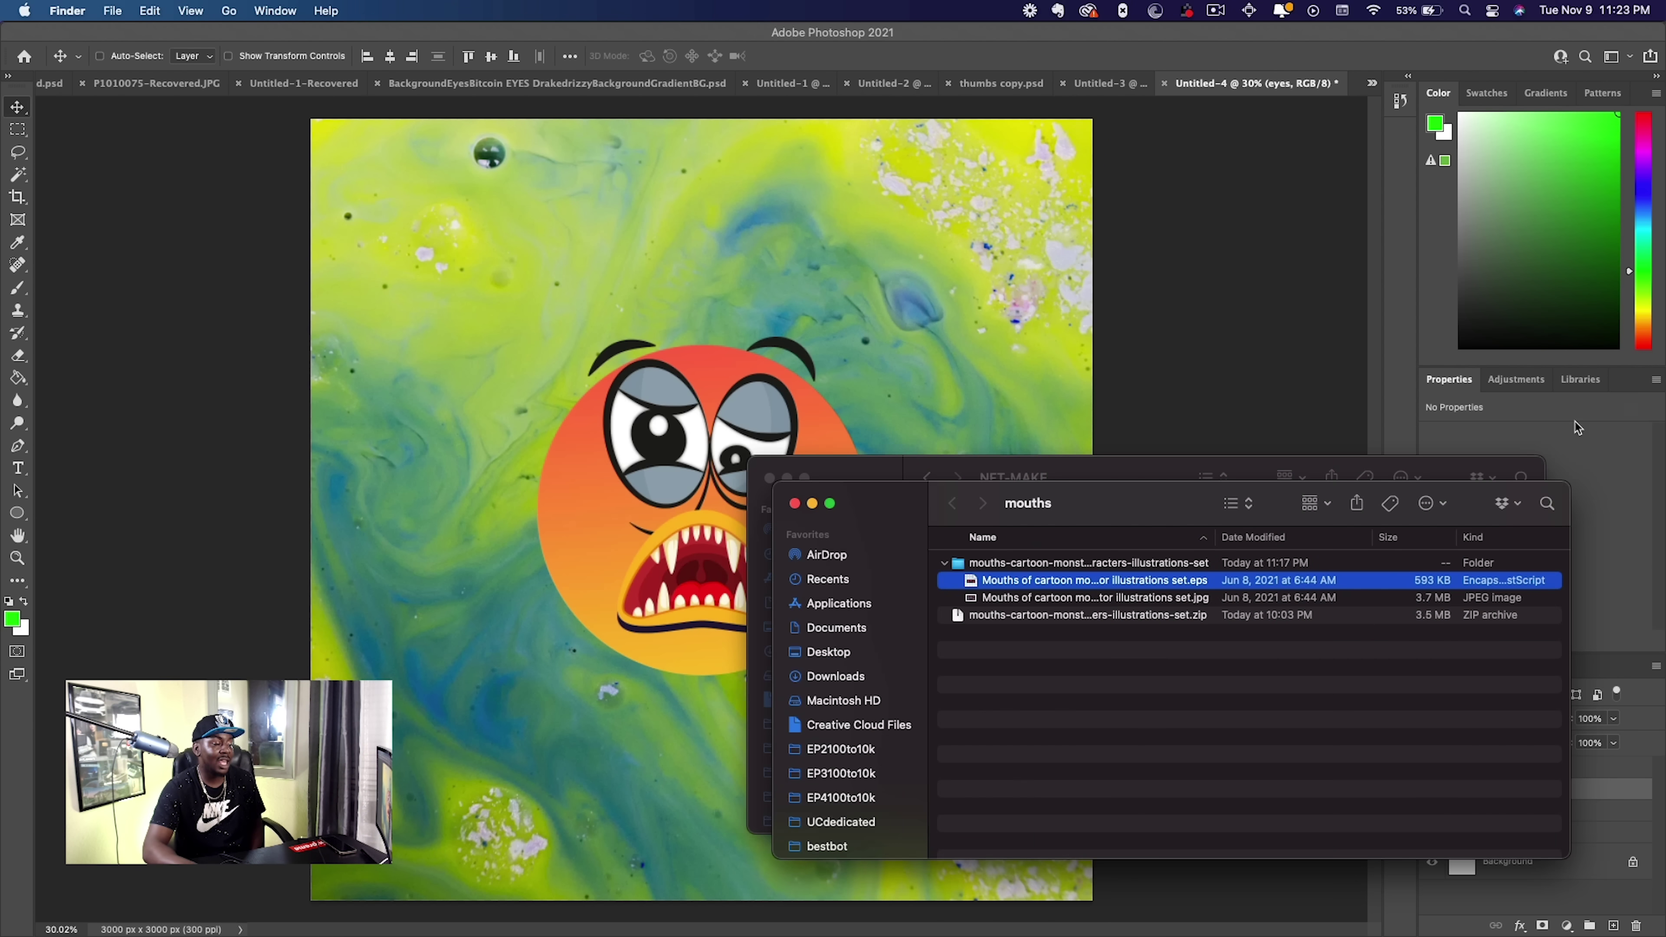
key(super+grave)
right_click(989, 589)
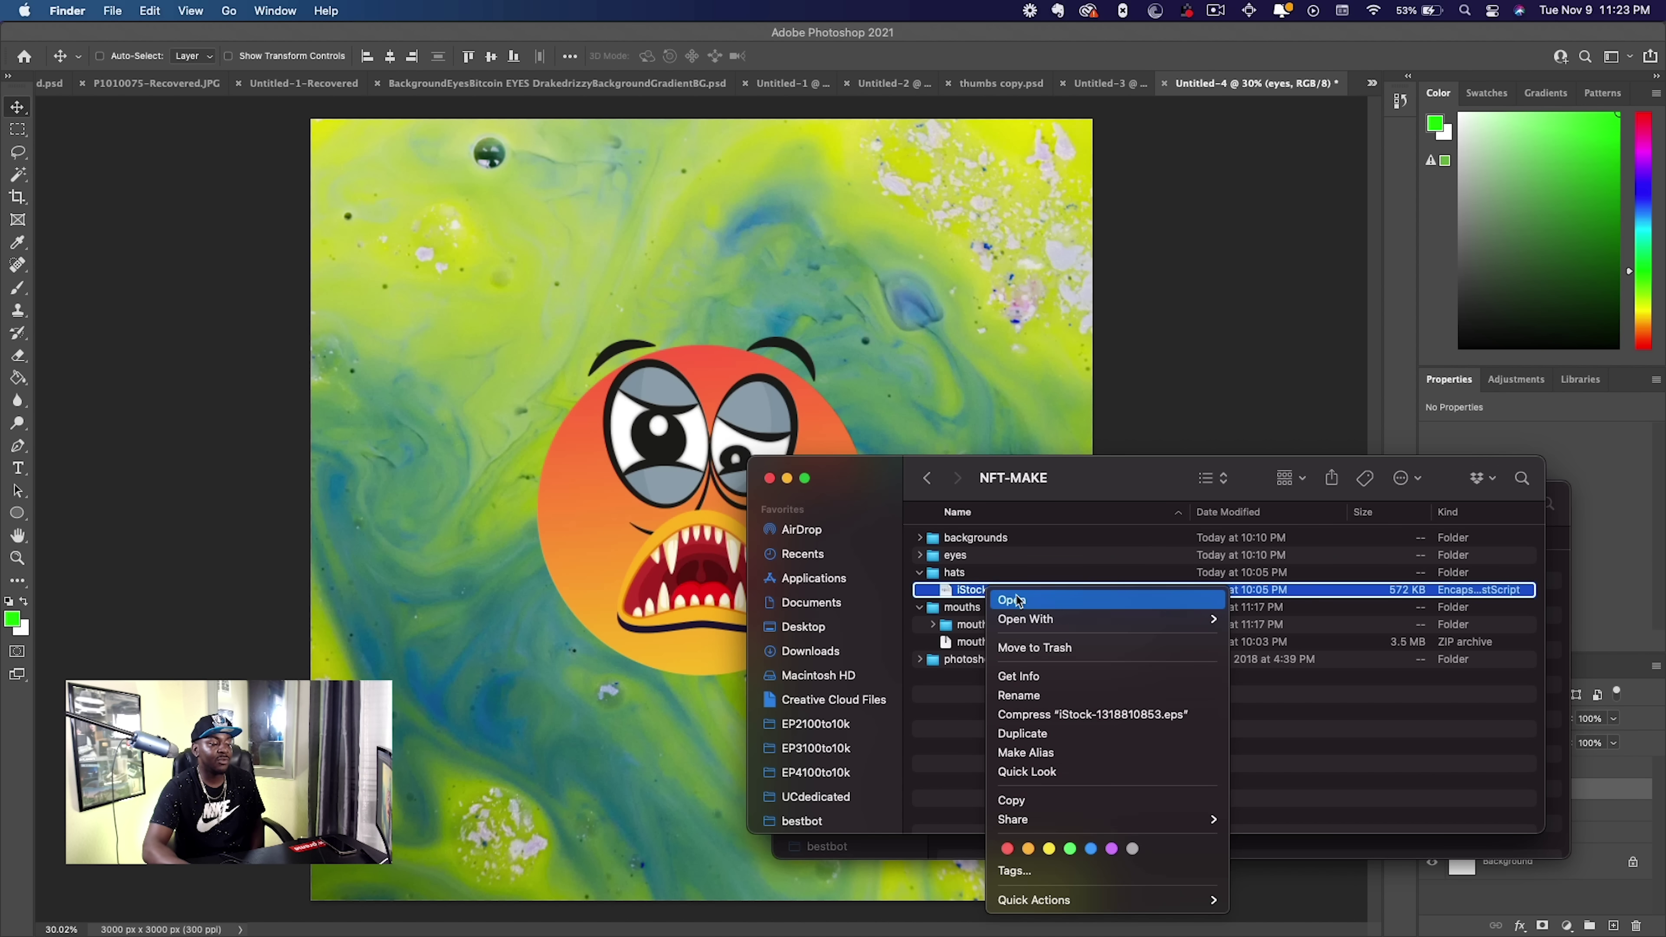
mouse_move(1197, 621)
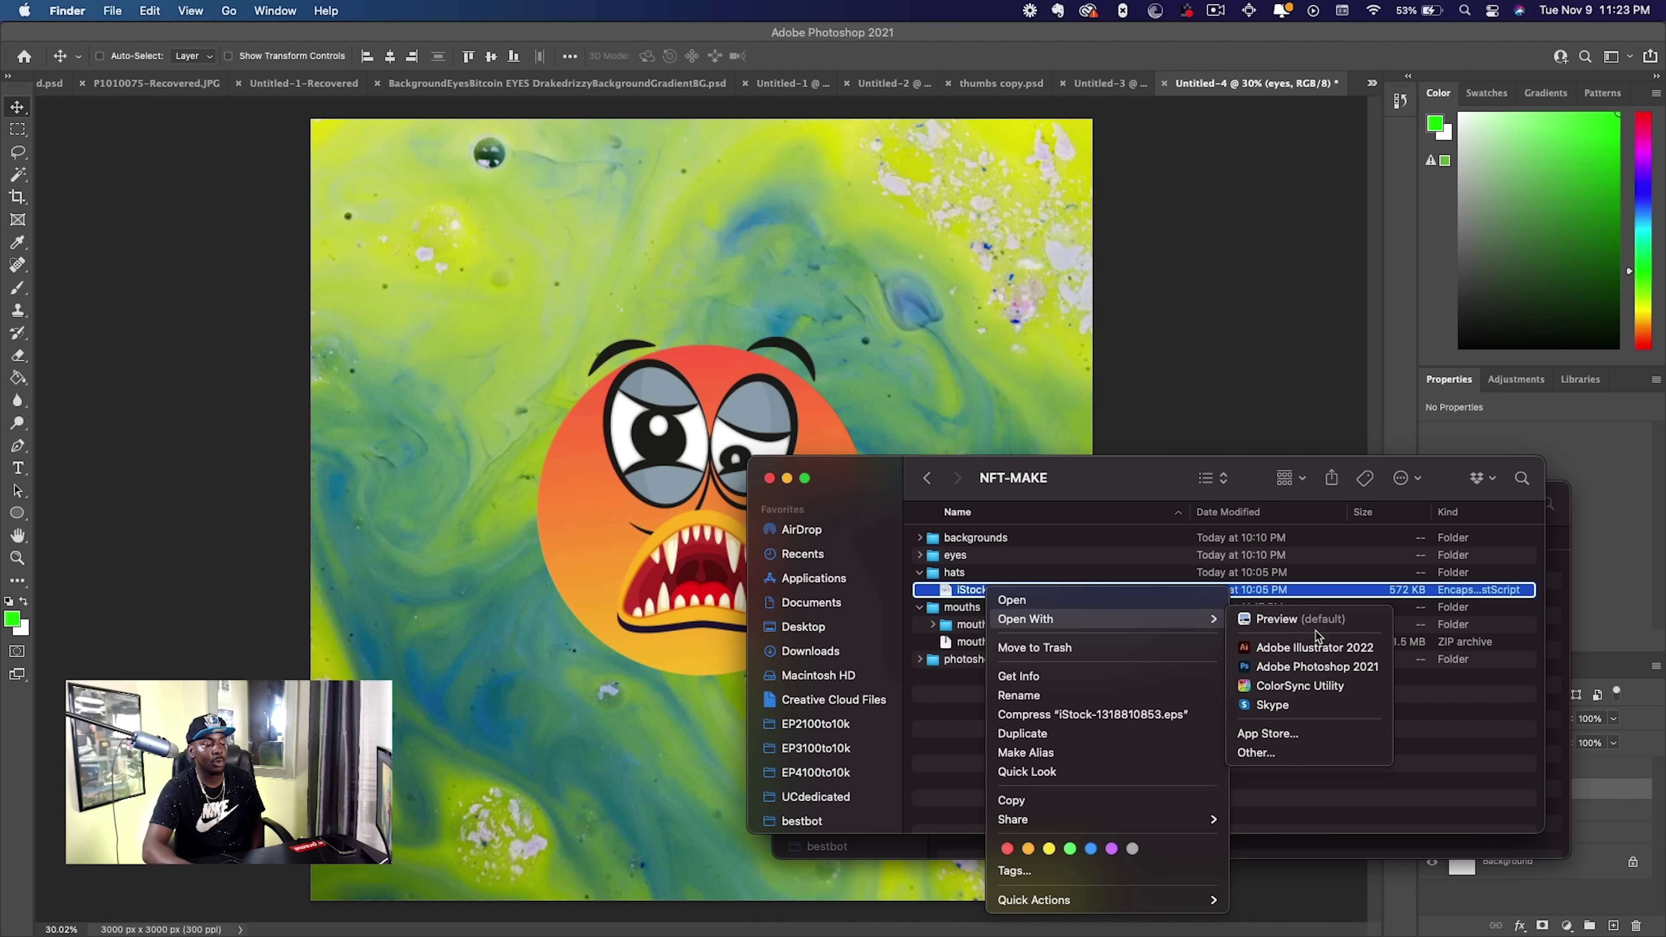
click(1306, 648)
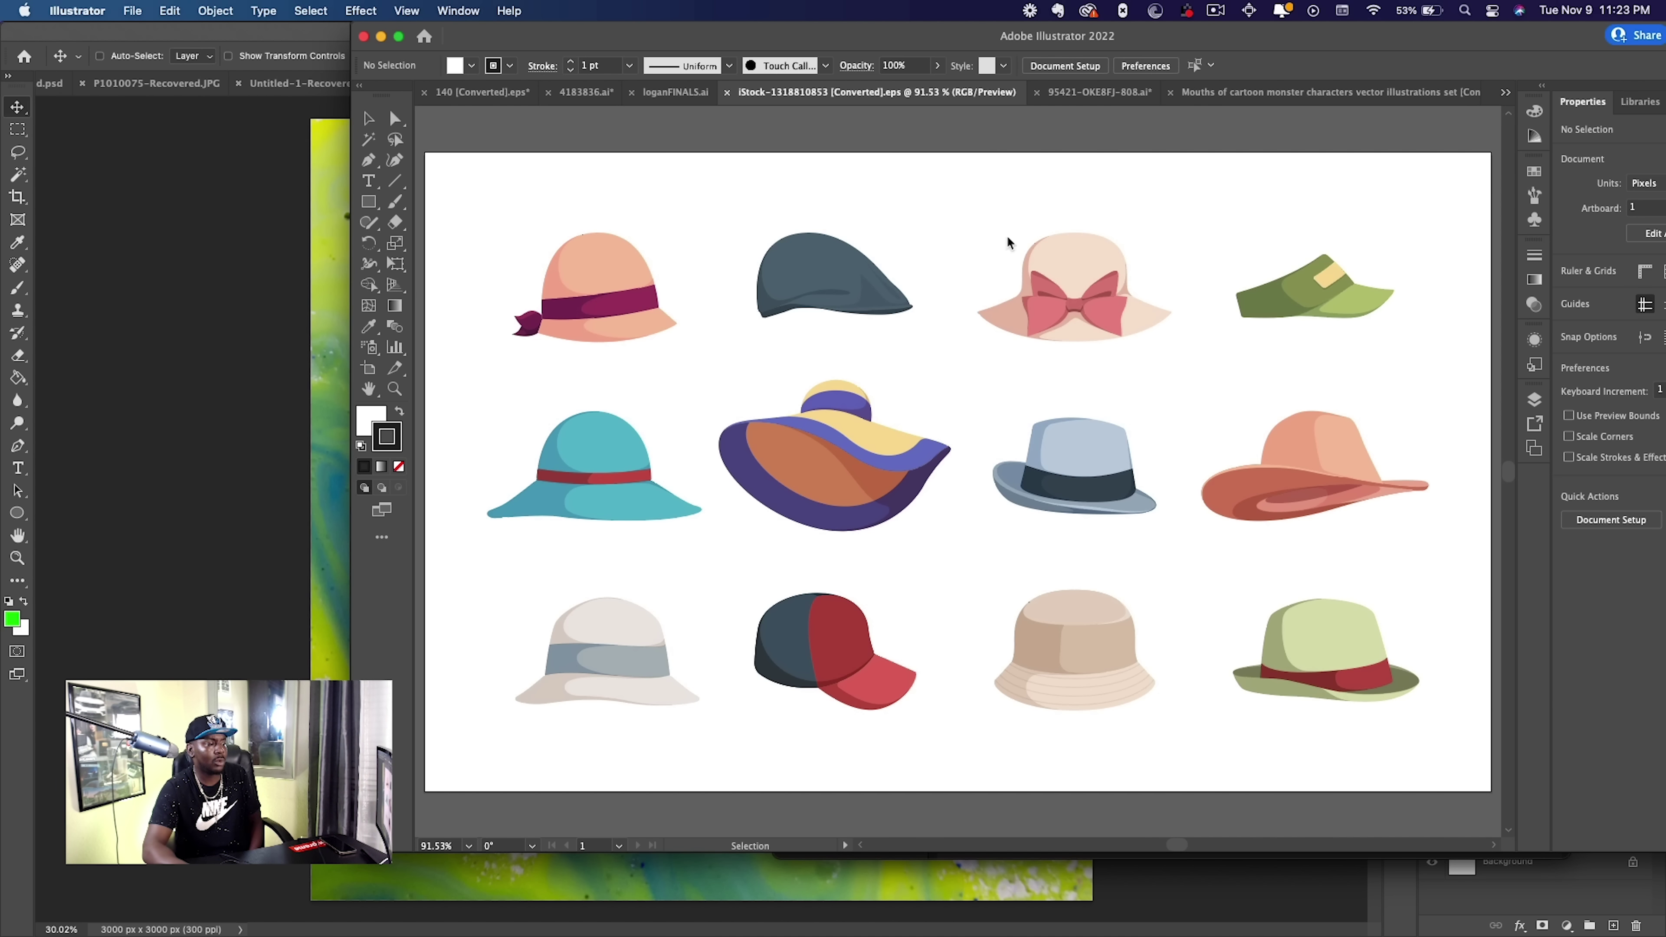
Ungroup the artwork holding all twelve hat drawings.
click(1060, 459)
right_click(1061, 463)
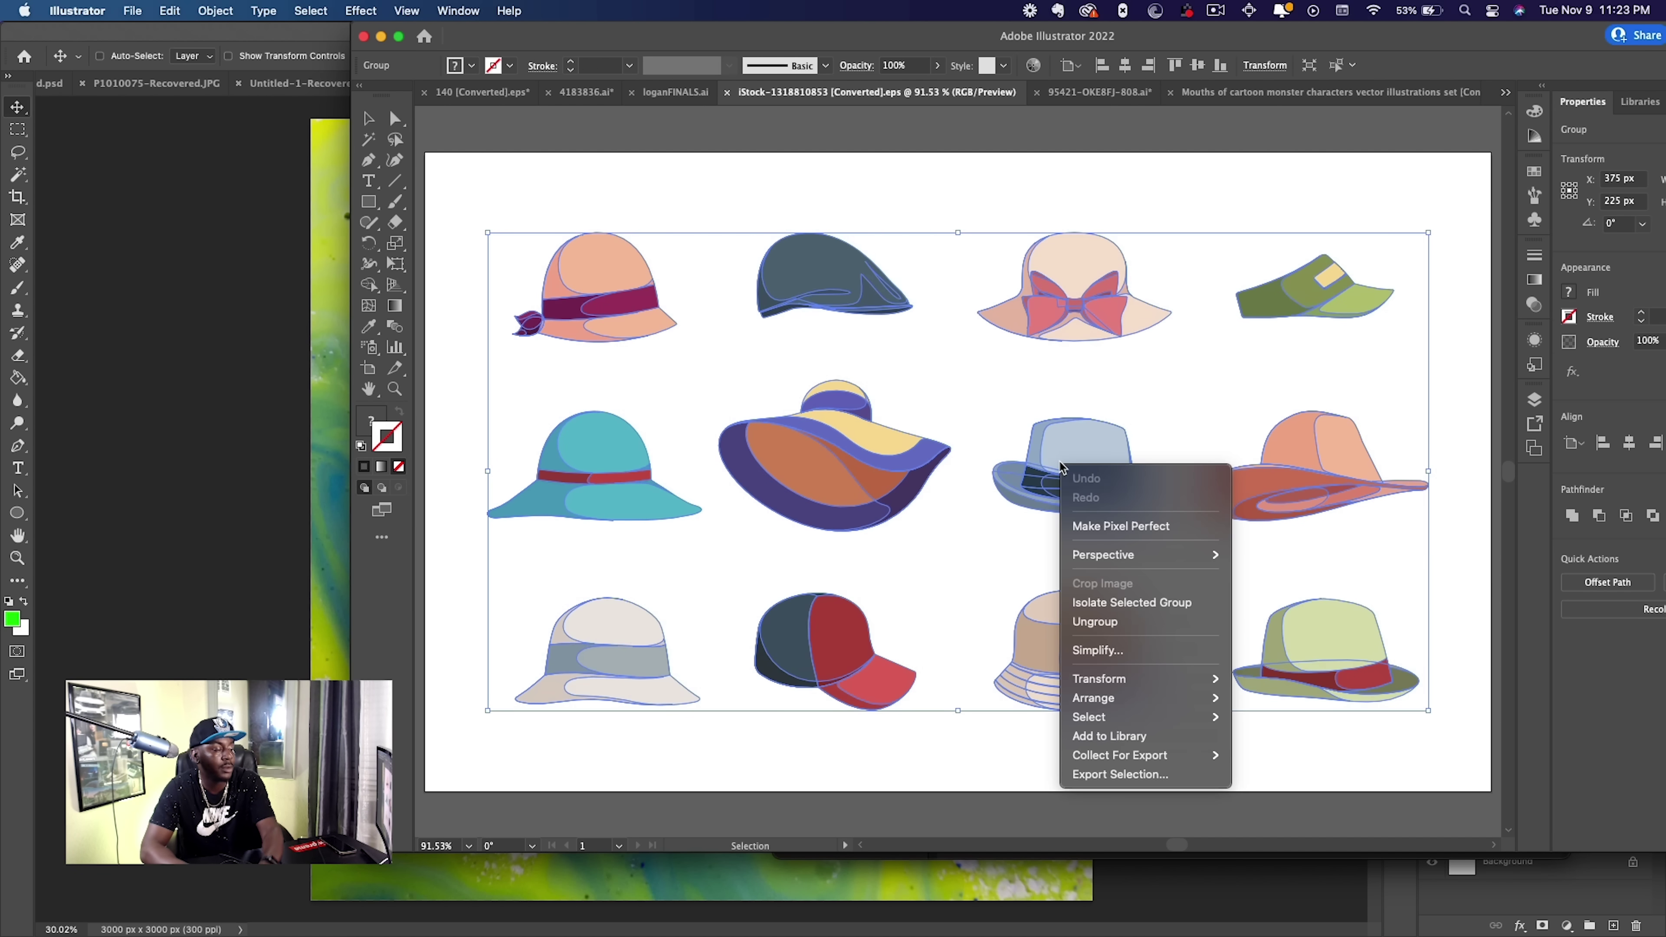
click(1098, 622)
Switch to Photoshop and add a new layer above the mouths group inside a group named hats.
key(super+Tab)
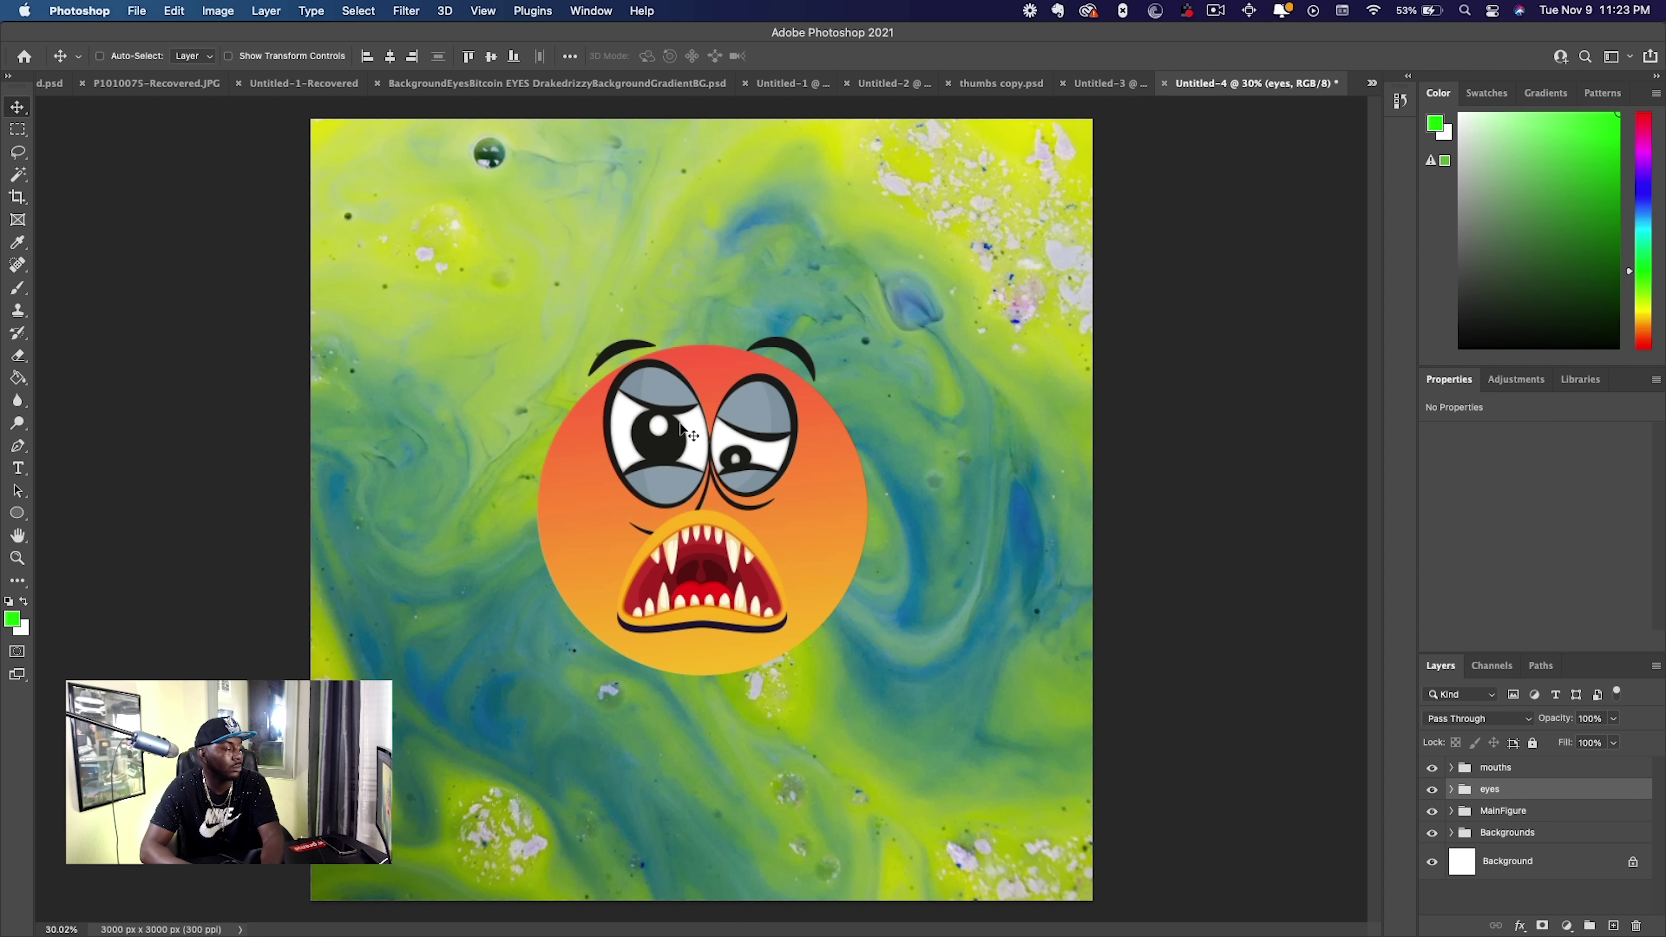
click(1614, 925)
drag(1529, 795, 1538, 766)
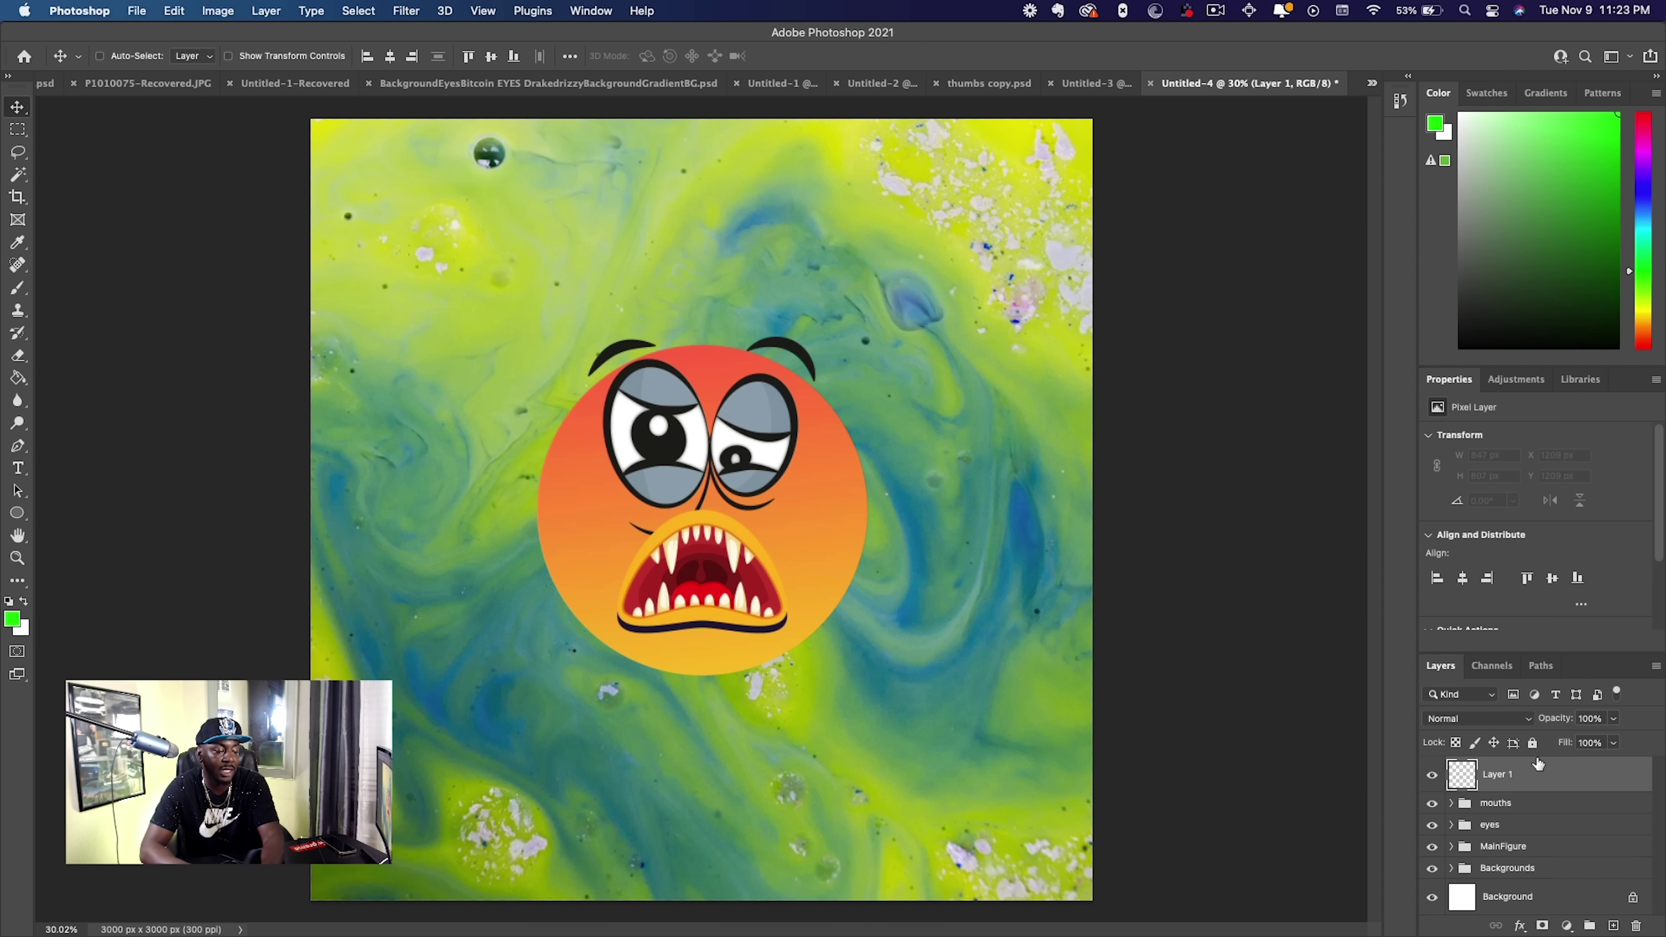
right_click(1540, 768)
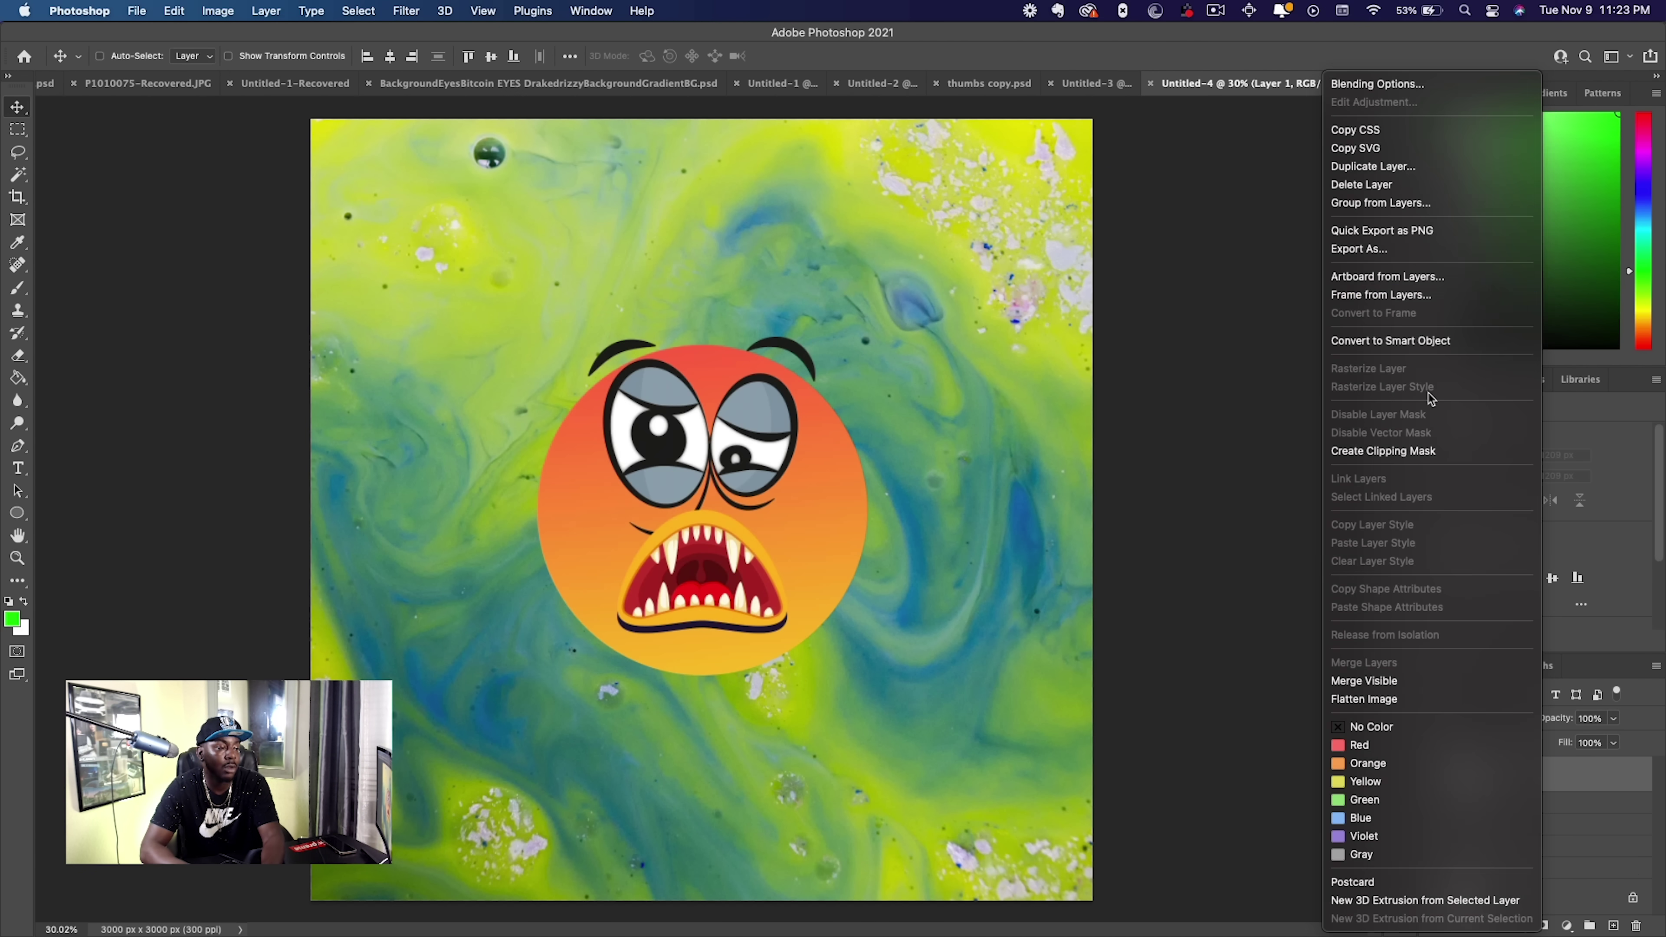
click(1384, 203)
text(hats)
key(Return)
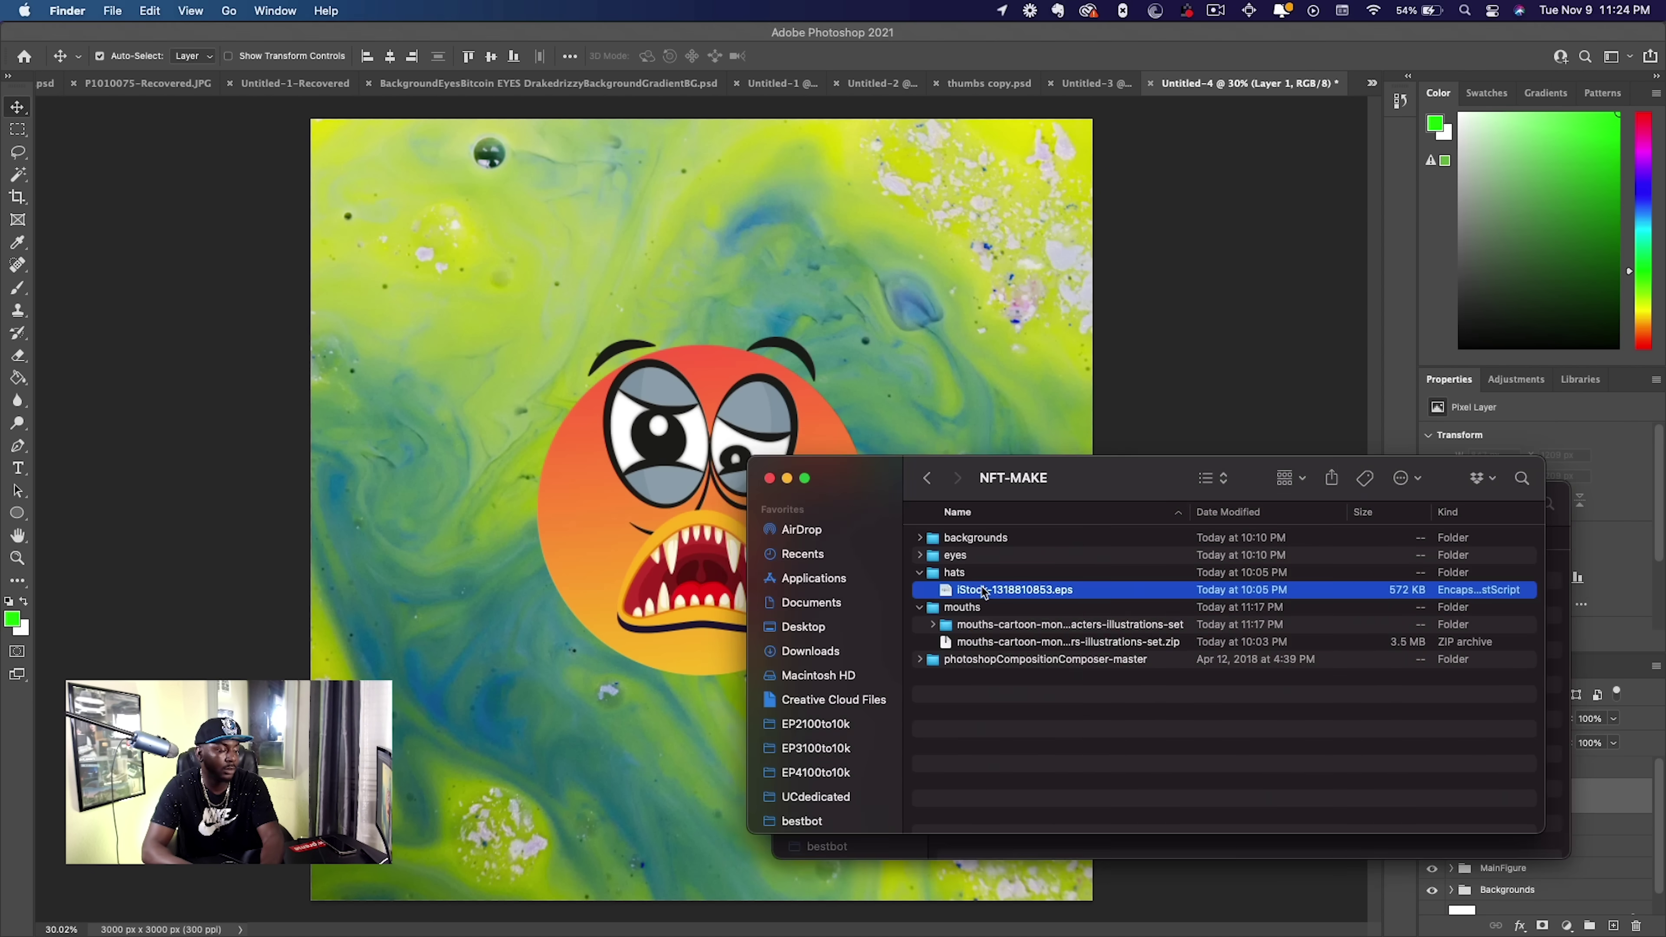
Paste the copied hat artwork into the hats group as a smart object.
key(super+v)
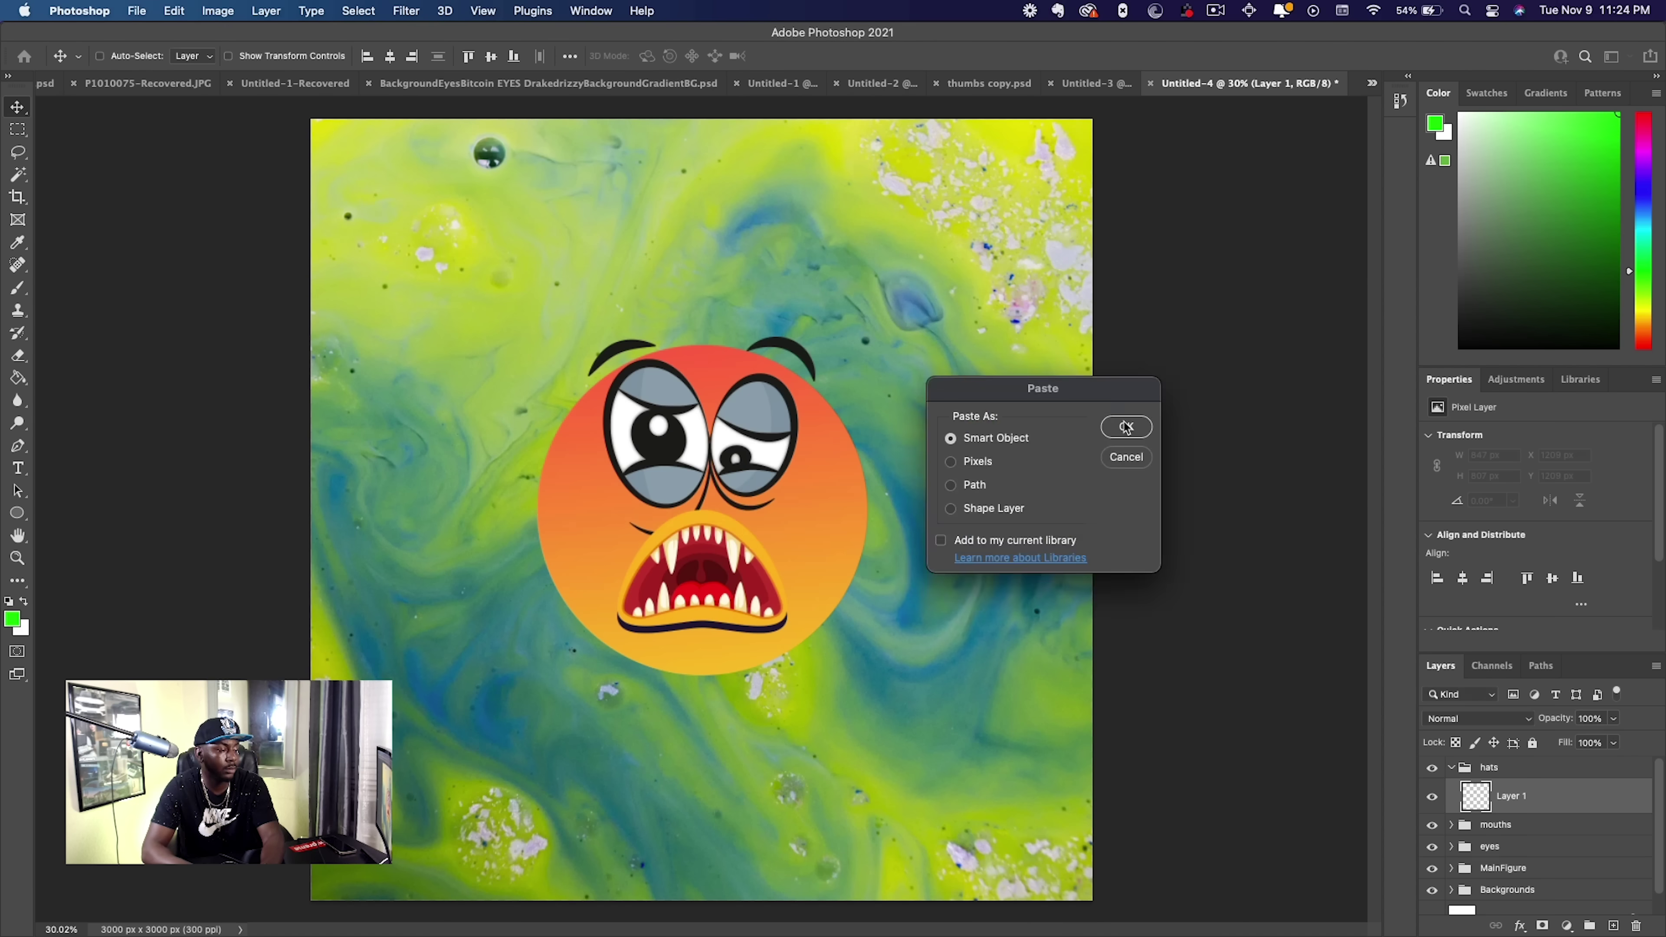
click(1126, 427)
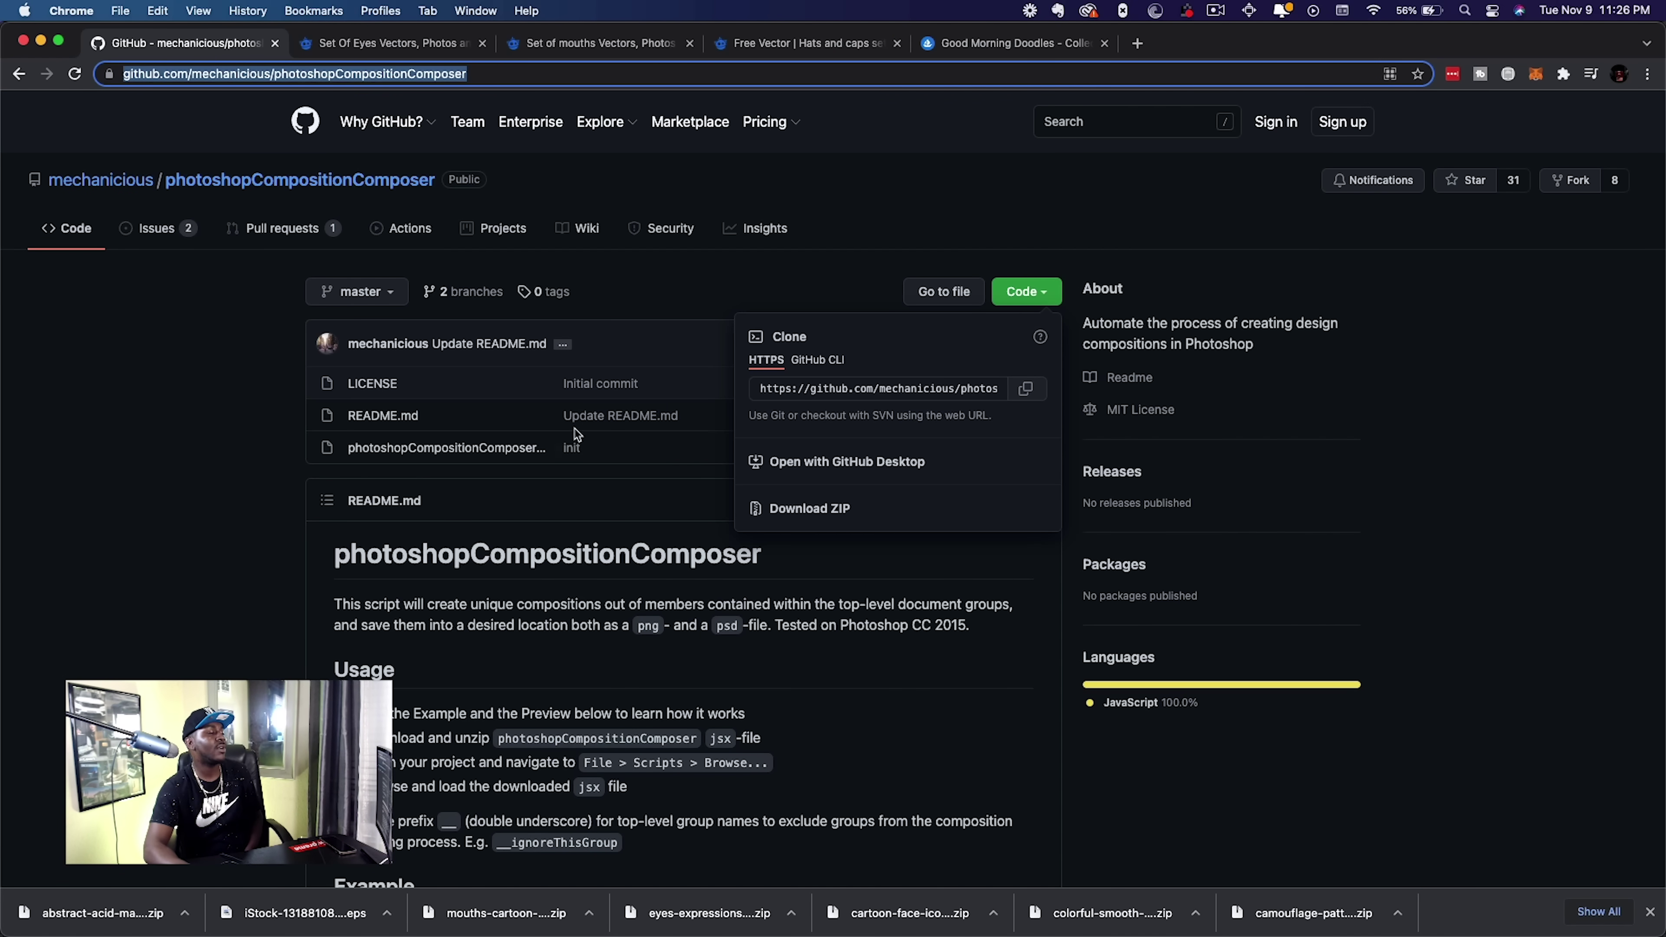
Show the clone and download options of the photoshopCompositionComposer repository on its GitHub page in Chrome.
click(190, 423)
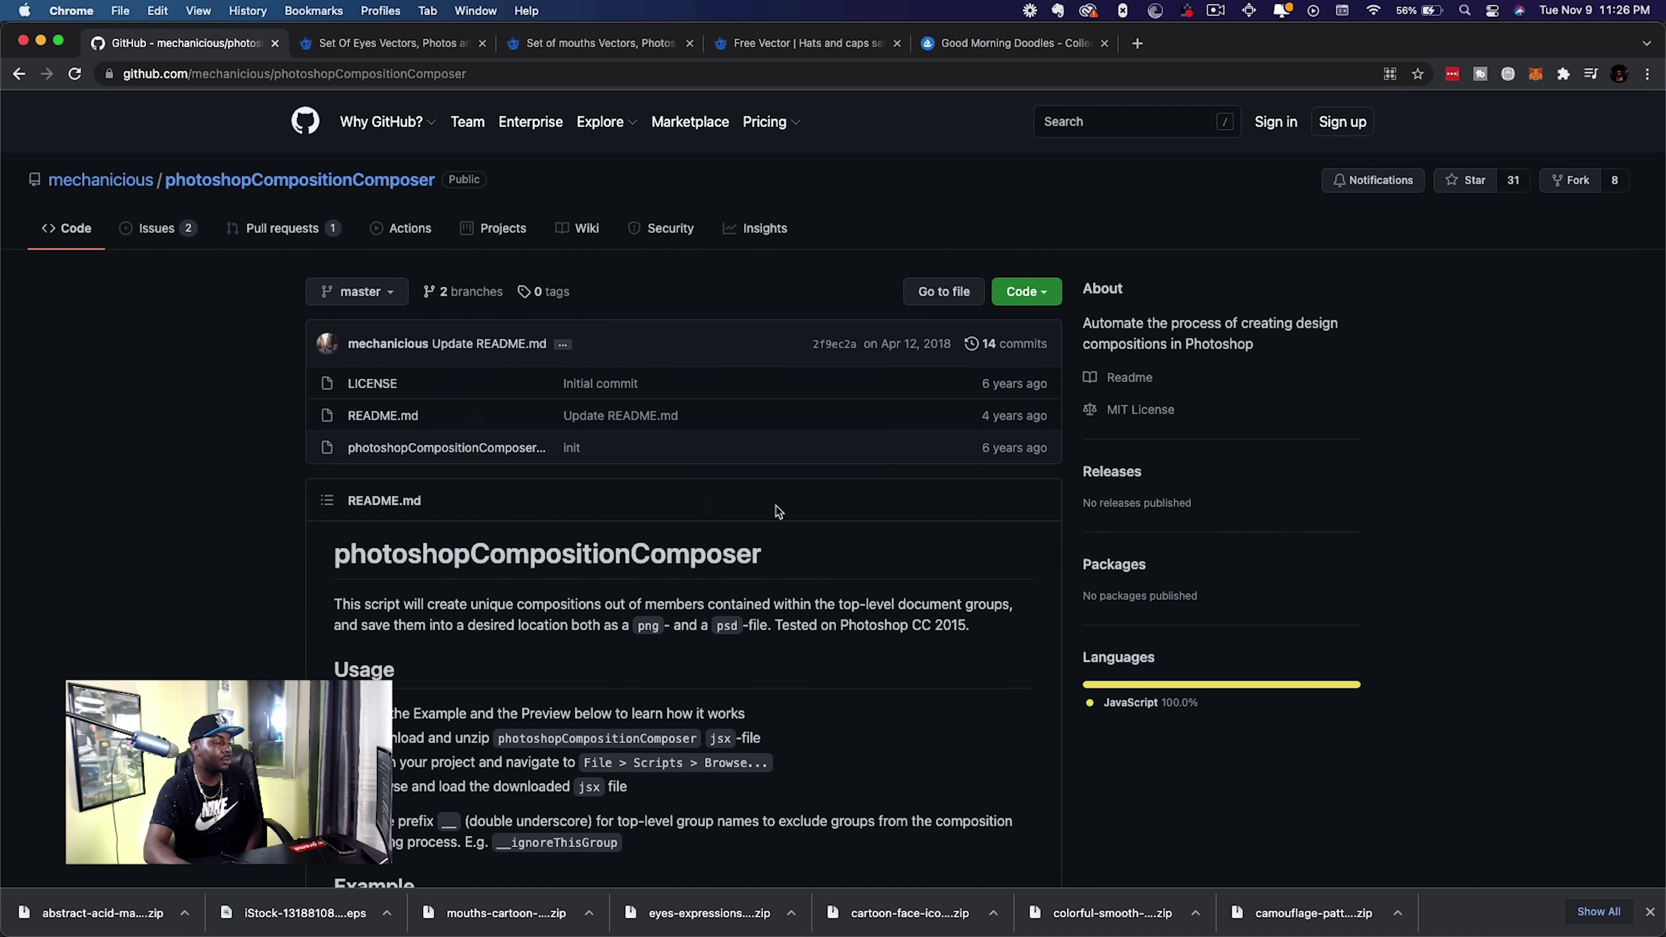
click(1057, 298)
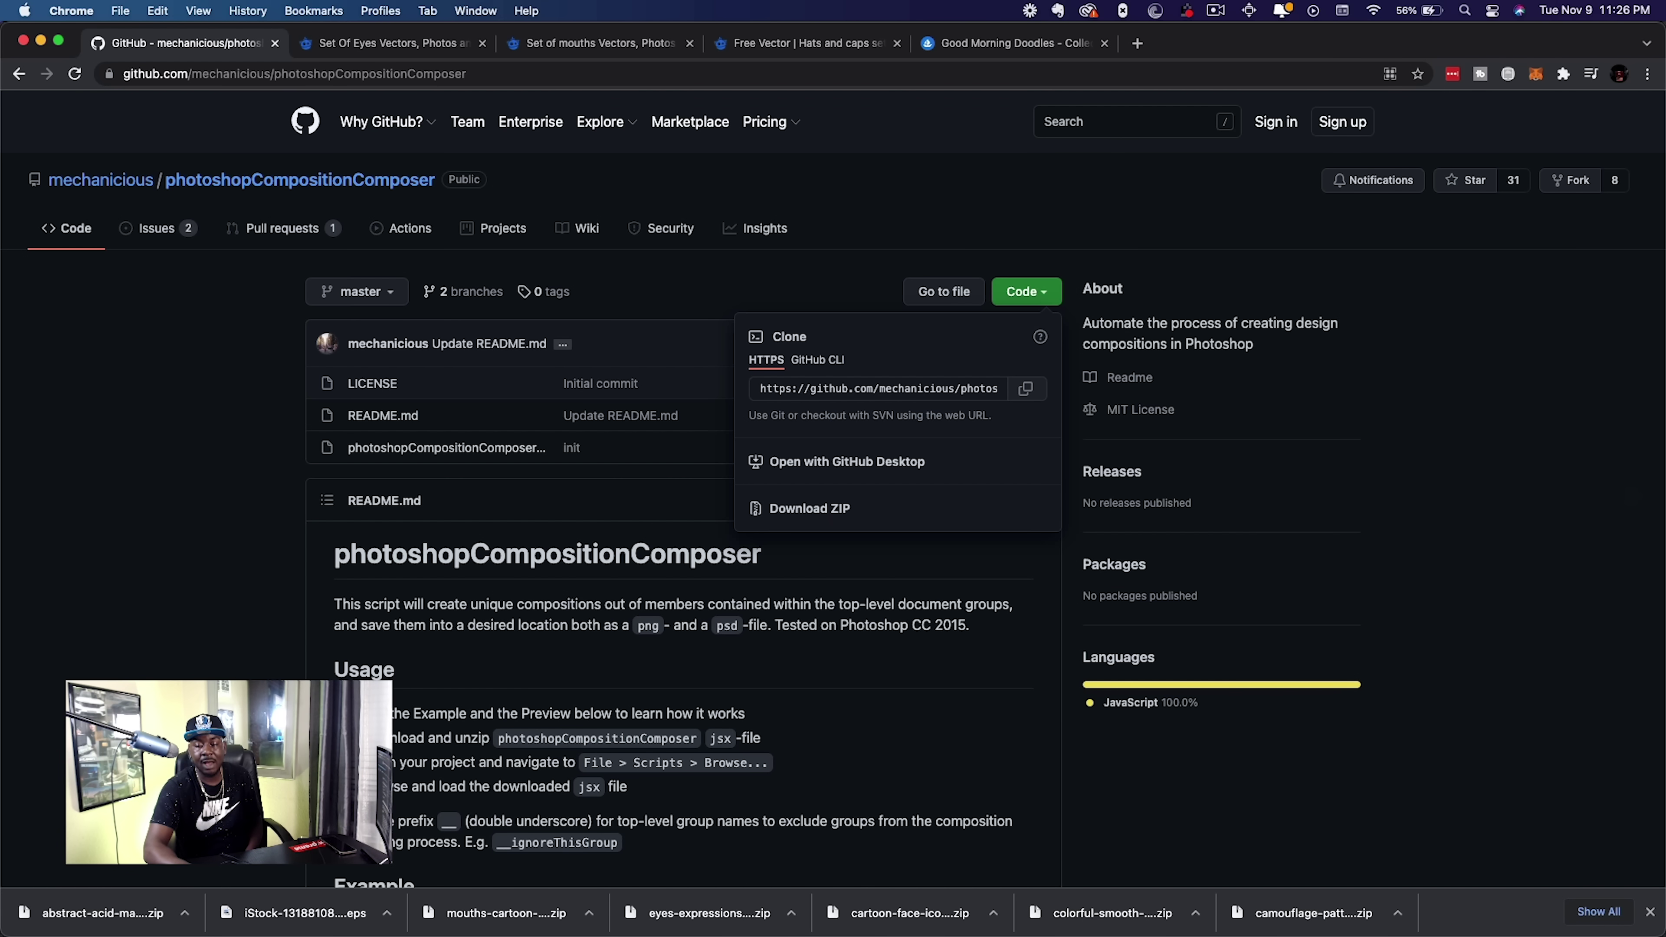
Switch to Finder and locate photoshopCompositionComposer-v0.1.jsx inside the photoshopCompositionComposer-master folder.
key(super+Tab)
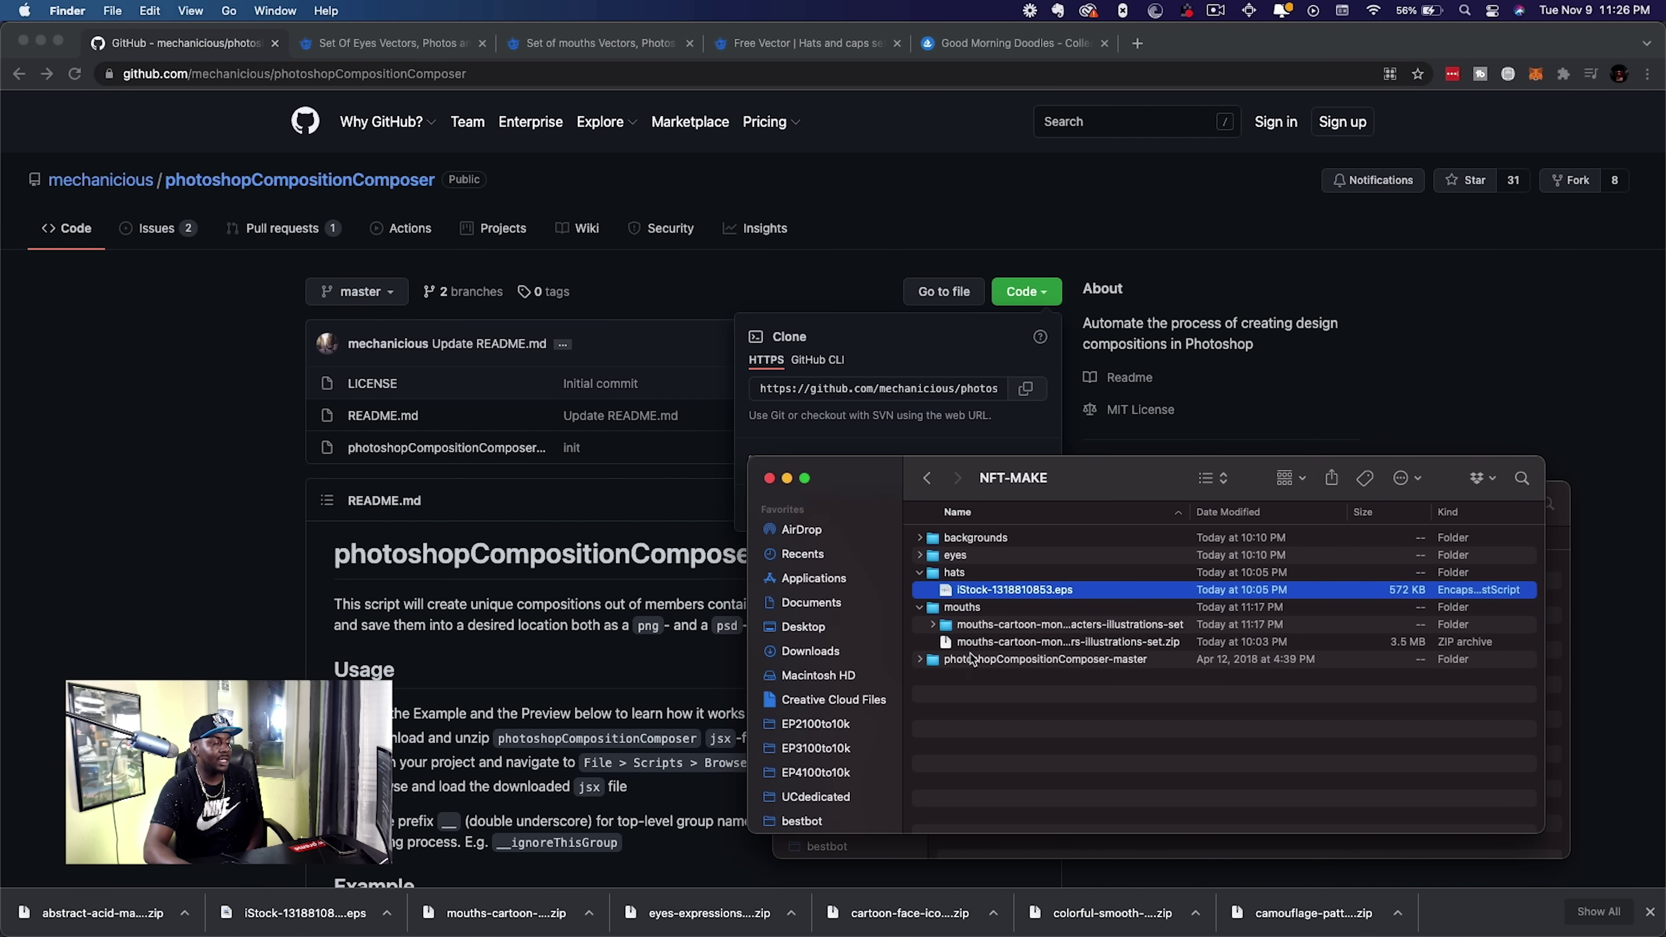
click(974, 660)
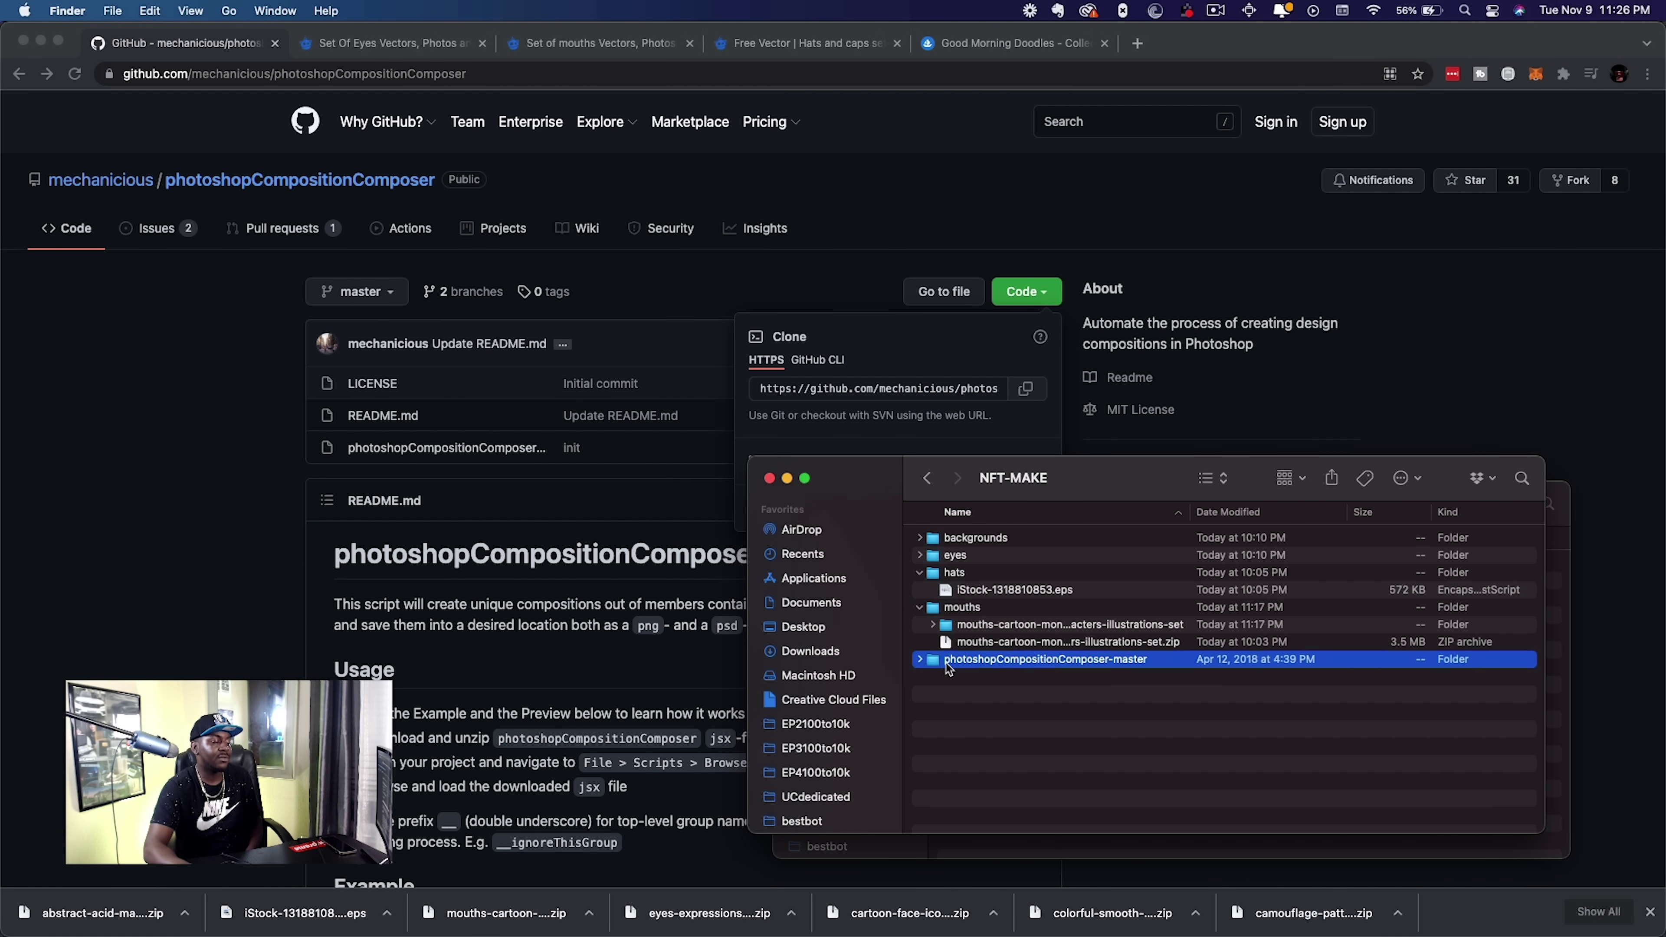
click(919, 661)
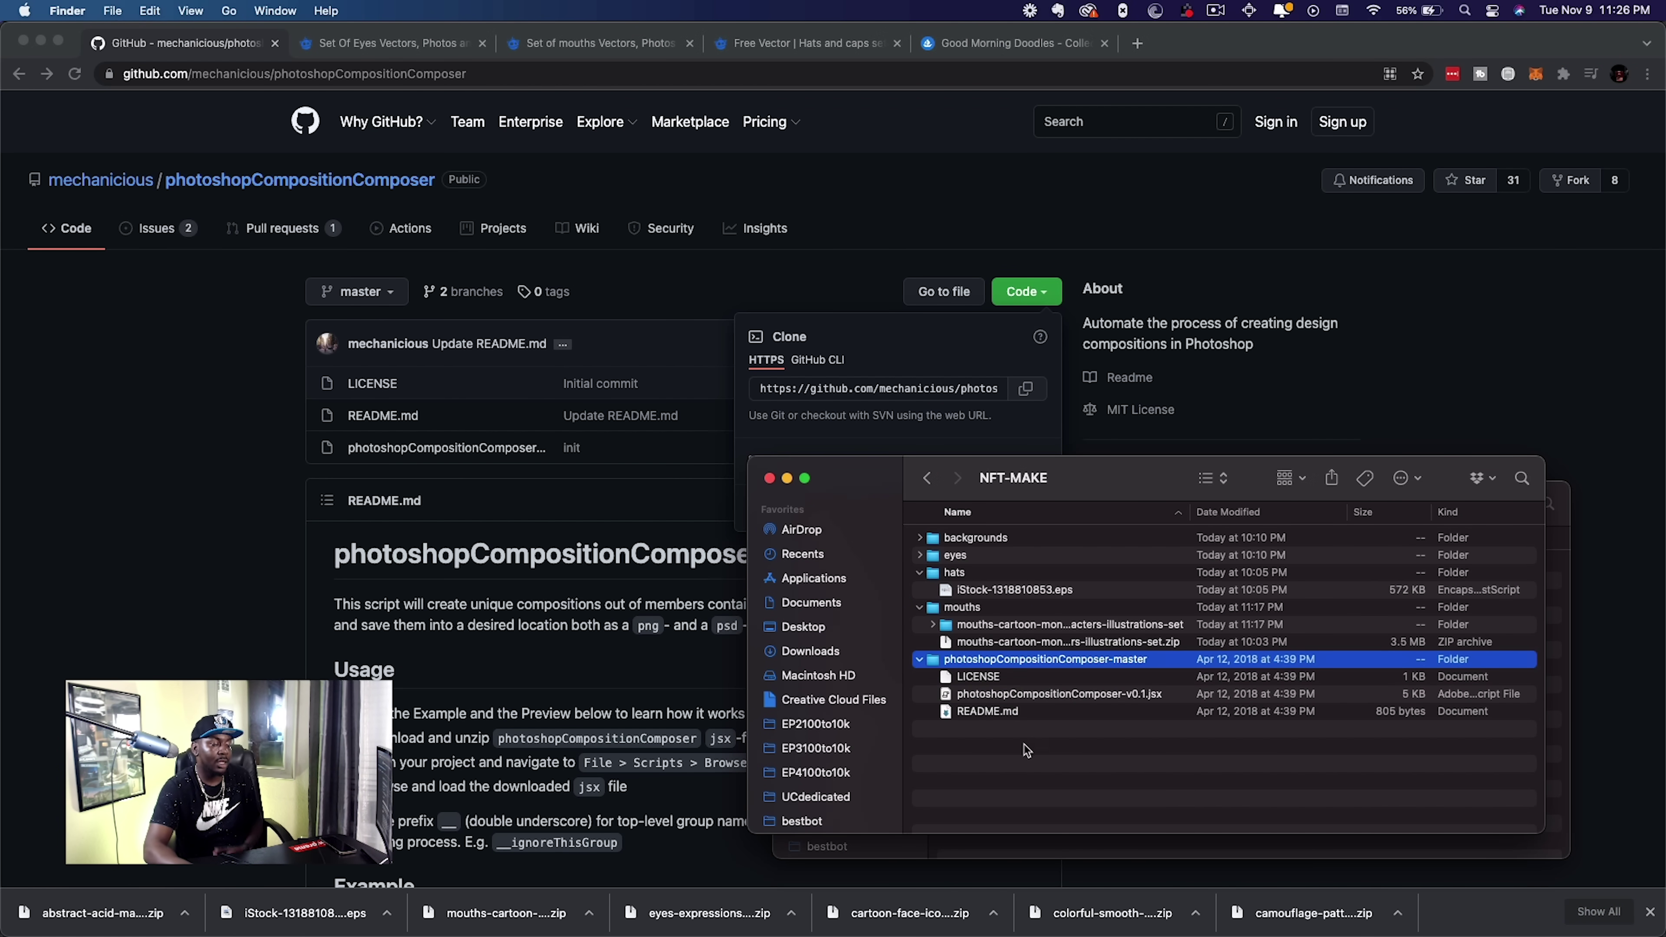
click(1114, 696)
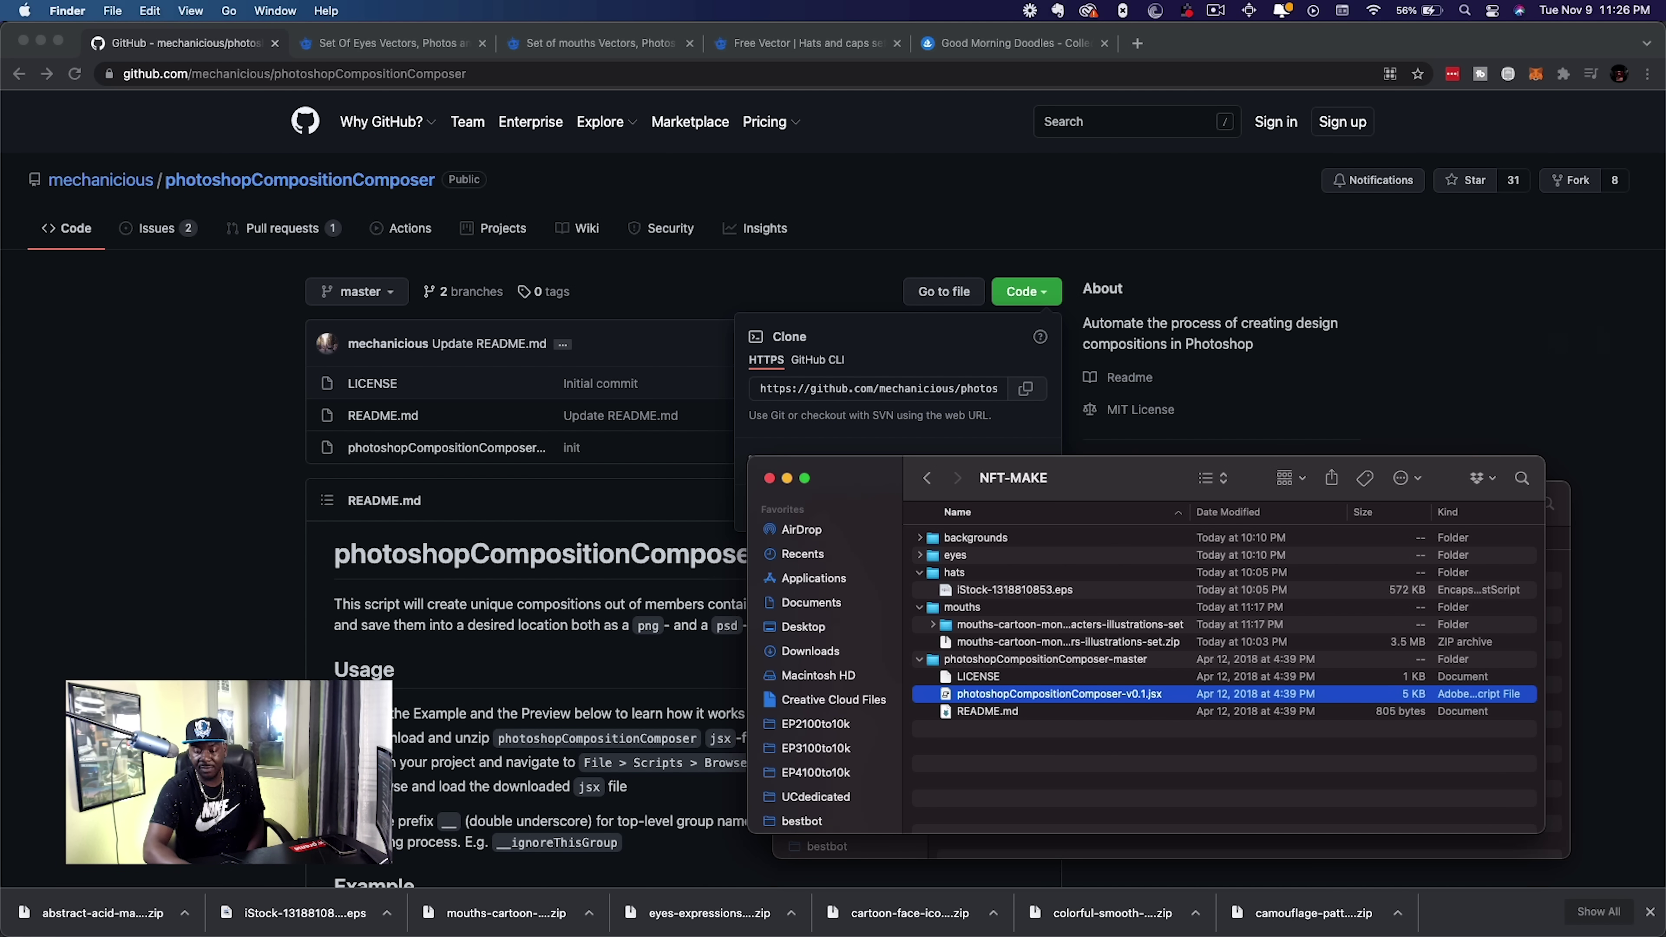
Switch to Photoshop and run the script file photoshopCompositionComposer-v0.1.jsx on the layered document.
key(super+Tab)
click(137, 11)
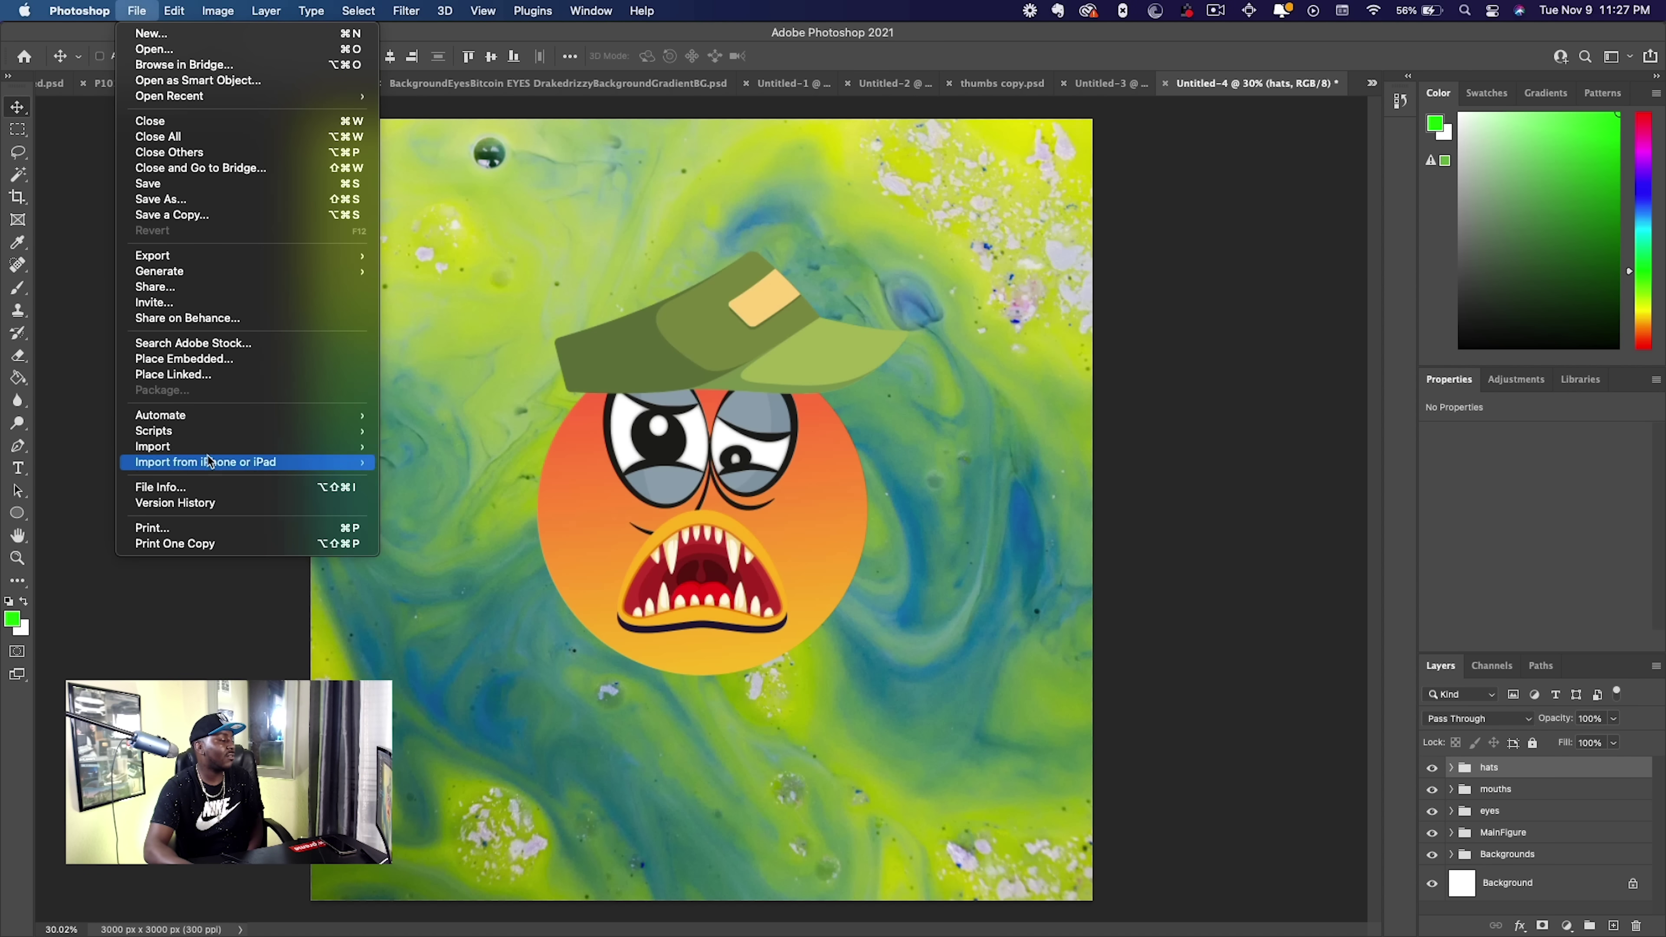
mouse_move(212, 438)
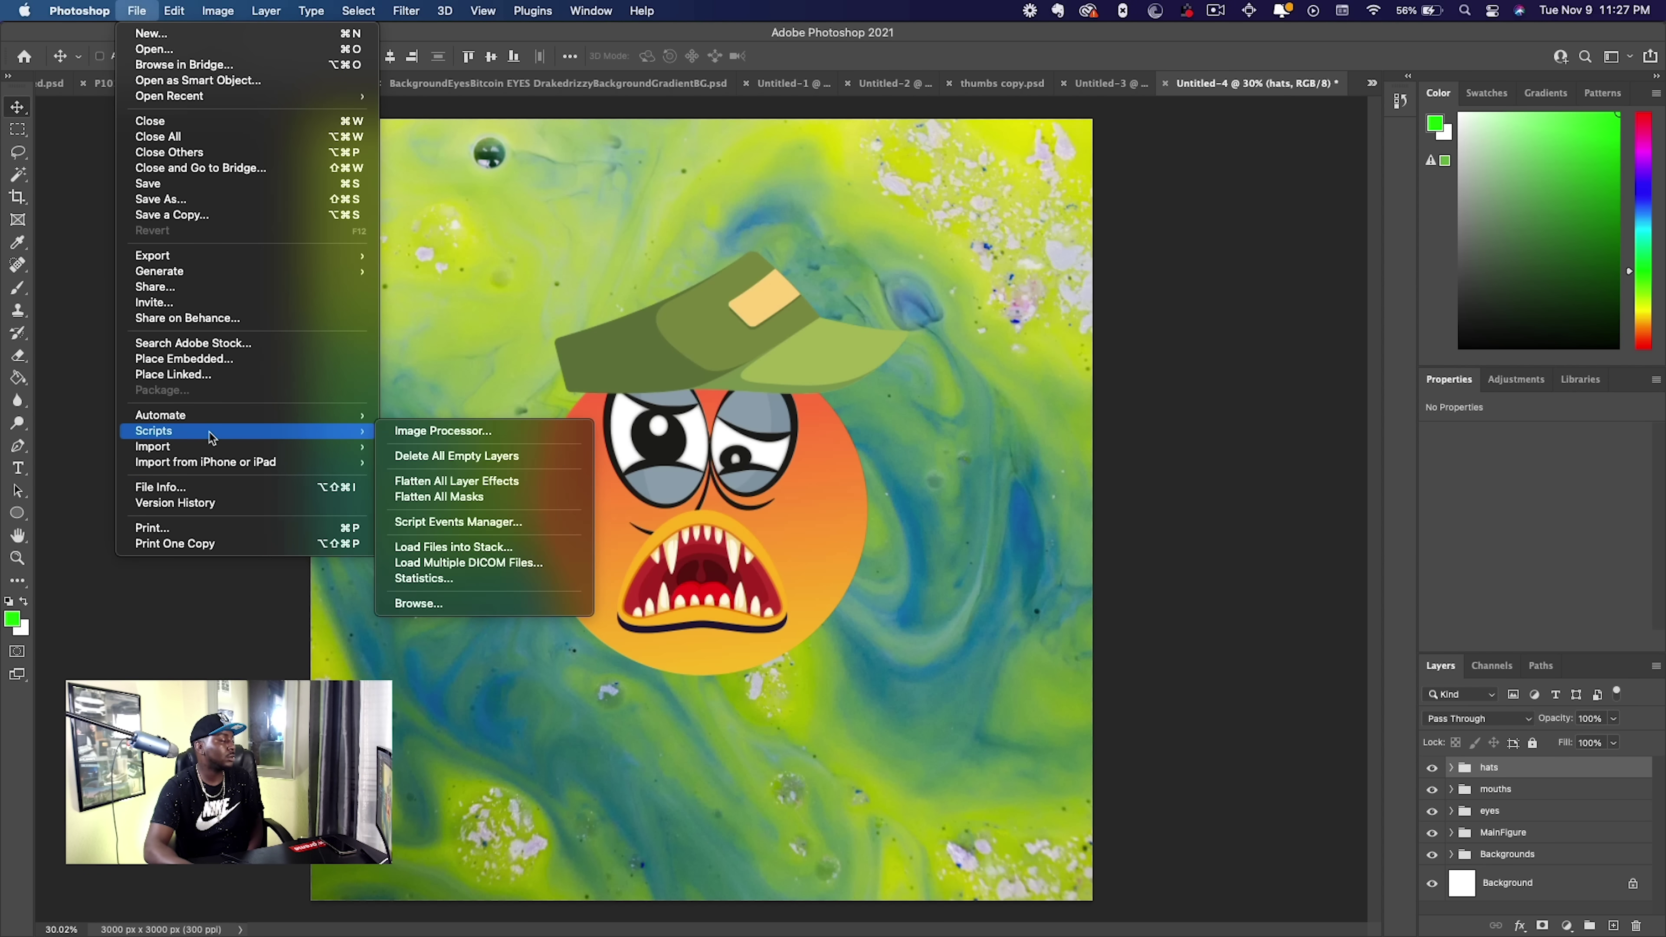
click(418, 607)
click(728, 243)
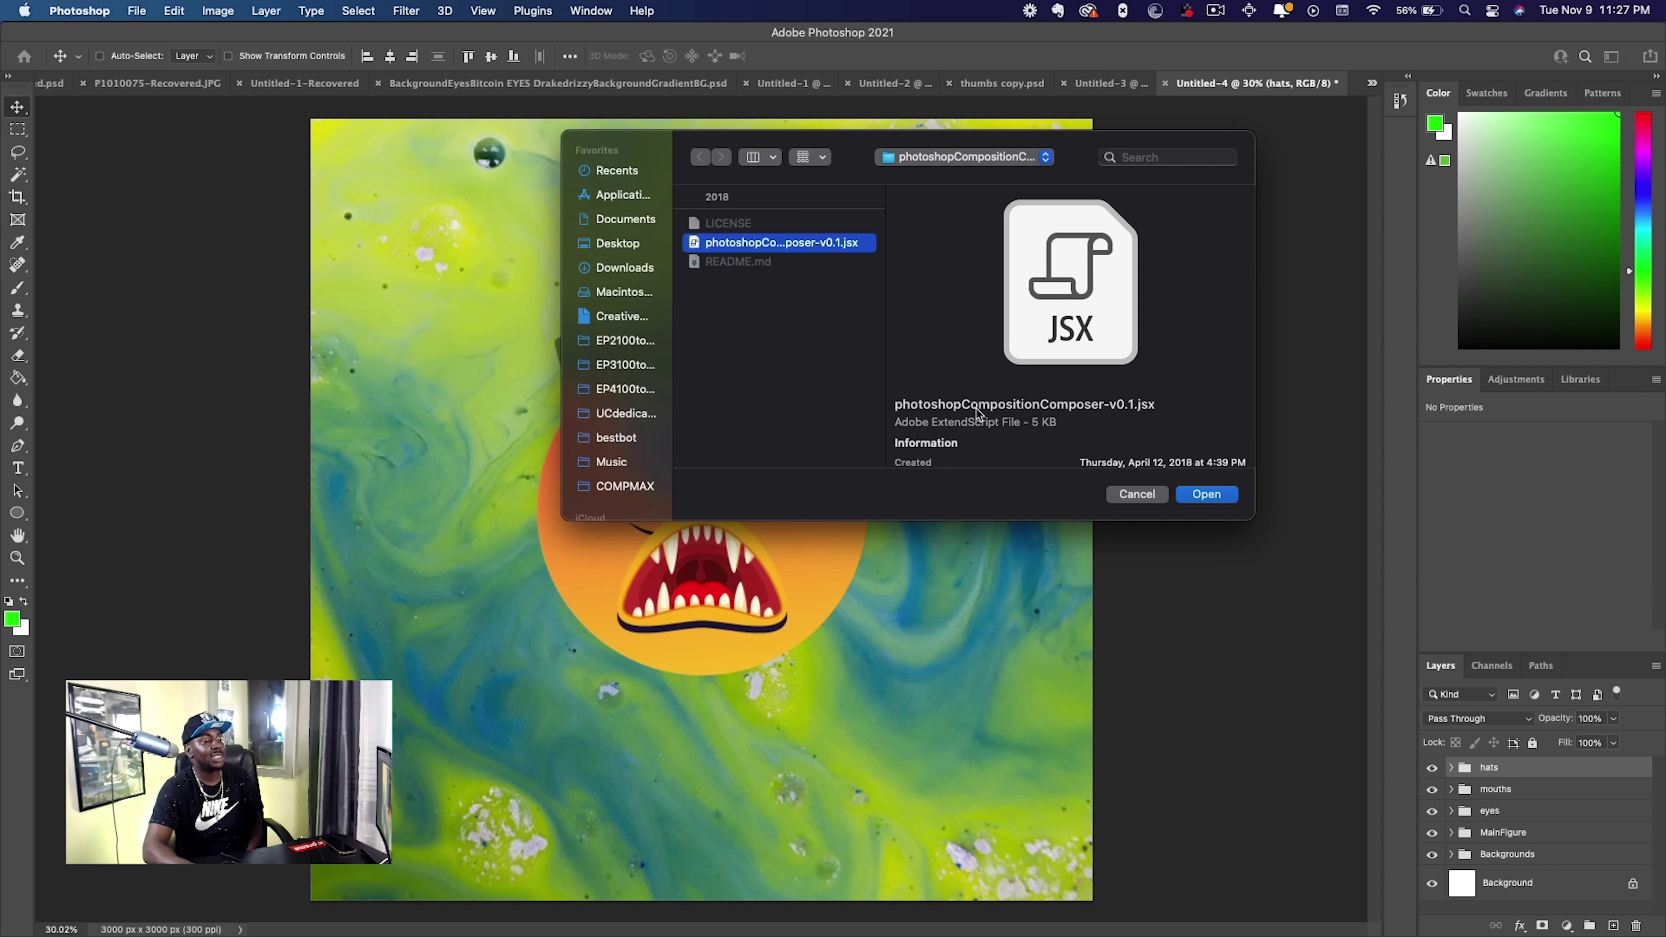
key(Return)
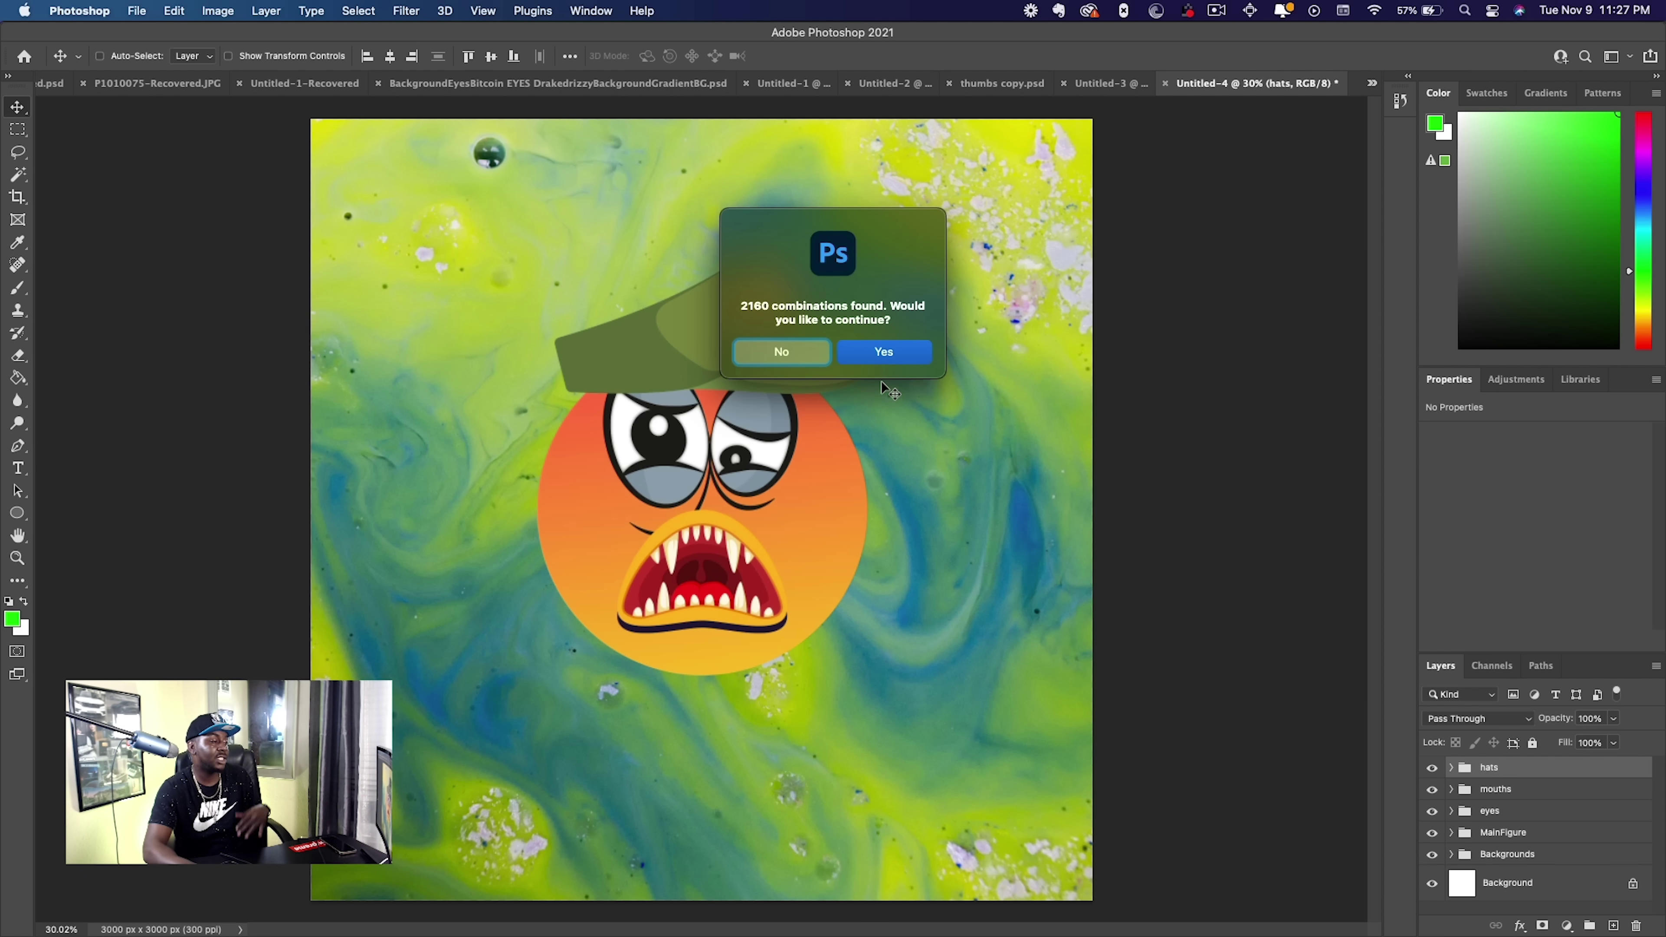
Accept generating the combinations, choose an output location on the NEW drive and exclude the corresponding PSD documents.
click(879, 353)
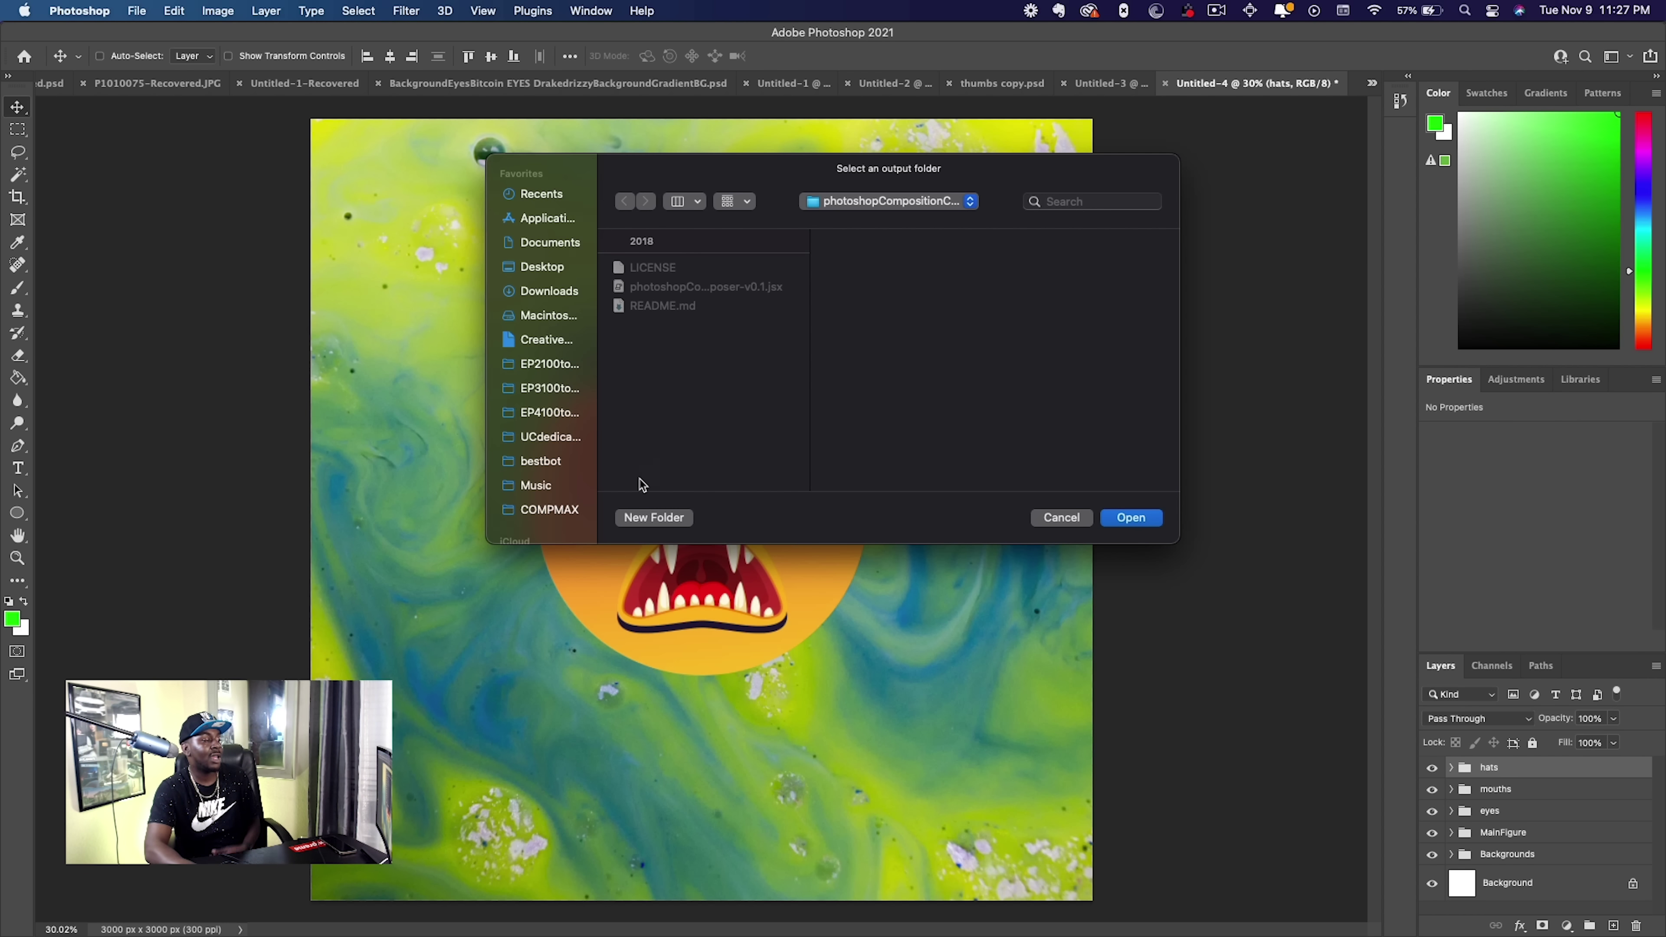
scroll(565, 492, down, 3)
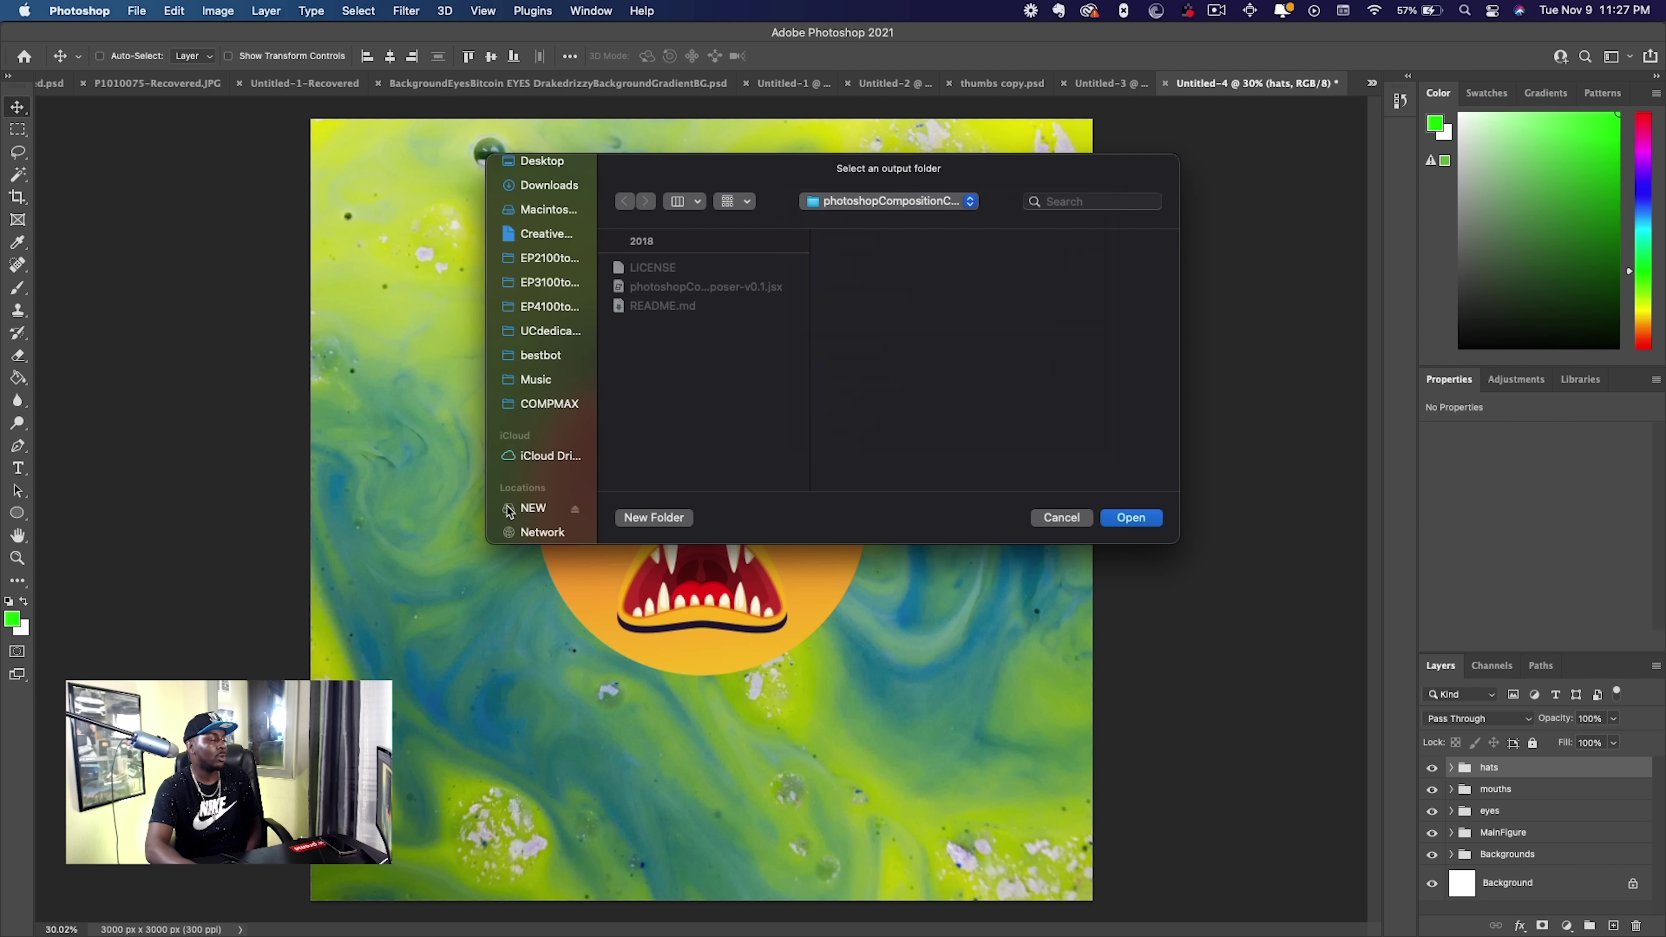
click(542, 508)
key(Return)
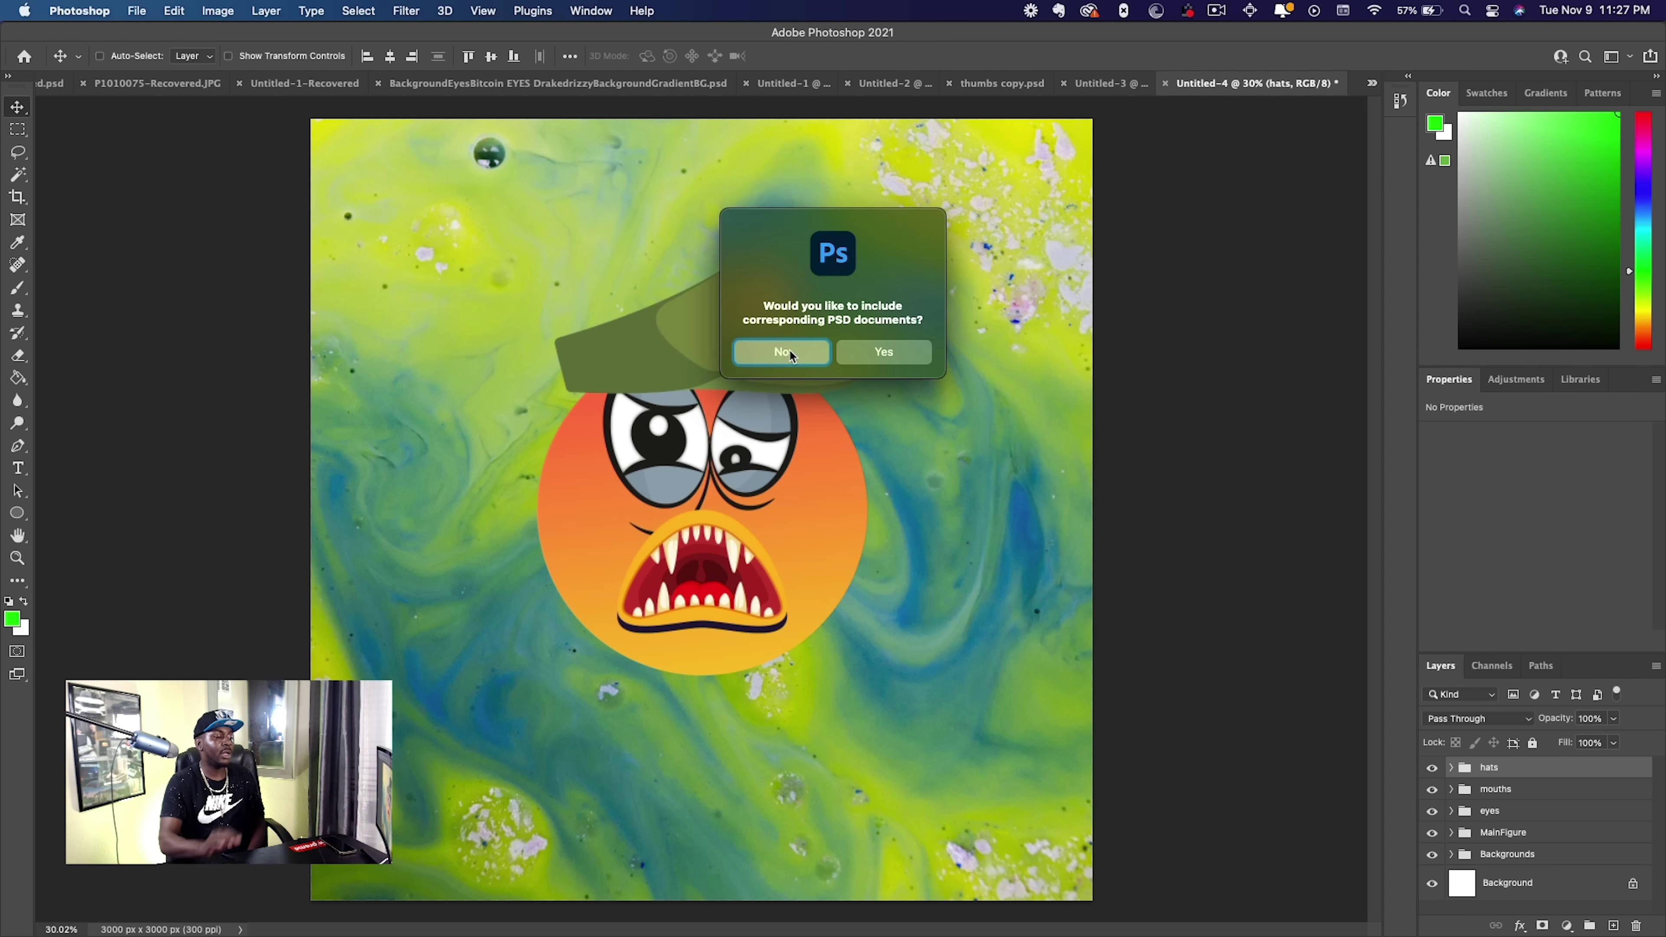
click(789, 350)
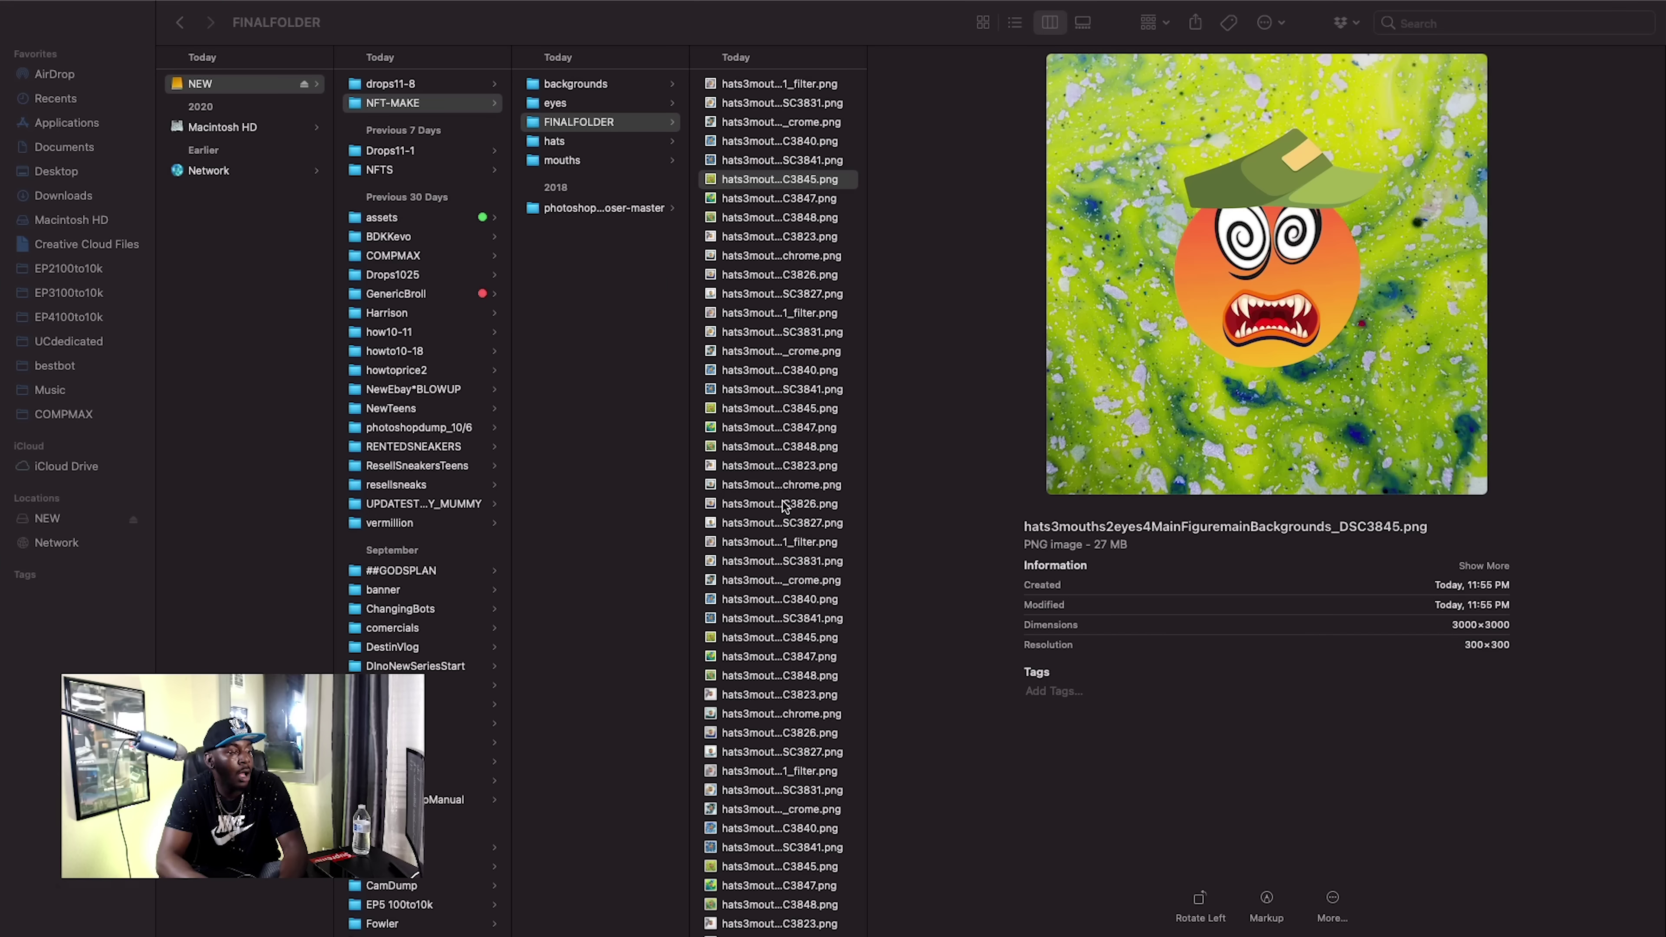
Look through the generated PNG files in FINALFOLDER in Finder and select all of them.
scroll(785, 507, up, 2)
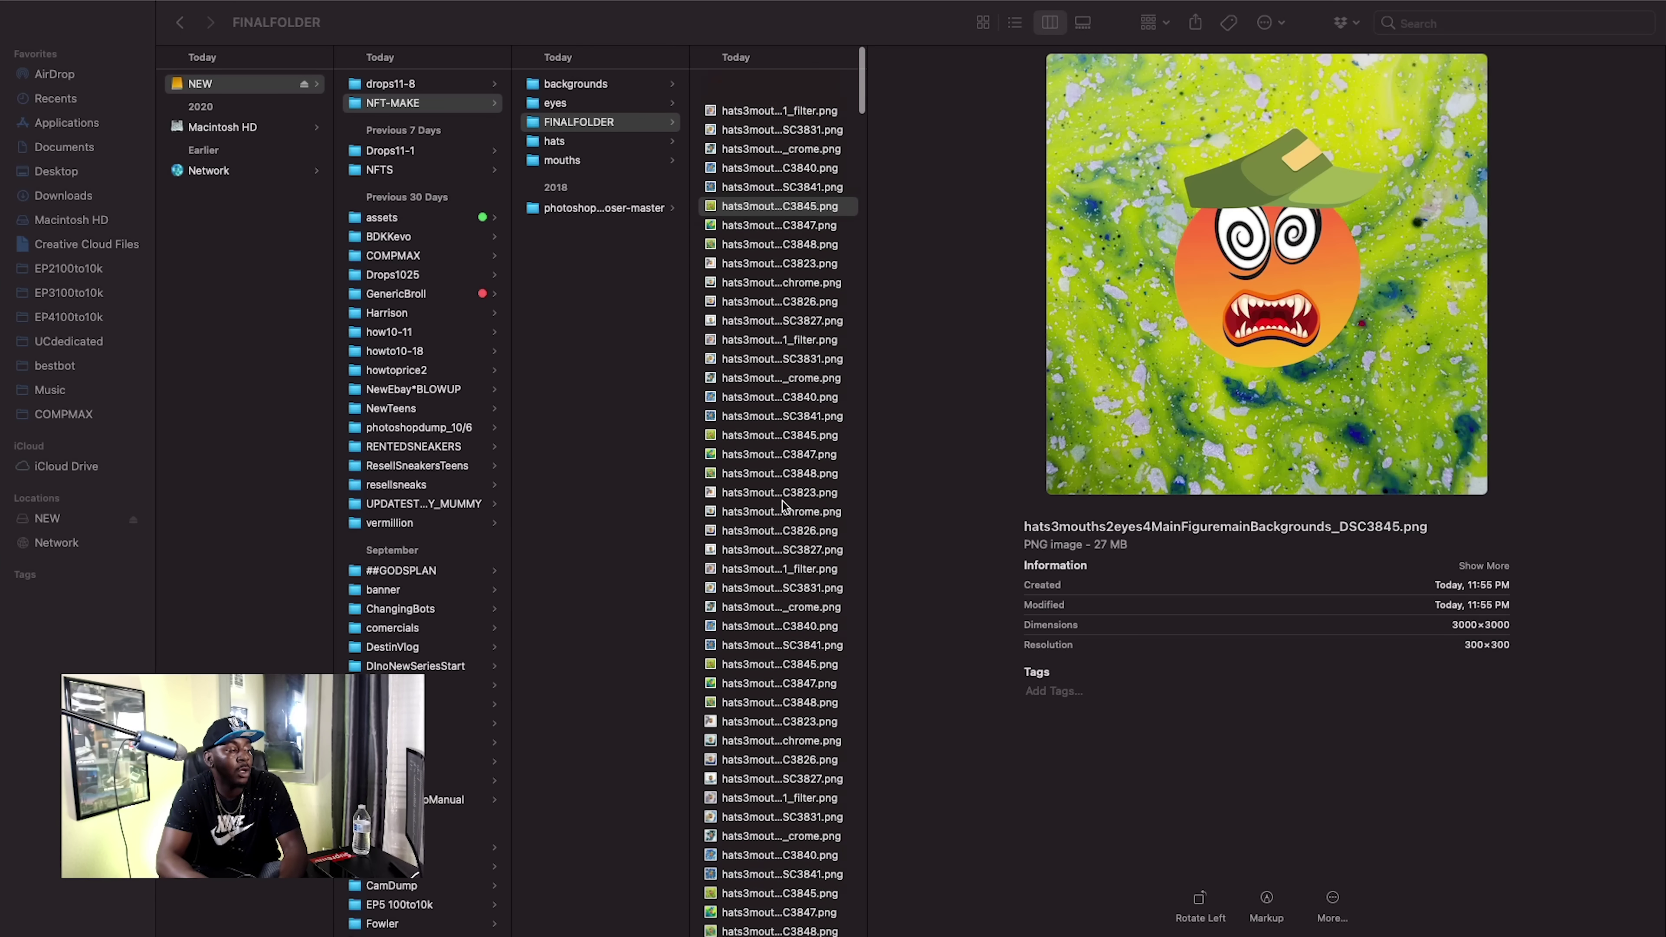
scroll(787, 459, down, 10)
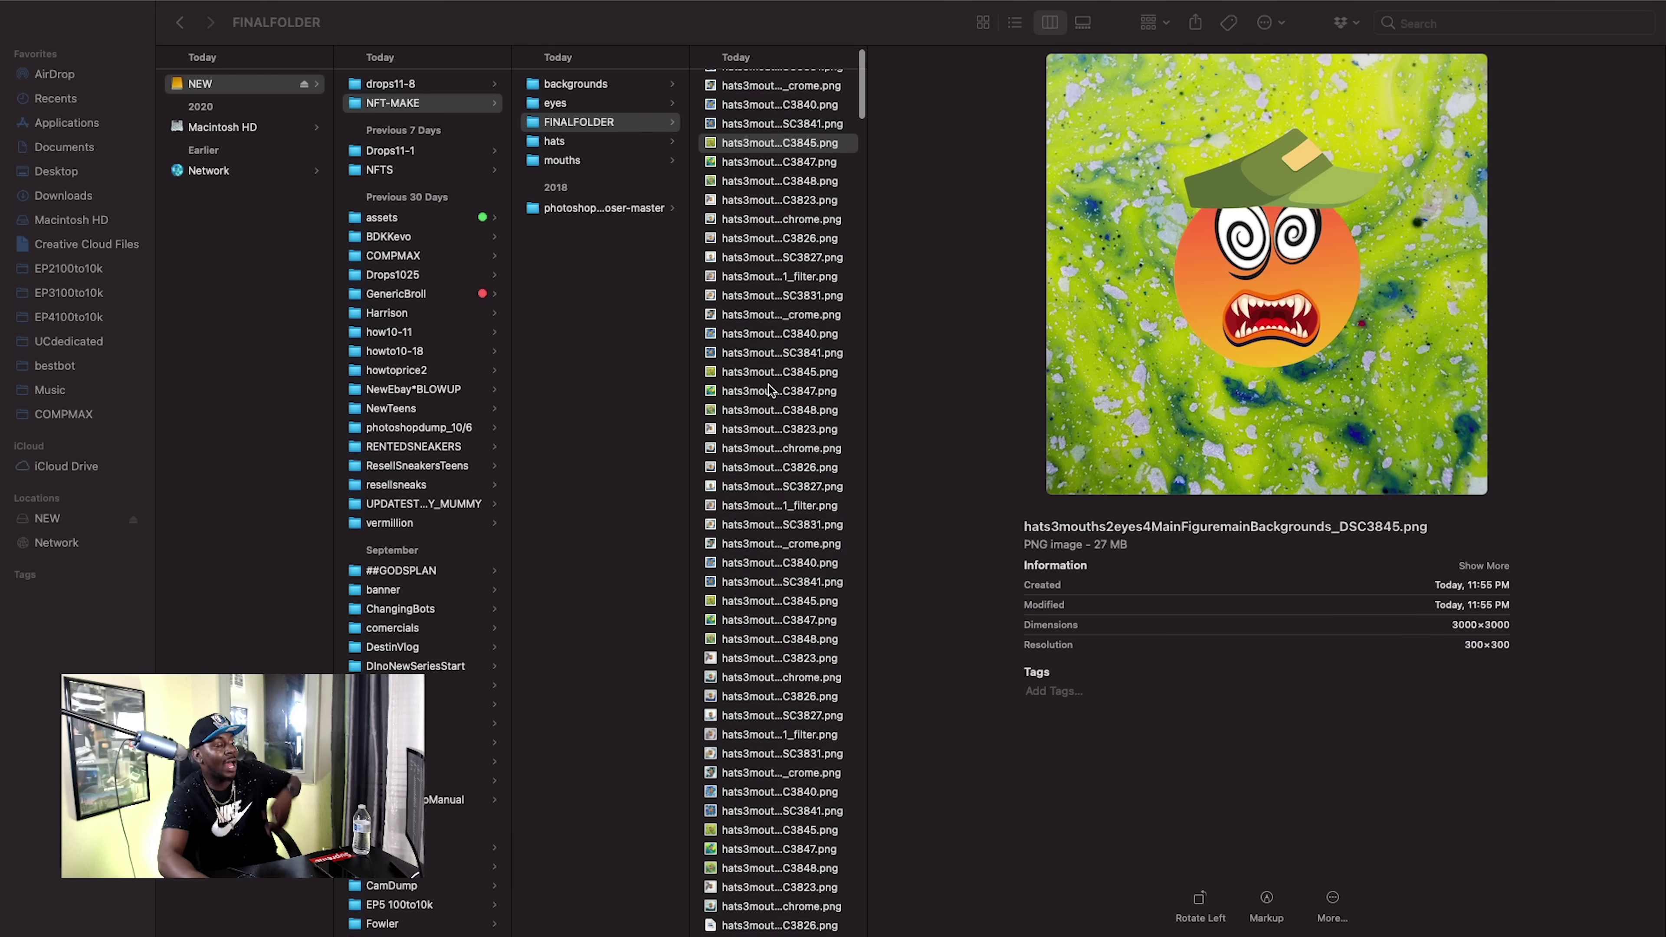
key(super+a)
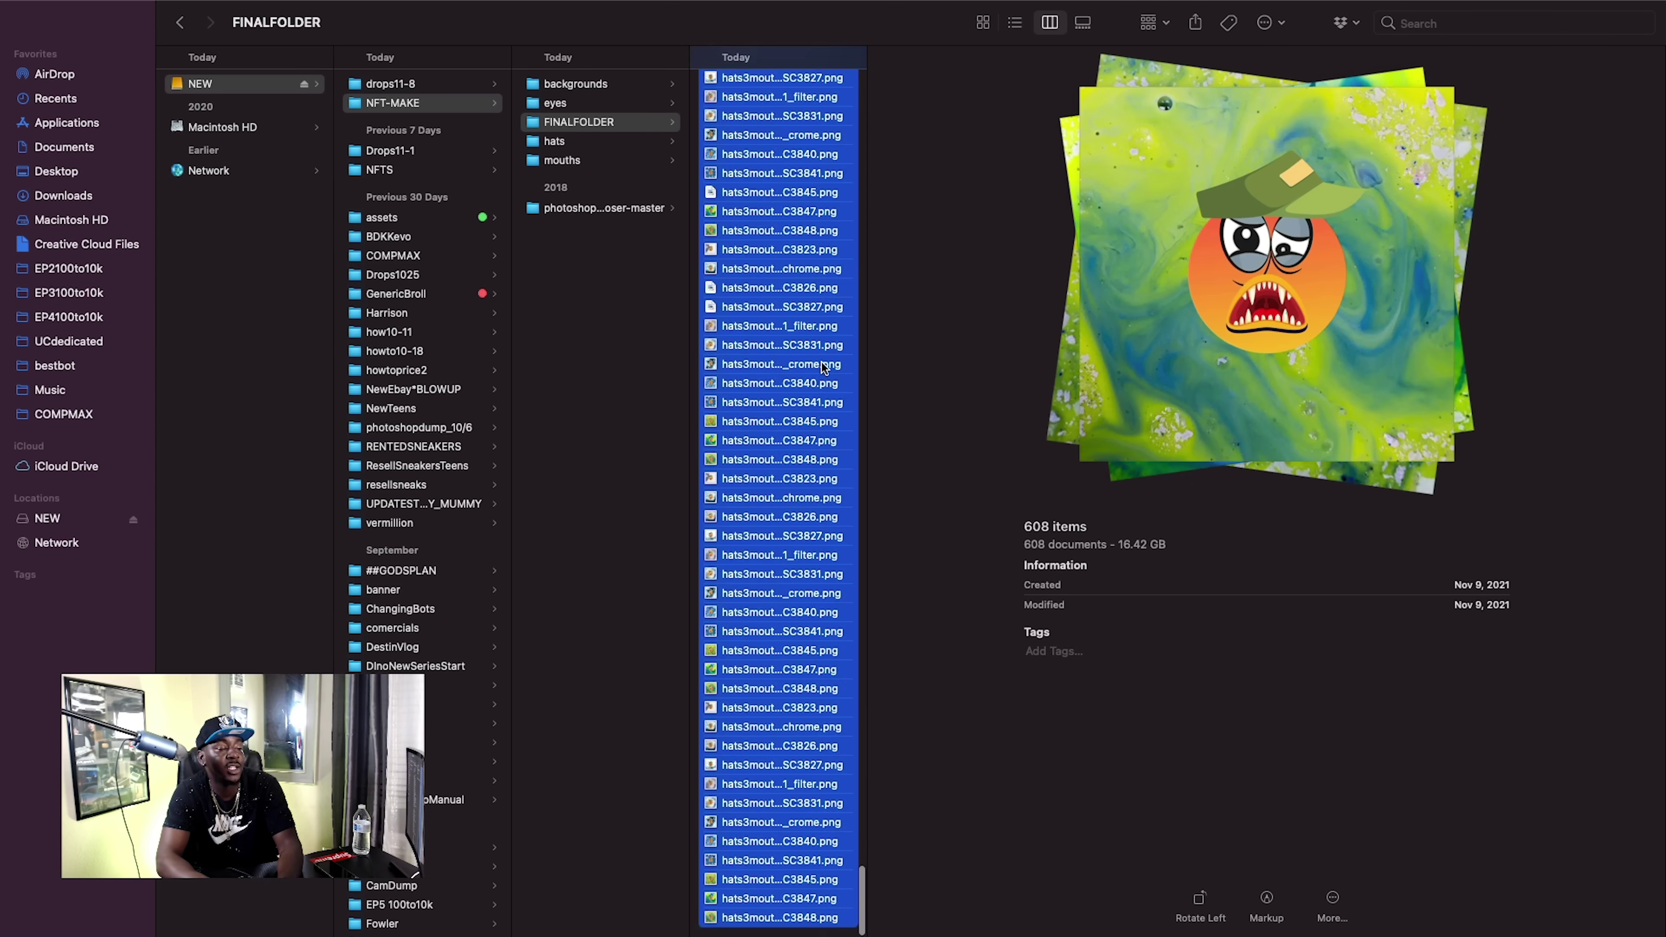